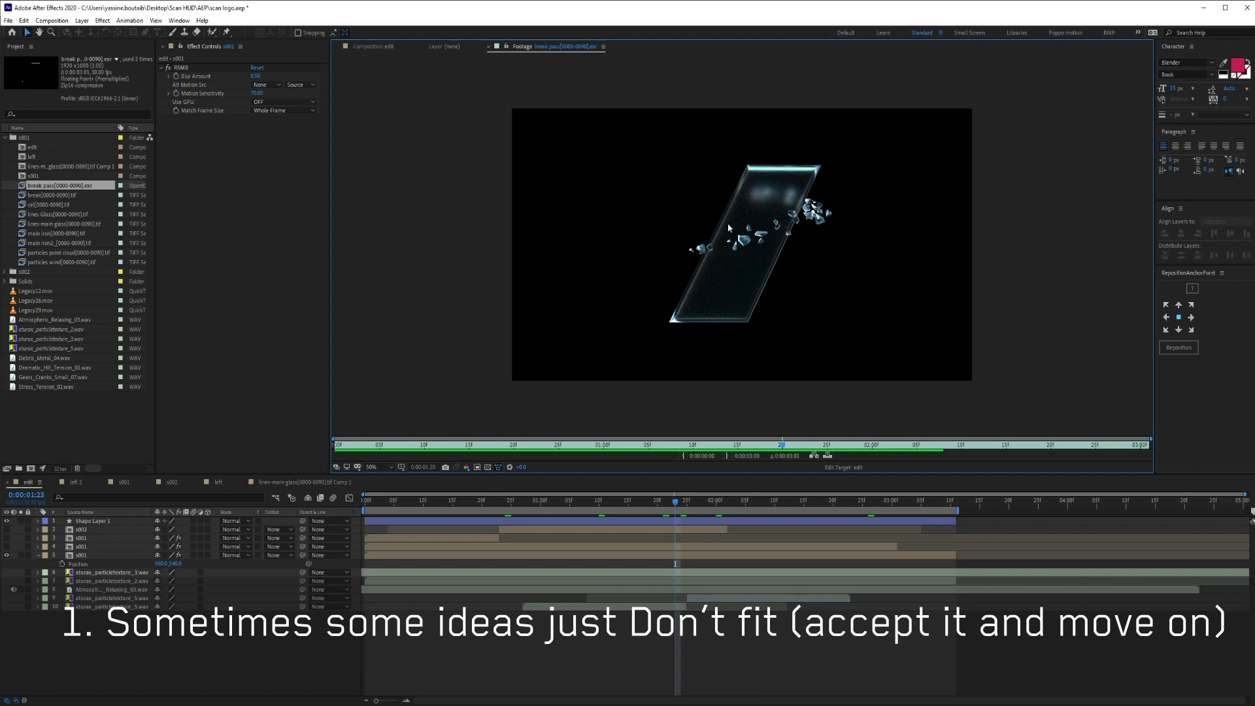
# Preview the break pass and break render sequences by scrubbing and playing through their frames
pyautogui.moveTo(338, 446); pyautogui.dragTo(971, 446)
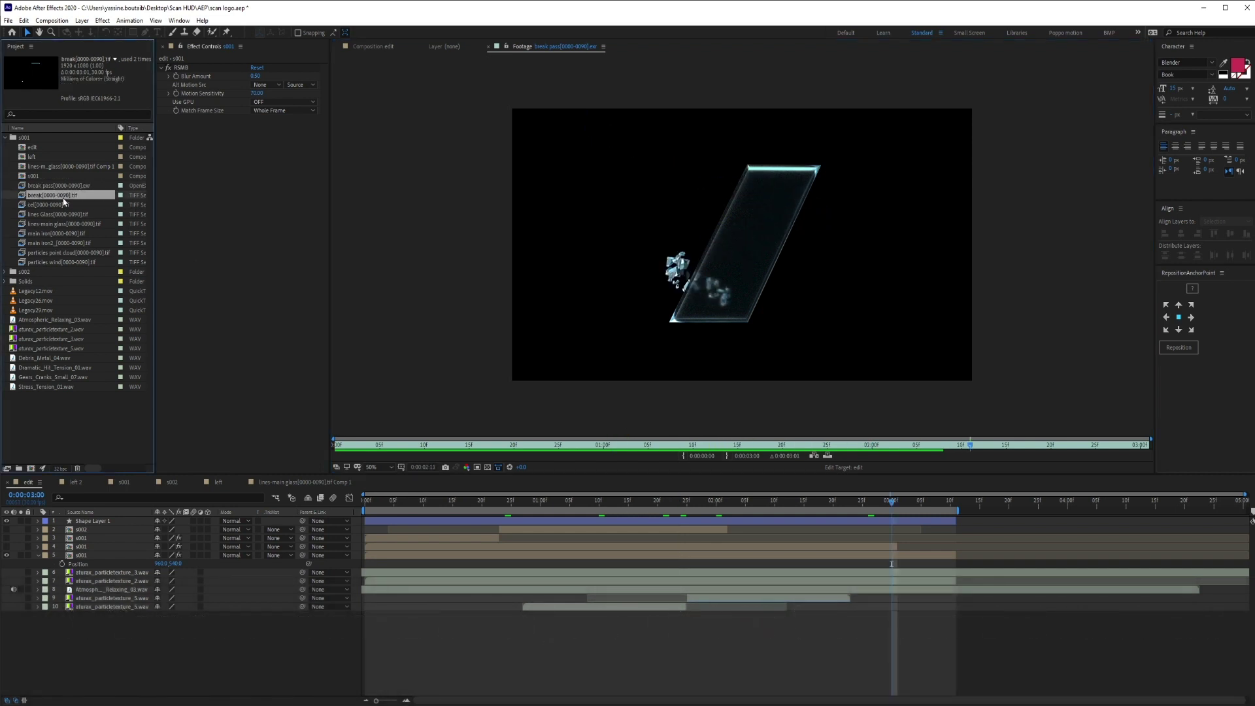
pyautogui.doubleClick(66, 197)
pyautogui.click(586, 446)
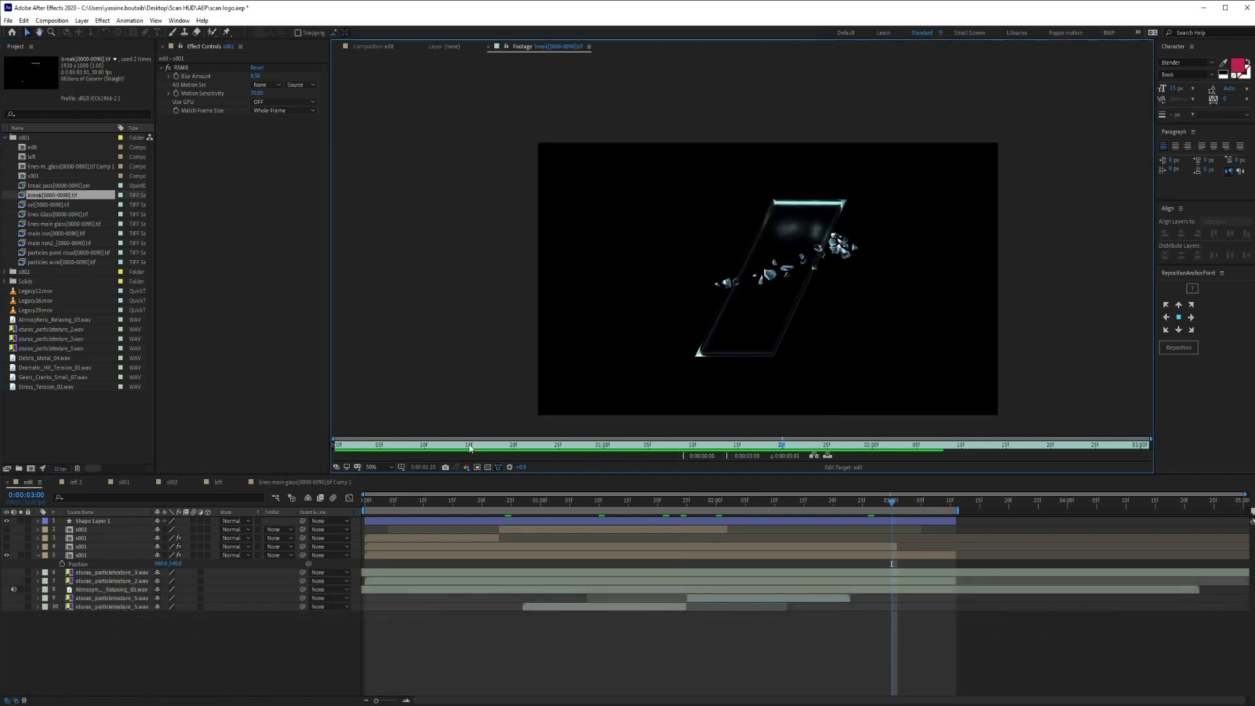
pyautogui.press('space')
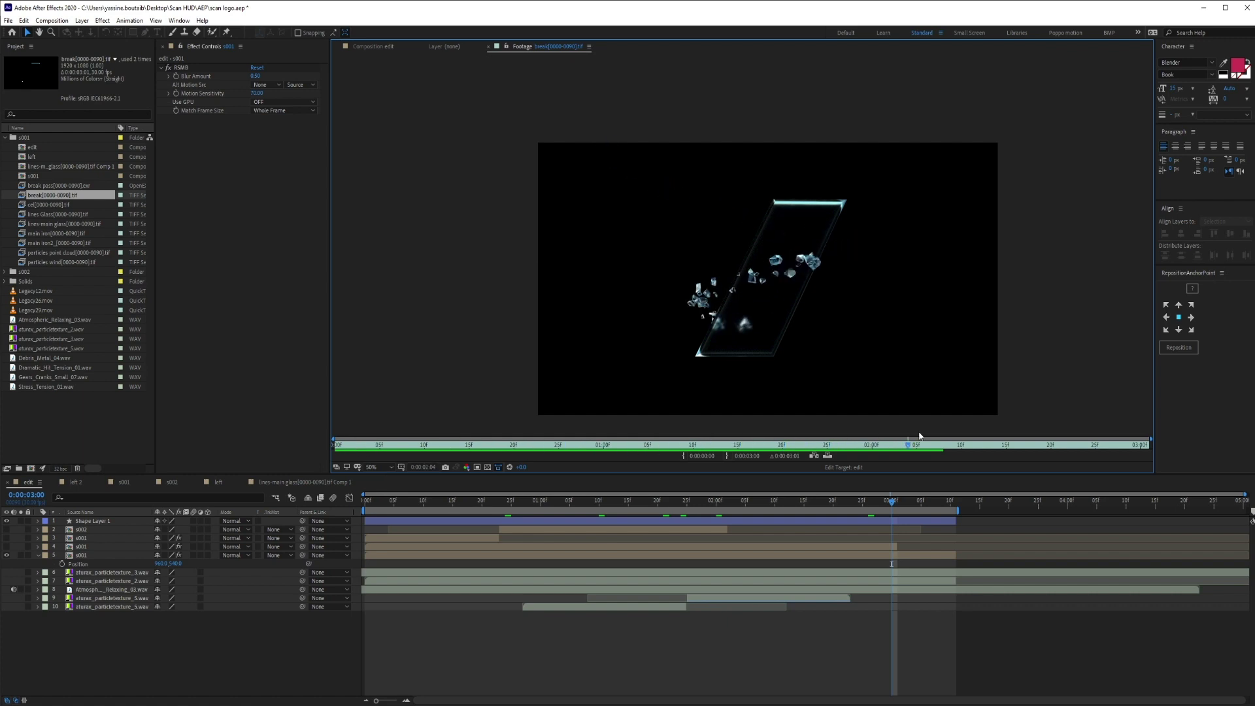
# Preview the cel and lines Glass render sequences by scrubbing through their frames
pyautogui.doubleClick(47, 207)
pyautogui.moveTo(347, 448); pyautogui.dragTo(713, 443)
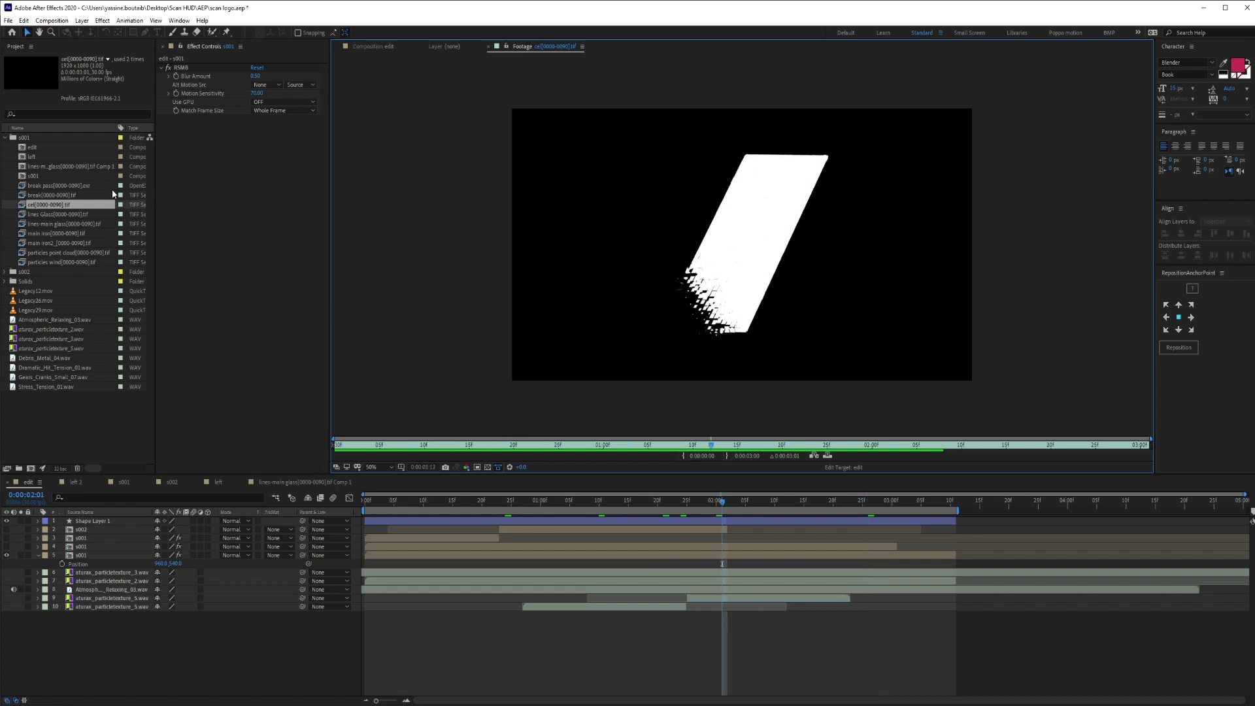
pyautogui.doubleClick(59, 214)
pyautogui.moveTo(365, 447); pyautogui.dragTo(845, 438)
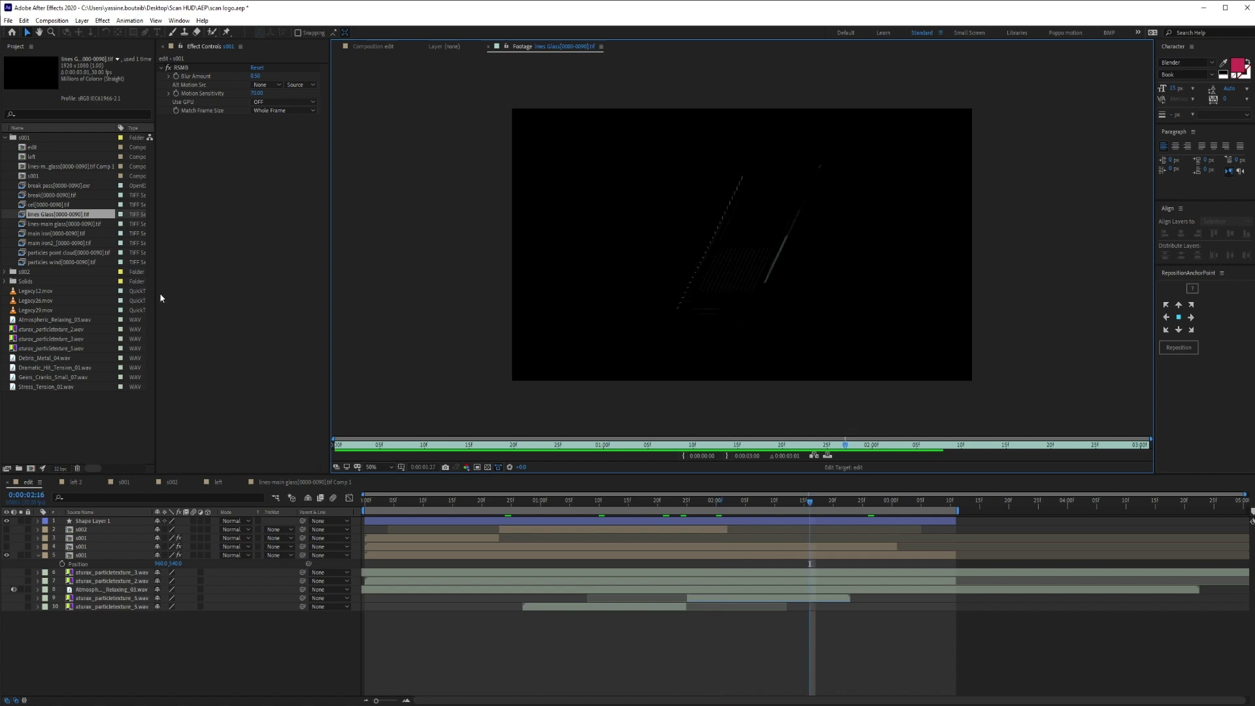
# Preview the lines main glass sequence and the first main render sequence by scrubbing through their frames
pyautogui.doubleClick(53, 224)
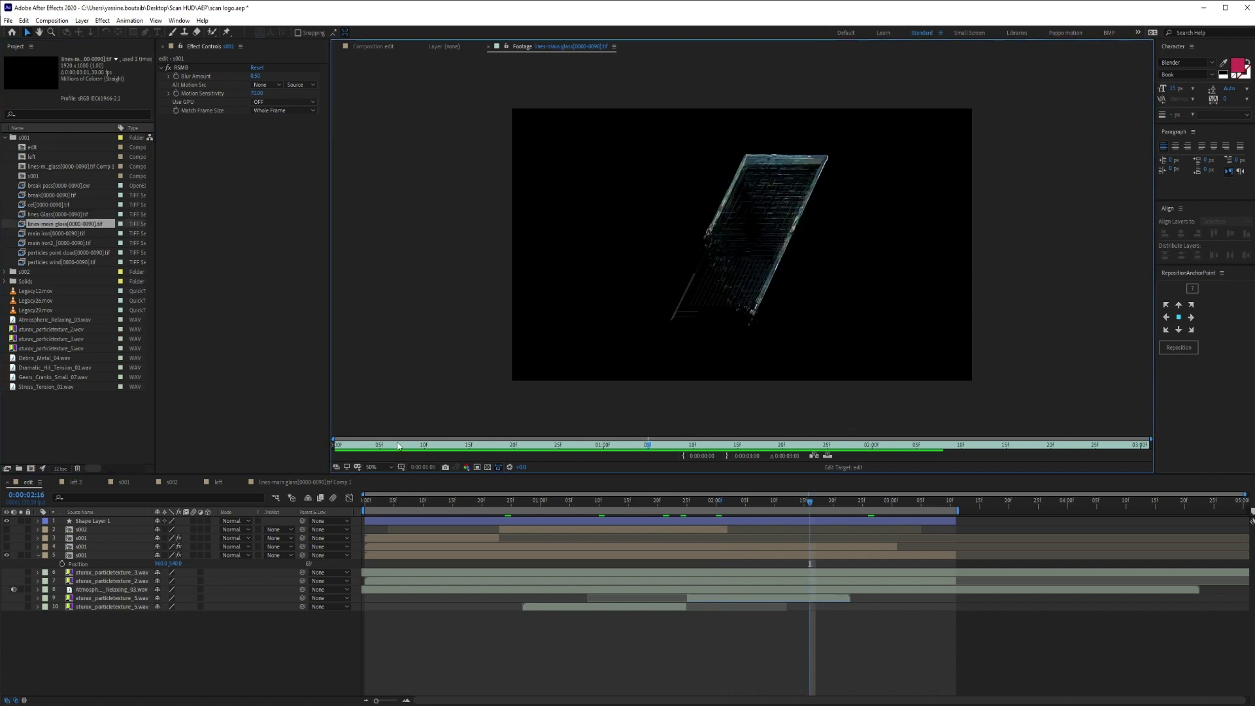
pyautogui.moveTo(338, 446); pyautogui.dragTo(827, 446)
pyautogui.click(53, 235)
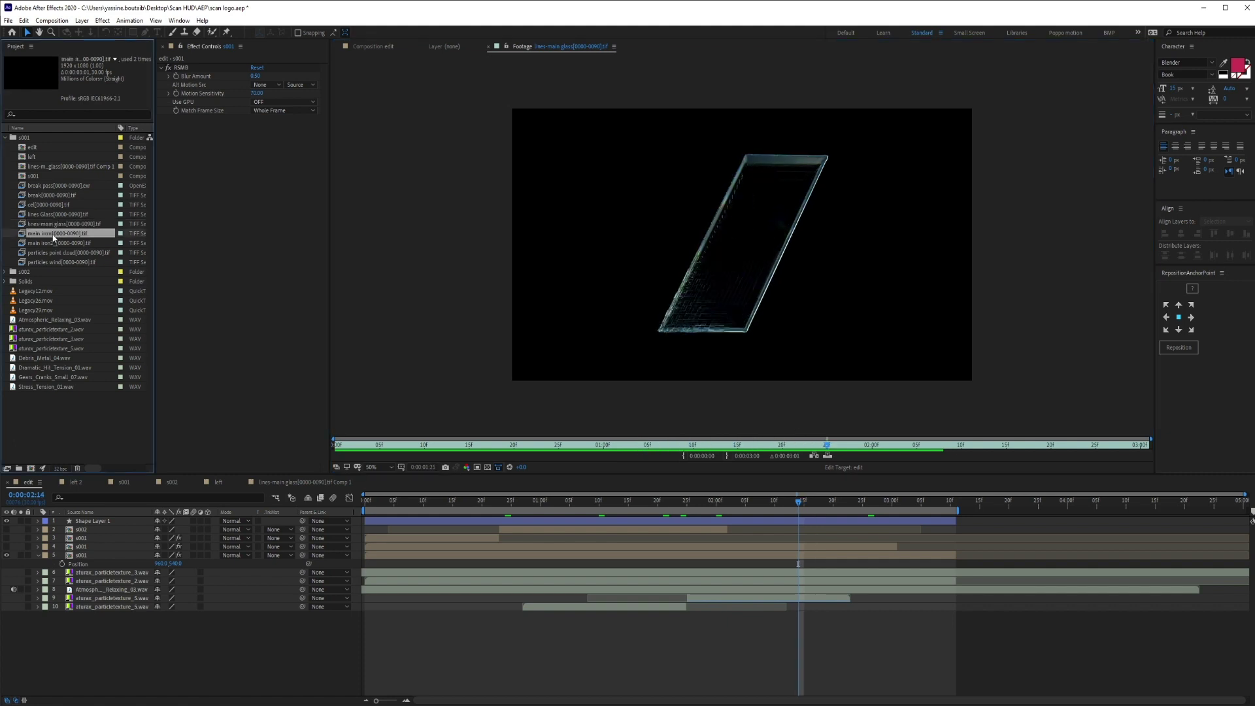
pyautogui.doubleClick(53, 236)
pyautogui.moveTo(346, 448); pyautogui.dragTo(720, 446)
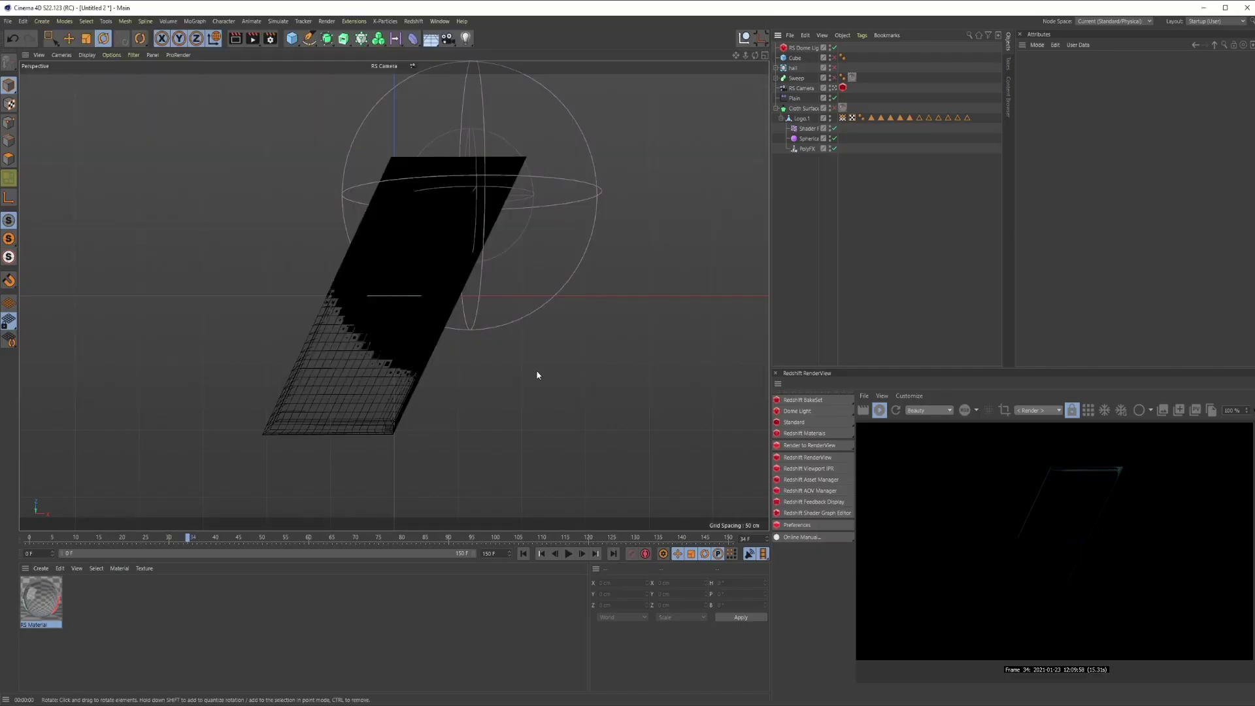
# In Cinema 4D, create a new Redshift material, apply it to the logo and move its material tag onto the Cloth Surface
pyautogui.click(804, 433)
pyautogui.moveTo(850, 437)
pyautogui.click(889, 438)
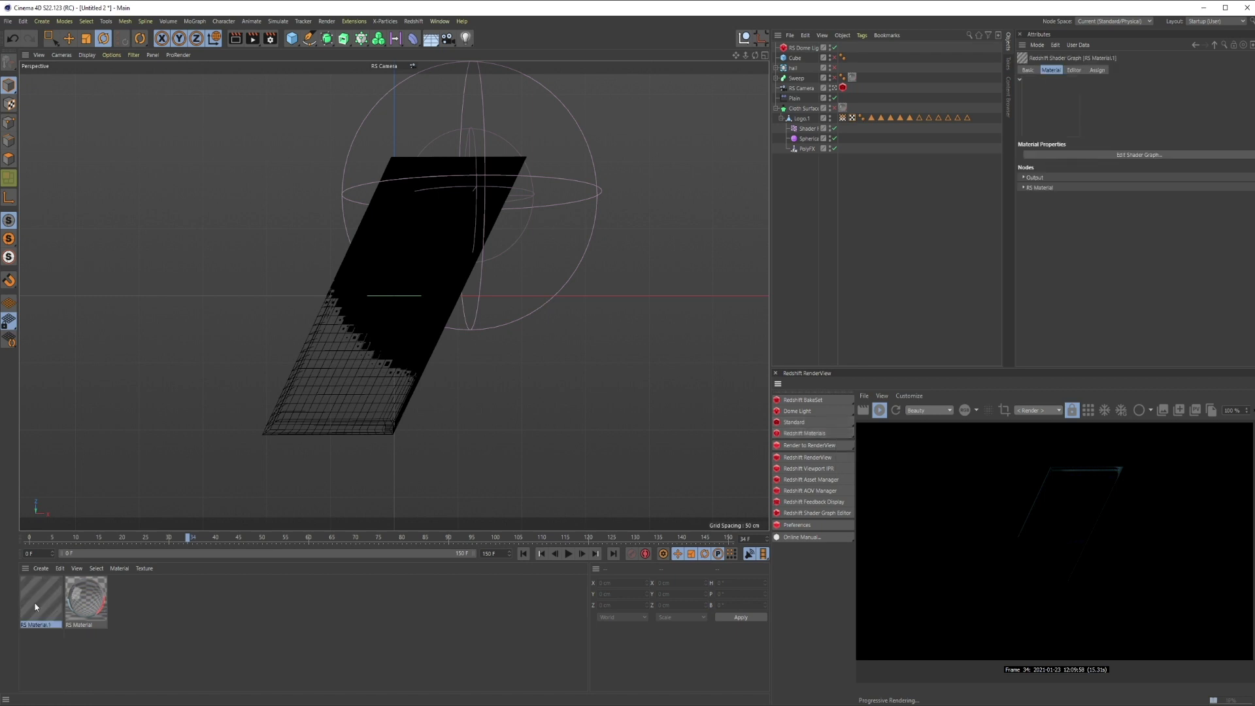
pyautogui.moveTo(414, 270); pyautogui.dragTo(415, 272)
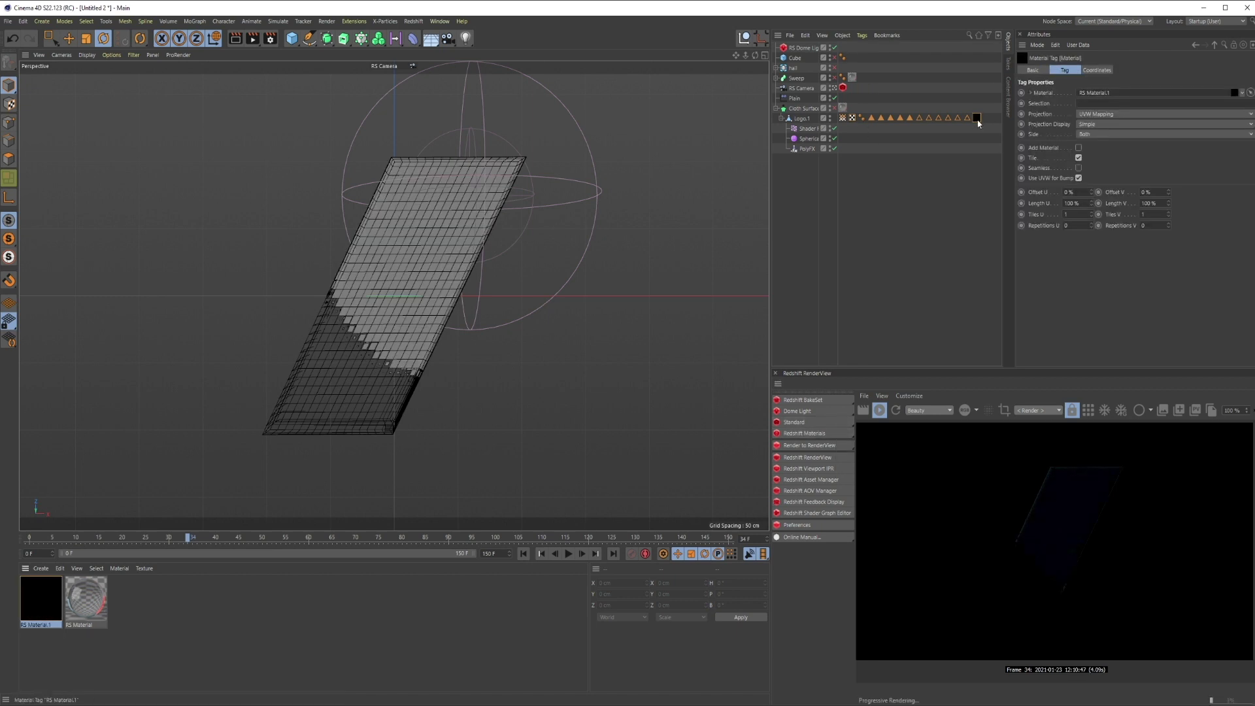
pyautogui.moveTo(851, 105); pyautogui.dragTo(852, 107)
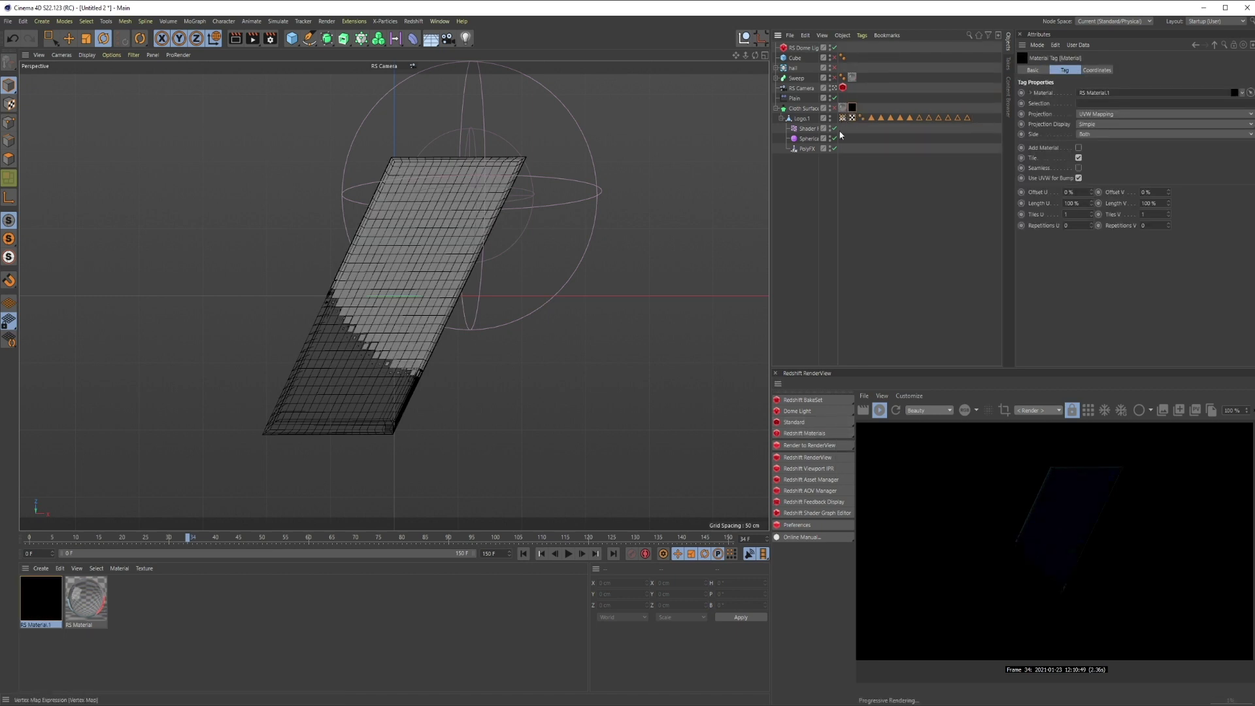
# Set the new Redshift material's preset to Silver and check the logo at frame 17
pyautogui.doubleClick(33, 597)
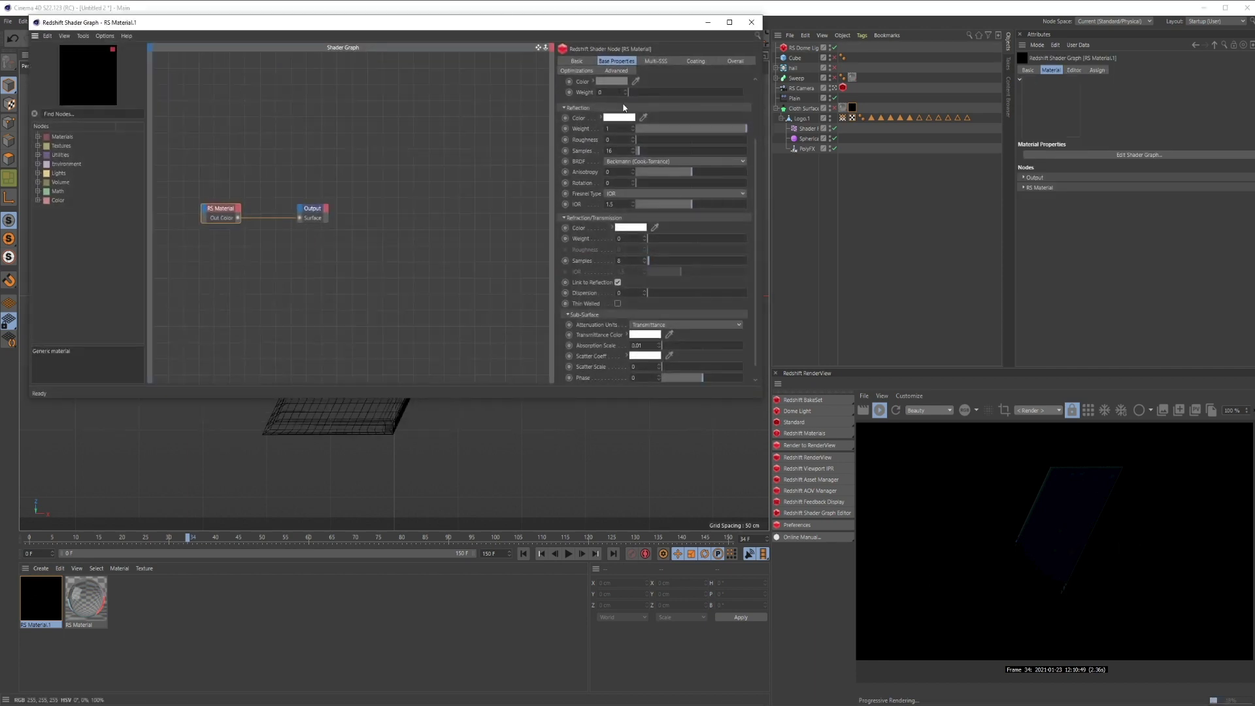
pyautogui.scroll(3, 667, 113)
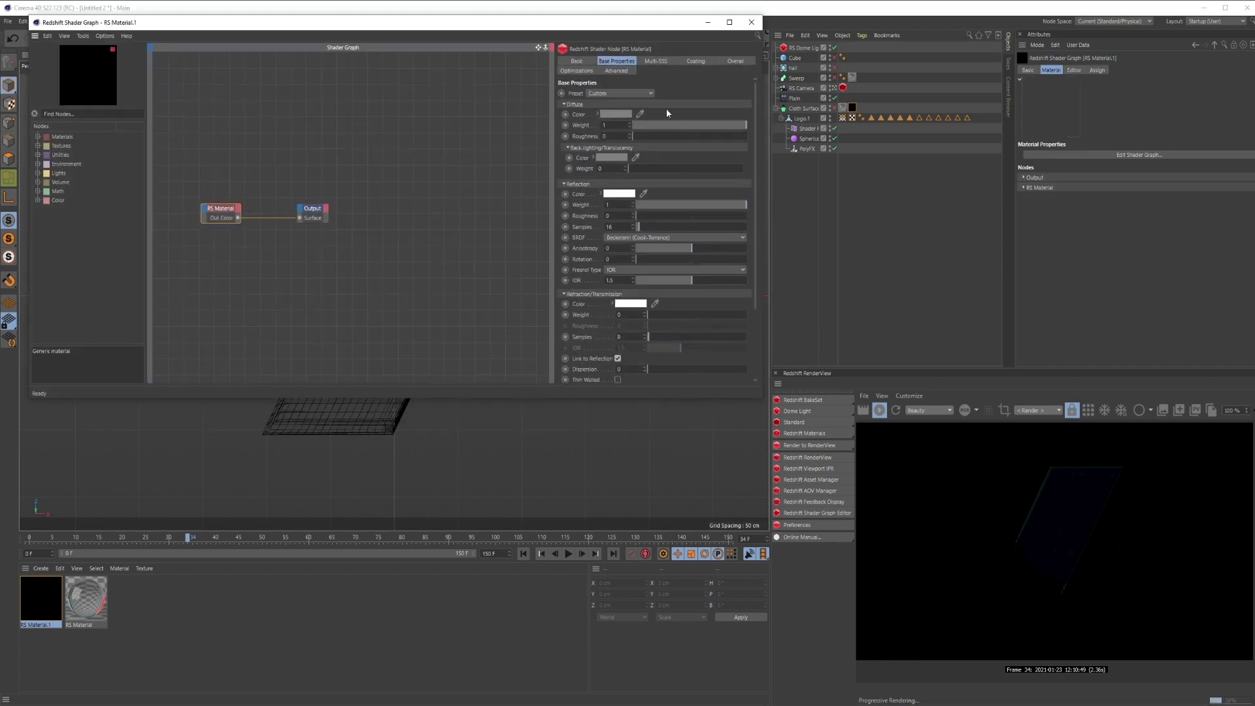
pyautogui.click(623, 97)
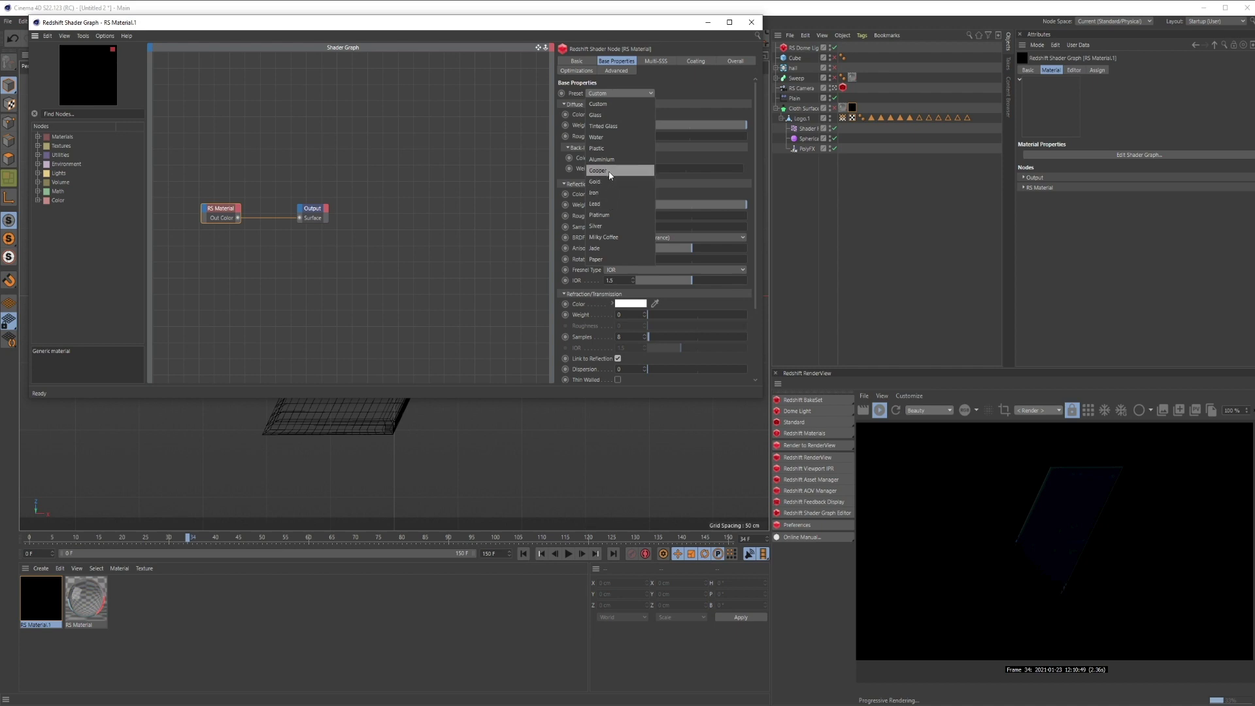
pyautogui.click(607, 226)
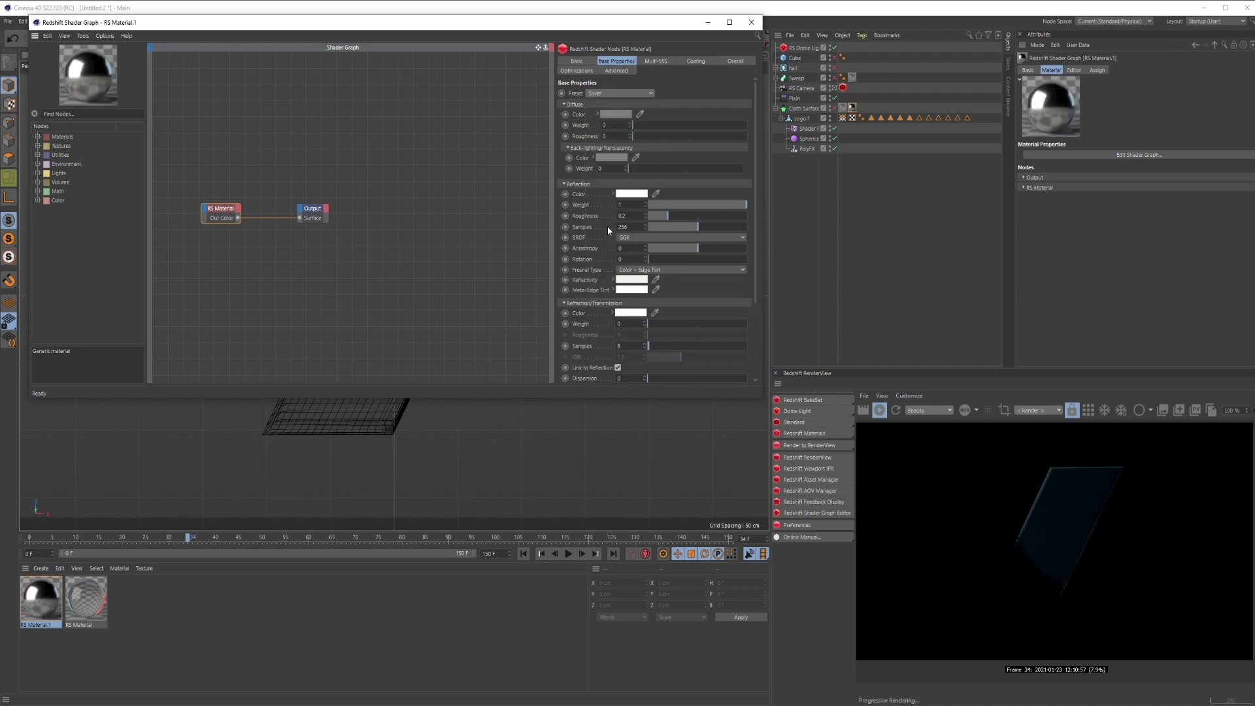
pyautogui.click(751, 21)
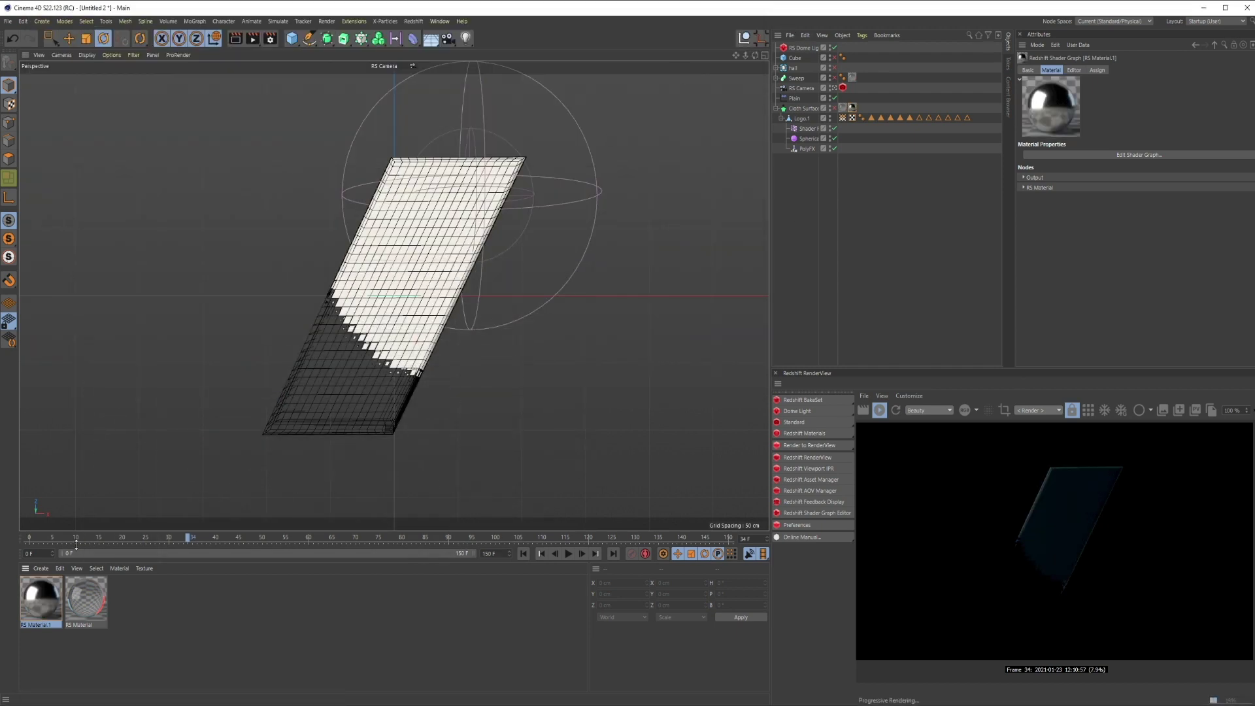
pyautogui.moveTo(75, 543); pyautogui.dragTo(108, 537)
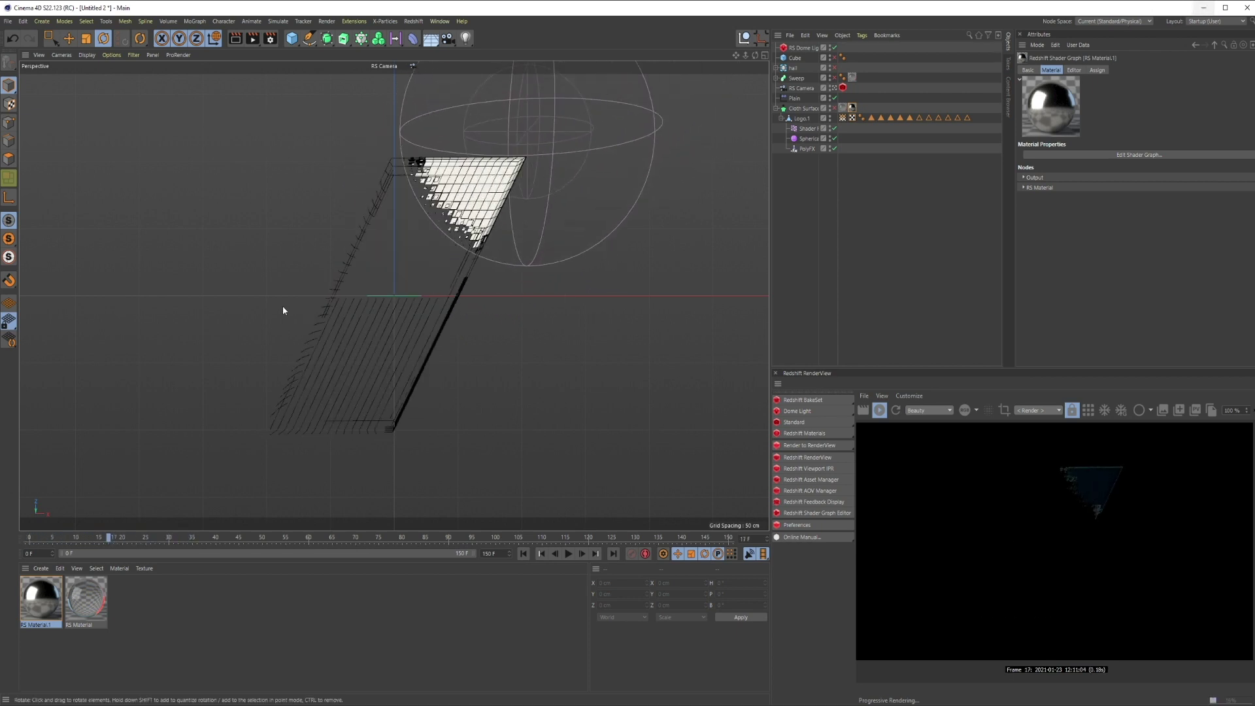
# Switch back to After Effects and preview the second main render sequence and the particles point cloud sequence
pyautogui.hotkey('alt', 'Tab')
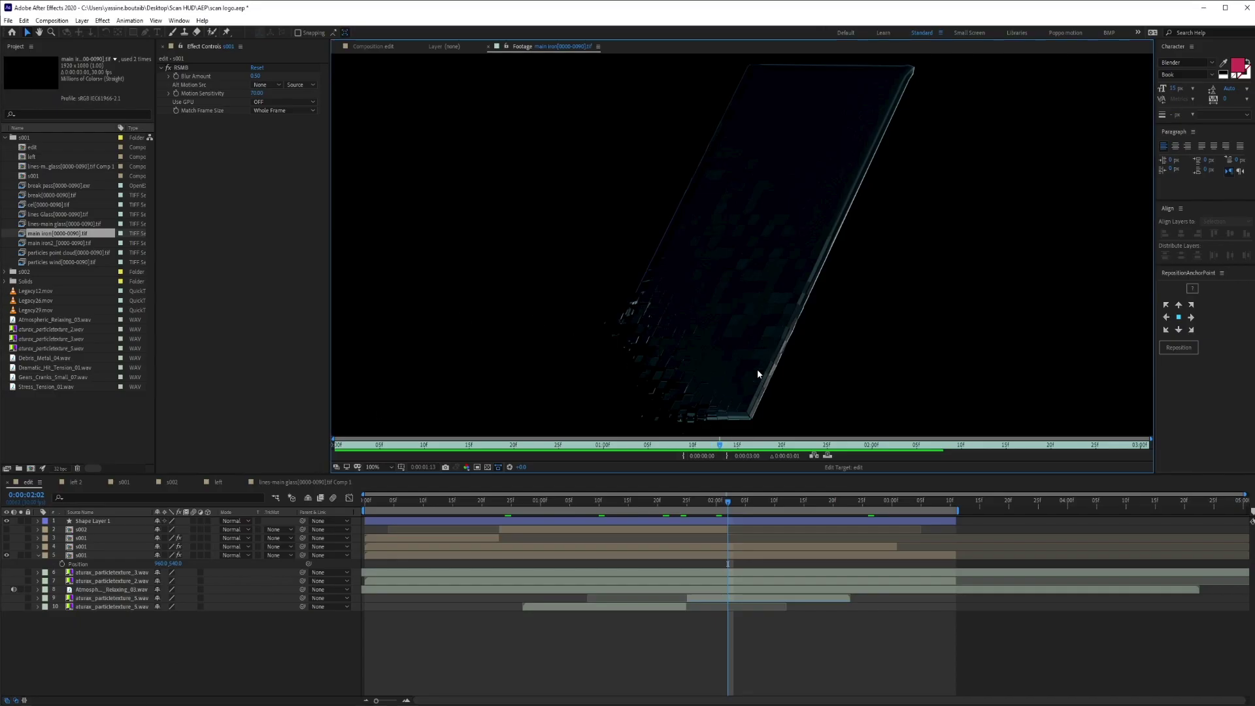
pyautogui.doubleClick(59, 242)
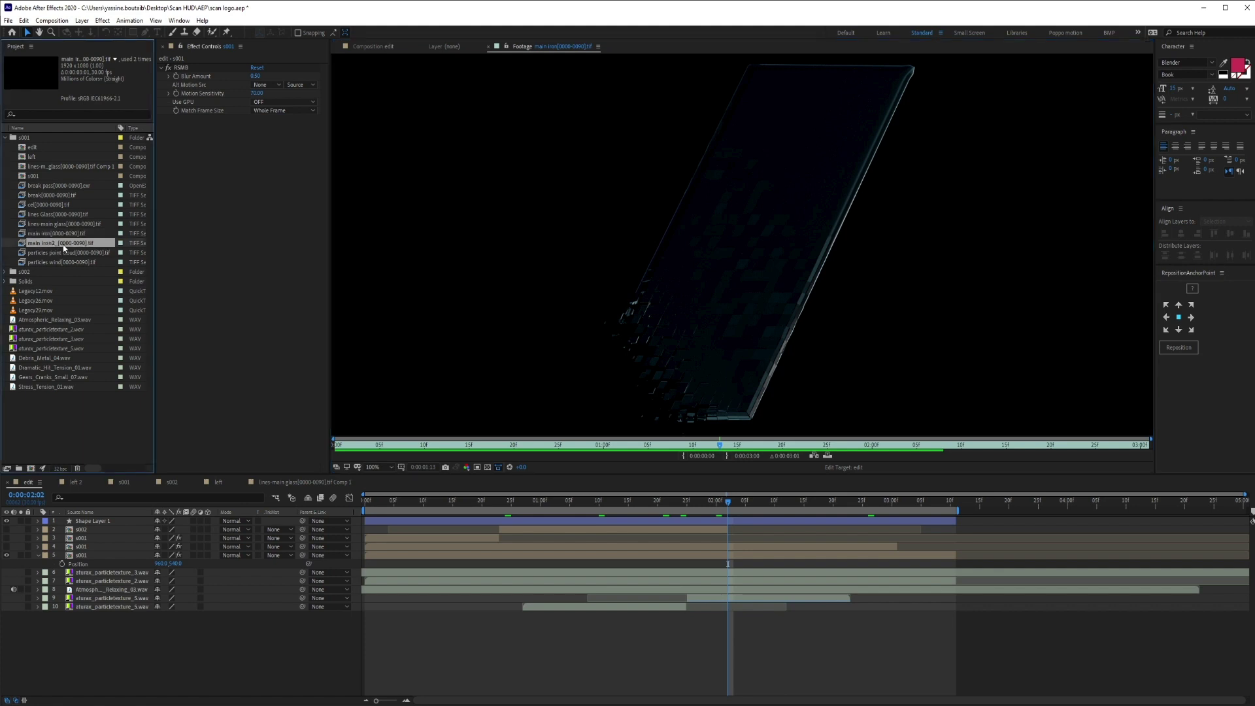
pyautogui.moveTo(379, 455); pyautogui.dragTo(772, 446)
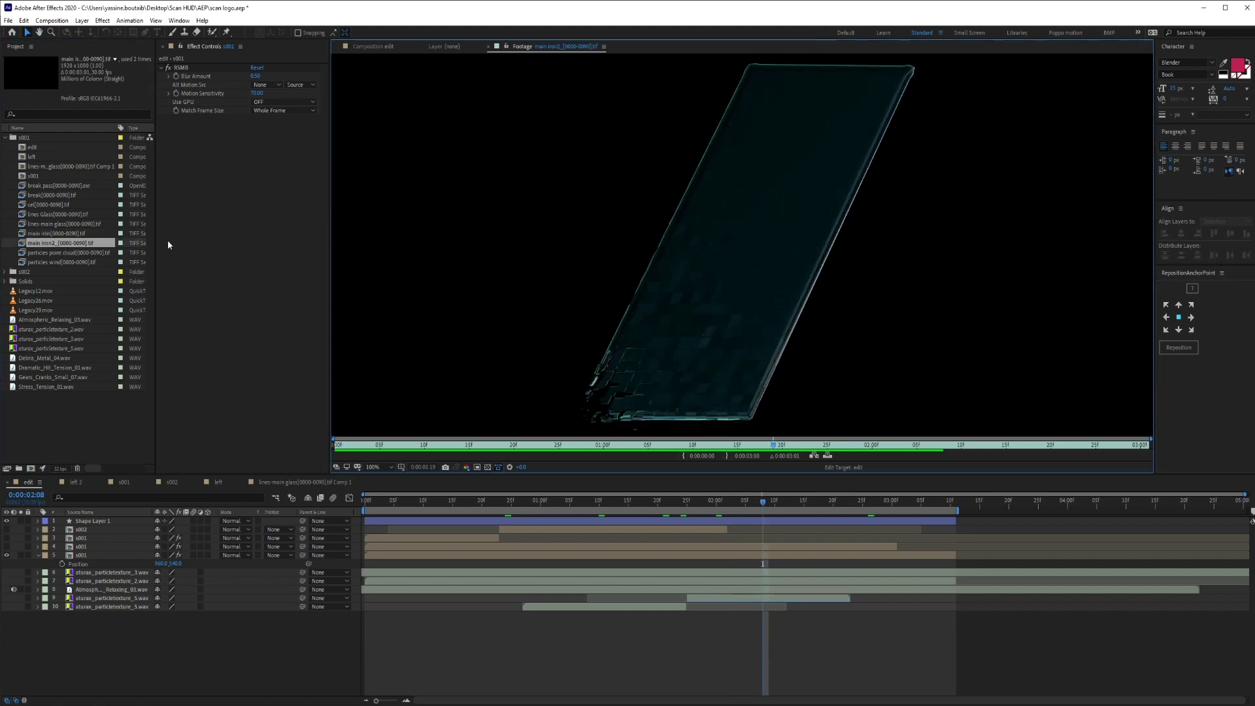
pyautogui.doubleClick(58, 253)
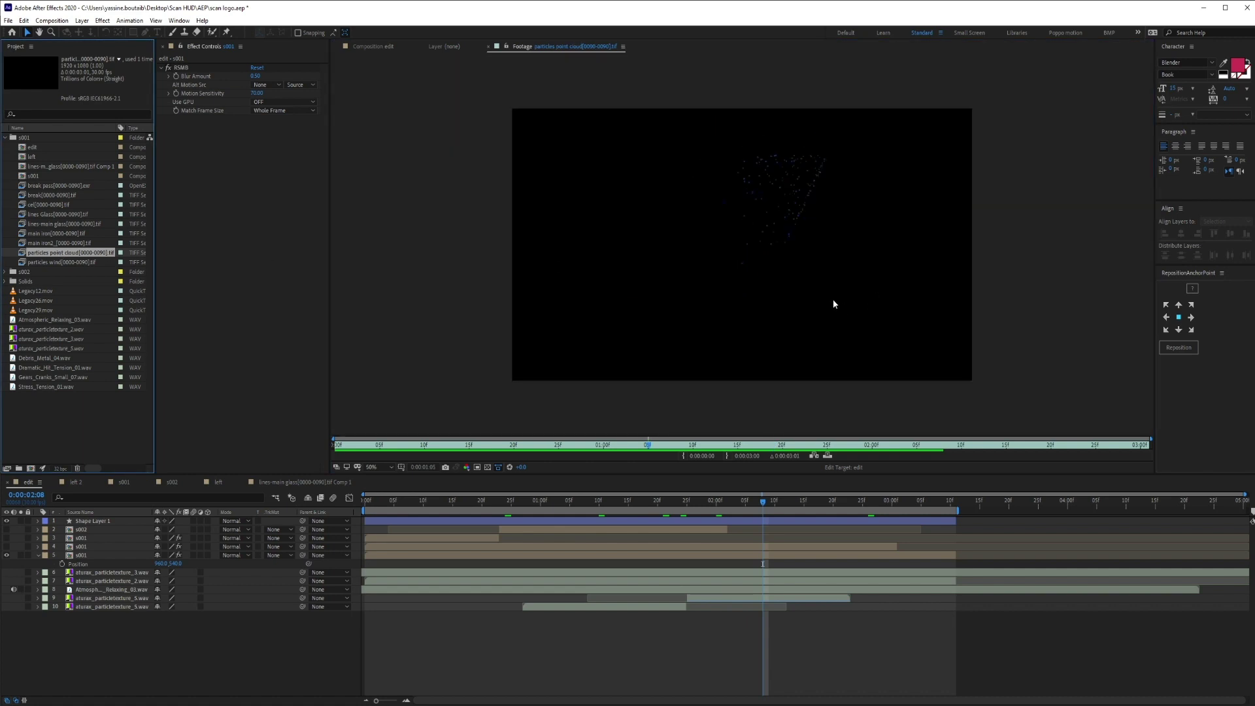
pyautogui.moveTo(353, 451); pyautogui.dragTo(809, 446)
# Preview the particles wind sequence by scrubbing forward and back through its frames
pyautogui.doubleClick(47, 263)
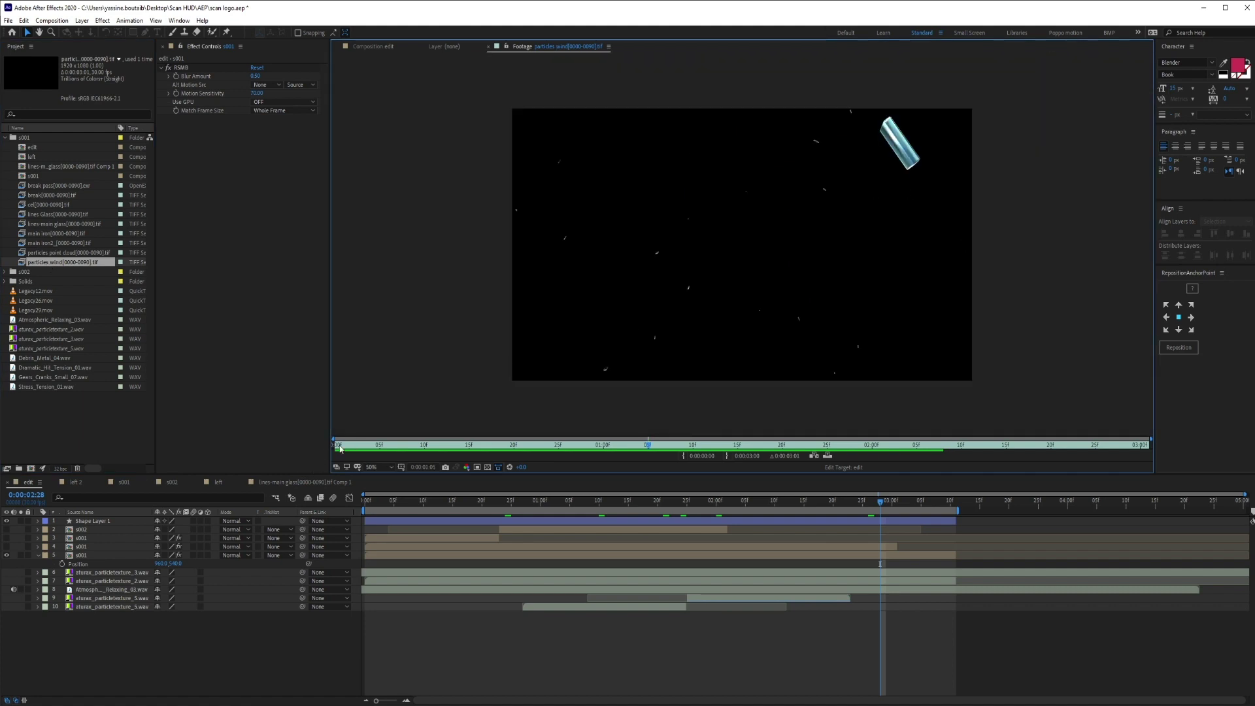
pyautogui.moveTo(340, 449); pyautogui.dragTo(657, 447)
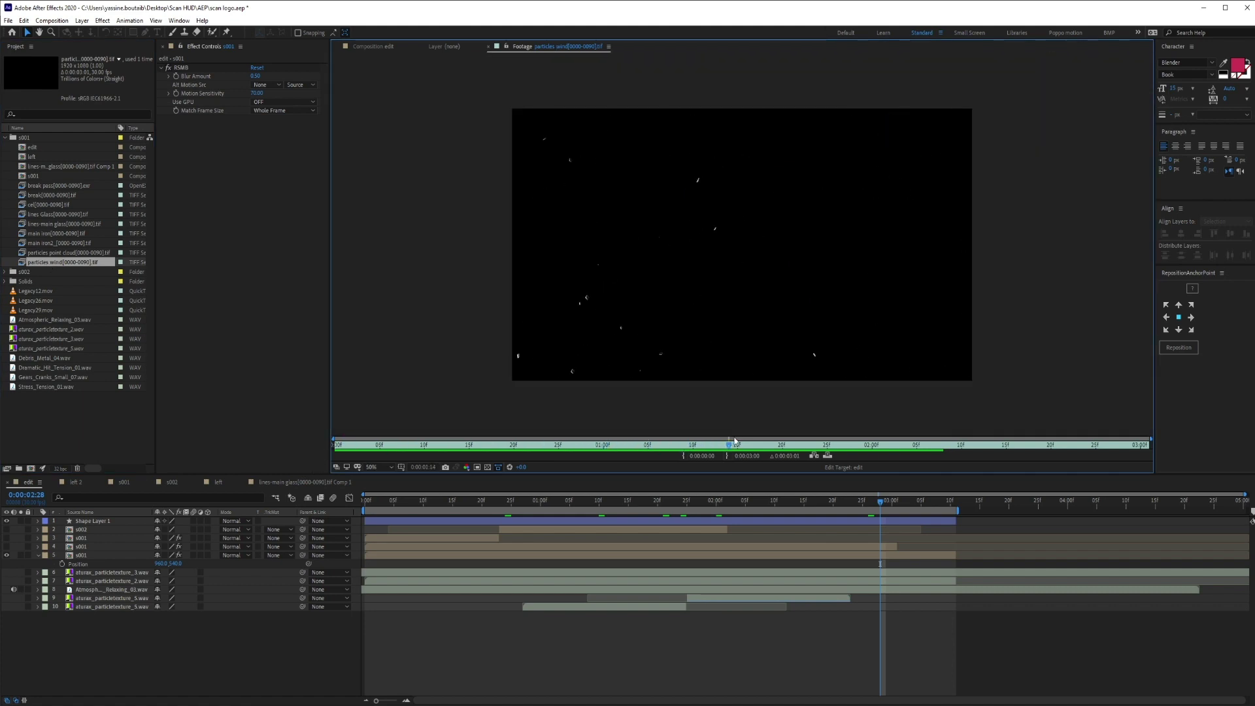
pyautogui.moveTo(735, 442); pyautogui.dragTo(1122, 439)
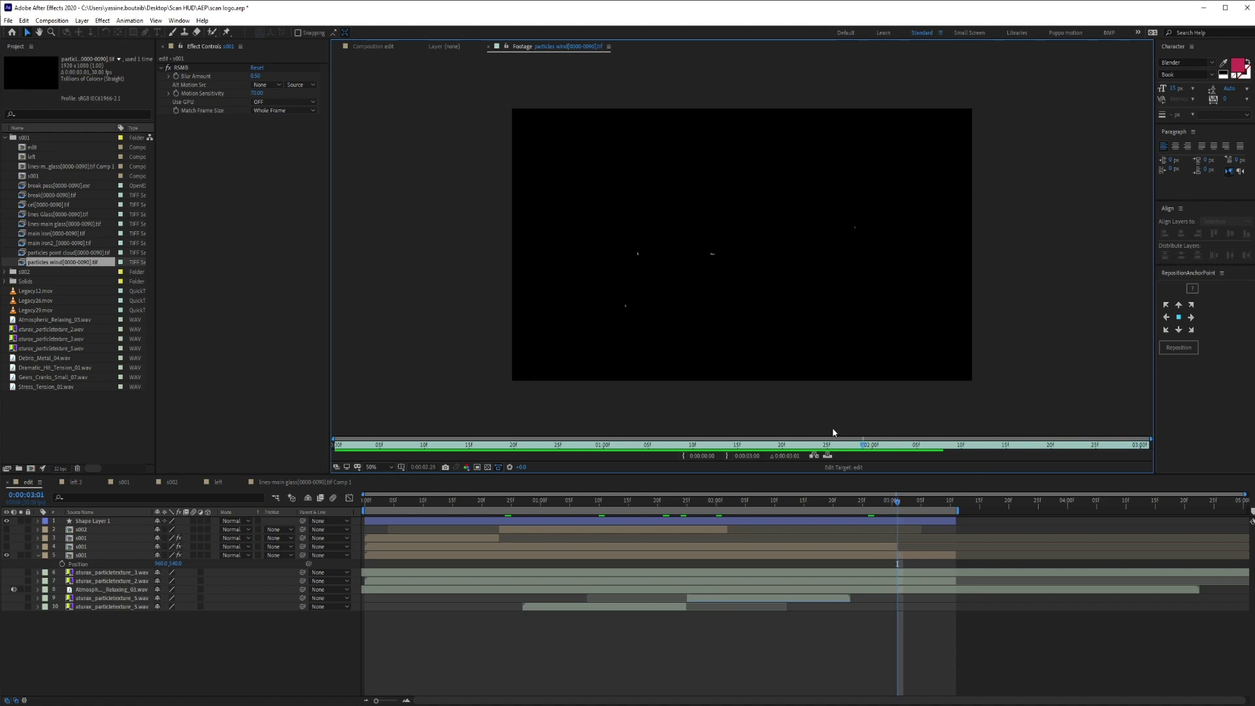
pyautogui.moveTo(834, 433); pyautogui.dragTo(446, 430)
pyautogui.press('space')
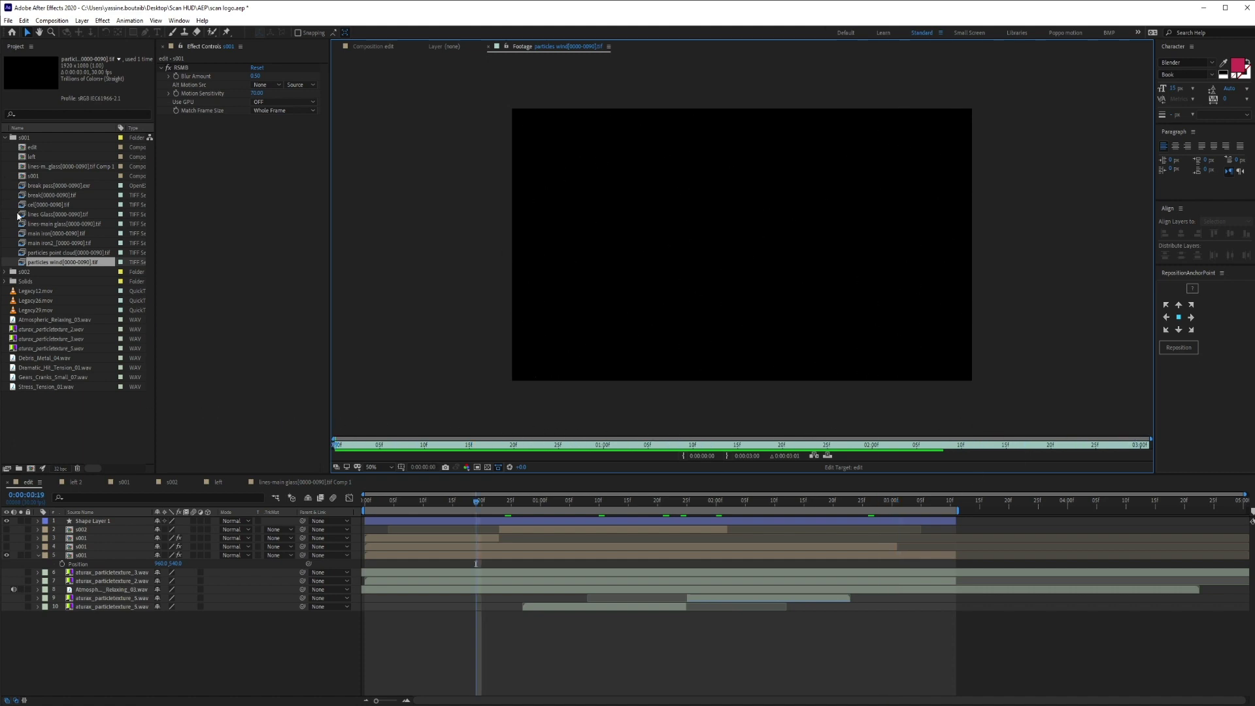
# Open the s001 precomp from the edit composition and hide every layer except the lowest bg layer
pyautogui.click(274, 609)
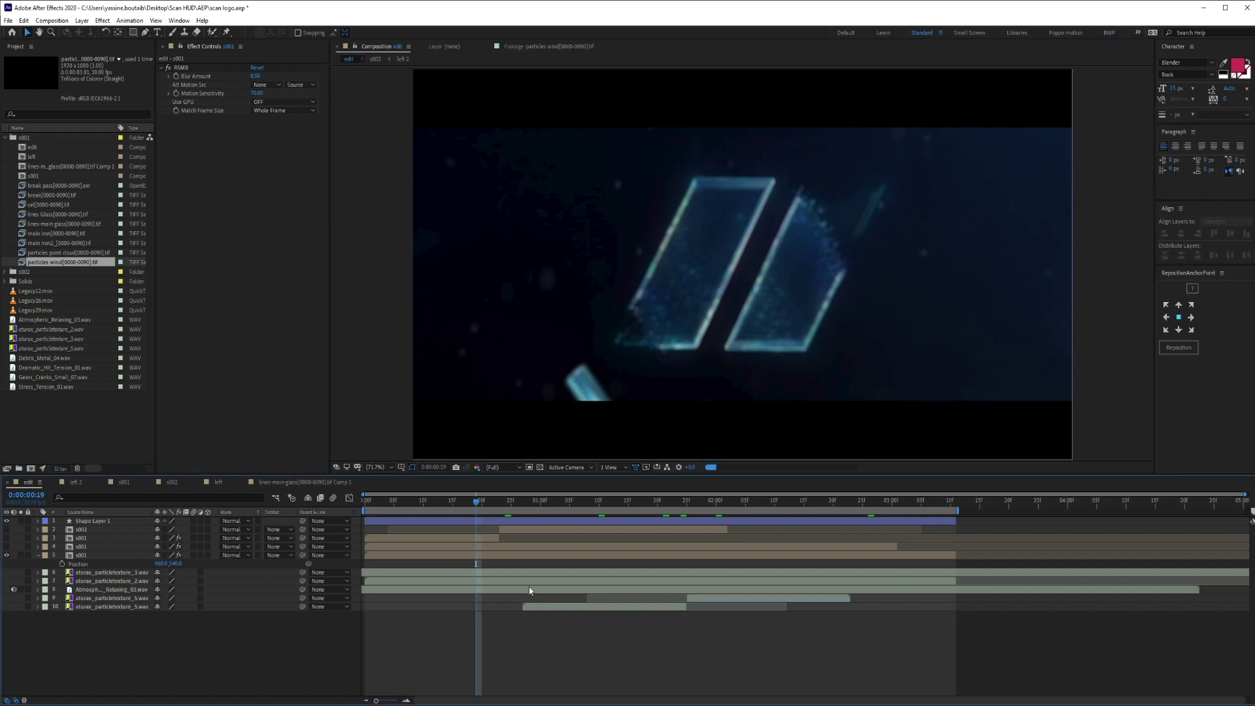
pyautogui.doubleClick(84, 555)
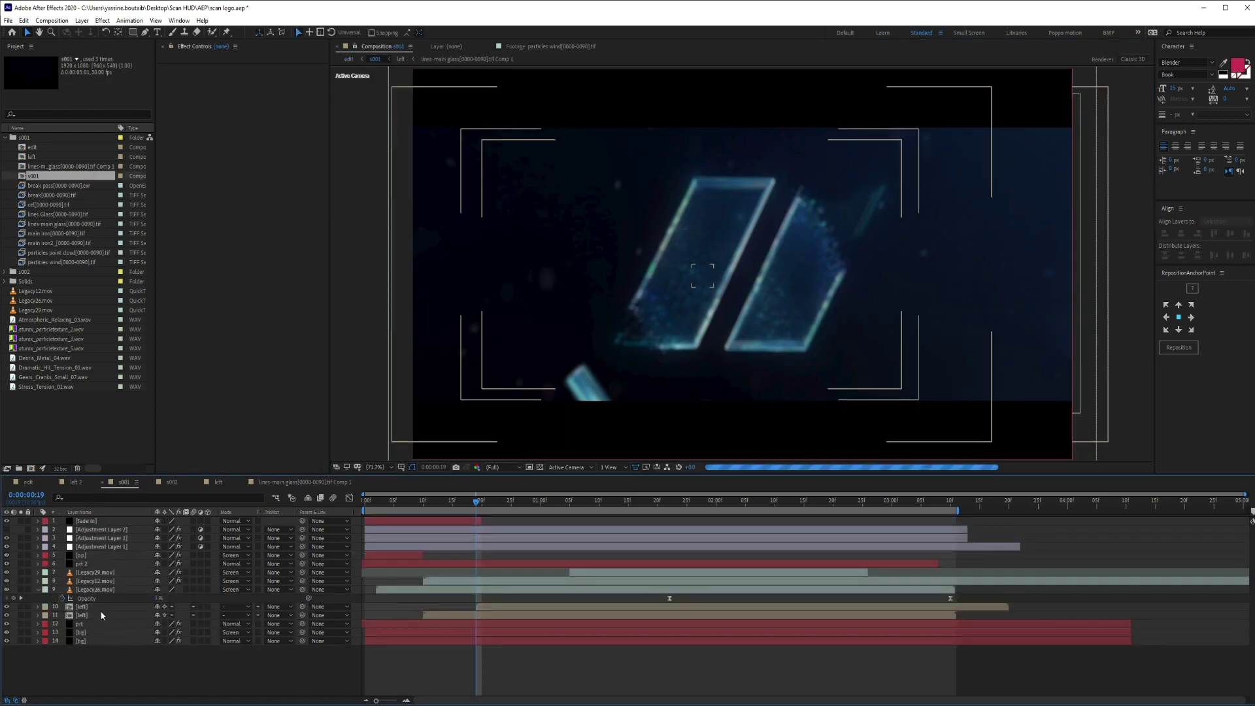
pyautogui.keyDown('alt'); pyautogui.click(7, 623); pyautogui.keyUp('alt')
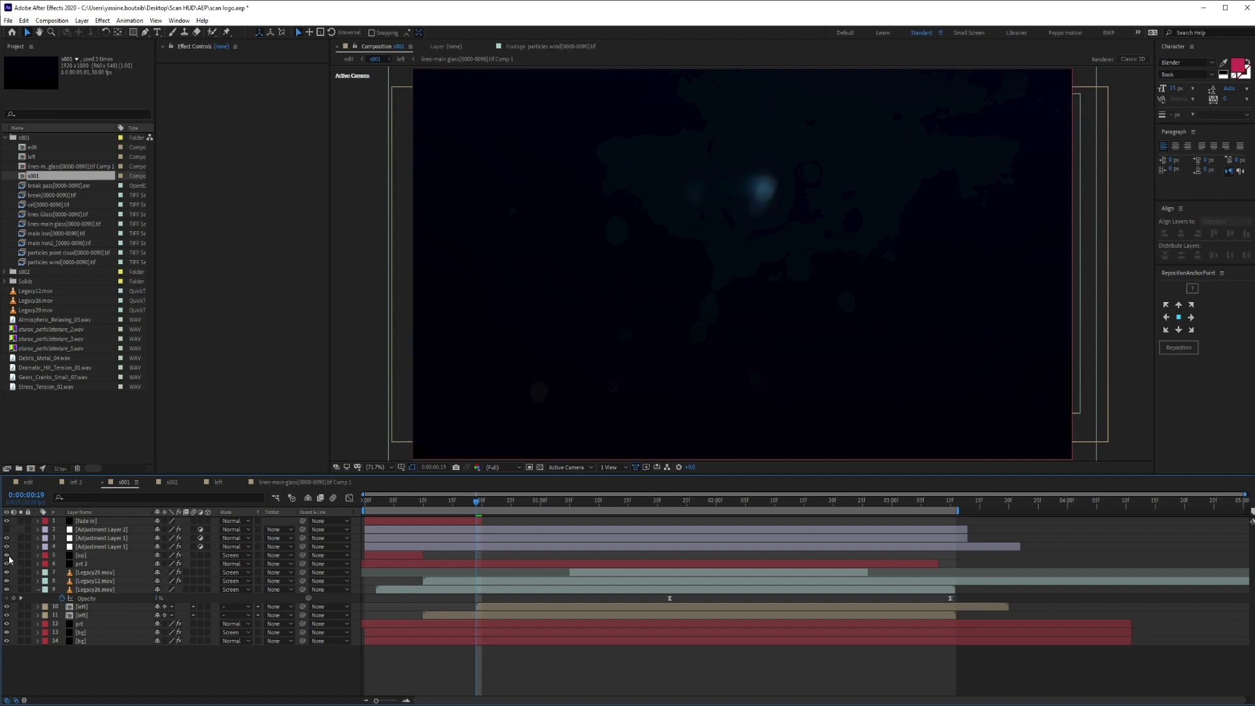
pyautogui.moveTo(6, 521); pyautogui.dragTo(7, 624)
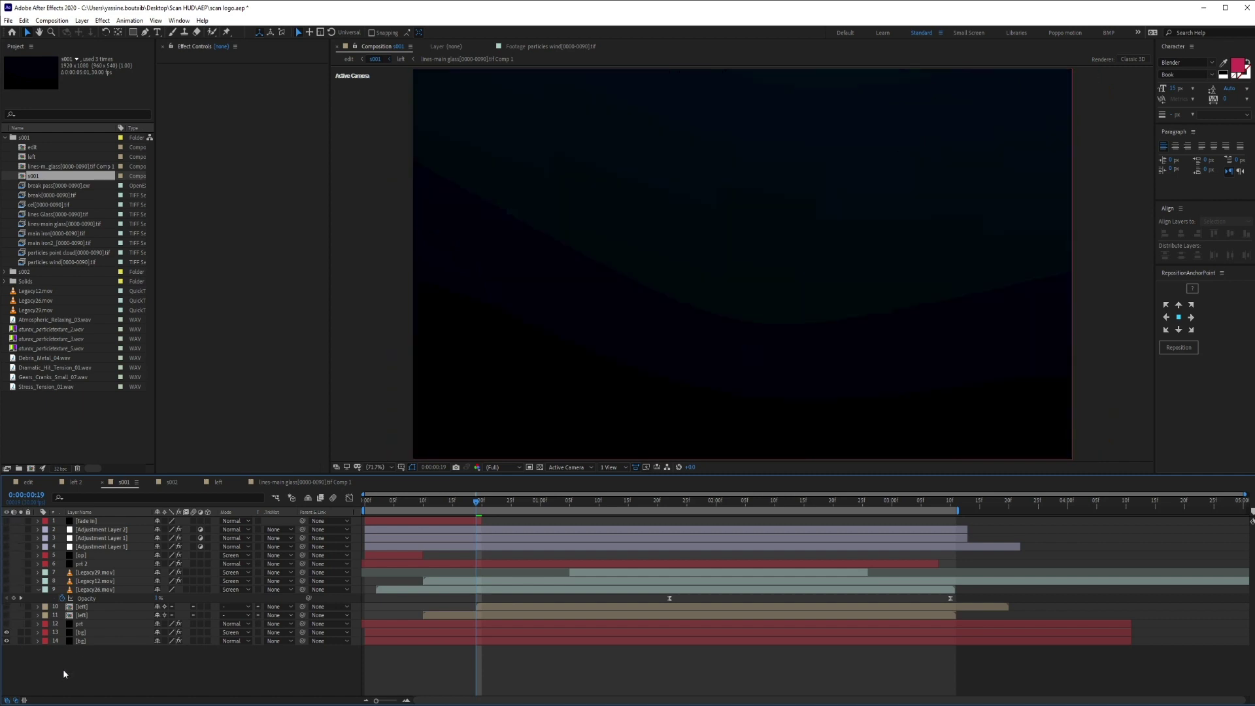
pyautogui.click(39, 640)
pyautogui.click(7, 632)
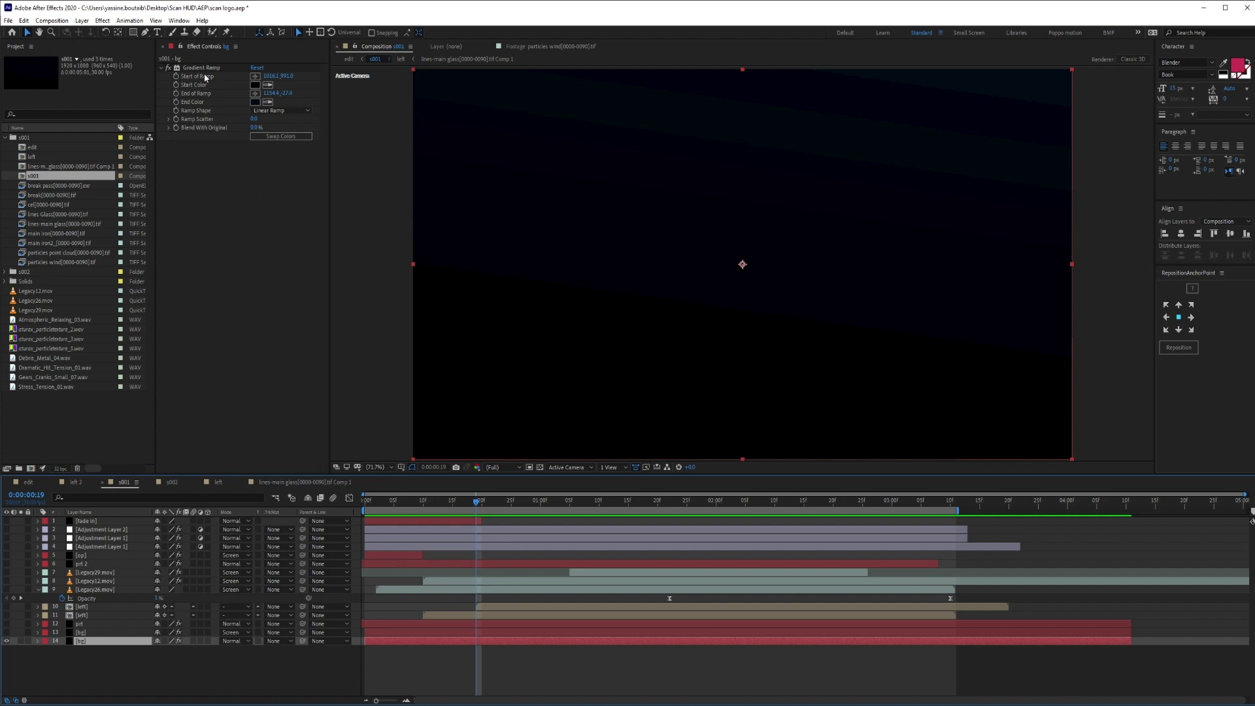
# Inspect the start and end colors of the Gradient Ramp on the lowest bg layer
pyautogui.click(255, 85)
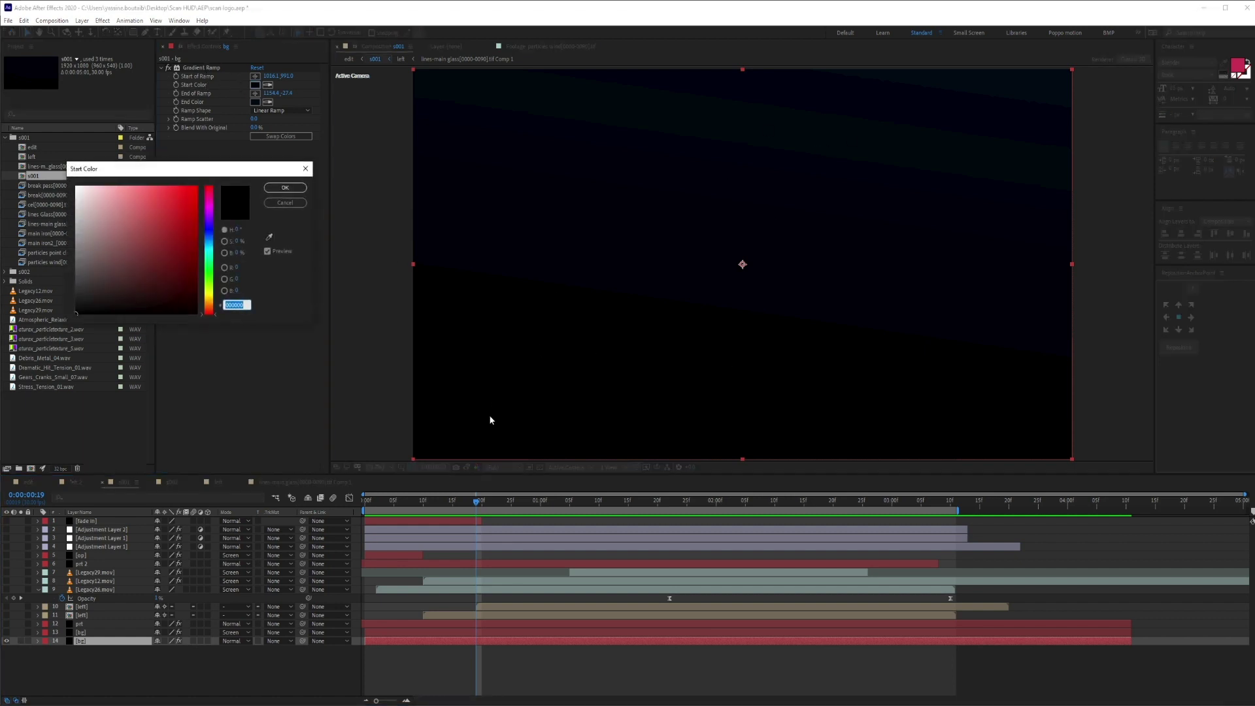
pyautogui.click(283, 188)
pyautogui.click(255, 102)
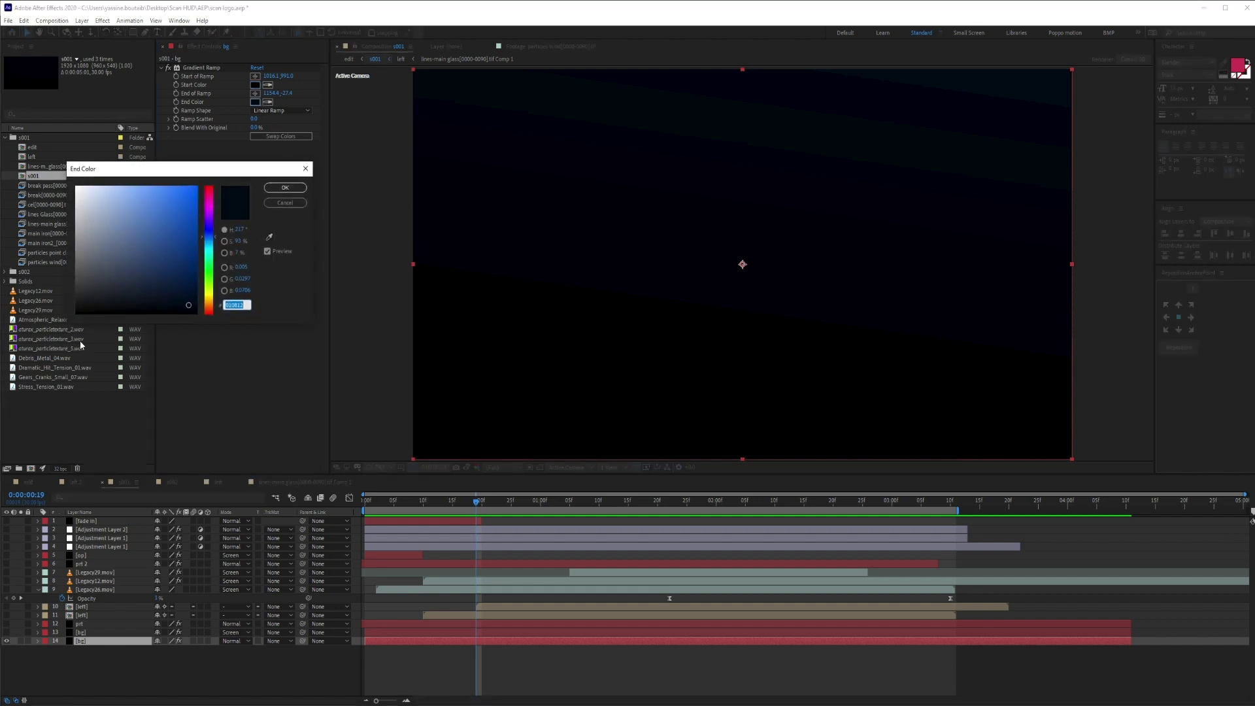
pyautogui.click(285, 187)
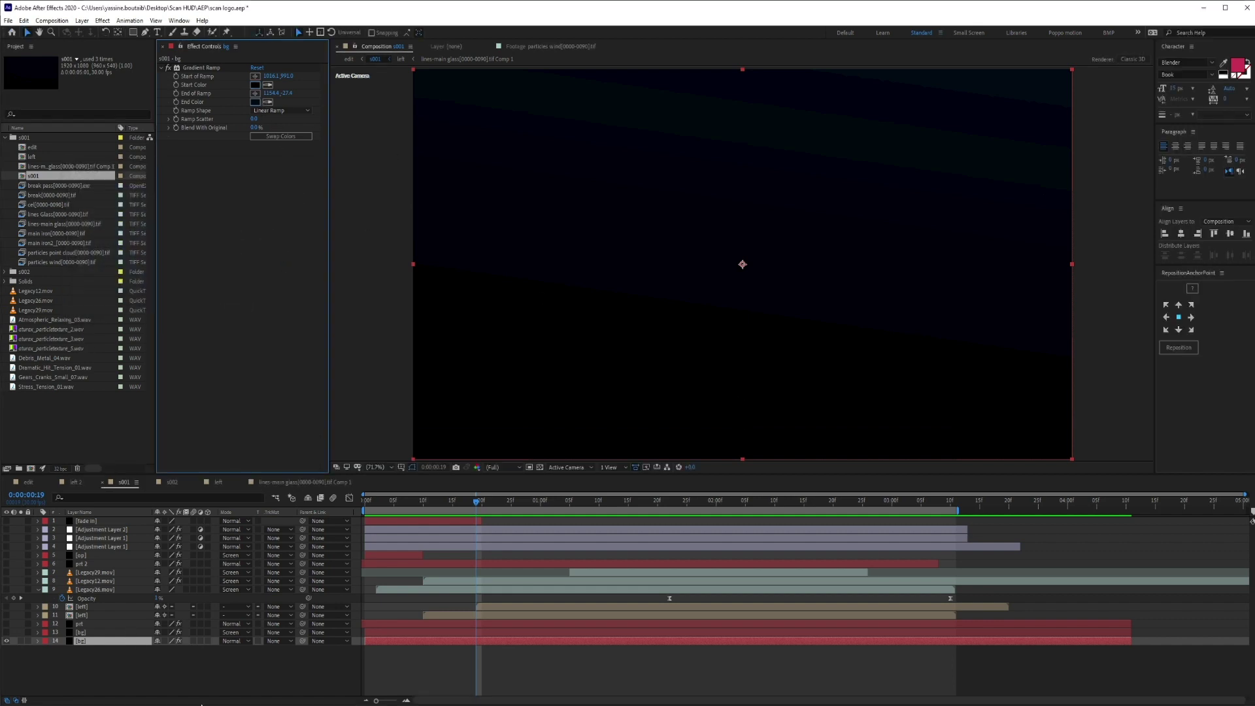
# Inspect the Optical Flares settings on the upper bg layer, then deselect it
pyautogui.click(307, 687)
pyautogui.click(98, 632)
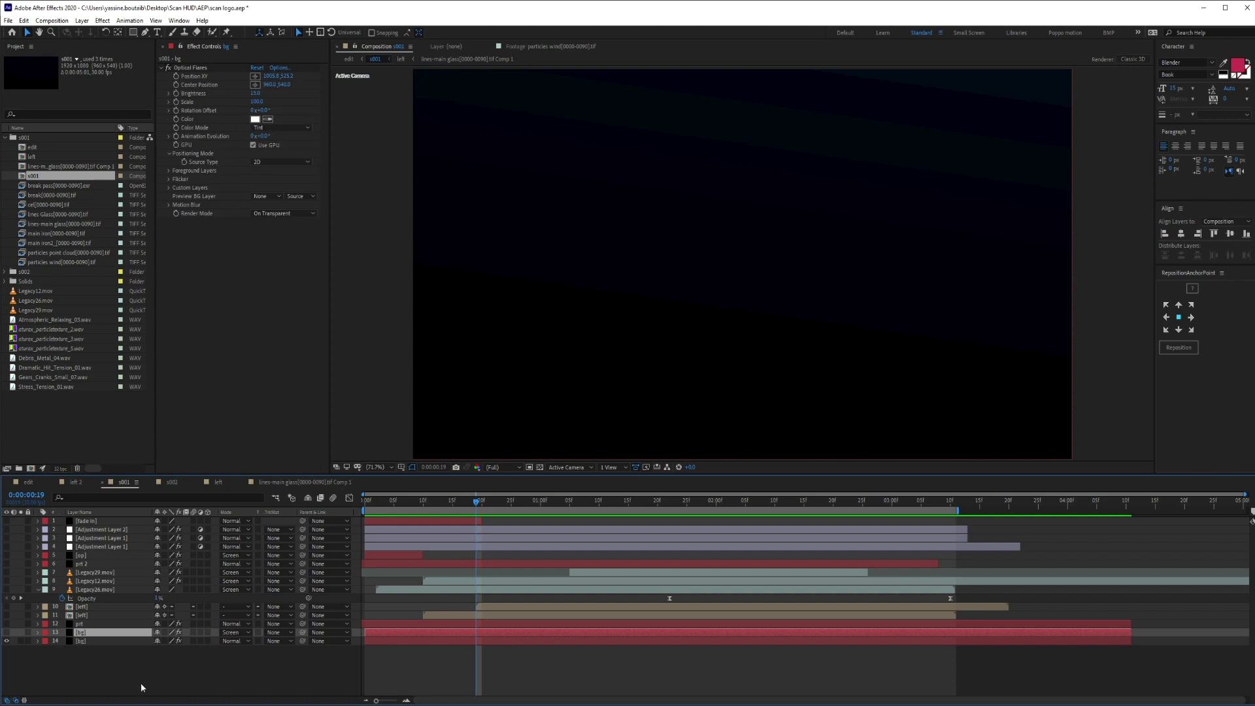
pyautogui.click(84, 653)
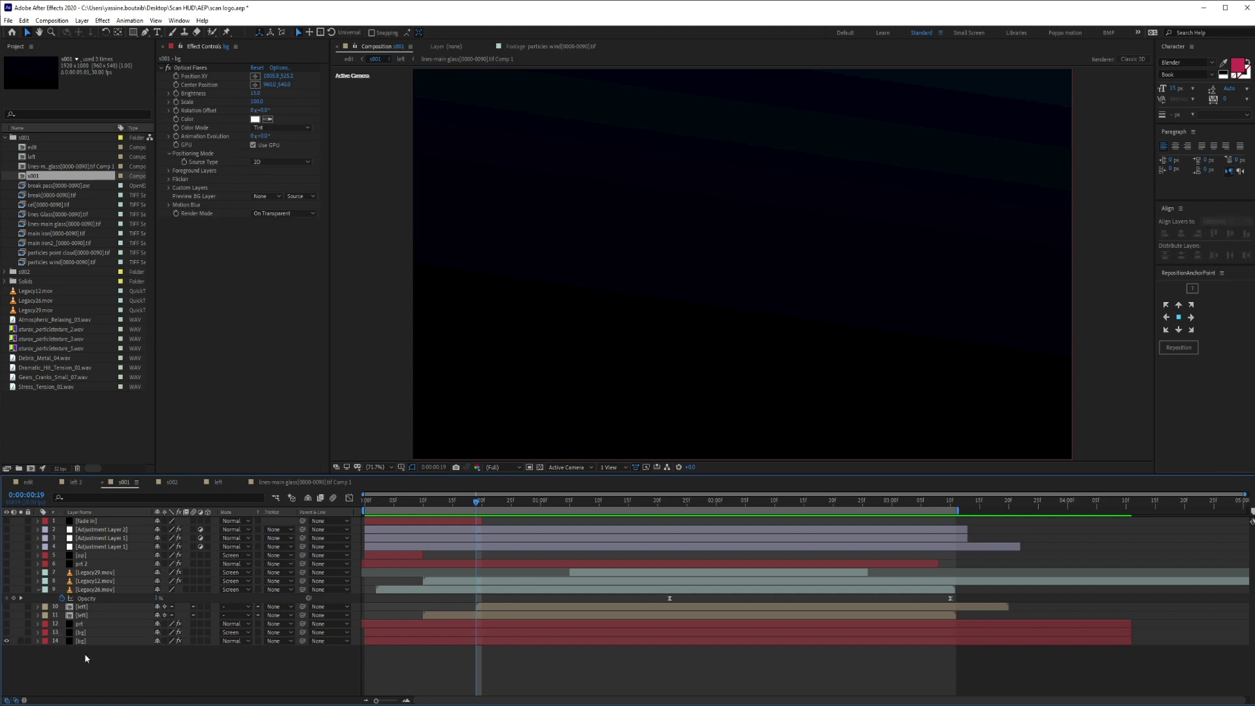
# Make the lower left precomp, layer 11 in s001, visible and open it
pyautogui.click(102, 616)
pyautogui.click(7, 615)
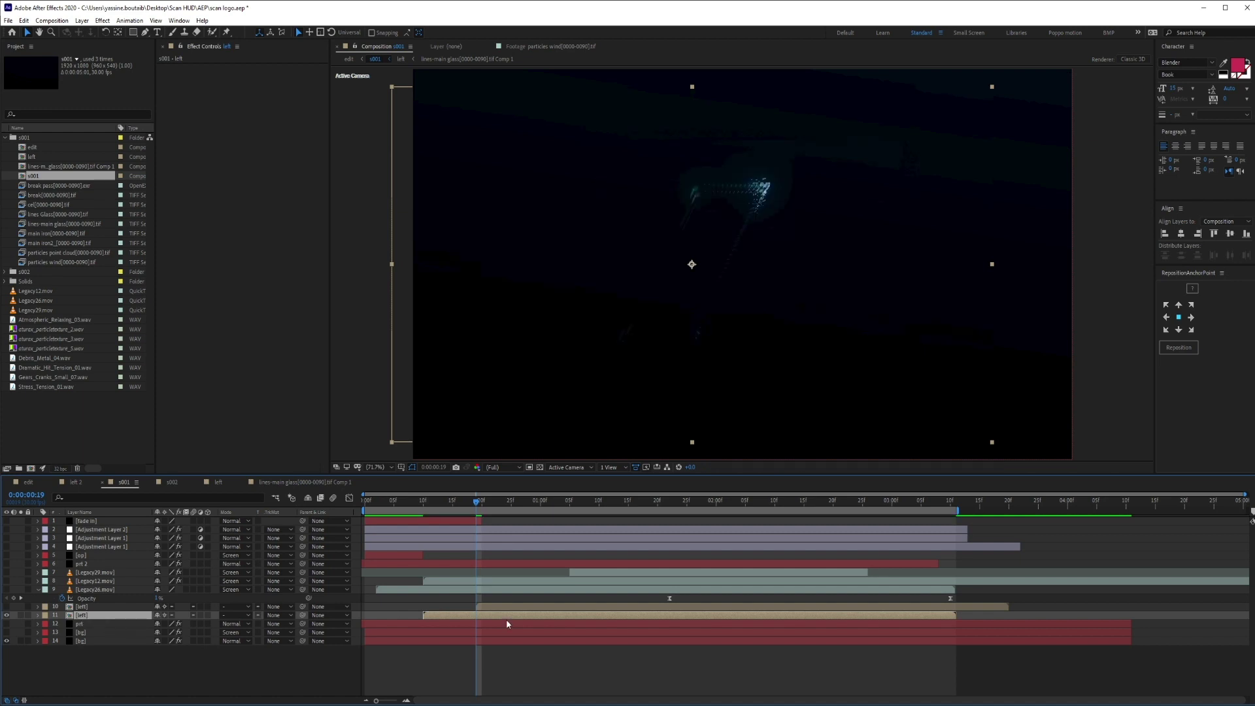
pyautogui.doubleClick(455, 614)
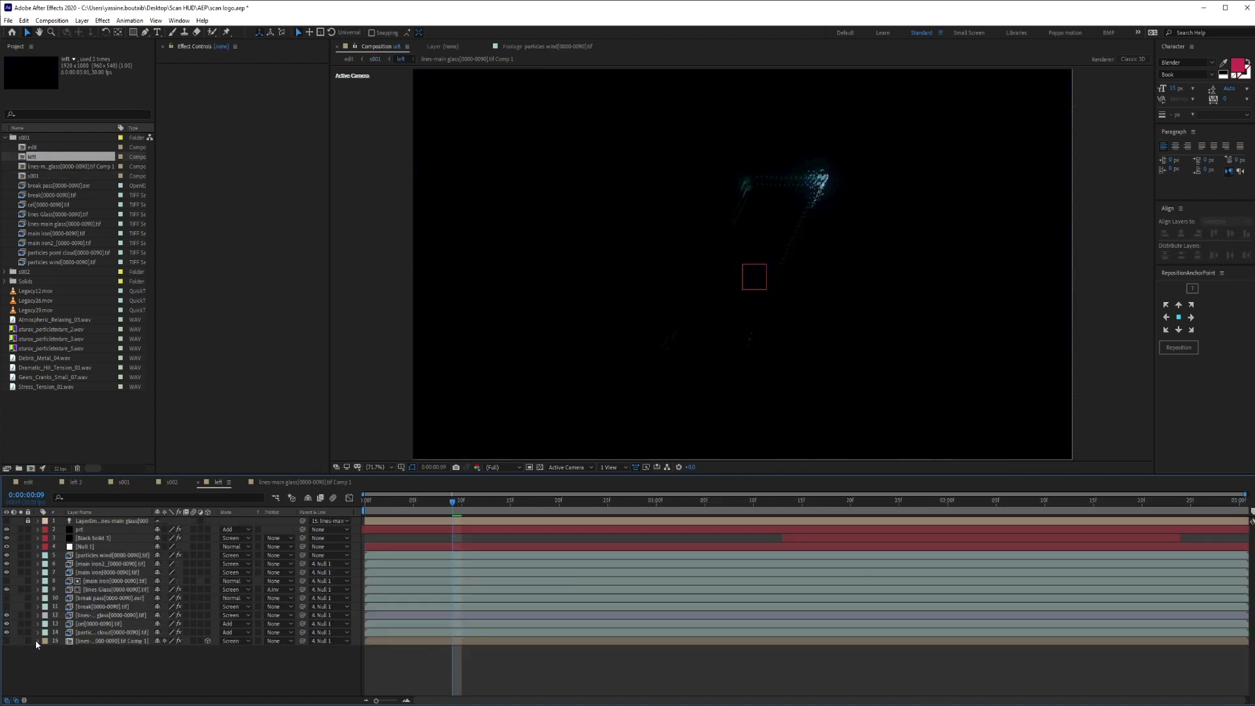
# Inspect the Deep Glow and Camera Lens Blur effects on the particles point cloud layer, then deselect it
pyautogui.click(108, 632)
pyautogui.click(139, 677)
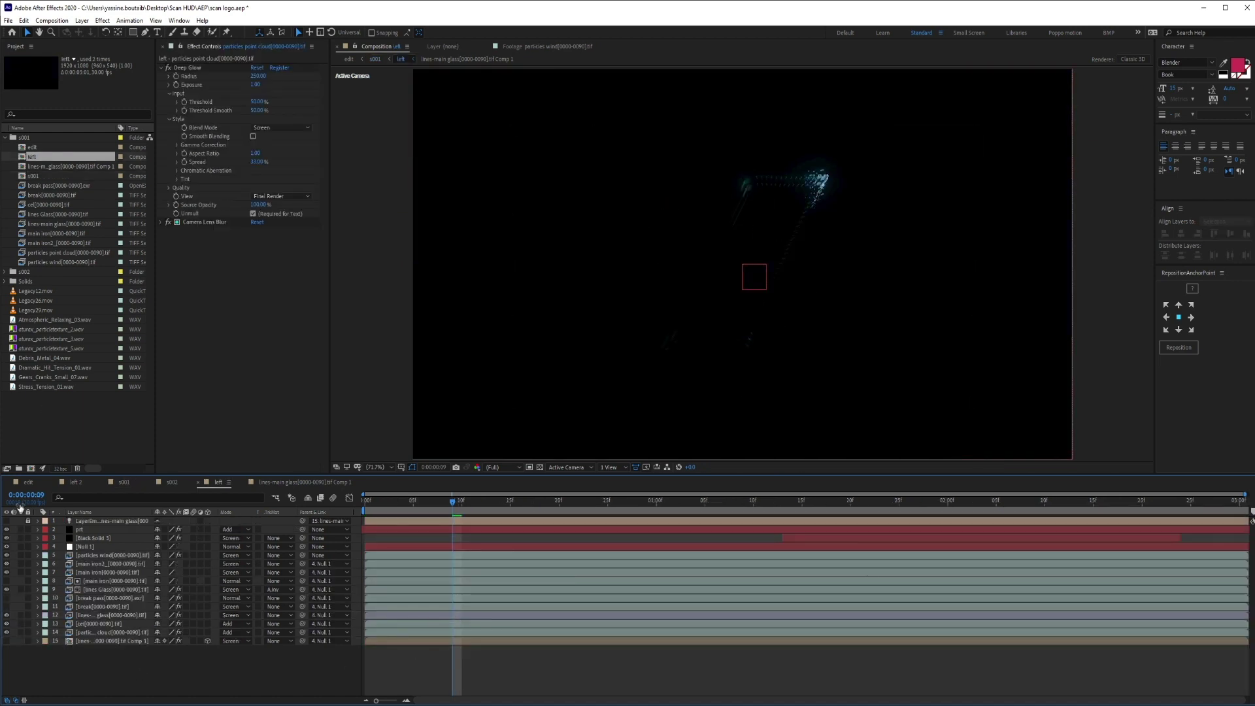
# Solo the lines-main glass layer and preview its reveal by scrubbing through the first second
pyautogui.click(91, 615)
pyautogui.click(22, 615)
pyautogui.click(279, 664)
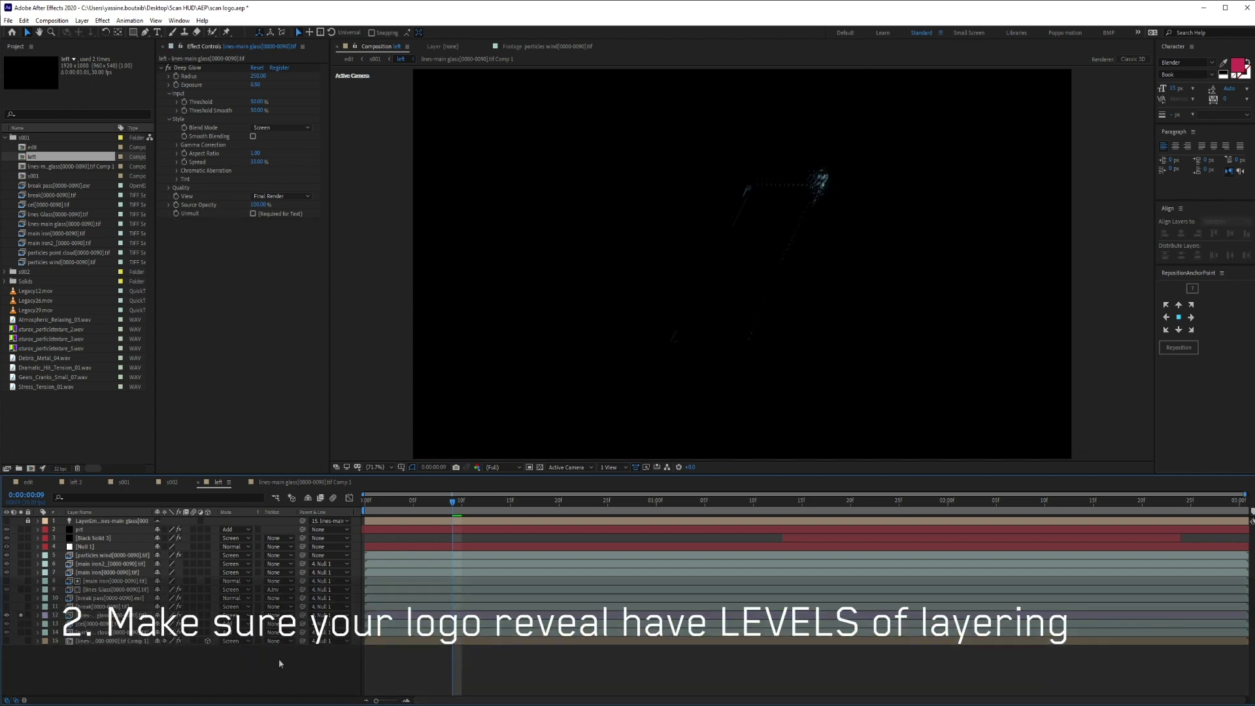
pyautogui.moveTo(367, 504); pyautogui.dragTo(651, 516)
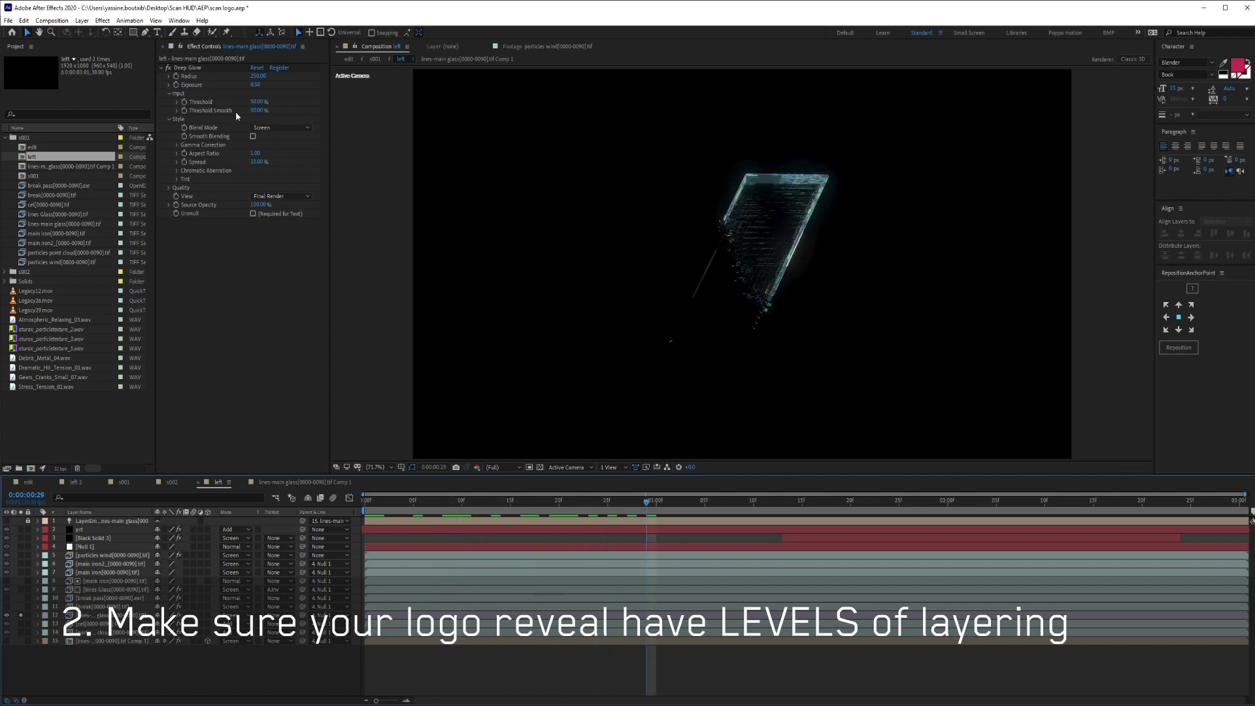
# Compare the lines-main glass layer with Deep Glow off and on, then scrub ahead to the two-second mark
pyautogui.click(168, 67)
pyautogui.click(168, 68)
pyautogui.click(168, 68)
pyautogui.click(168, 67)
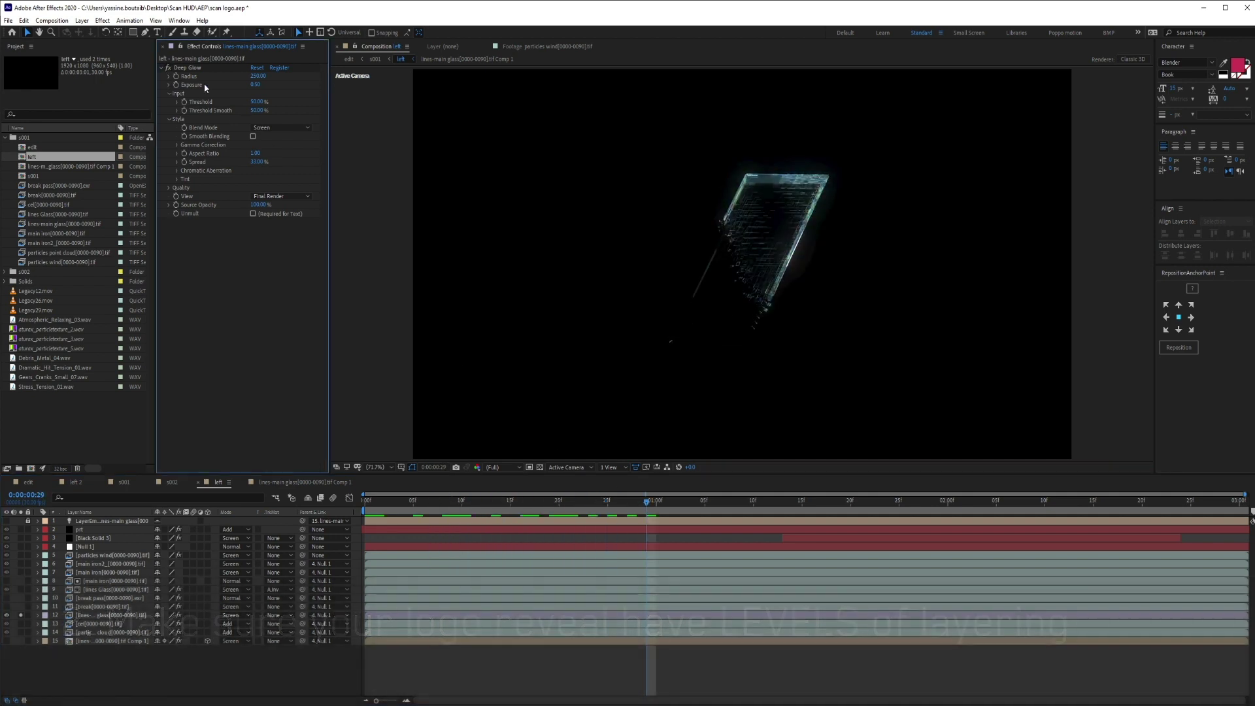
pyautogui.moveTo(675, 501); pyautogui.dragTo(945, 484)
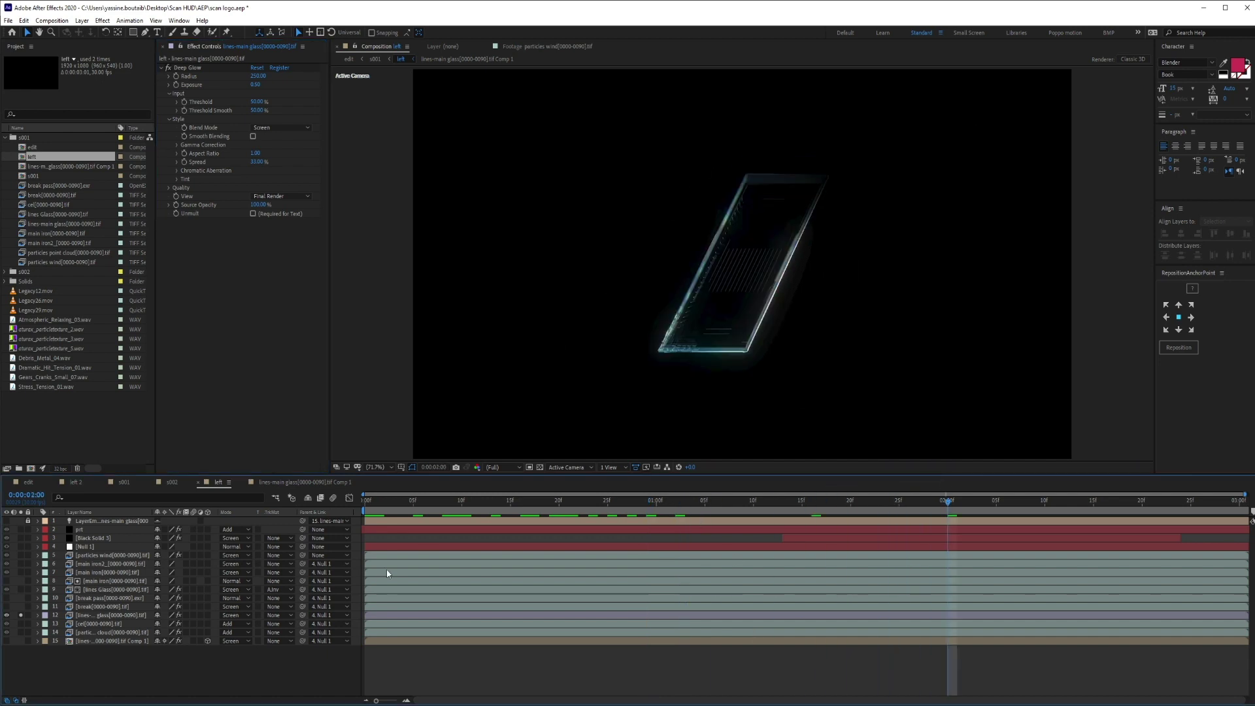
# Solo the lines Glass layer in place of lines-main glass and scrub to 0:00:00:25
pyautogui.click(102, 590)
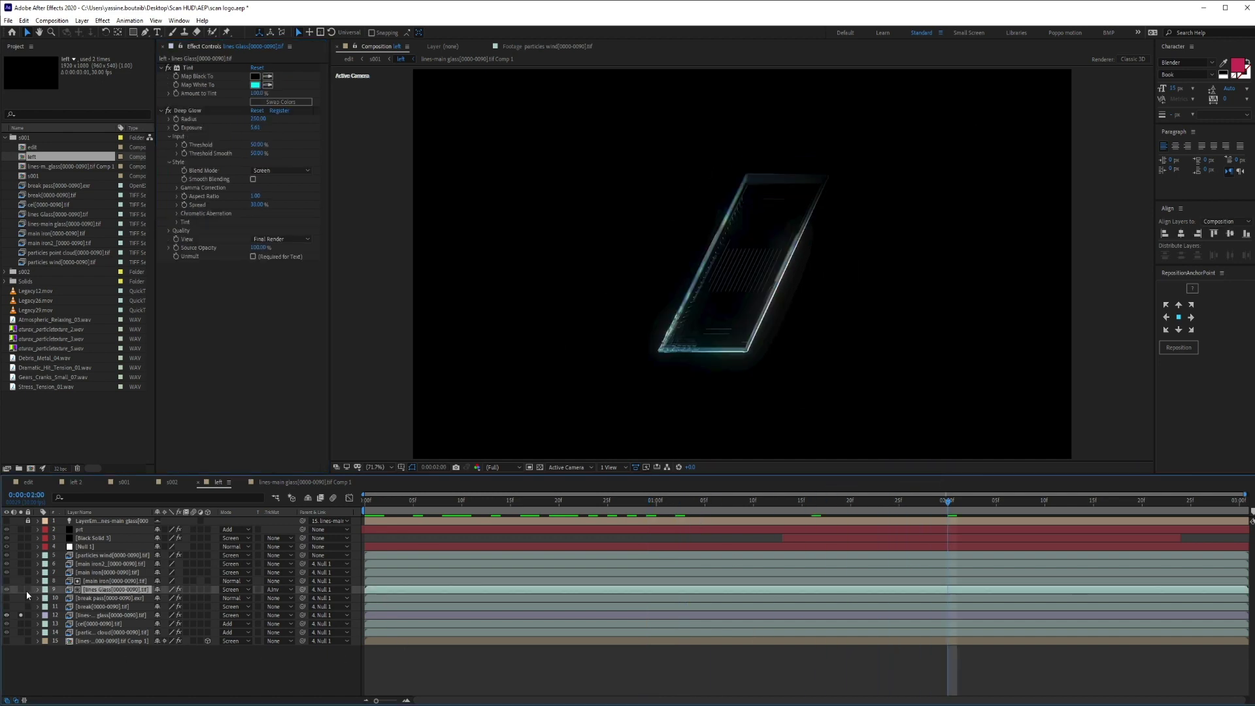
pyautogui.moveTo(384, 512); pyautogui.dragTo(607, 501)
# Compare the lines Glass layer with its Deep Glow and Tint effects off and on, then scrub to 0:00:01:01
pyautogui.click(171, 112)
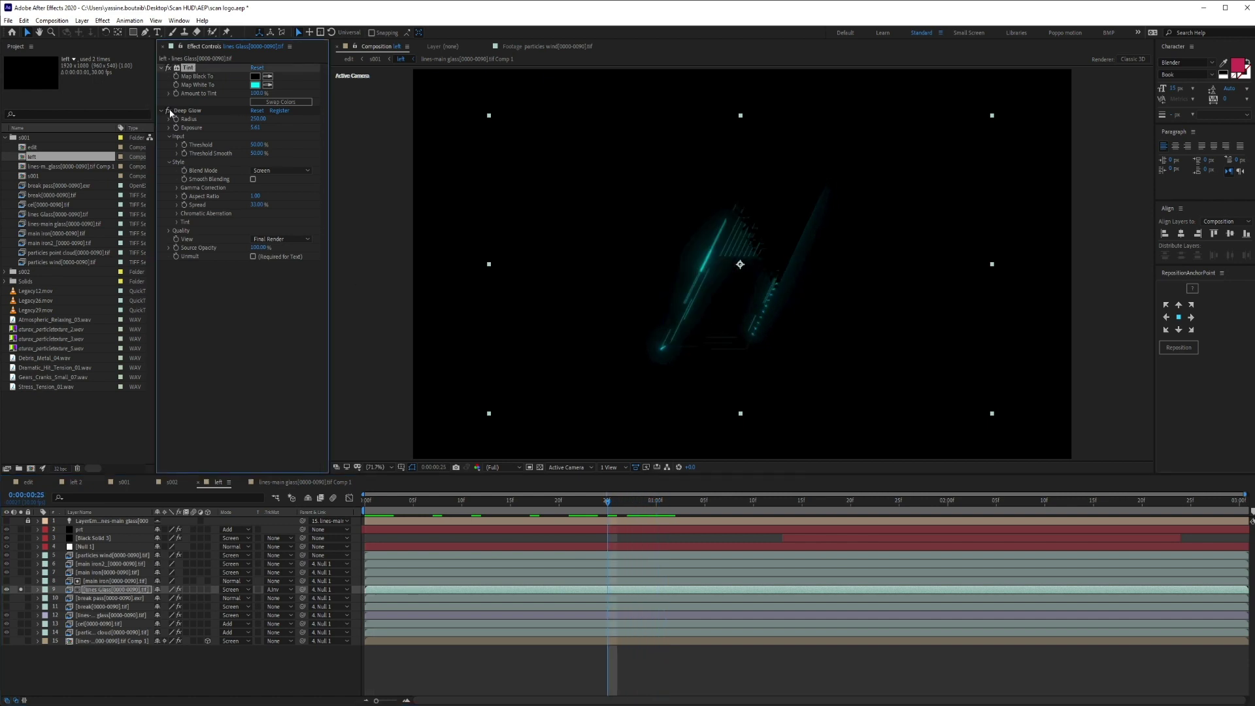
pyautogui.click(175, 69)
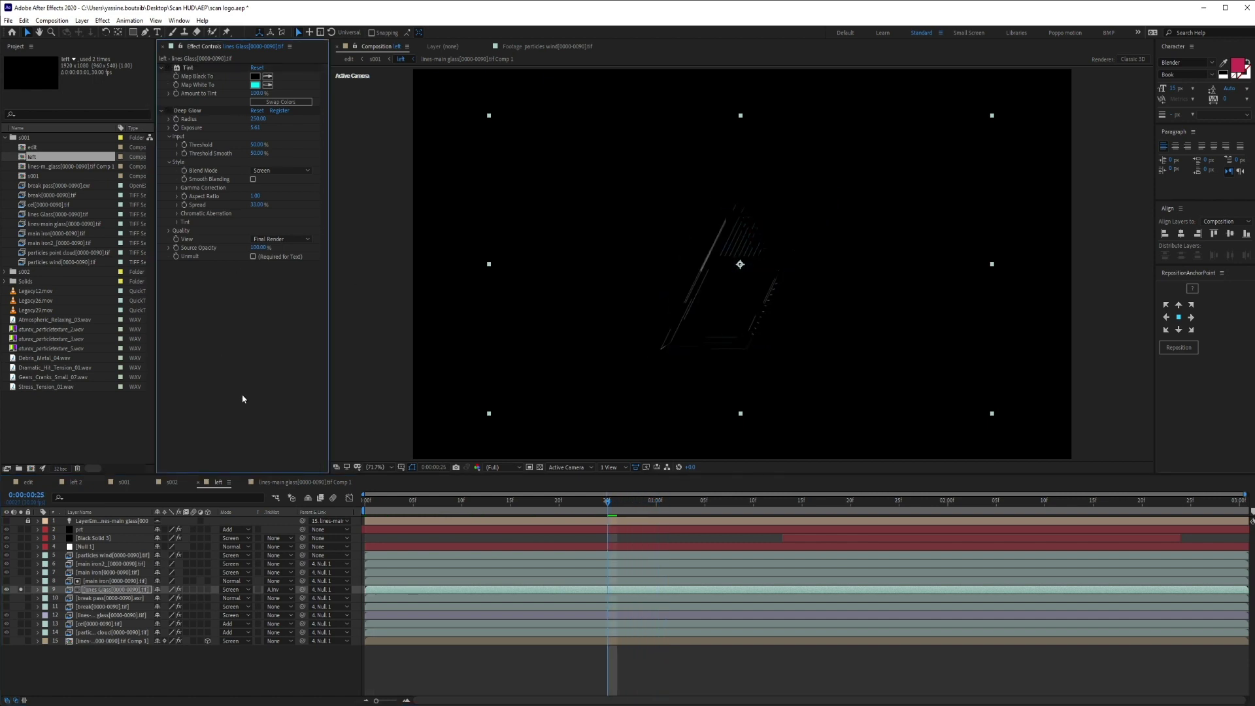
pyautogui.click(172, 69)
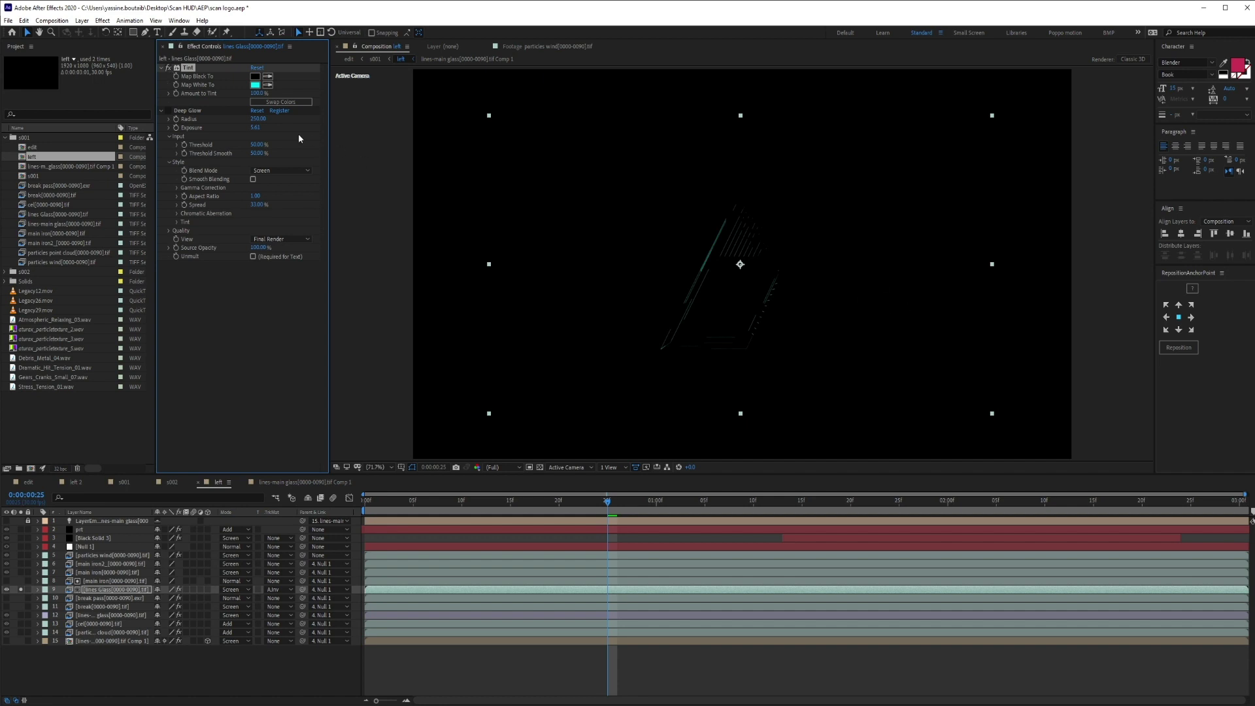
pyautogui.click(170, 111)
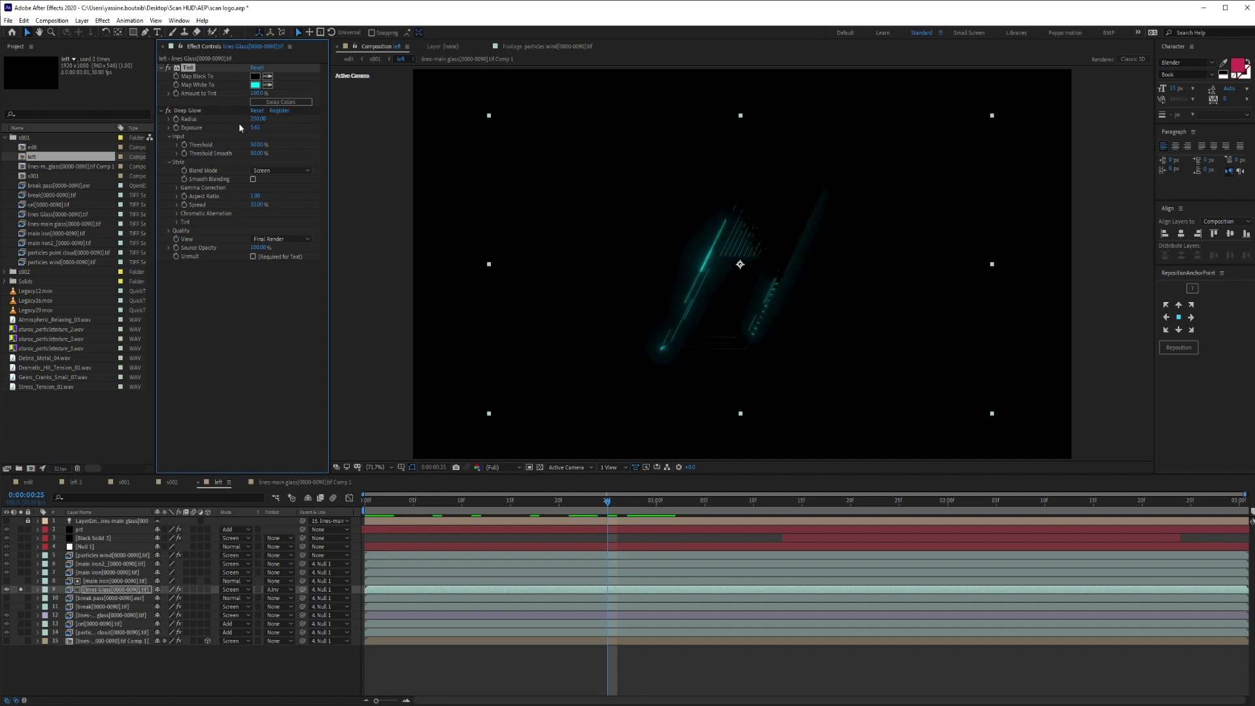
pyautogui.moveTo(457, 497); pyautogui.dragTo(666, 497)
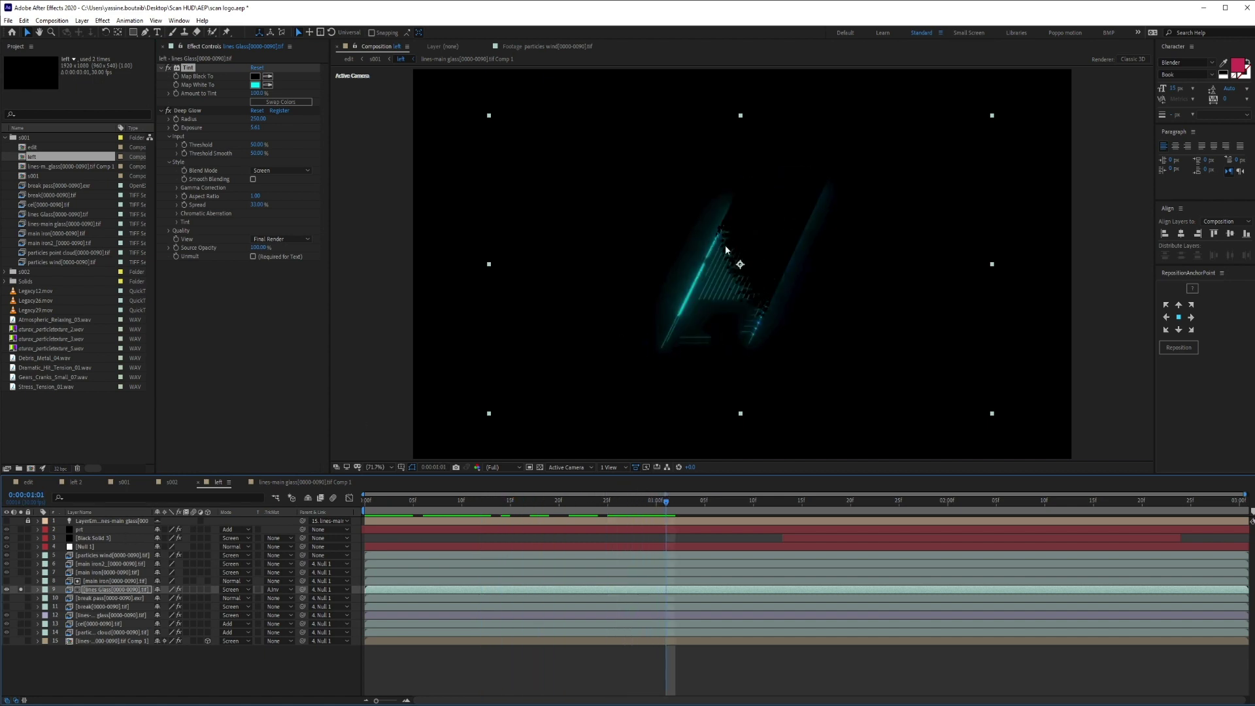
# Set the lines Glass layer to No Track Matte and solo the lines-main glass layer alongside it
pyautogui.click(278, 590)
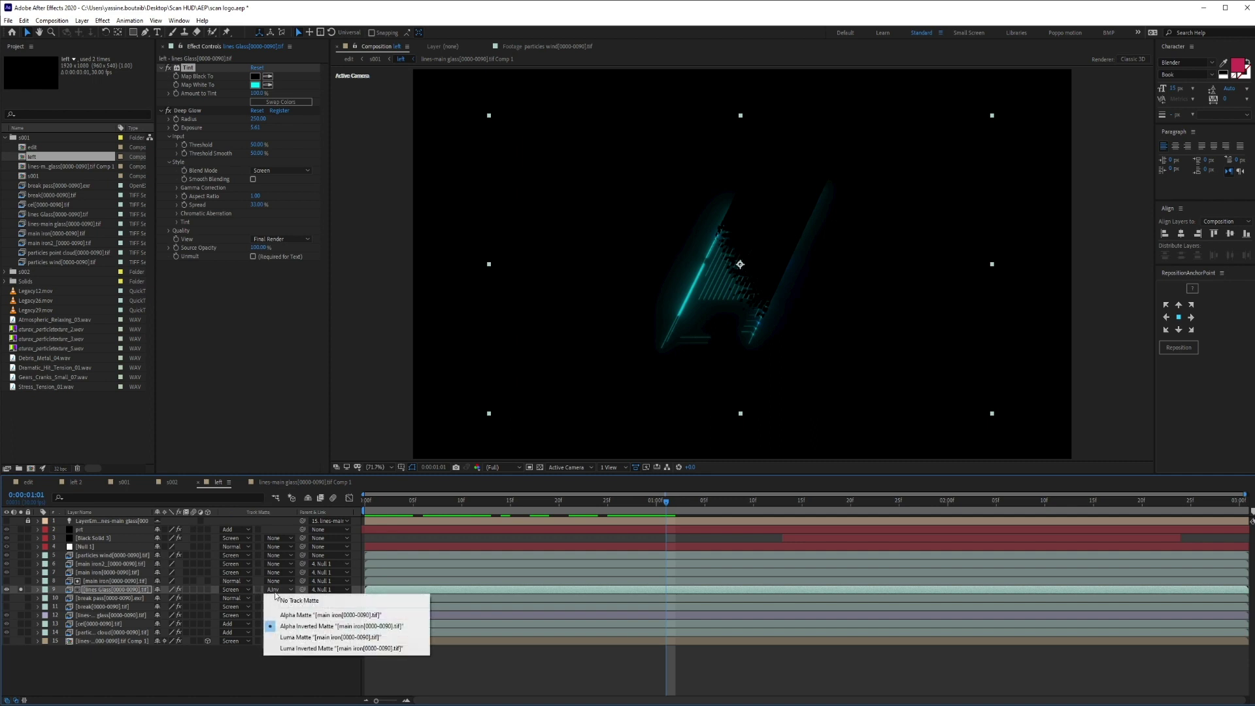
pyautogui.click(287, 599)
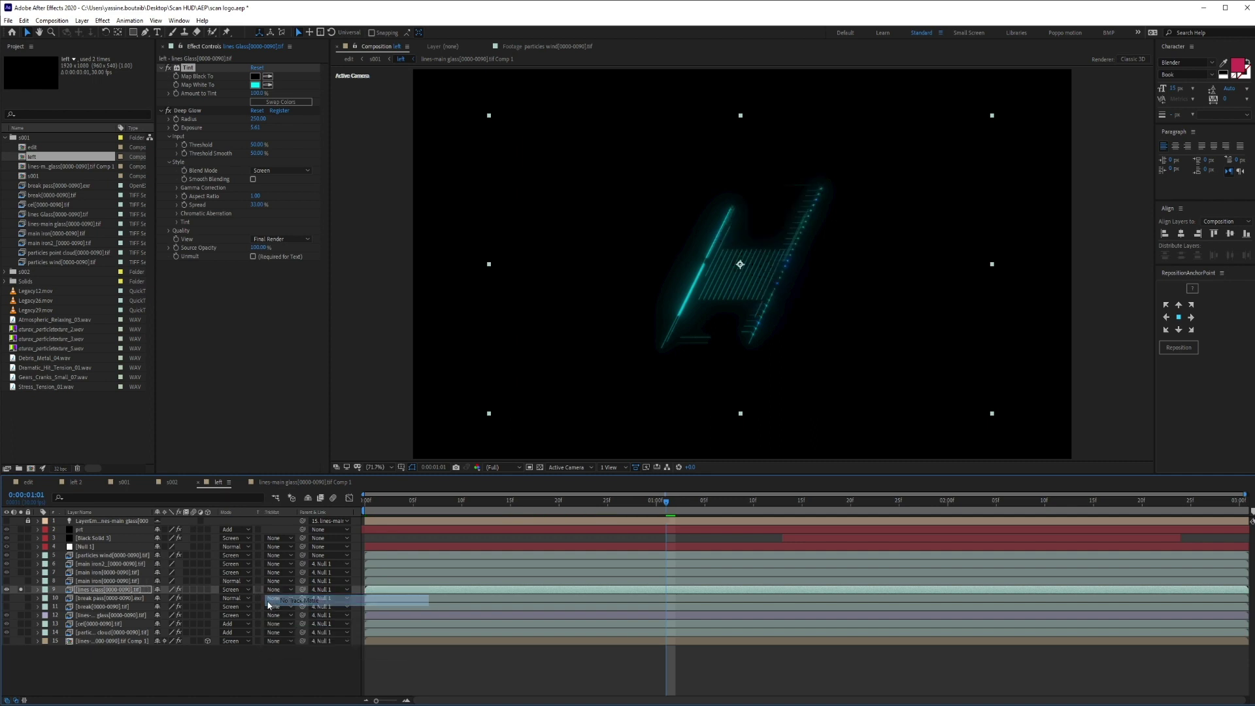
pyautogui.click(21, 616)
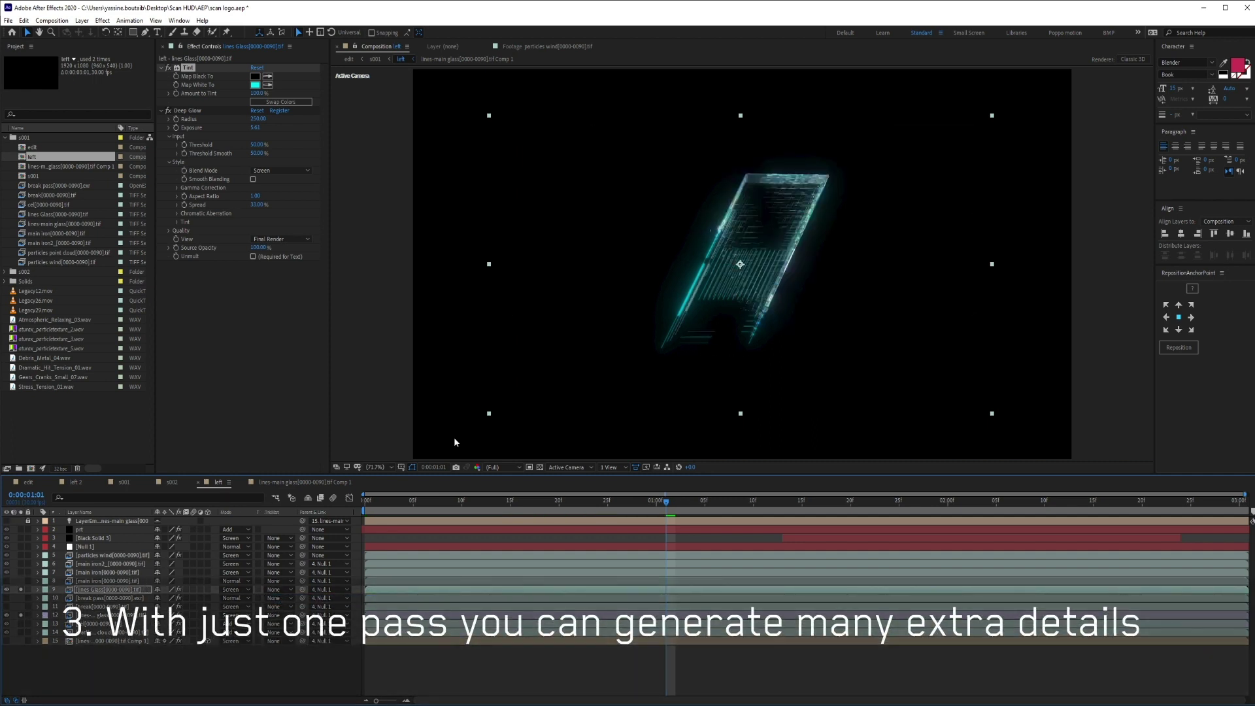
# Restore the main iron Alpha Inverted Matte on the lines Glass layer and return to soloing only that layer
pyautogui.click(278, 590)
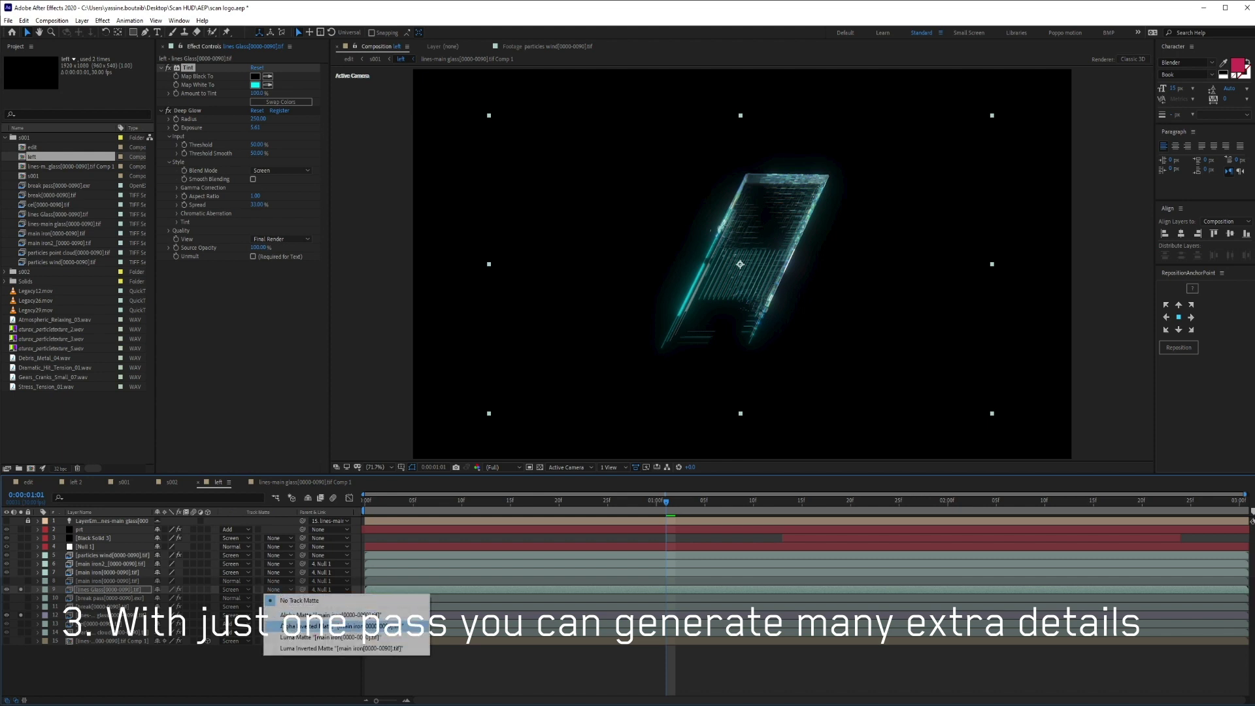
pyautogui.click(292, 642)
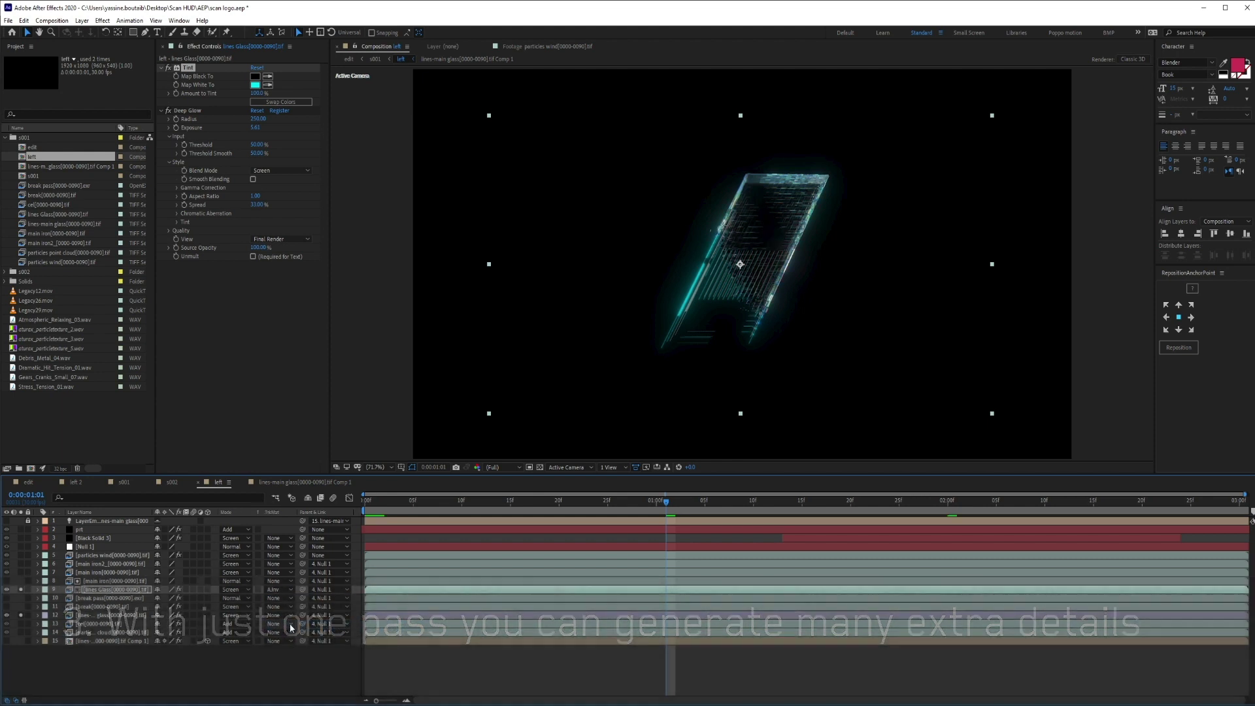
pyautogui.hotkey('ctrl', 'z')
pyautogui.hotkey('ctrl', 'shift', 'z')
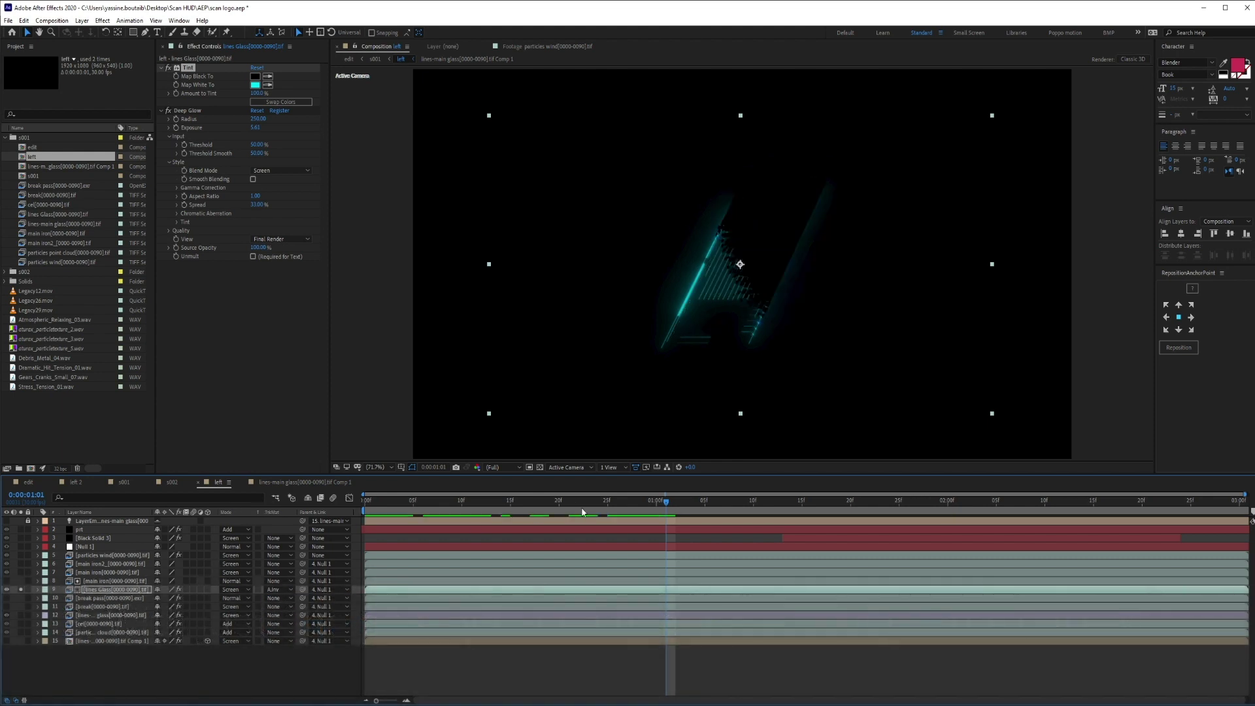
# Solo lines-main glass together with lines Glass and scrub through the timeline to preview how the two passes combine
pyautogui.press('space')
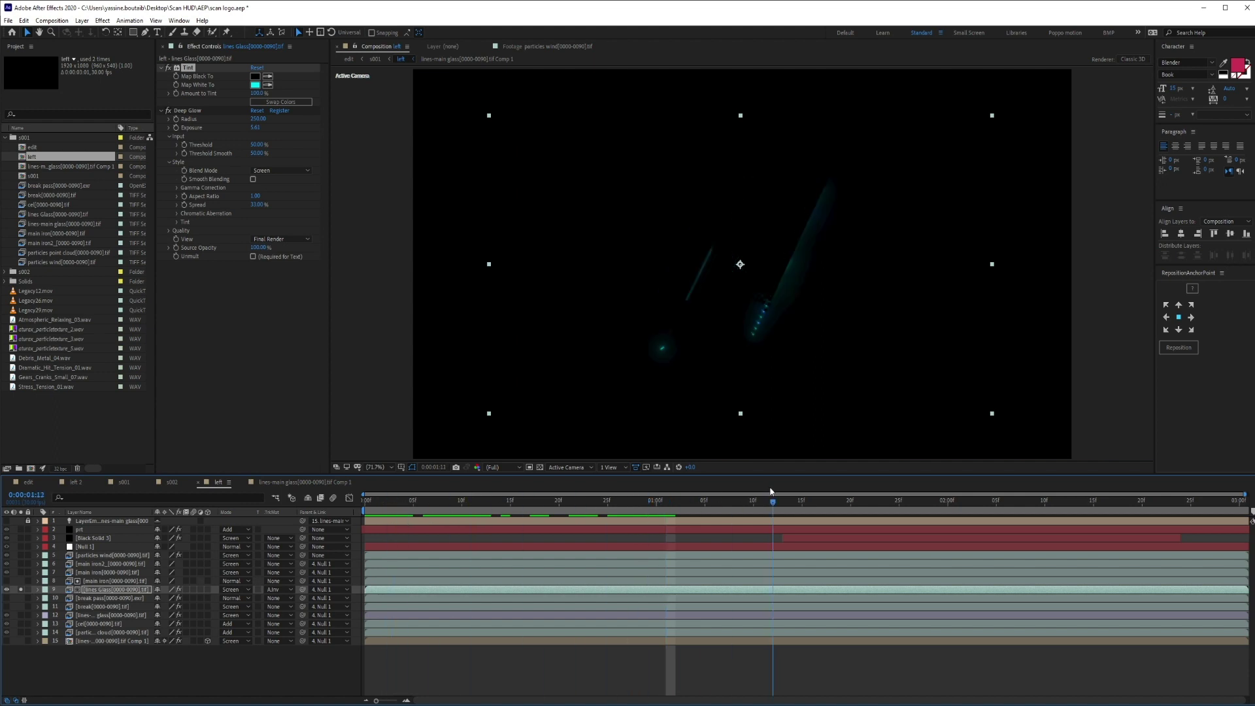
pyautogui.click(21, 616)
pyautogui.click(183, 683)
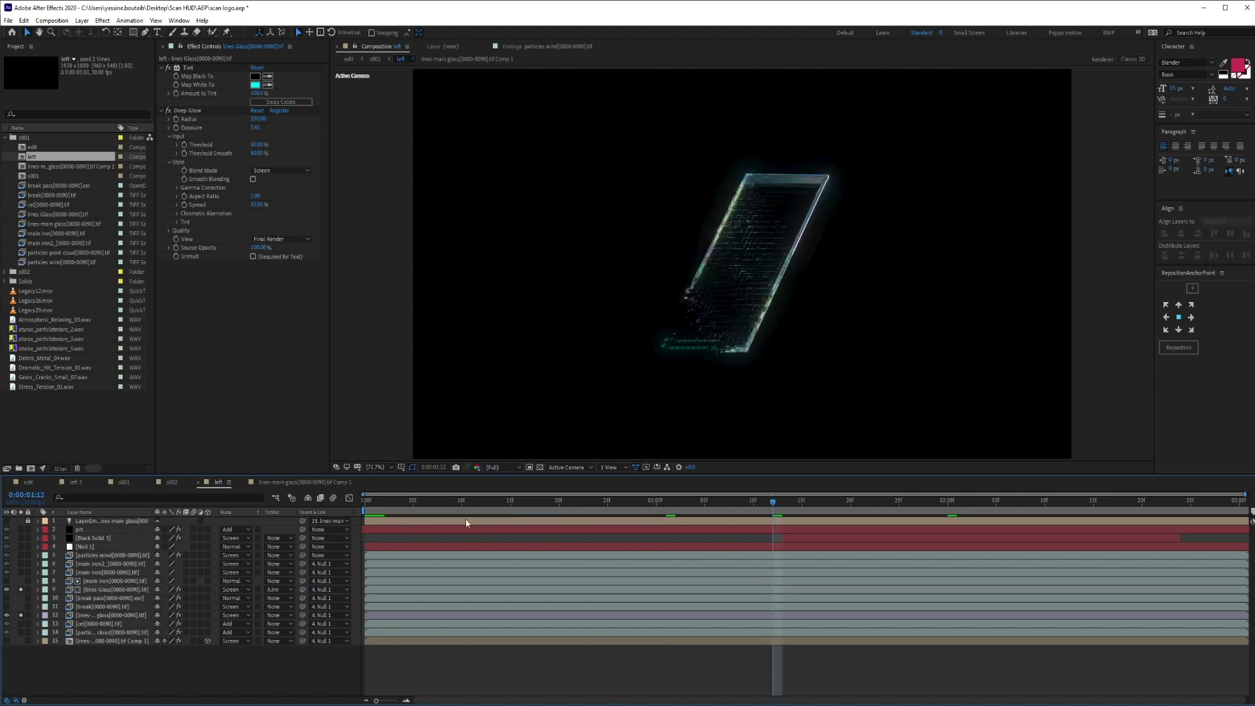
pyautogui.moveTo(398, 506); pyautogui.dragTo(737, 498)
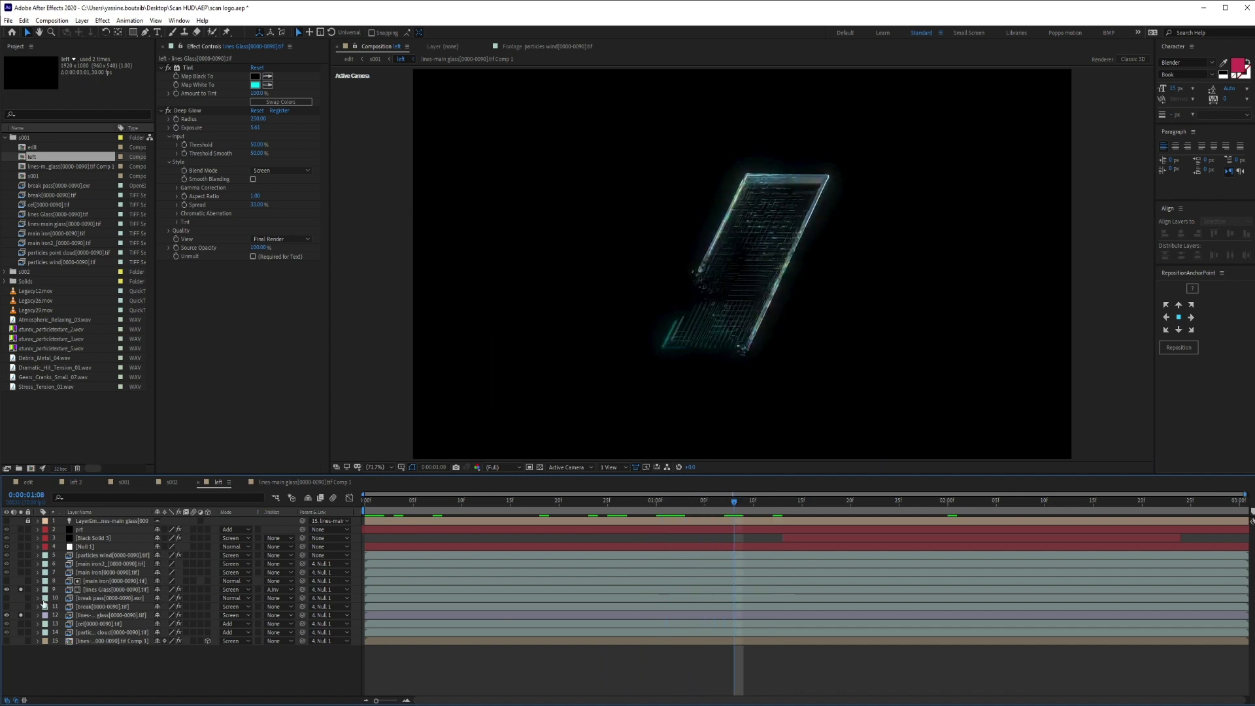
# Examine the main iron layer on its own in the Layer viewer, then close the Layer and Footage viewers
pyautogui.click(113, 618)
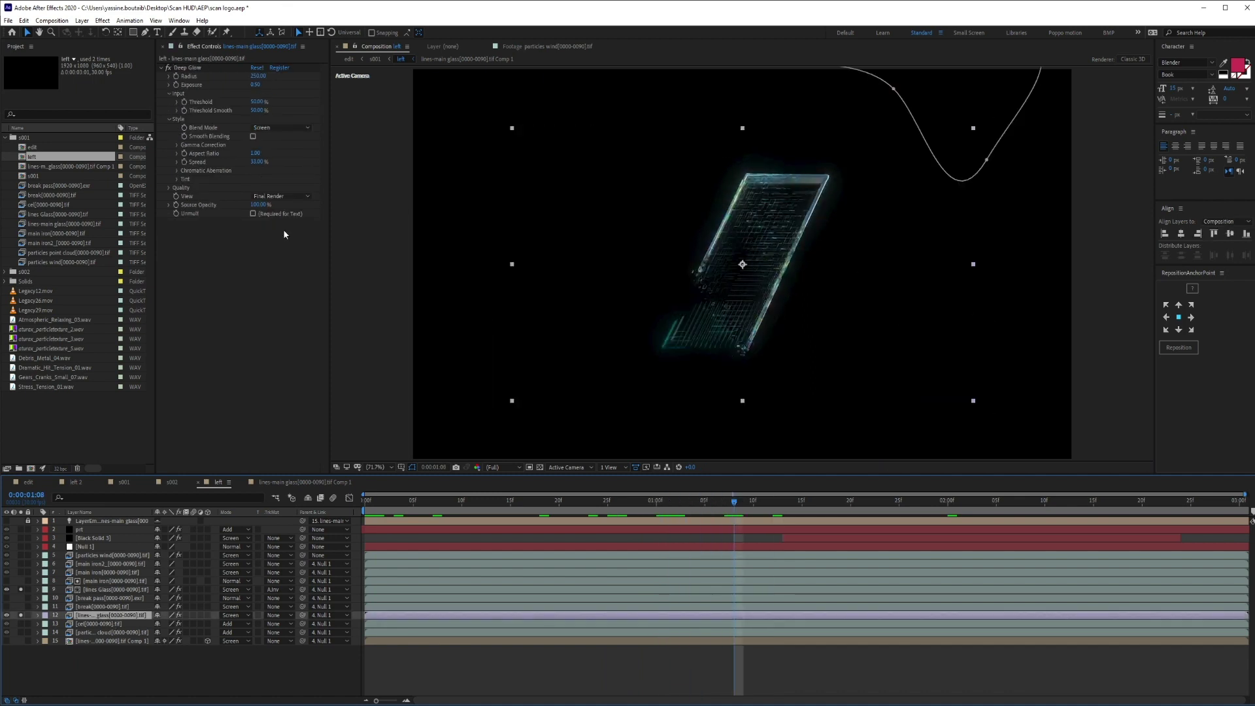
pyautogui.click(103, 594)
pyautogui.click(108, 573)
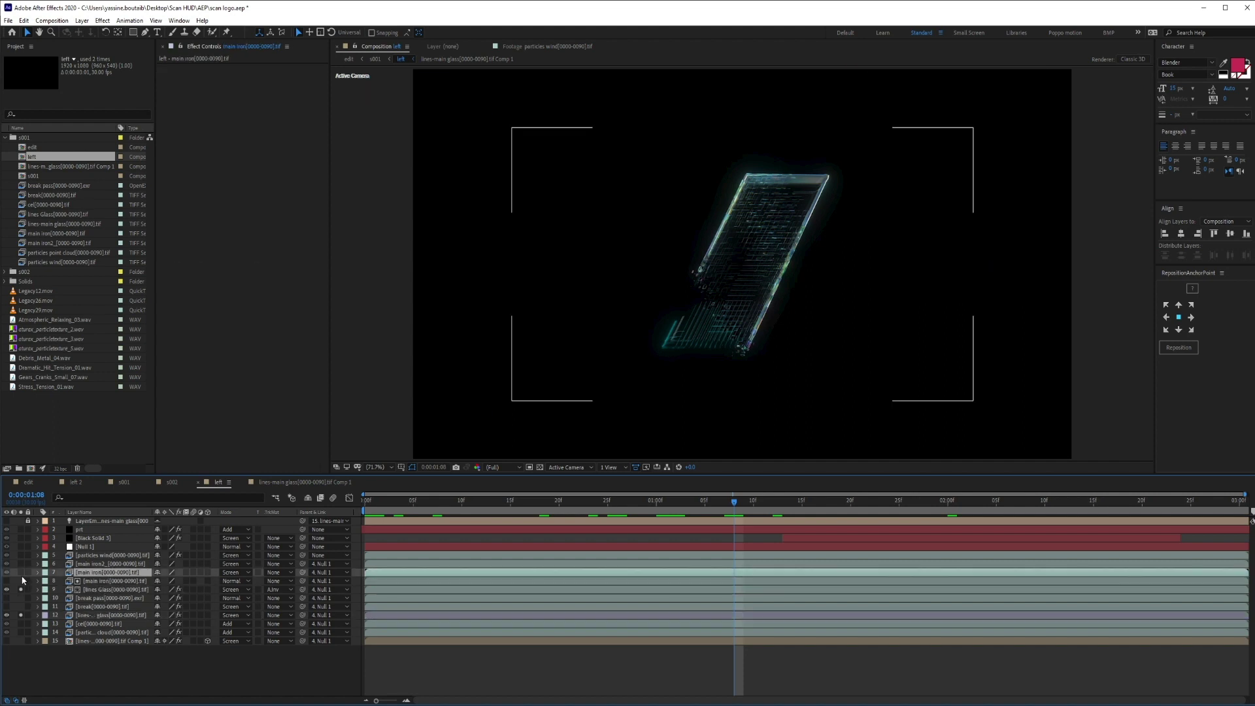
pyautogui.doubleClick(144, 574)
pyautogui.press('pagedown')
pyautogui.press('pagedown')
pyautogui.press('pagedown')
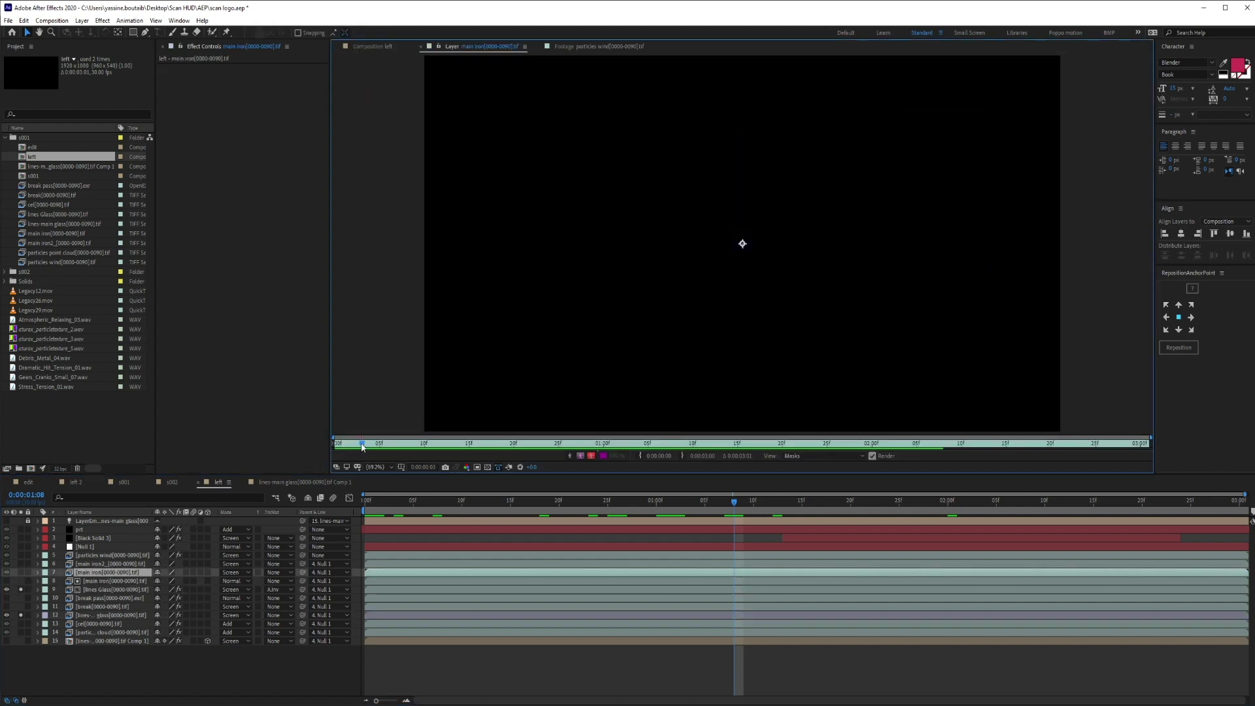
pyautogui.click(421, 47)
pyautogui.click(421, 48)
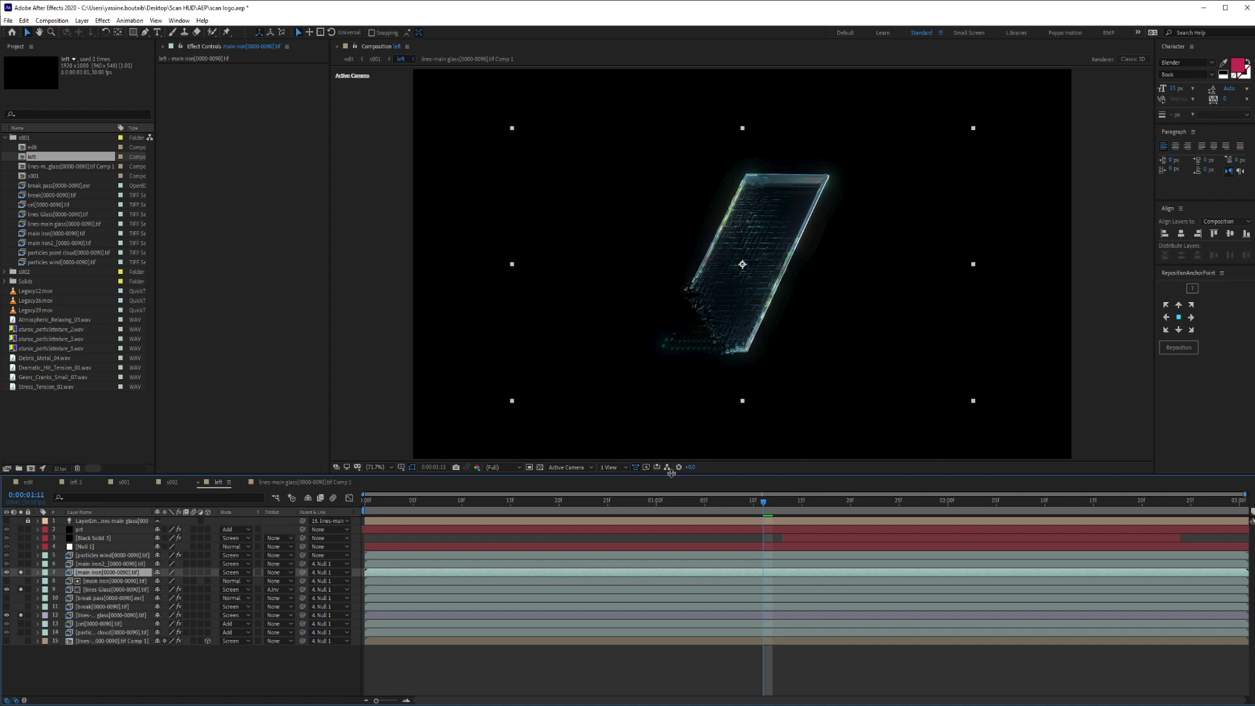
# Preview the glass line passes with the main iron layer's solo on and off, scrubbing to 0:00:01:28
pyautogui.moveTo(370, 507); pyautogui.dragTo(639, 505)
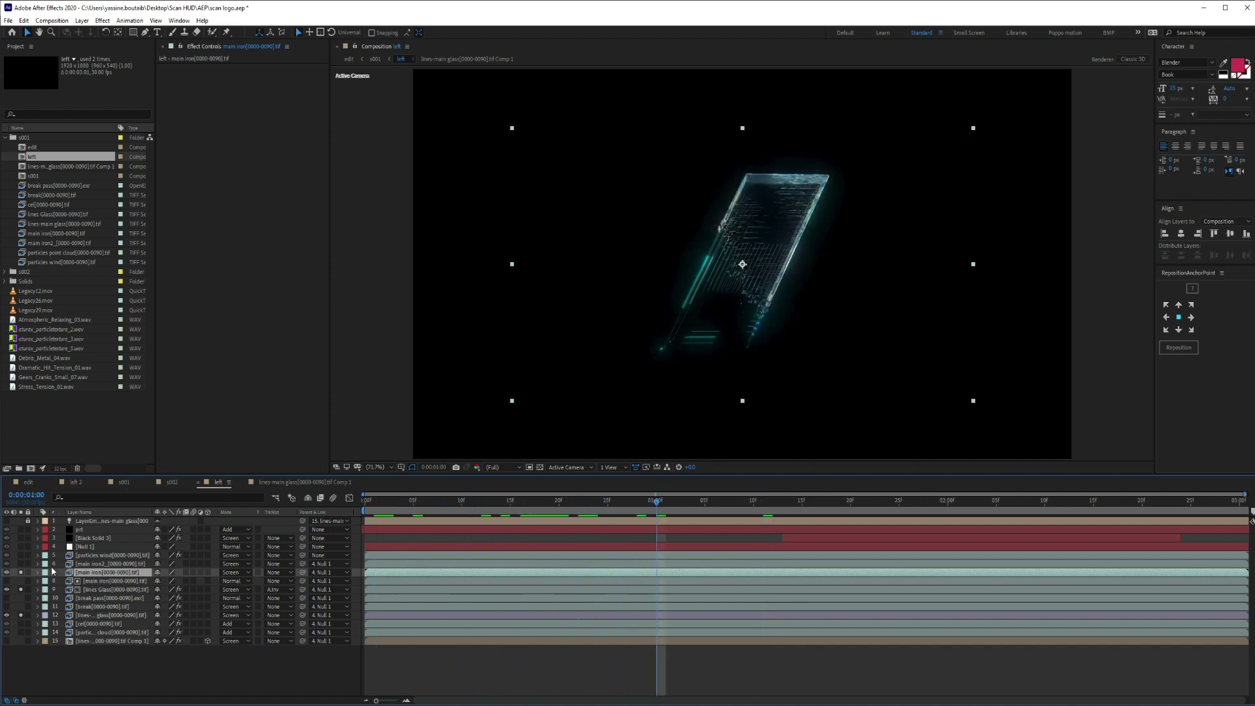
pyautogui.click(21, 573)
pyautogui.press('space')
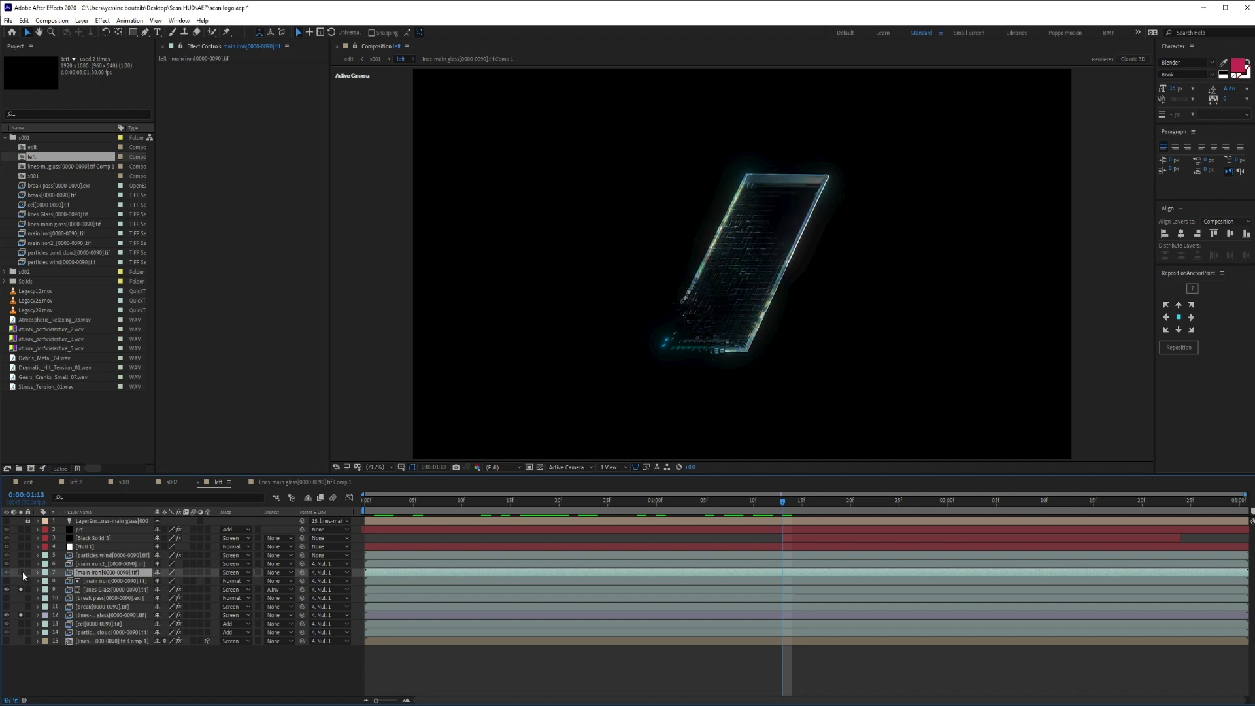
pyautogui.click(853, 502)
pyautogui.moveTo(859, 505); pyautogui.dragTo(933, 501)
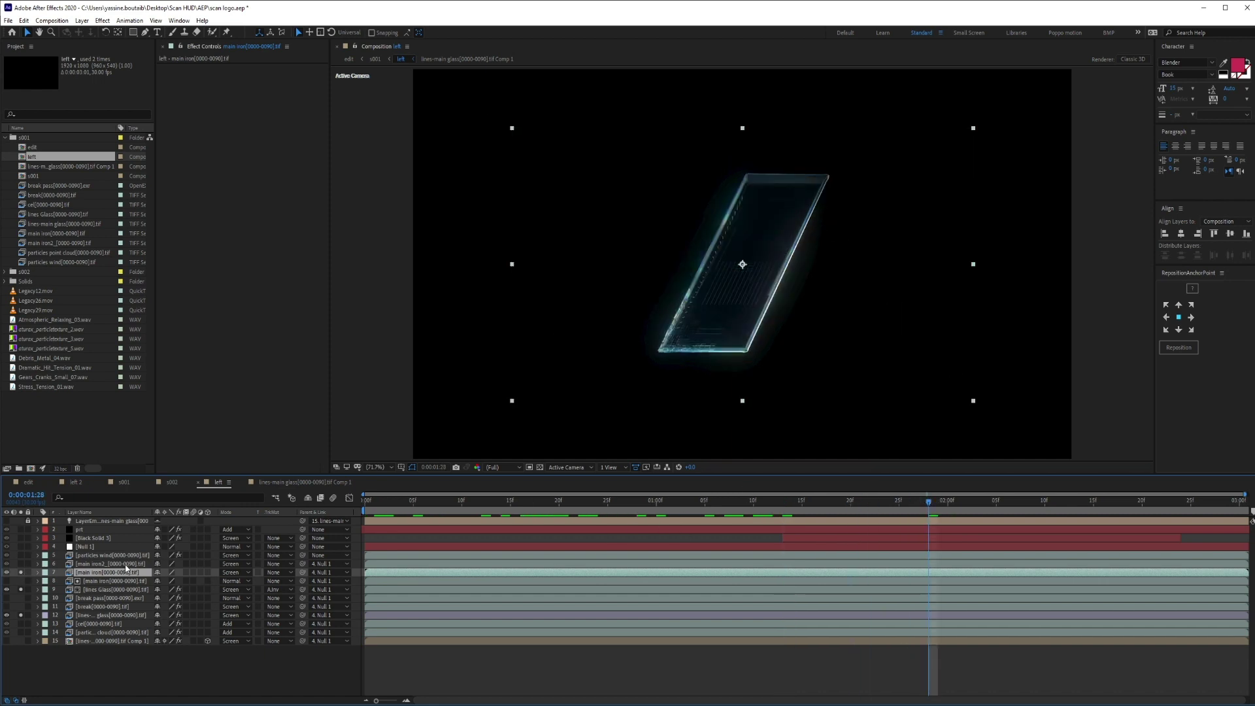
# Solo the main iron2_ layer along with main iron and the glass line layers, and preview the reveal to 0:00:01:24
pyautogui.click(123, 565)
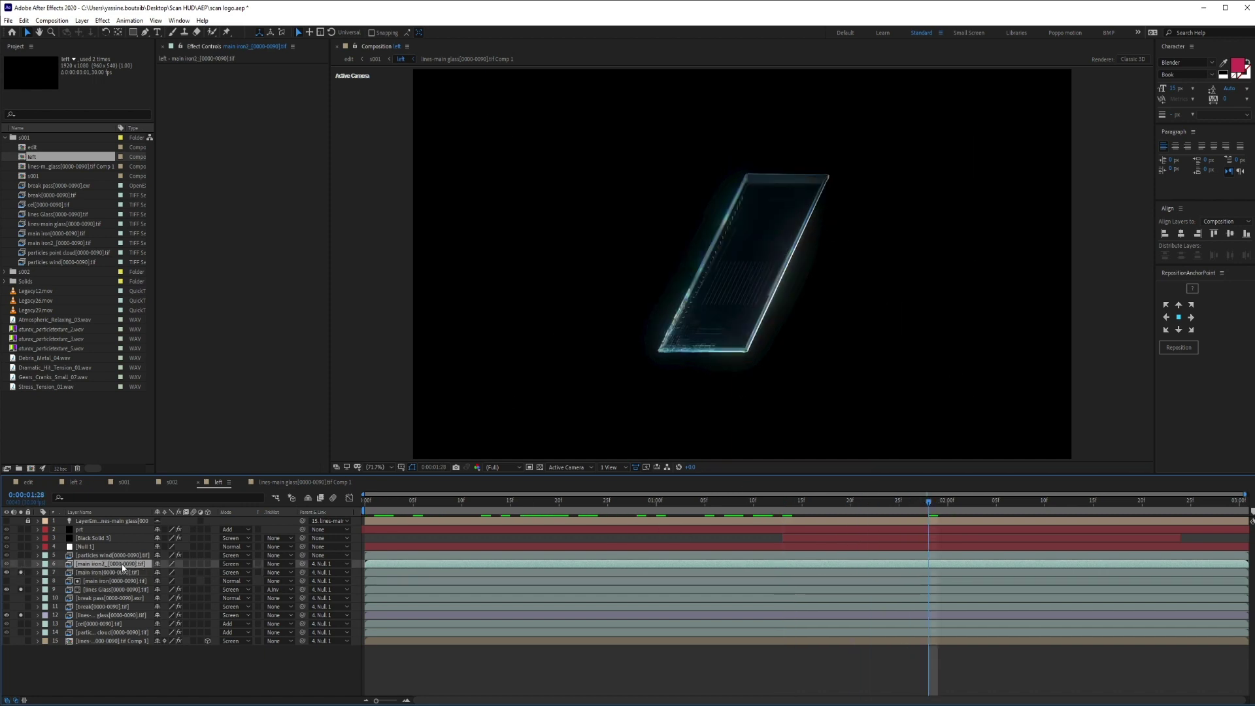
pyautogui.click(21, 565)
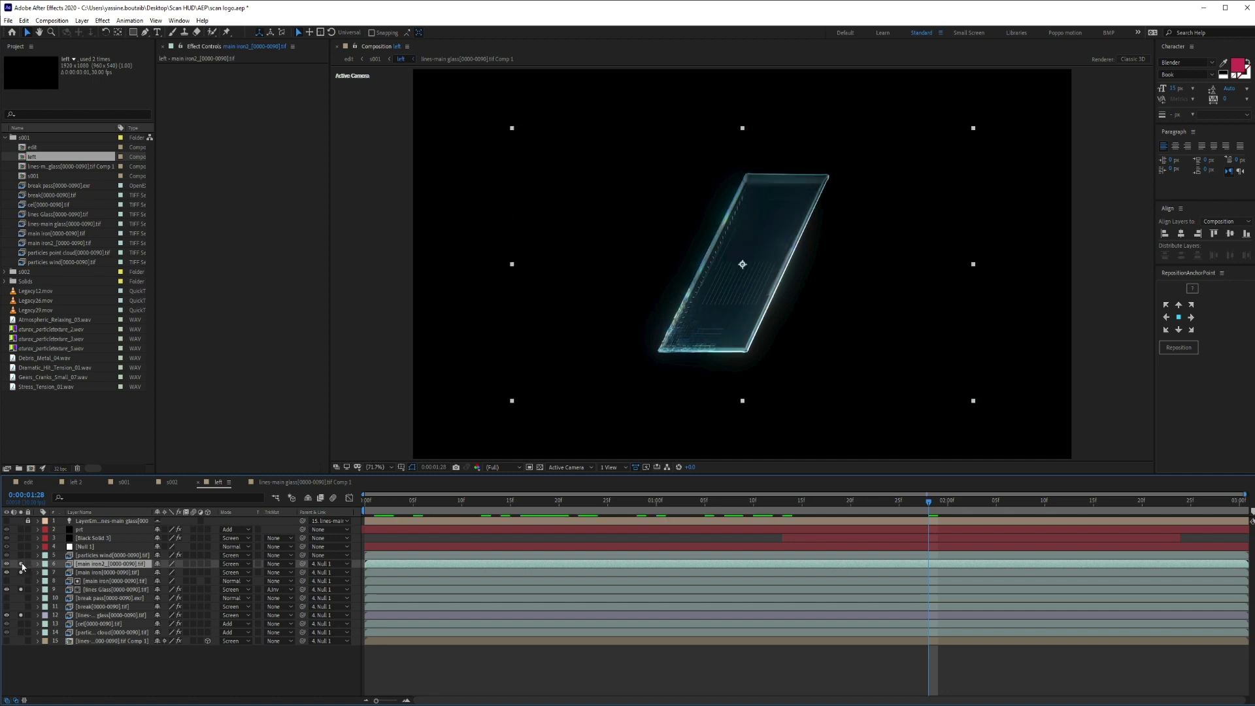
pyautogui.click(21, 572)
pyautogui.click(489, 514)
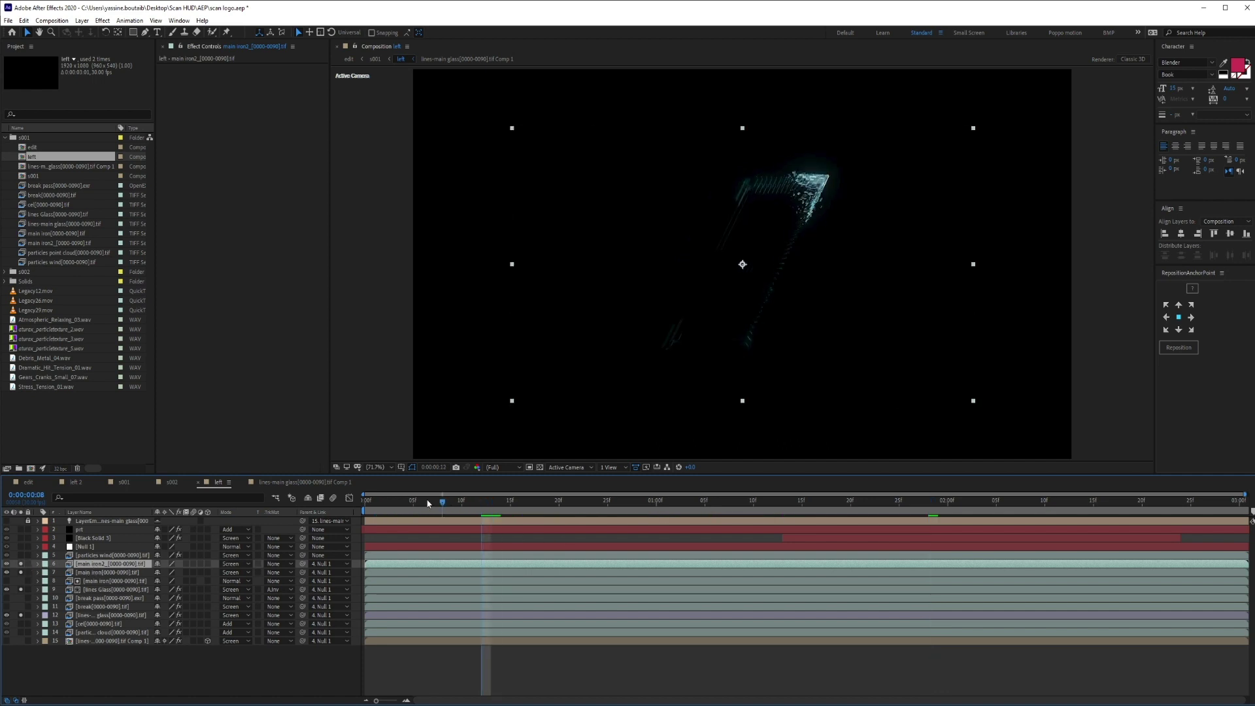
pyautogui.moveTo(490, 514); pyautogui.dragTo(891, 509)
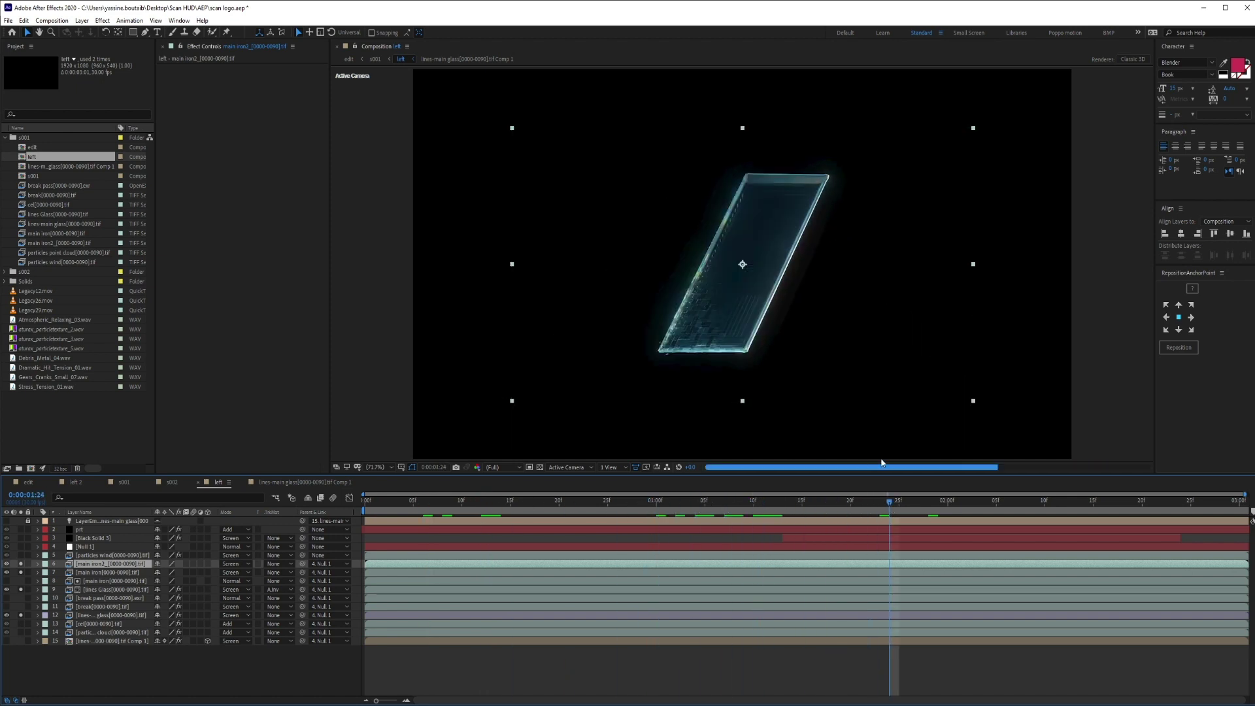
# Inspect the Camera Lens Blur settings on the particles wind layer, then deselect it
pyautogui.click(106, 556)
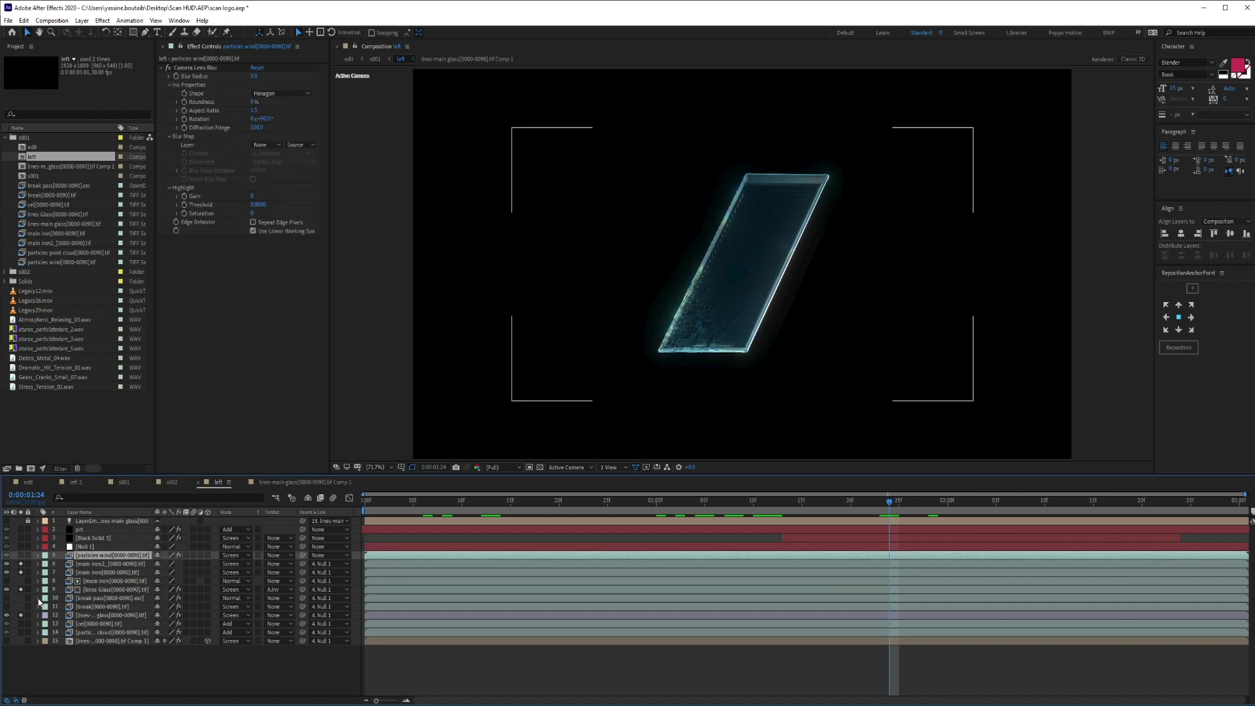
pyautogui.click(87, 650)
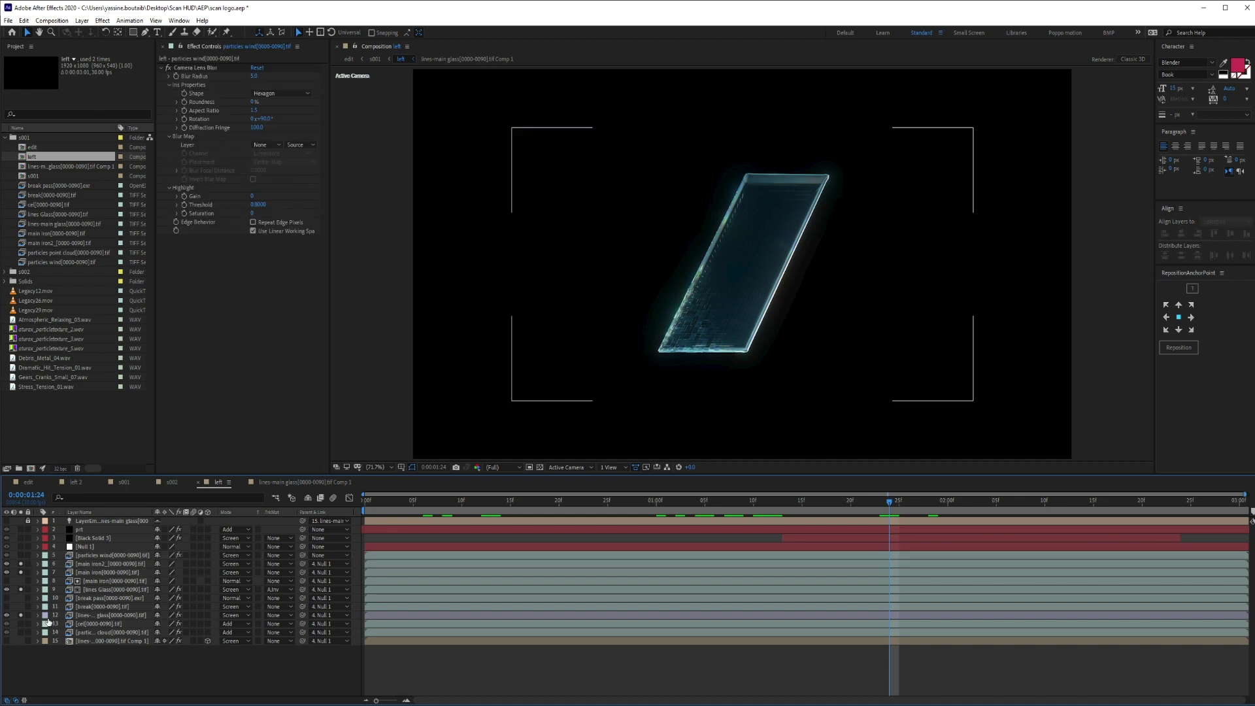
# Solo only the cel layer in the left composition and return to the start of the timeline
pyautogui.click(94, 624)
pyautogui.click(23, 626)
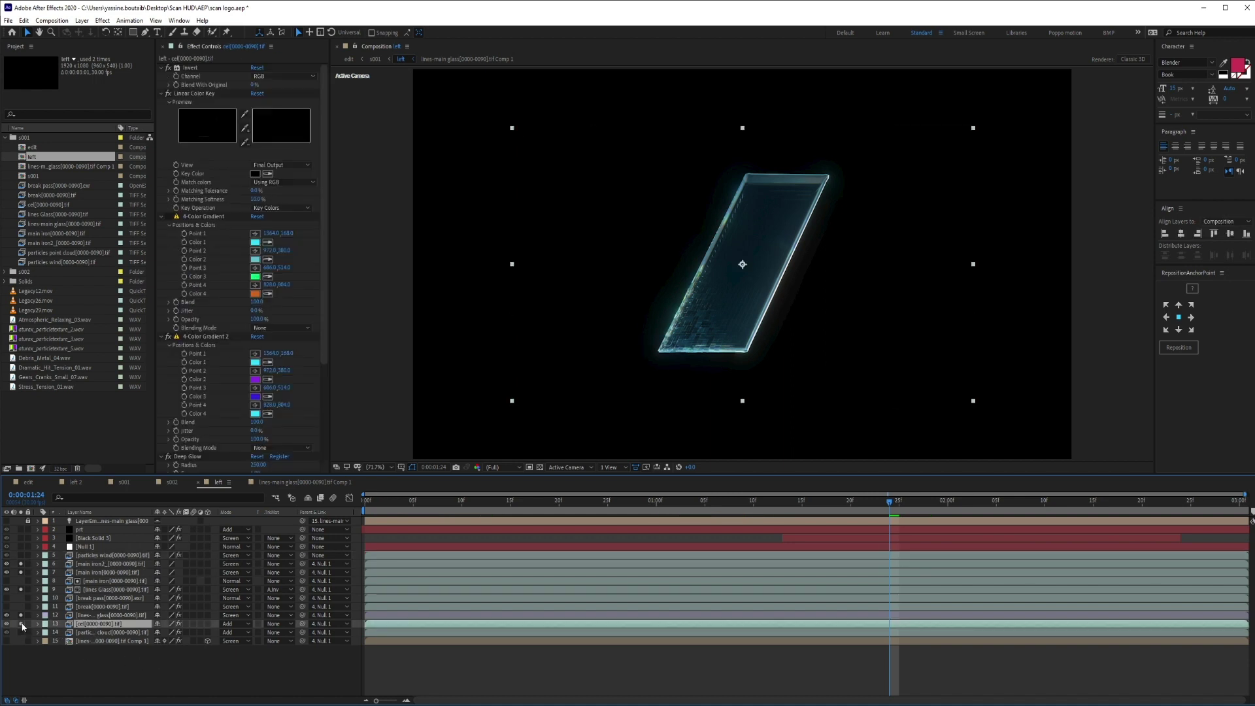
pyautogui.keyDown('alt'); pyautogui.click(21, 624); pyautogui.keyUp('alt')
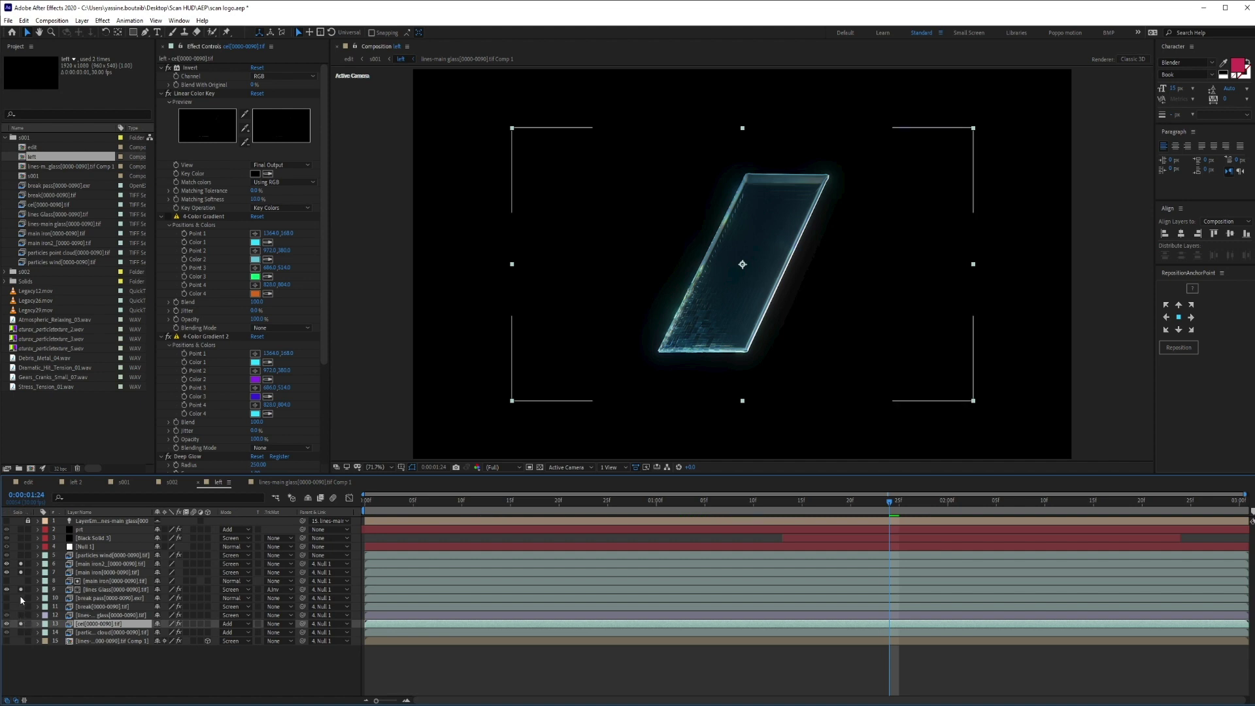
pyautogui.click(365, 500)
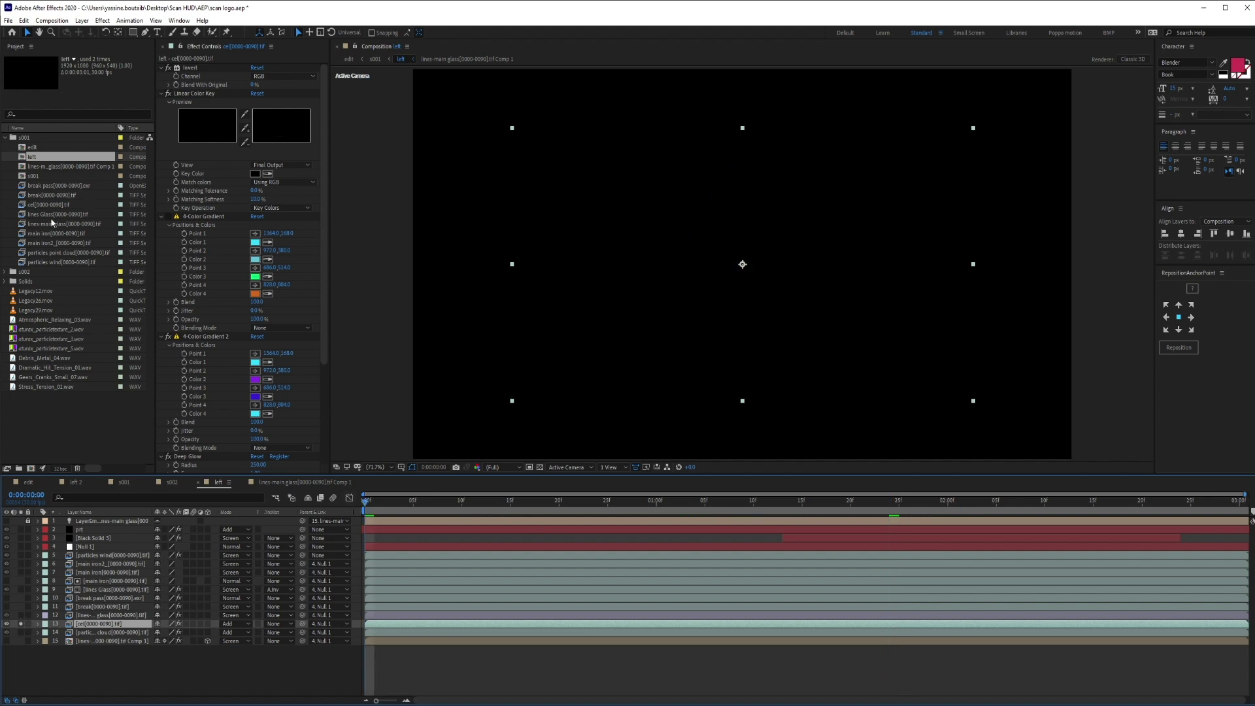
# Scrub through the raw cel footage, then return to the left composition to view the processed layer
pyautogui.doubleClick(34, 206)
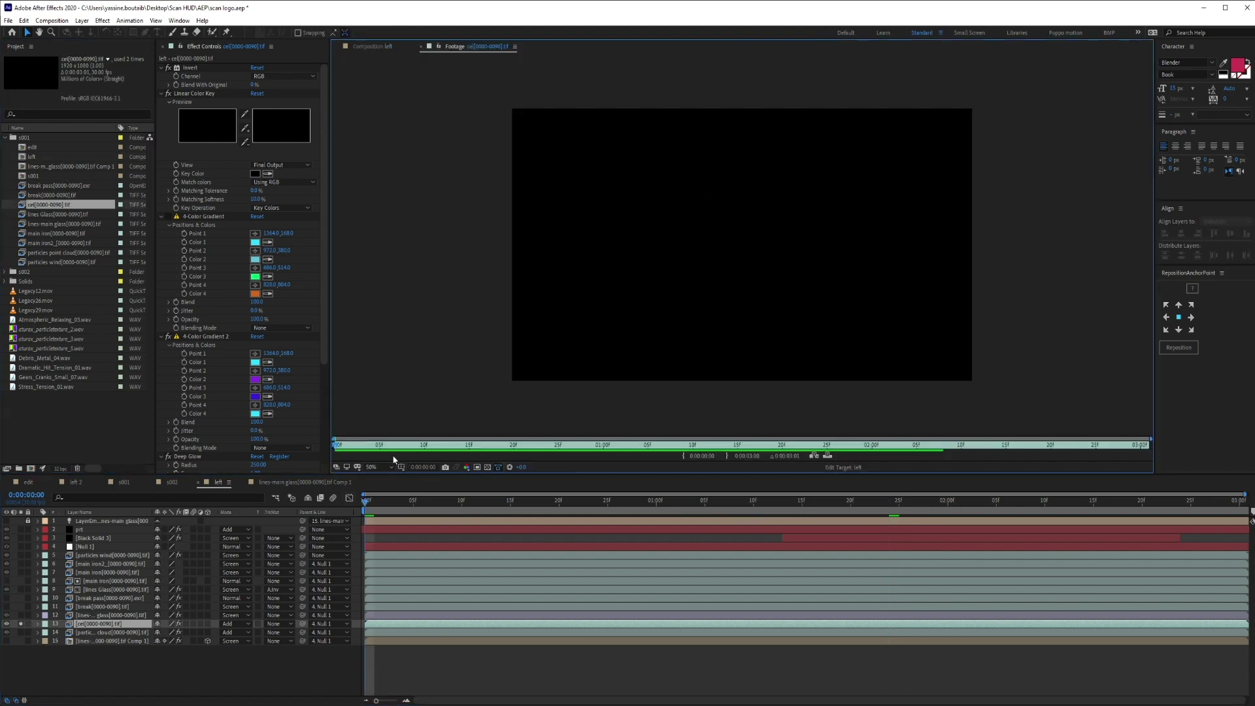
pyautogui.click(414, 446)
pyautogui.click(421, 538)
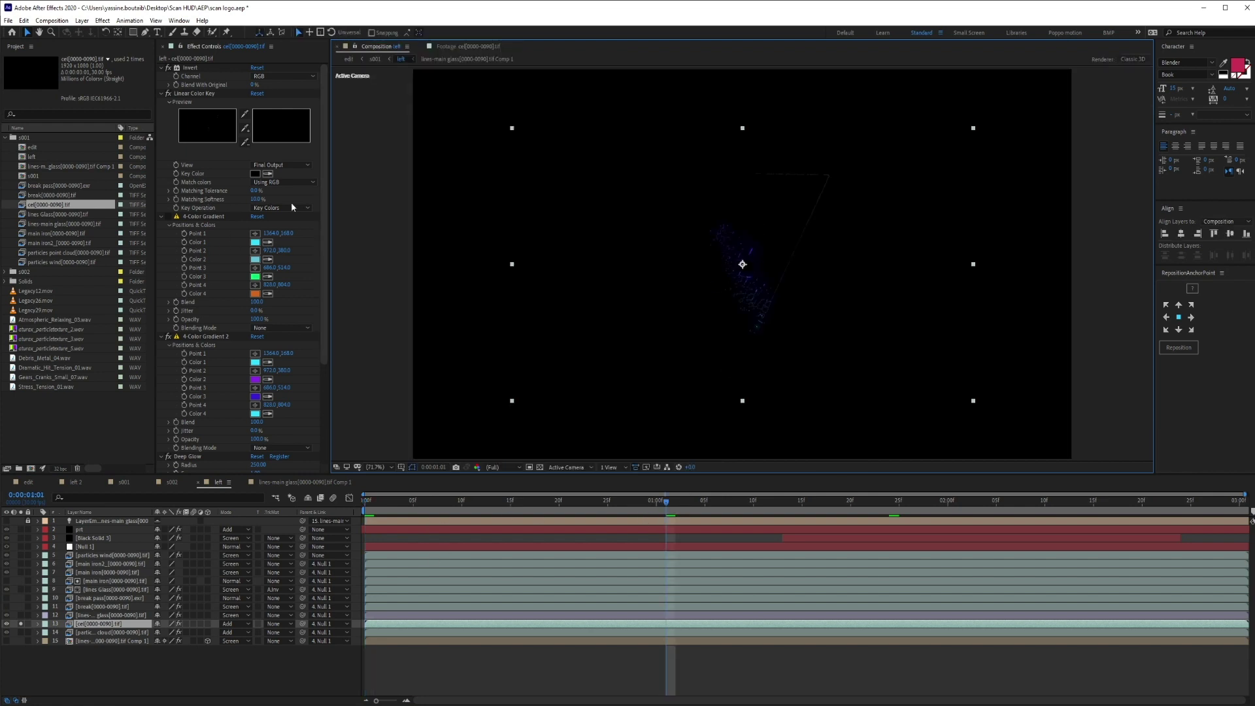
# Select all effects on the cel layer and collapse their settings
pyautogui.click(174, 68)
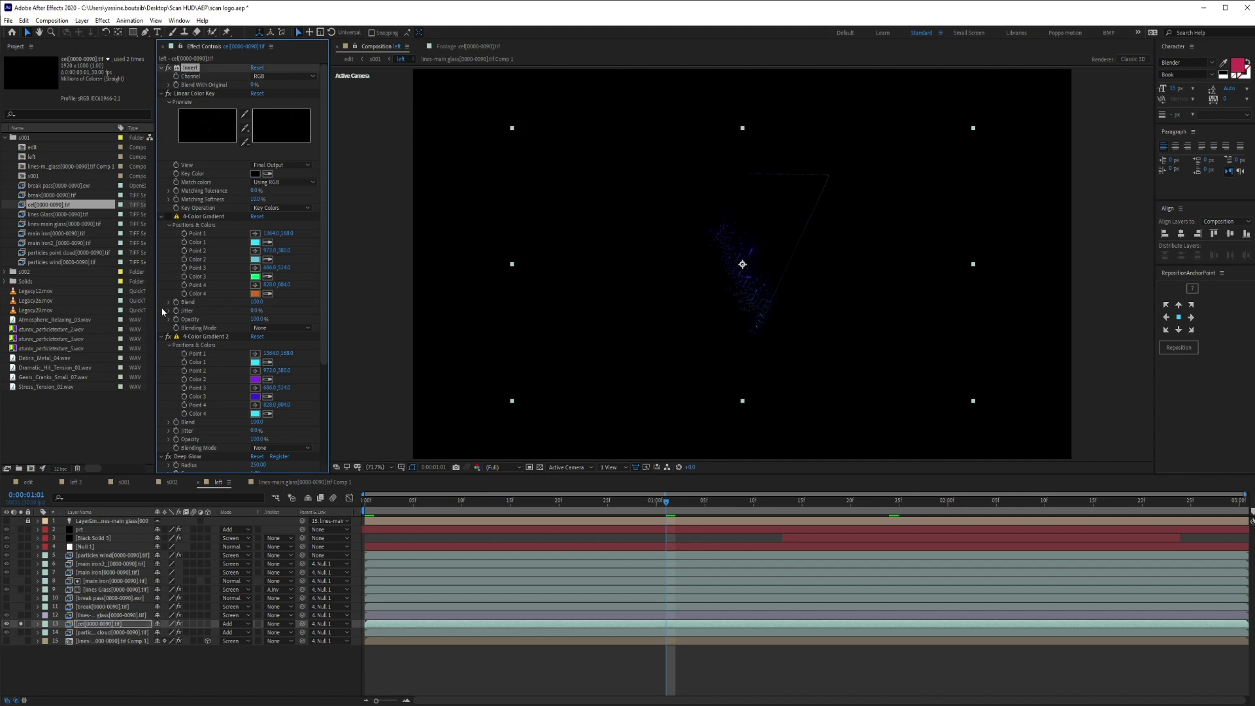
pyautogui.click(199, 336)
pyautogui.hotkey('ctrl', 'a')
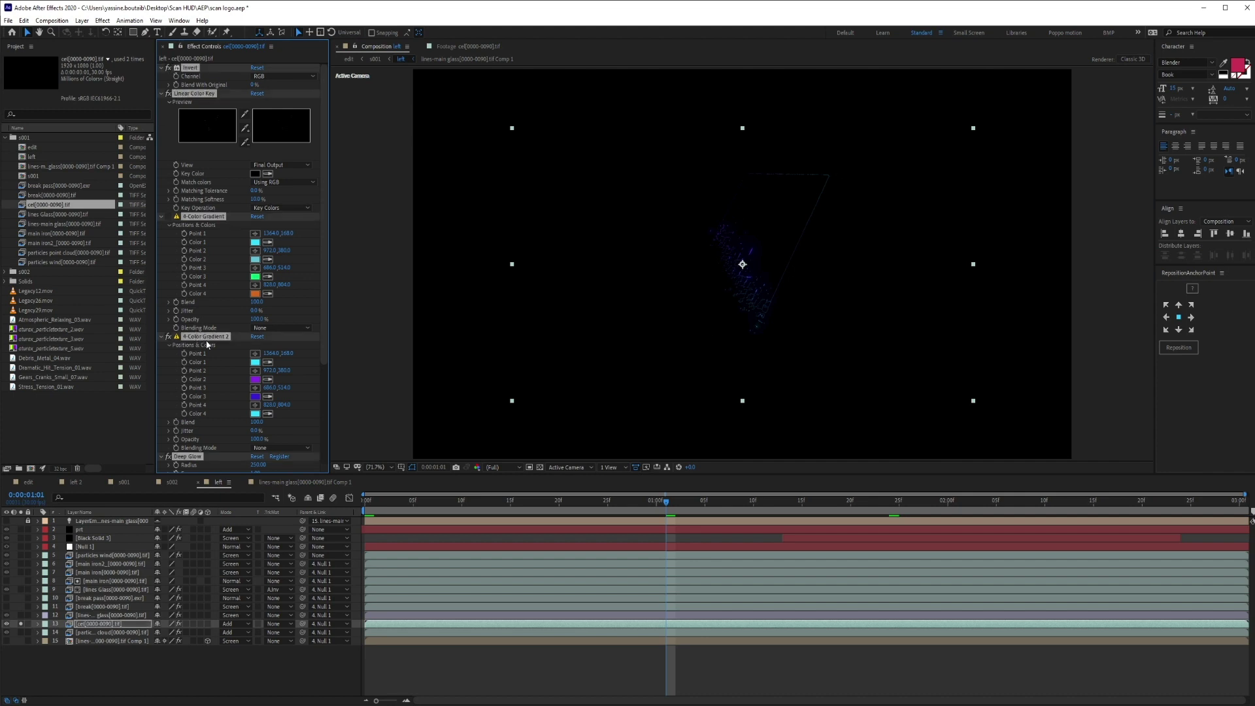
pyautogui.click(162, 336)
pyautogui.click(199, 297)
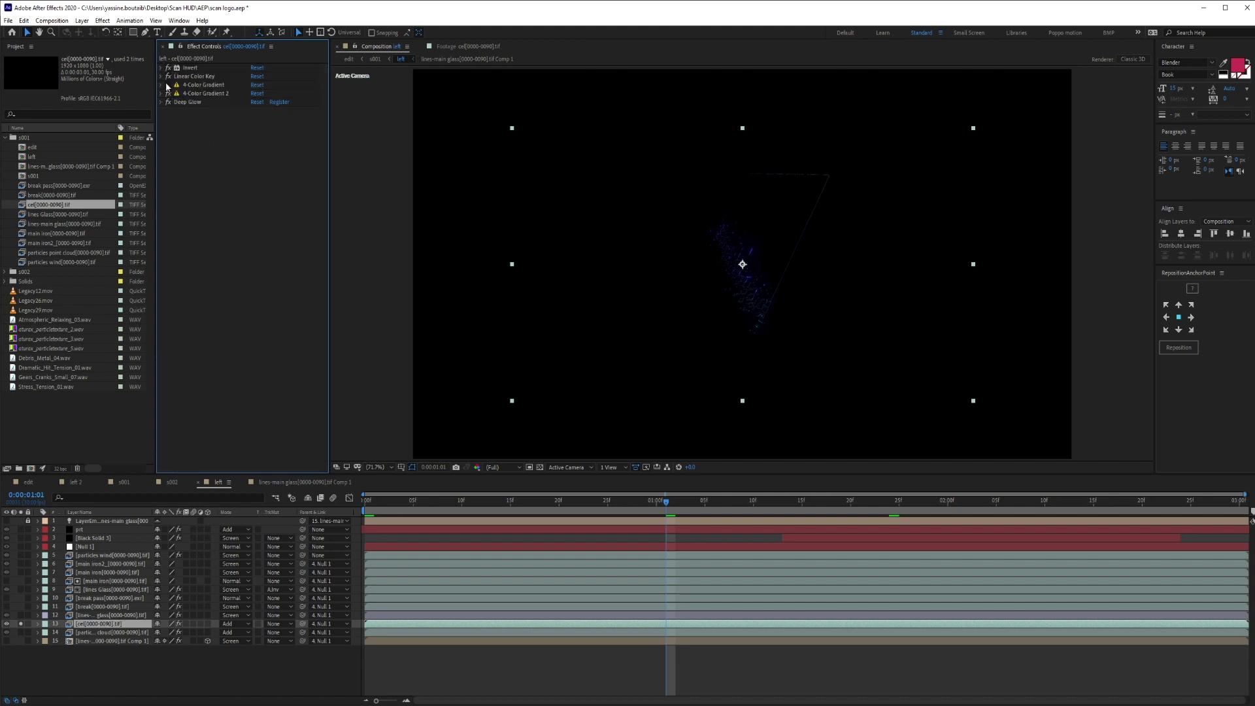
# Disable the cel layer's effects, then re-enable Invert and Linear Color Key to examine the keying result and settings
pyautogui.moveTo(168, 102); pyautogui.dragTo(173, 79)
pyautogui.click(169, 68)
pyautogui.click(169, 68)
pyautogui.click(160, 76)
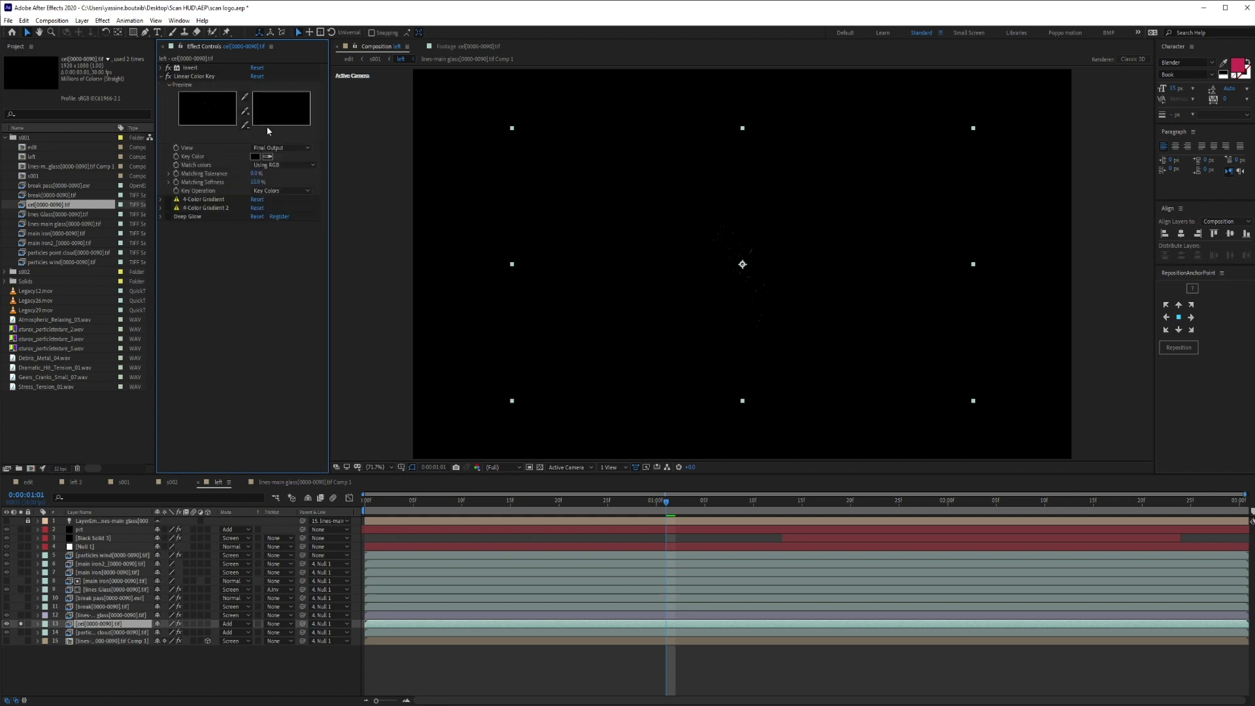
pyautogui.click(160, 76)
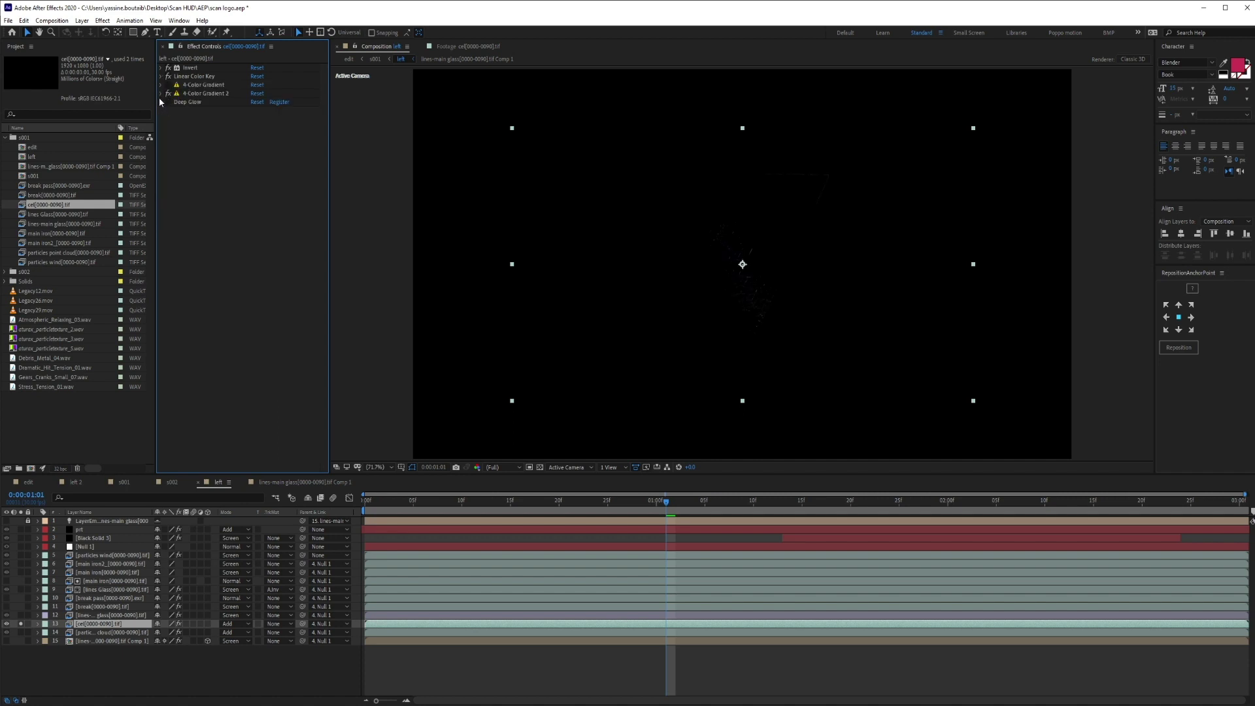
# Examine the cel layer's 4-Color Gradient 2 and Deep Glow settings while scrubbing to 0:00:01:29
pyautogui.click(160, 102)
pyautogui.click(161, 93)
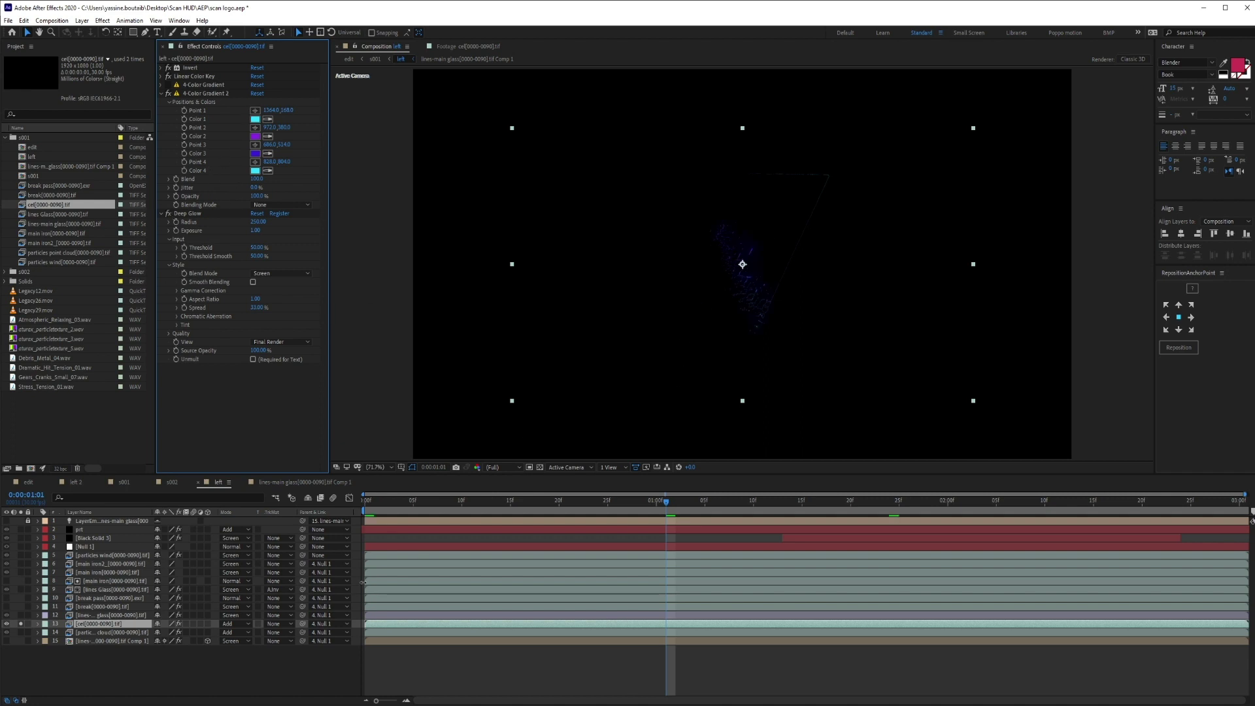
pyautogui.moveTo(373, 506); pyautogui.dragTo(943, 518)
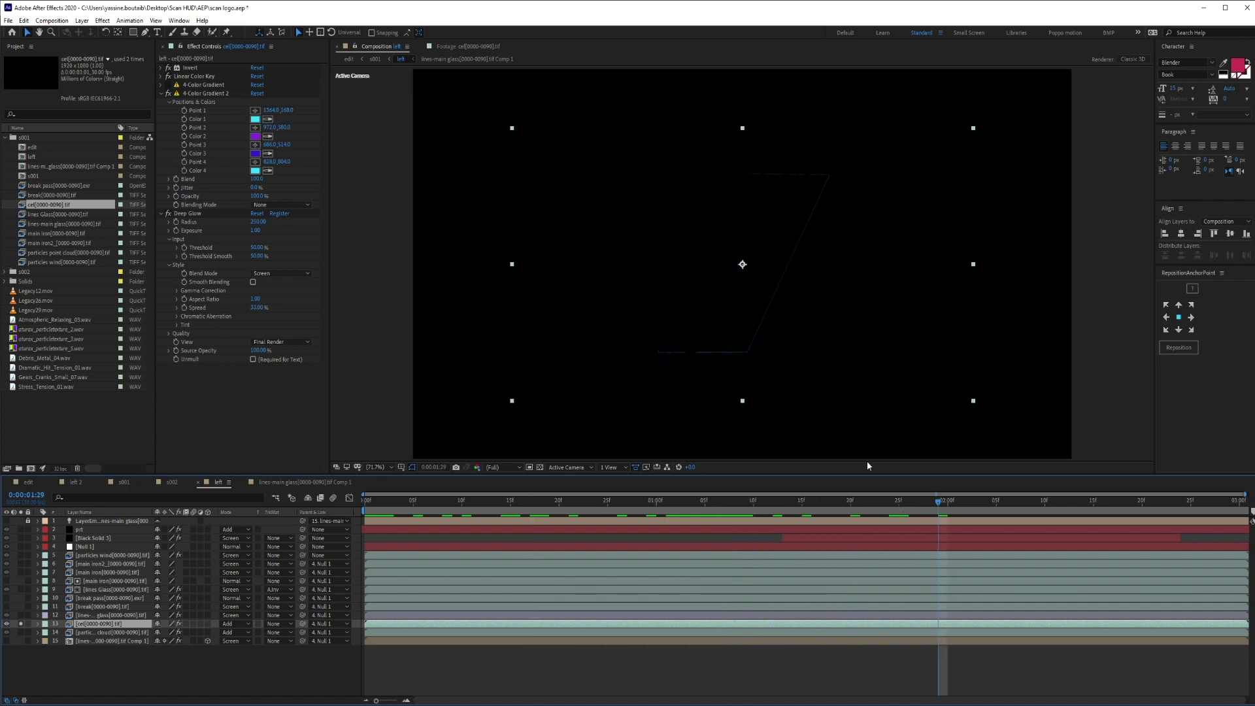
pyautogui.click(186, 212)
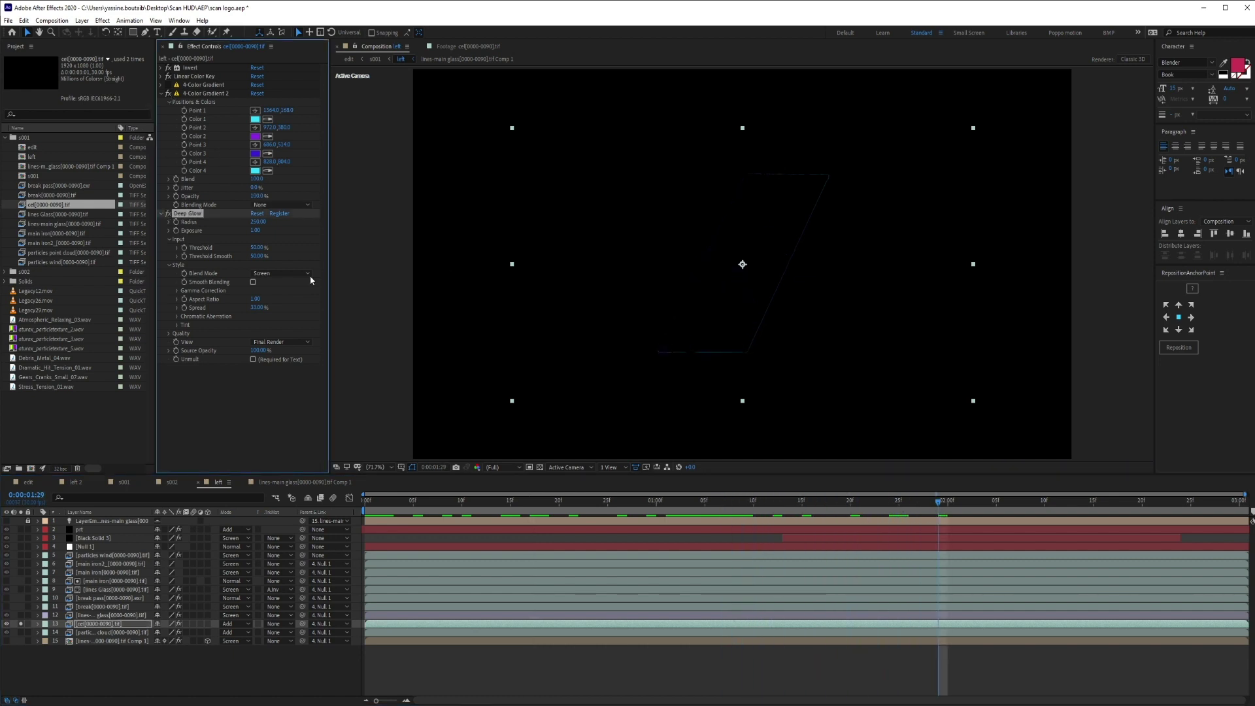
# Solo both glass line layers, main iron and main iron2_ together with the cel layer, and preview the combined animation
pyautogui.click(20, 615)
pyautogui.click(21, 589)
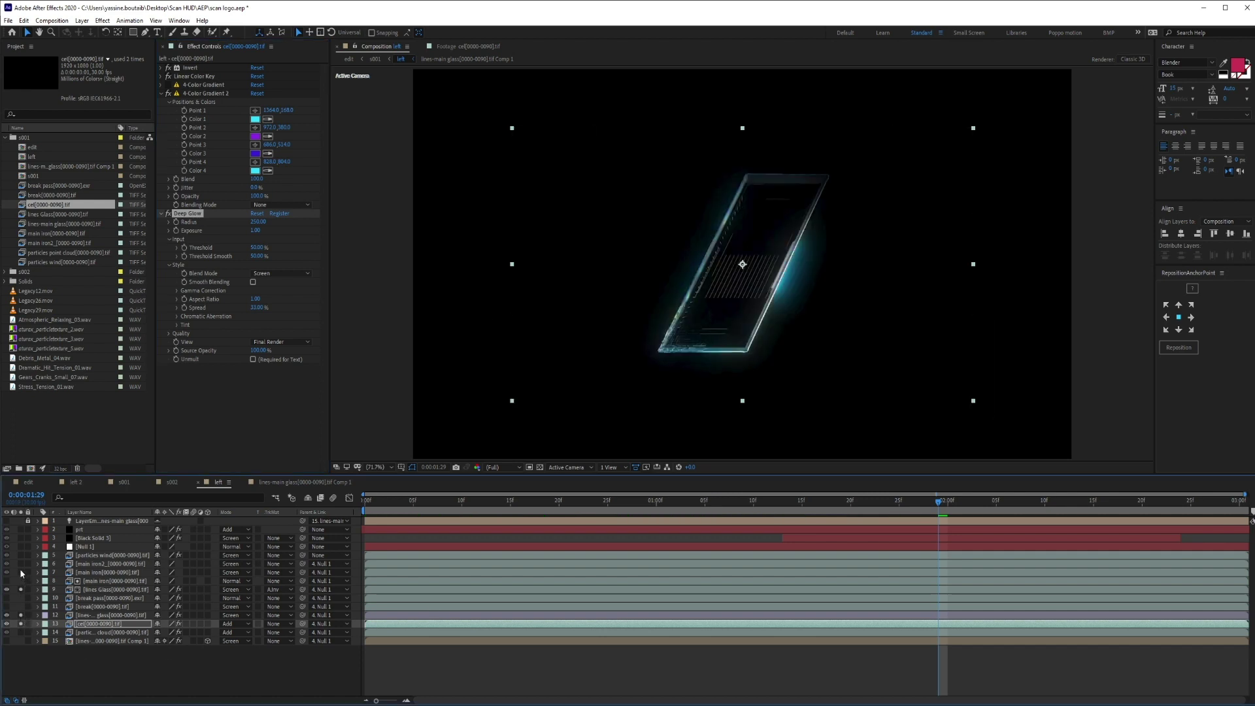
pyautogui.moveTo(21, 573); pyautogui.dragTo(20, 564)
pyautogui.click(66, 670)
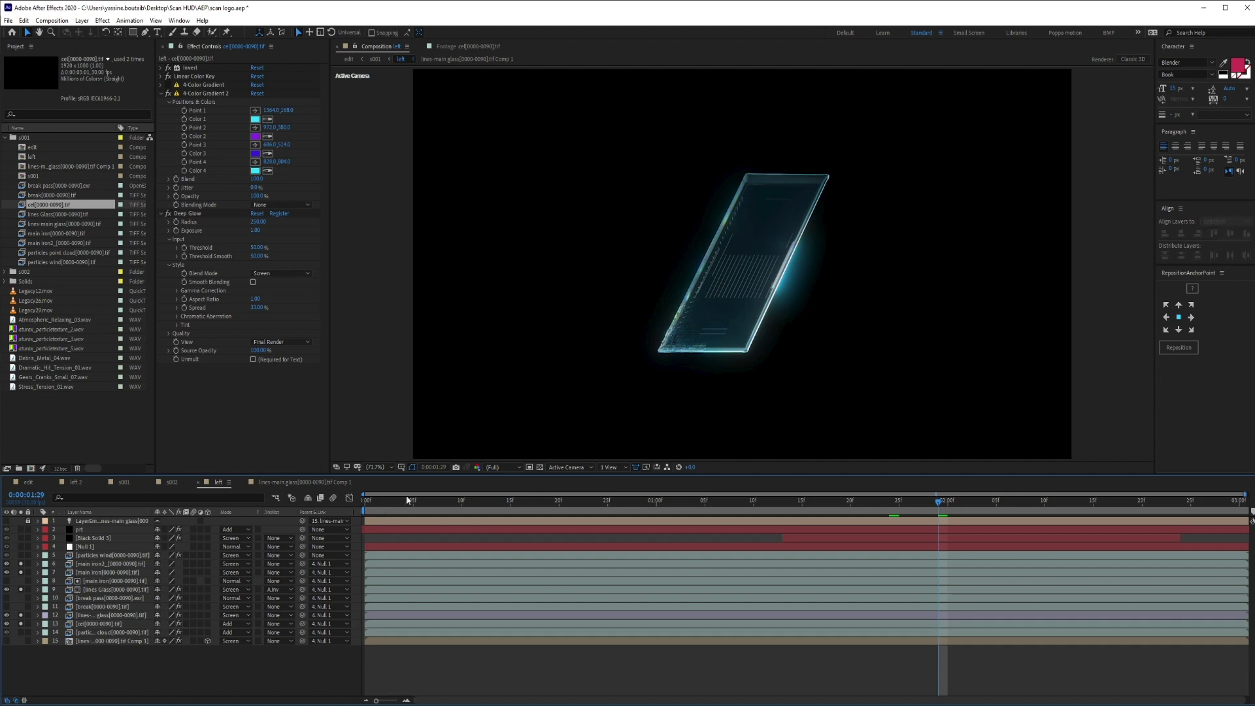
pyautogui.click(423, 503)
pyautogui.press('space')
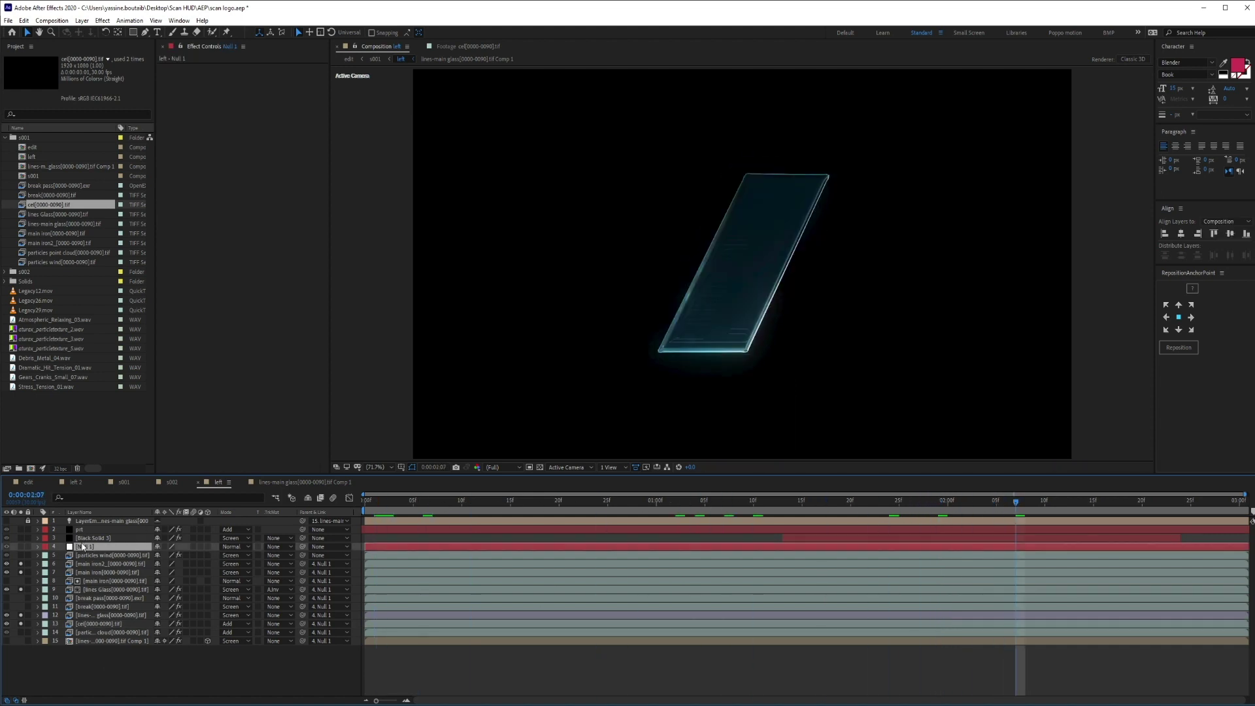
# Solo Black Solid 3 too and inspect its Streak and Hoop elements in Optical Flares Options, then close the options window
pyautogui.click(58, 538)
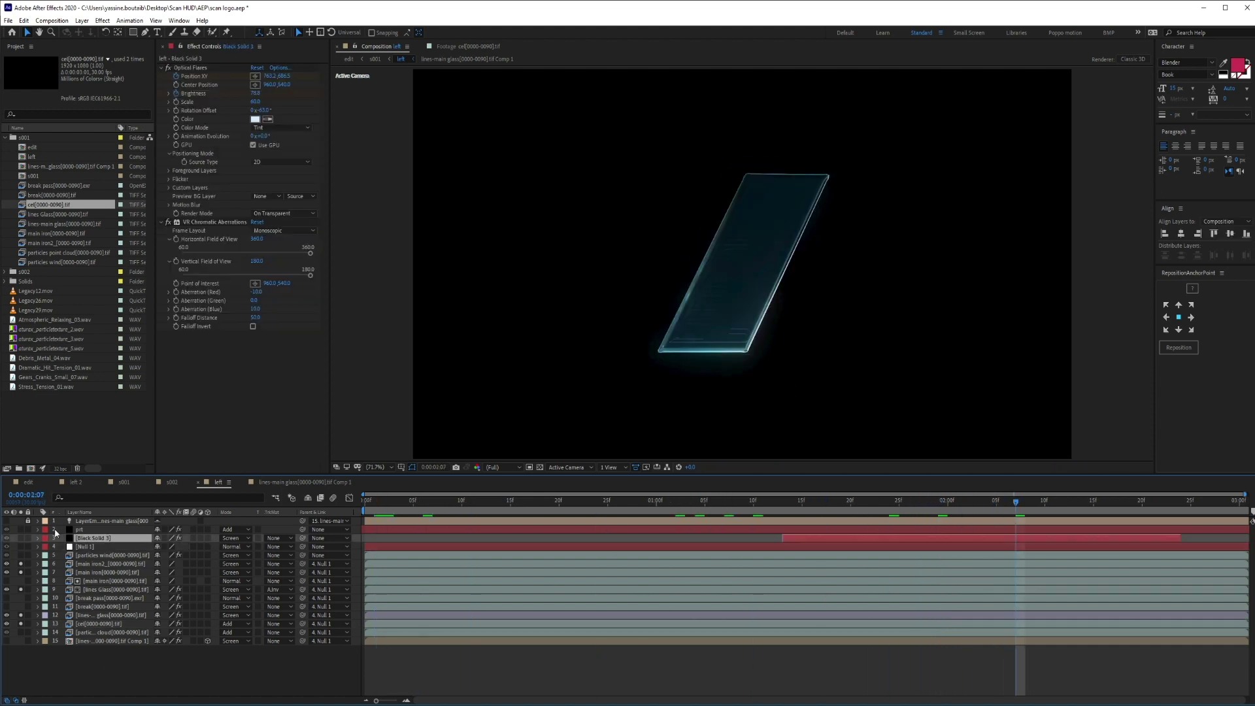
pyautogui.click(21, 538)
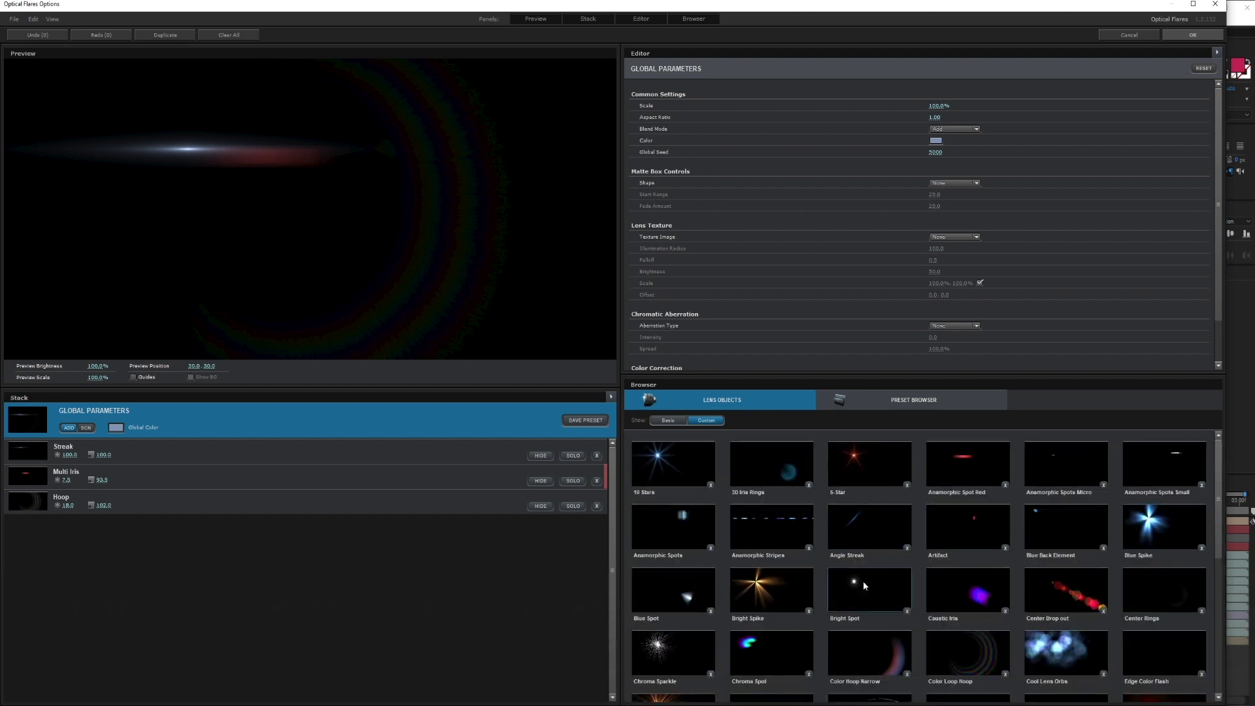
pyautogui.click(181, 453)
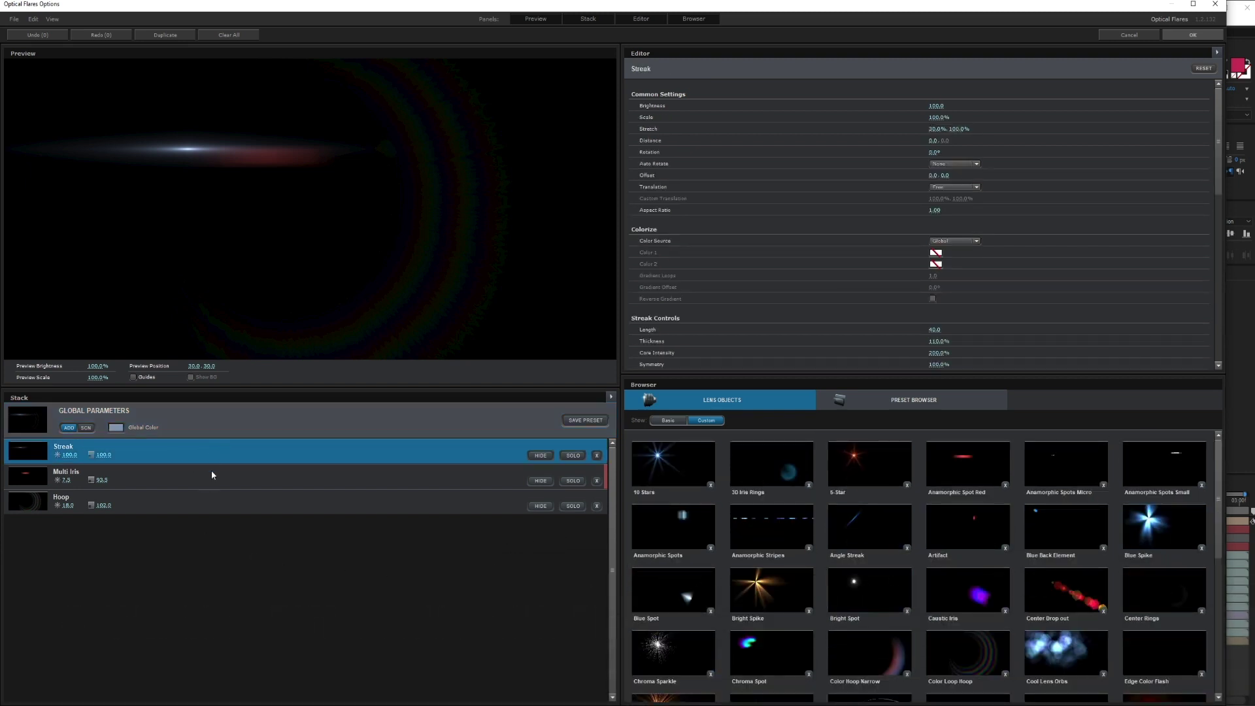
pyautogui.click(199, 510)
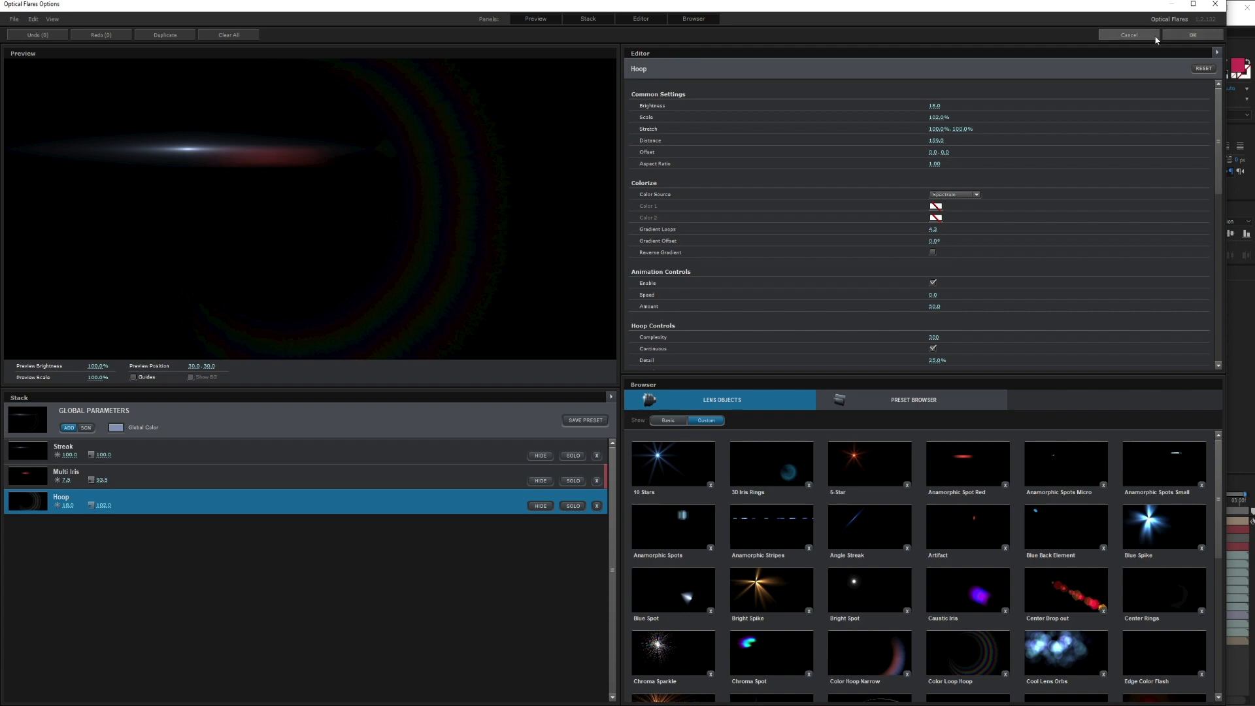
pyautogui.click(1215, 4)
# Select Optical Flares on Black Solid 3 and scrub to 0:00:02:00 to follow the flare along the glass edge
pyautogui.click(567, 371)
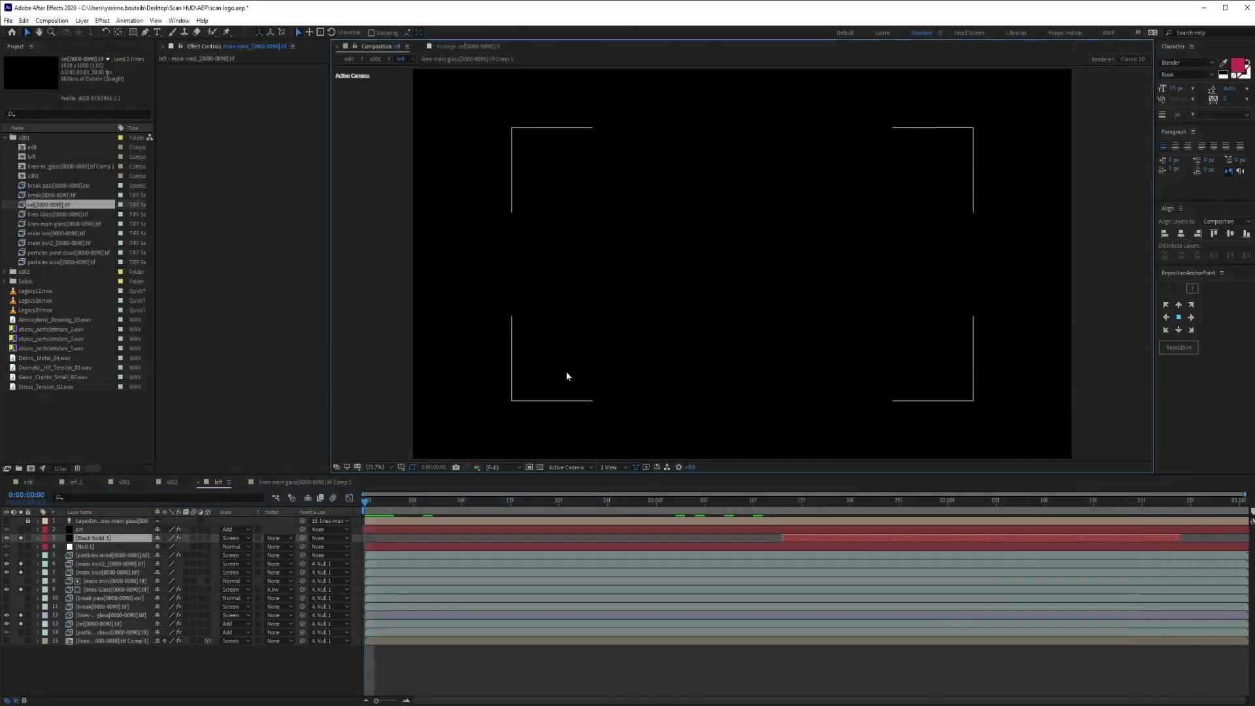
pyautogui.click(94, 538)
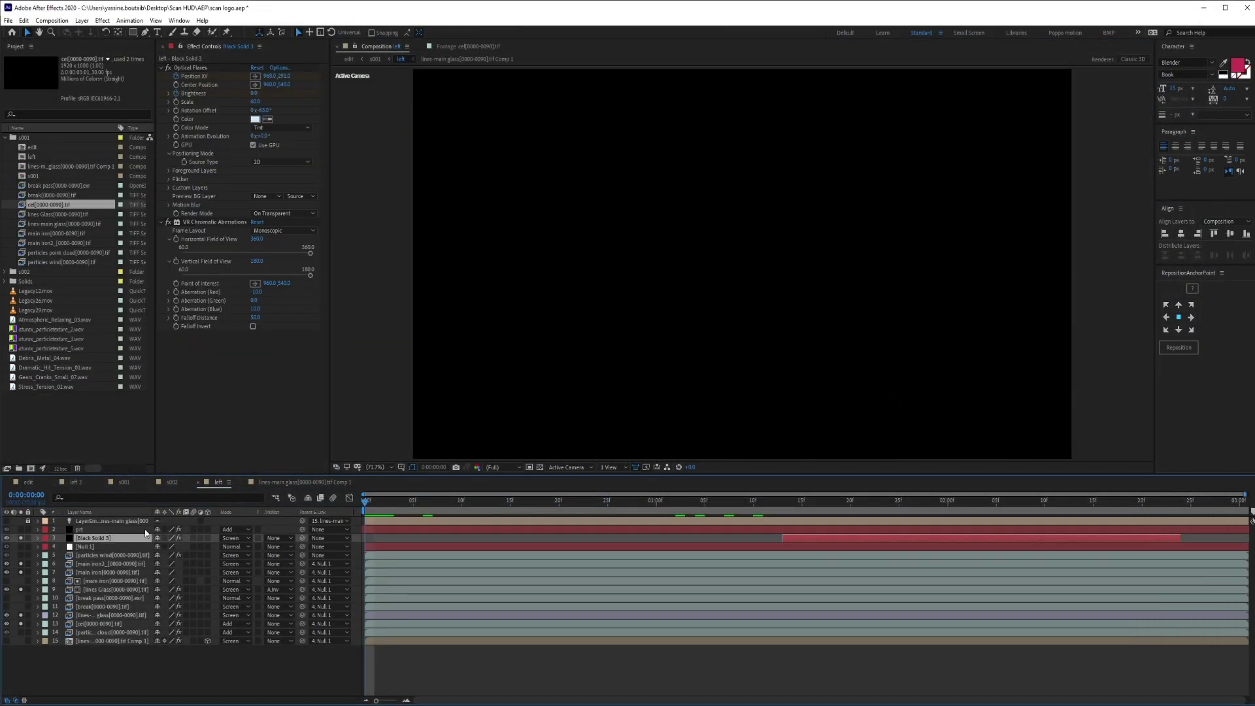
pyautogui.click(191, 68)
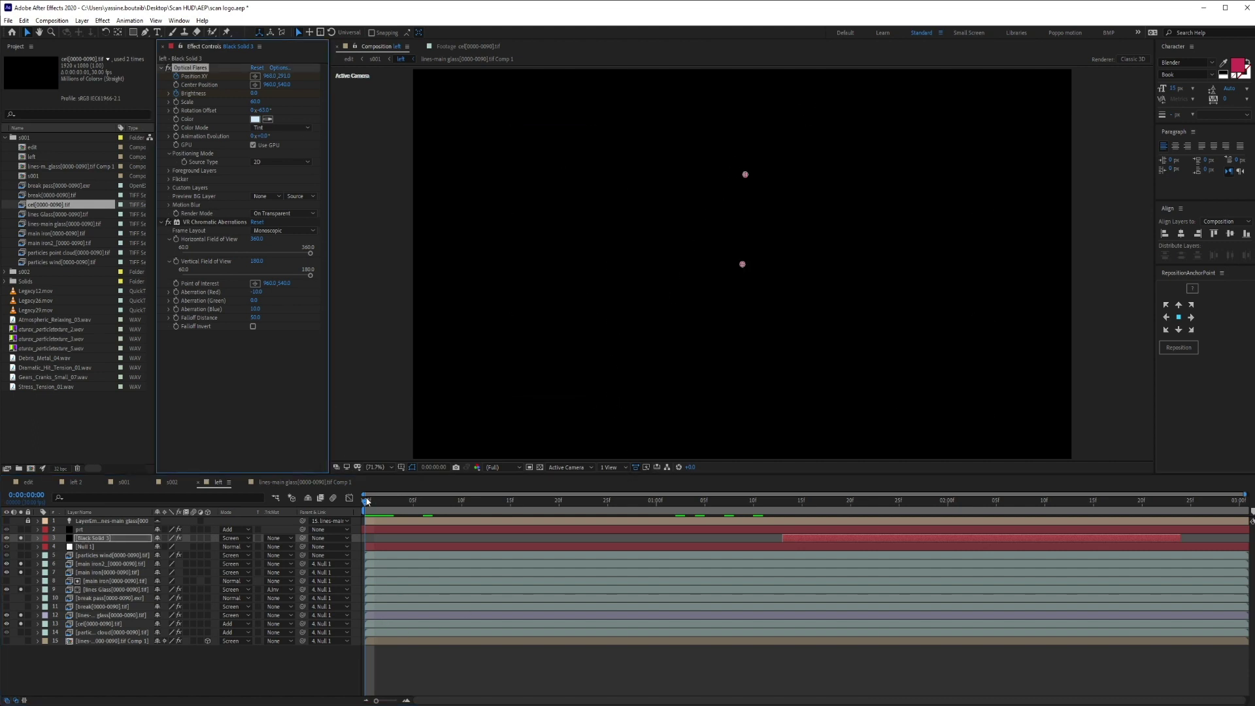
pyautogui.click(394, 500)
pyautogui.moveTo(402, 500); pyautogui.dragTo(948, 491)
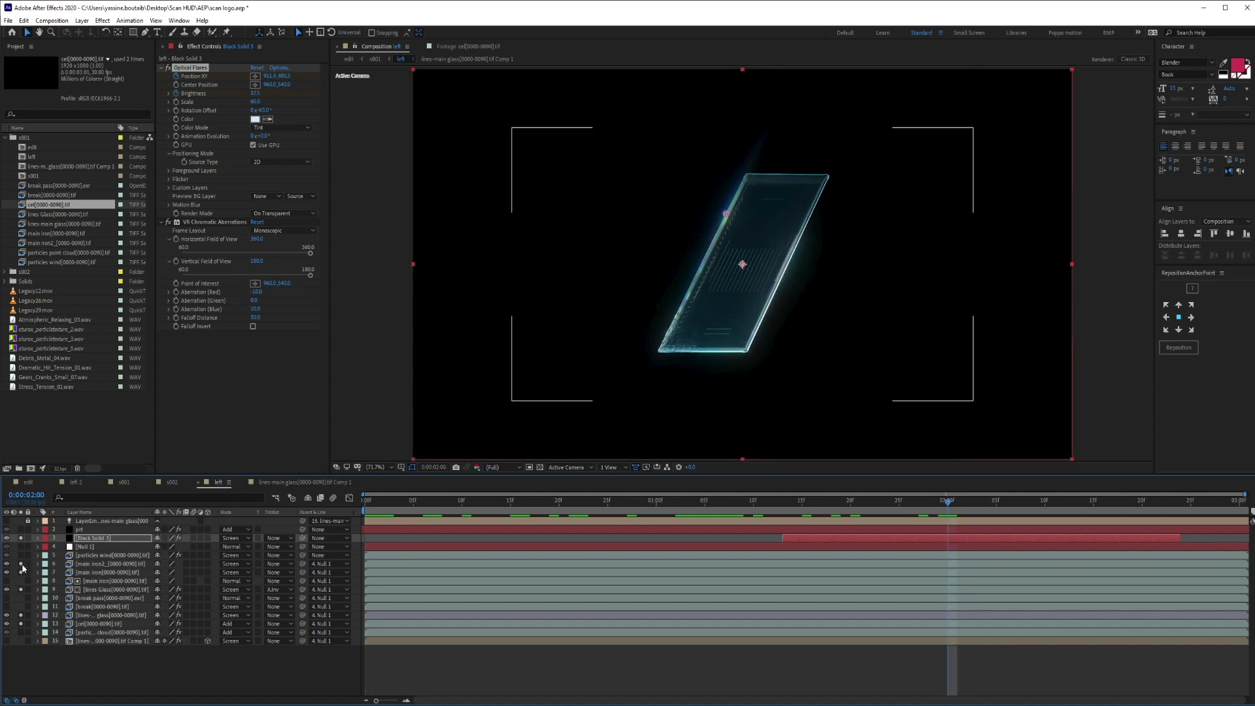
# Isolate the Black Solid 3 flare and inspect its VR Chromatic Aberrations effect up close
pyautogui.moveTo(26, 568); pyautogui.dragTo(26, 650)
pyautogui.click(27, 650)
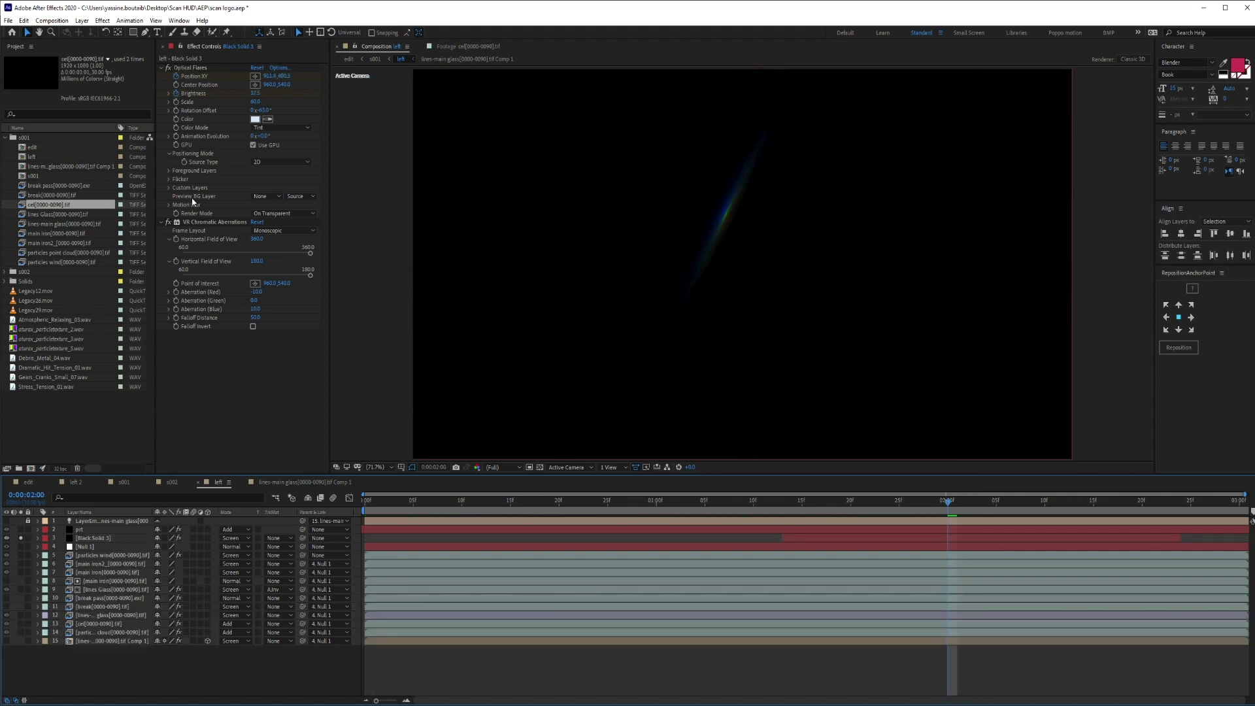
pyautogui.click(185, 227)
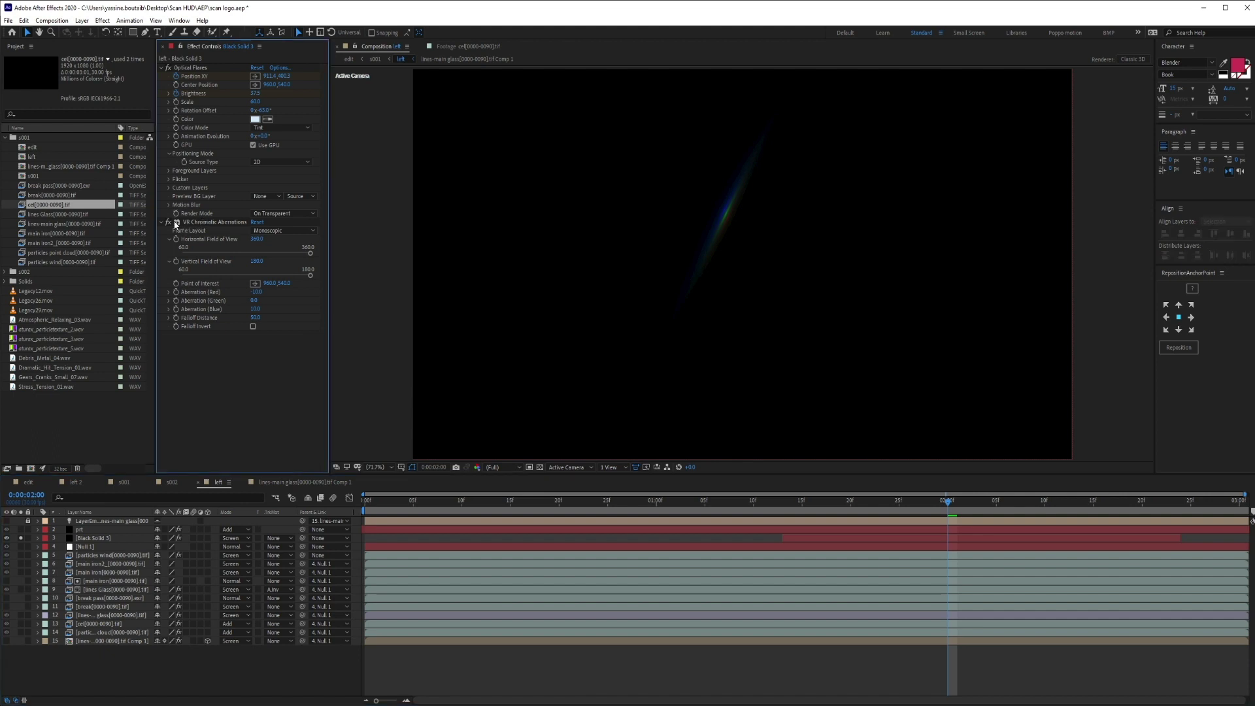
pyautogui.click(190, 68)
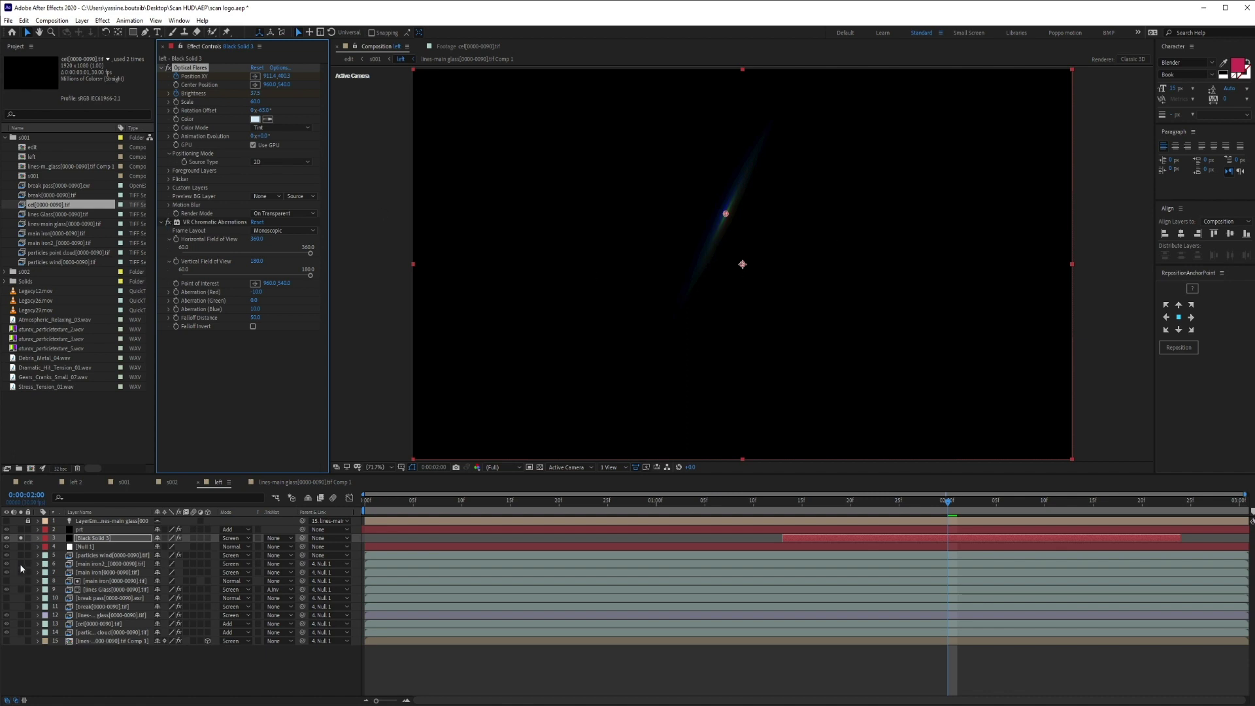
pyautogui.press('.')
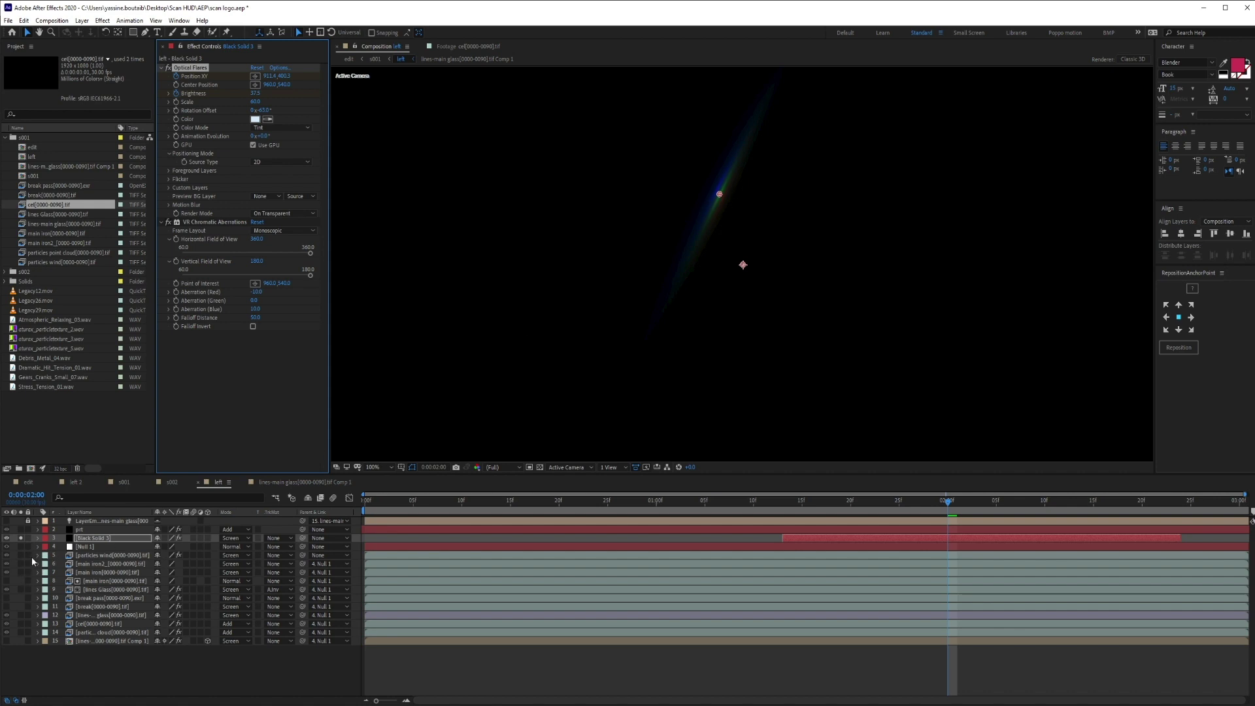
# Solo the iron, glass line, cel and particles point cloud layers with the flare, and compare the look without VR Chromatic Aberrations
pyautogui.moveTo(20, 564); pyautogui.dragTo(18, 645)
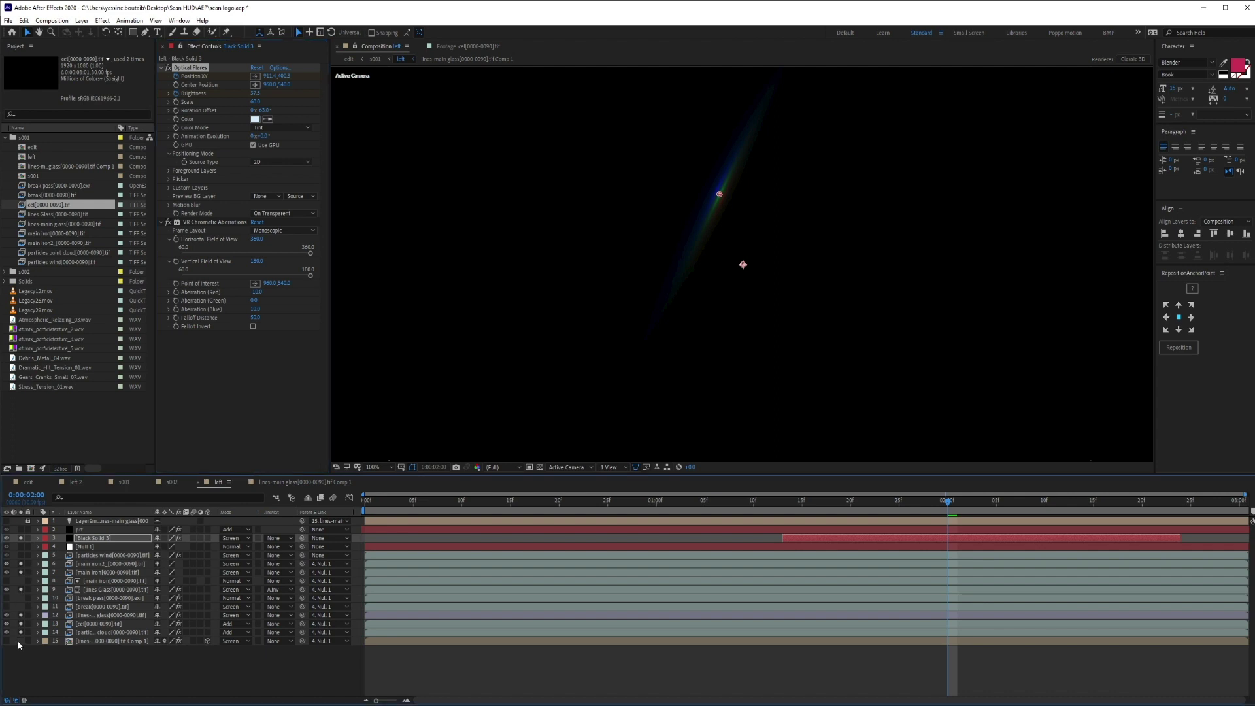
pyautogui.click(896, 678)
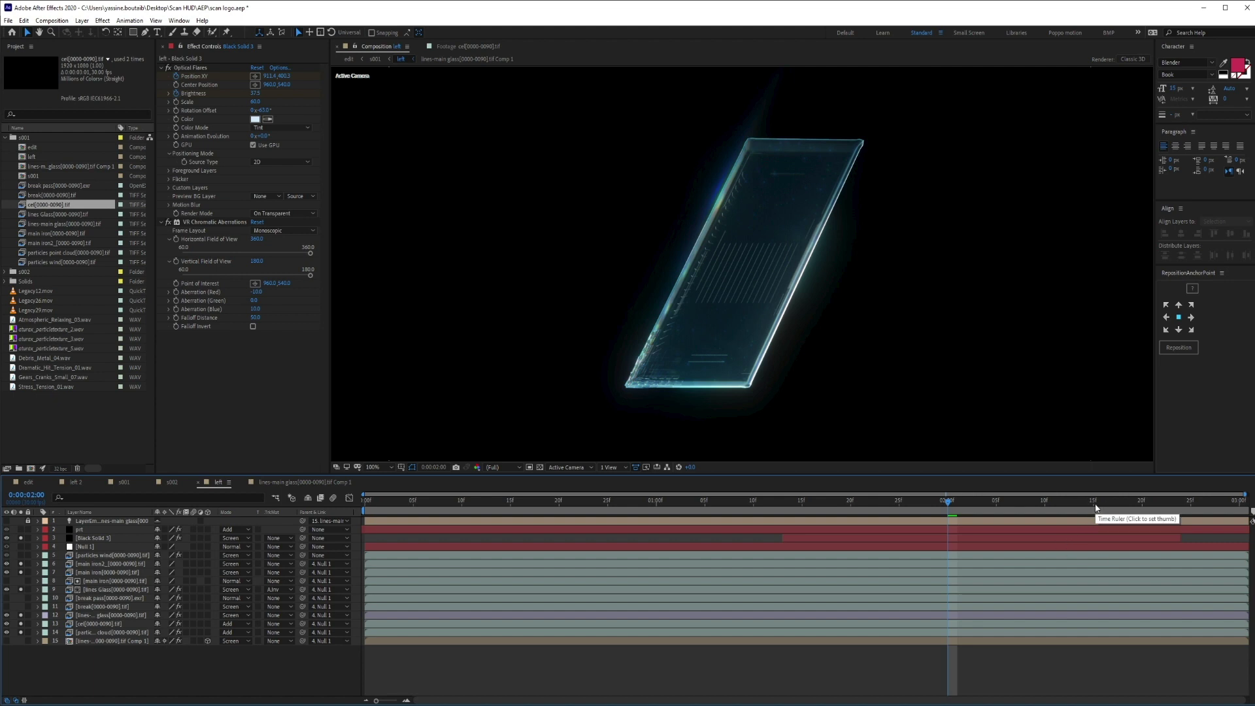
pyautogui.click(170, 224)
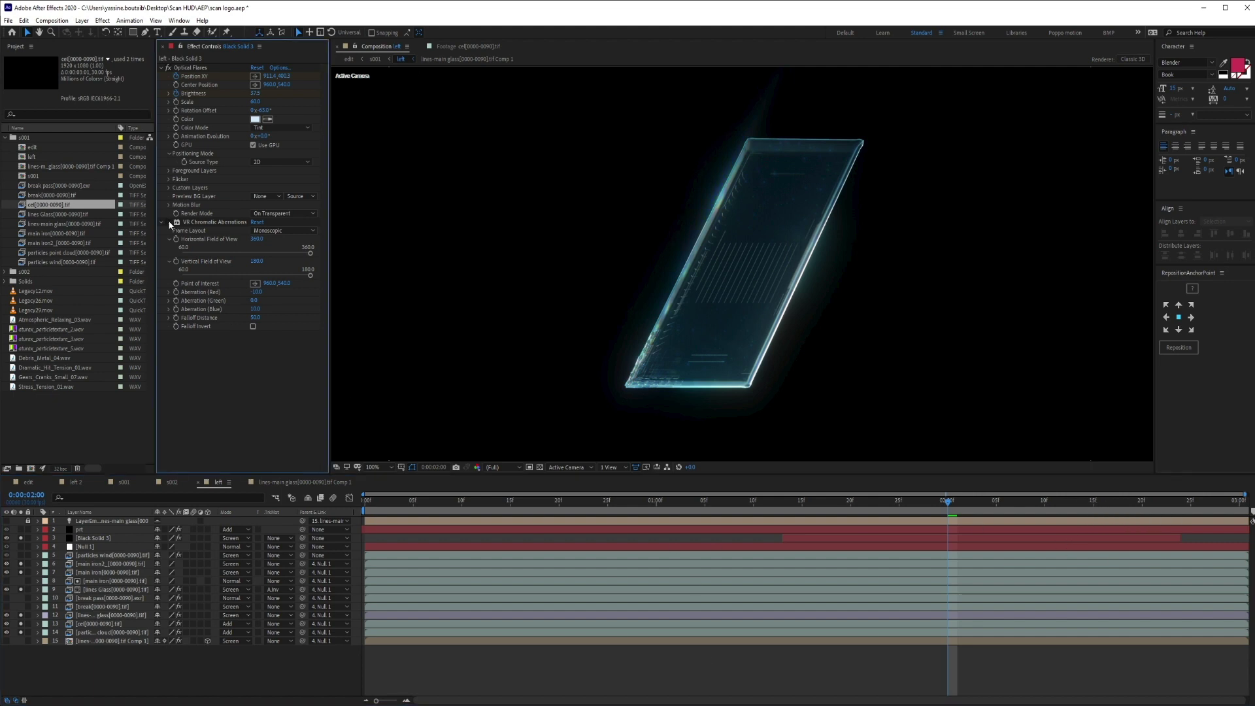
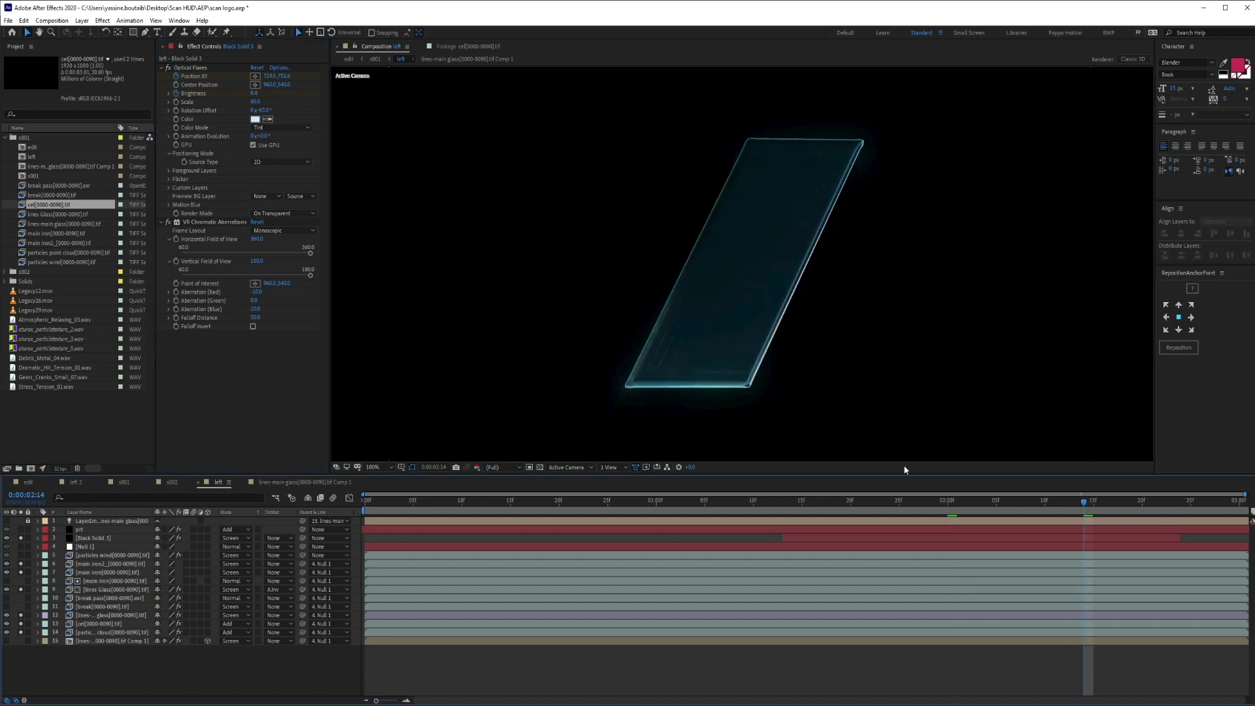
# Check the combined flare and glass layers at 0:00:02:23 with no layer selected
pyautogui.scroll(-2, 653, 340)
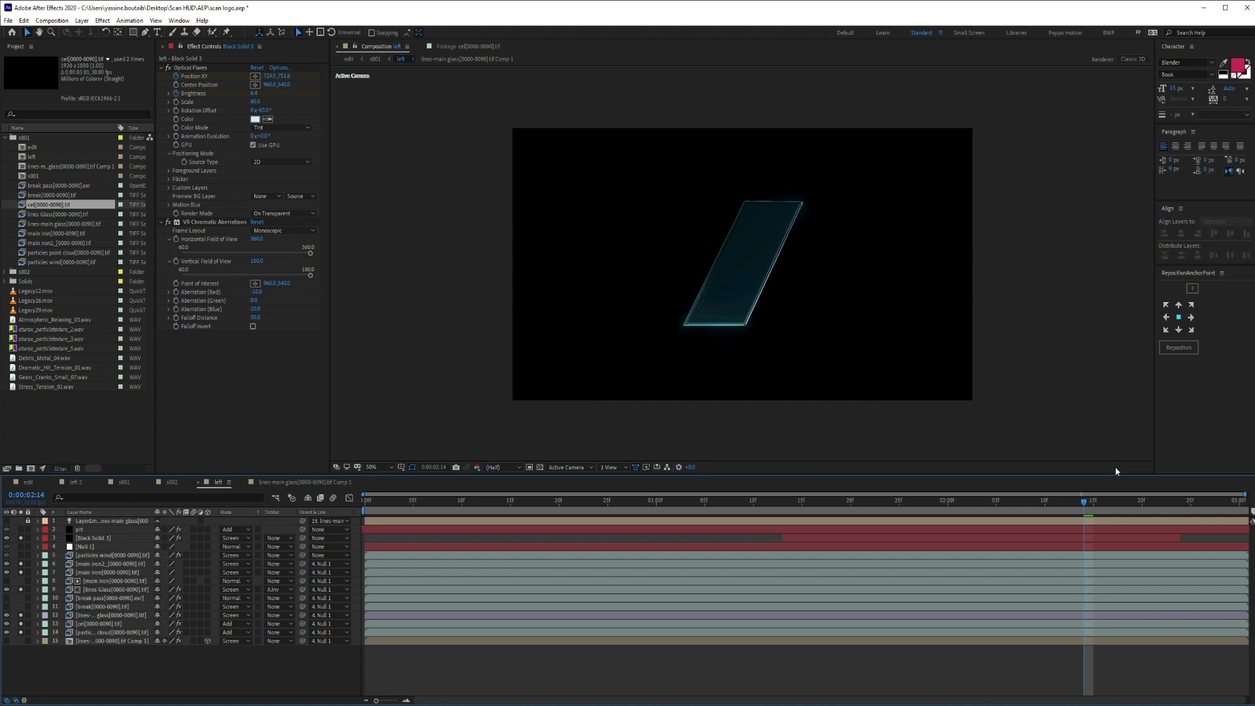
pyautogui.click(1172, 514)
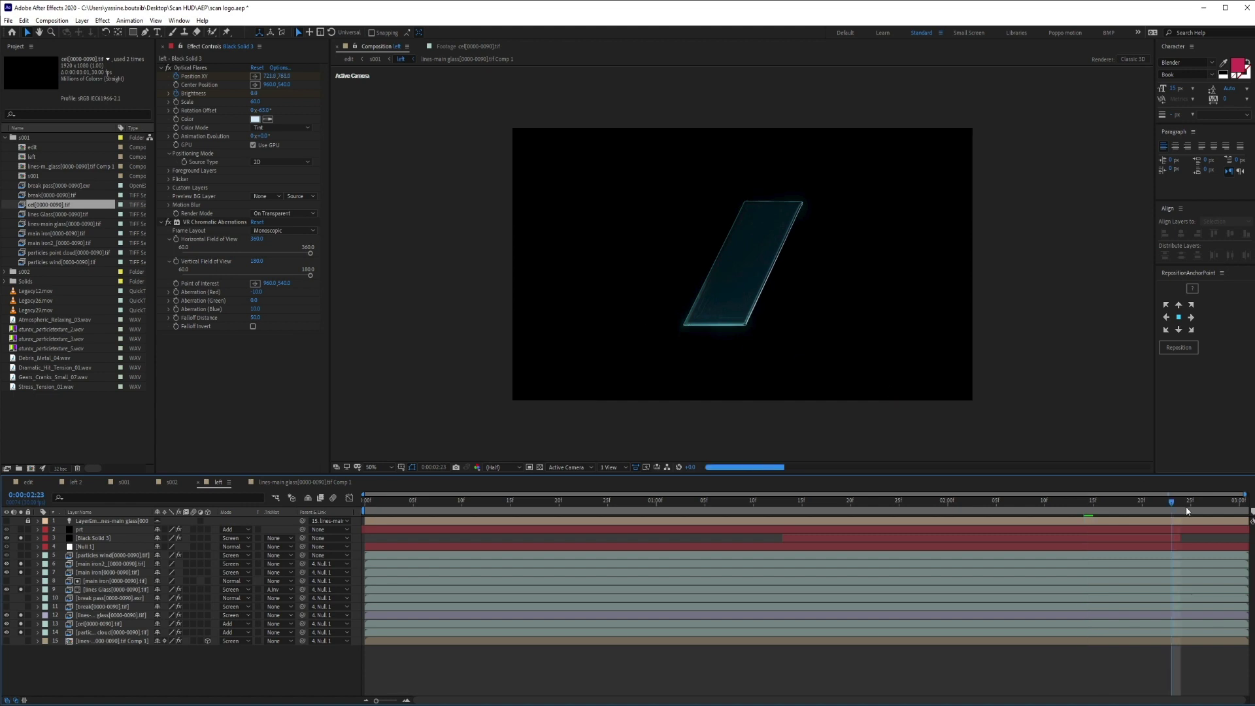
pyautogui.click(80, 542)
pyautogui.click(91, 651)
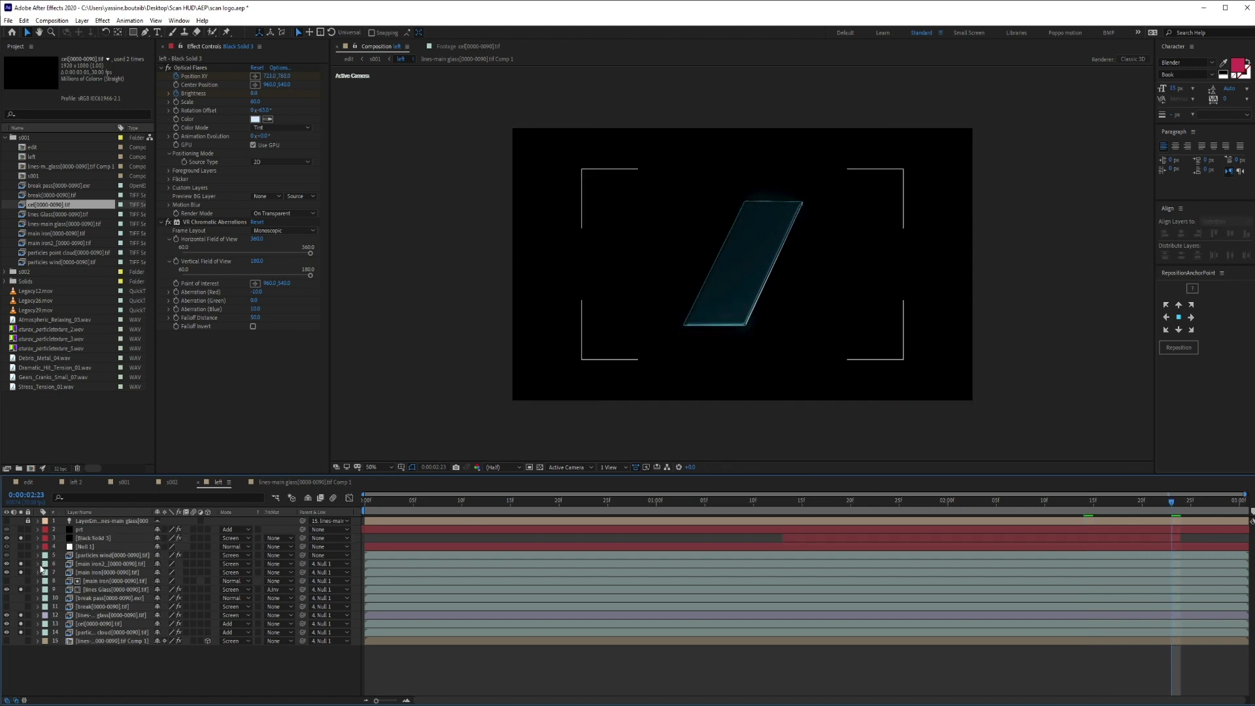
# Open the s001 comp at 0:00:02:05 and make the upper bg layer (layer 13) visible behind the glass
pyautogui.click(374, 58)
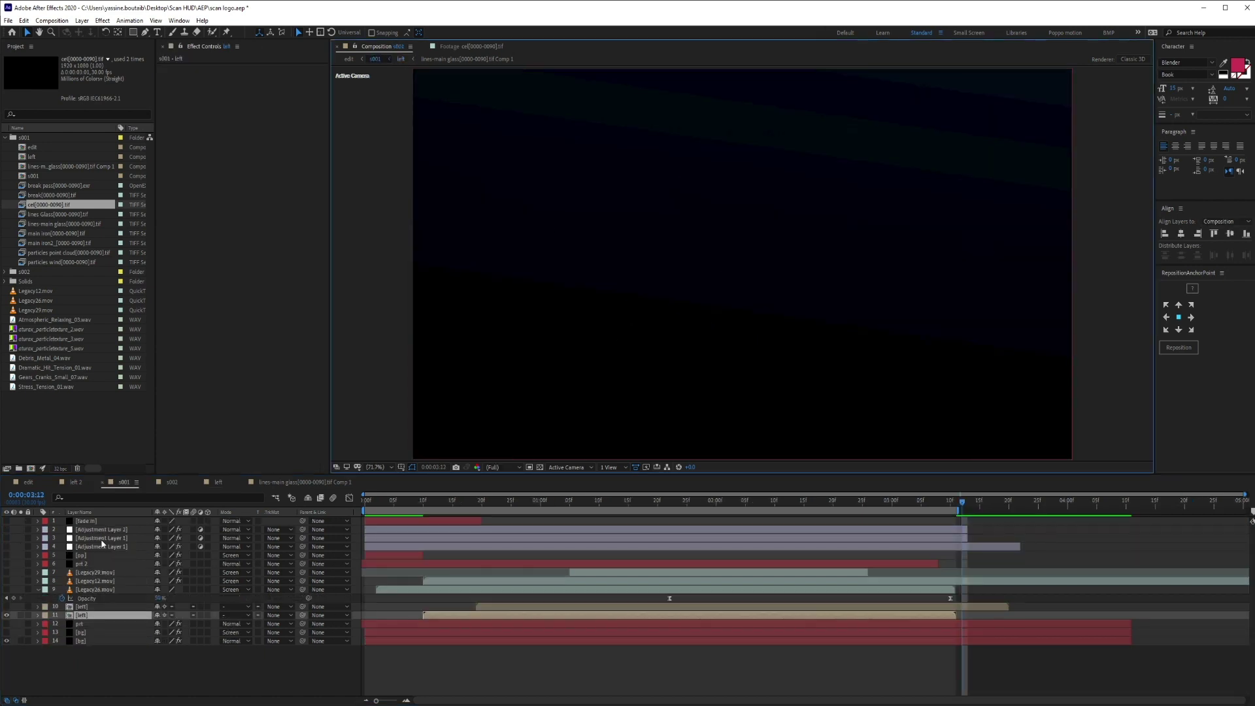
pyautogui.click(746, 500)
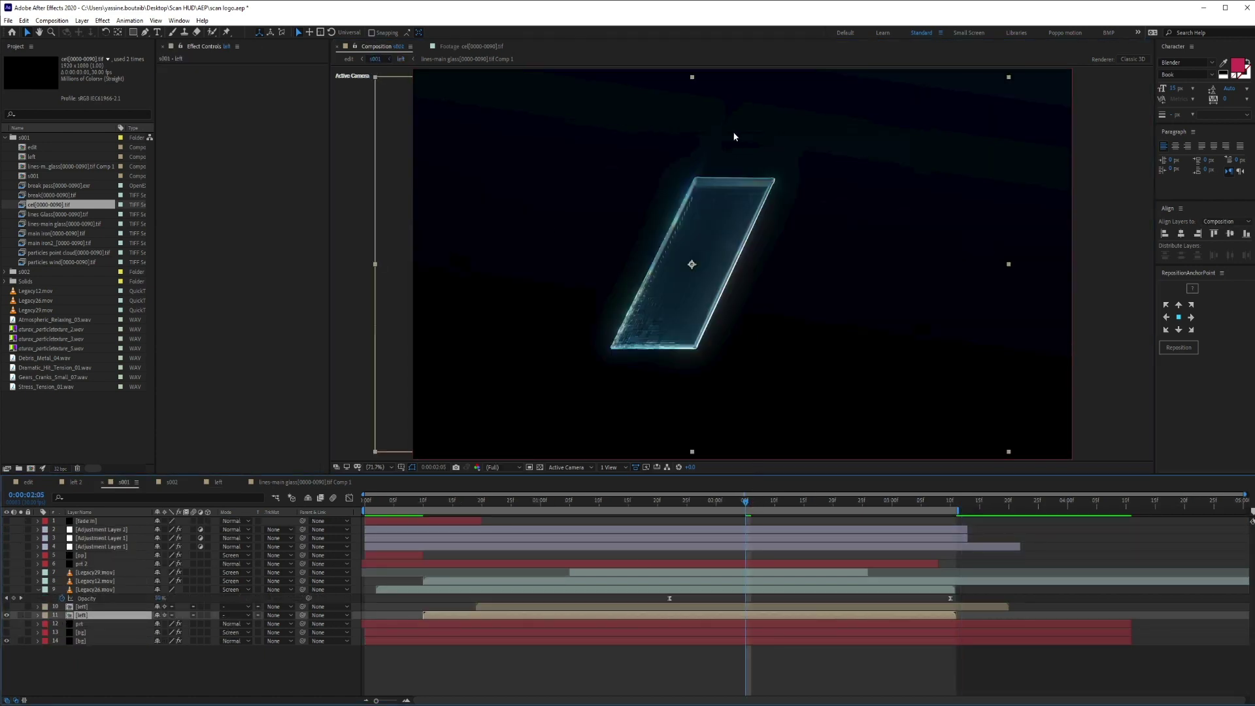
pyautogui.click(101, 657)
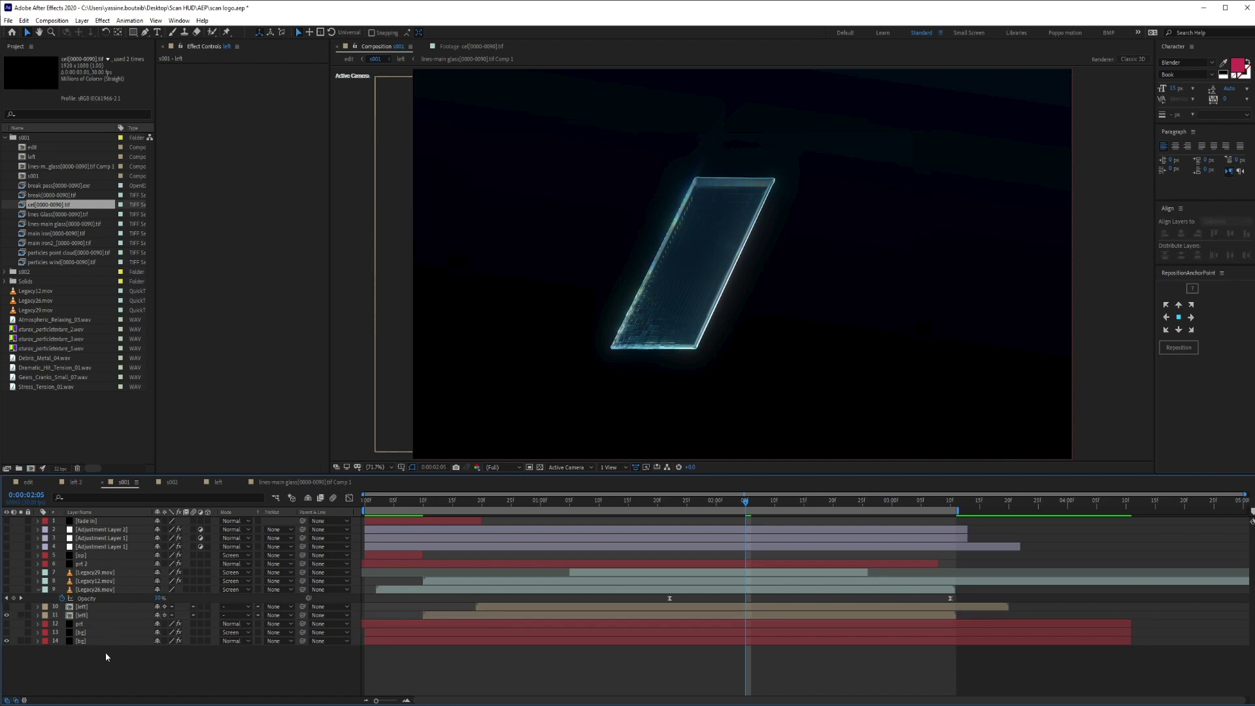
pyautogui.click(6, 632)
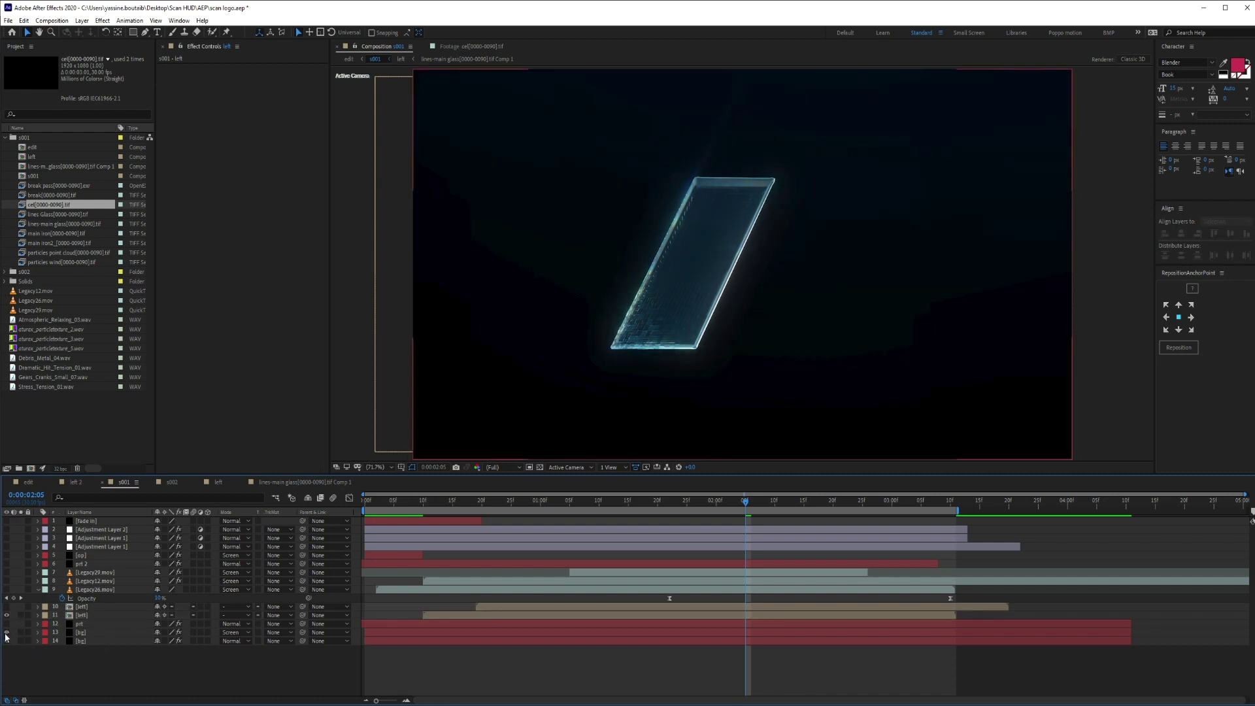
# Inspect the Optical Flares effect on the upper bg layer, including its flare stack in the options window
pyautogui.click(91, 633)
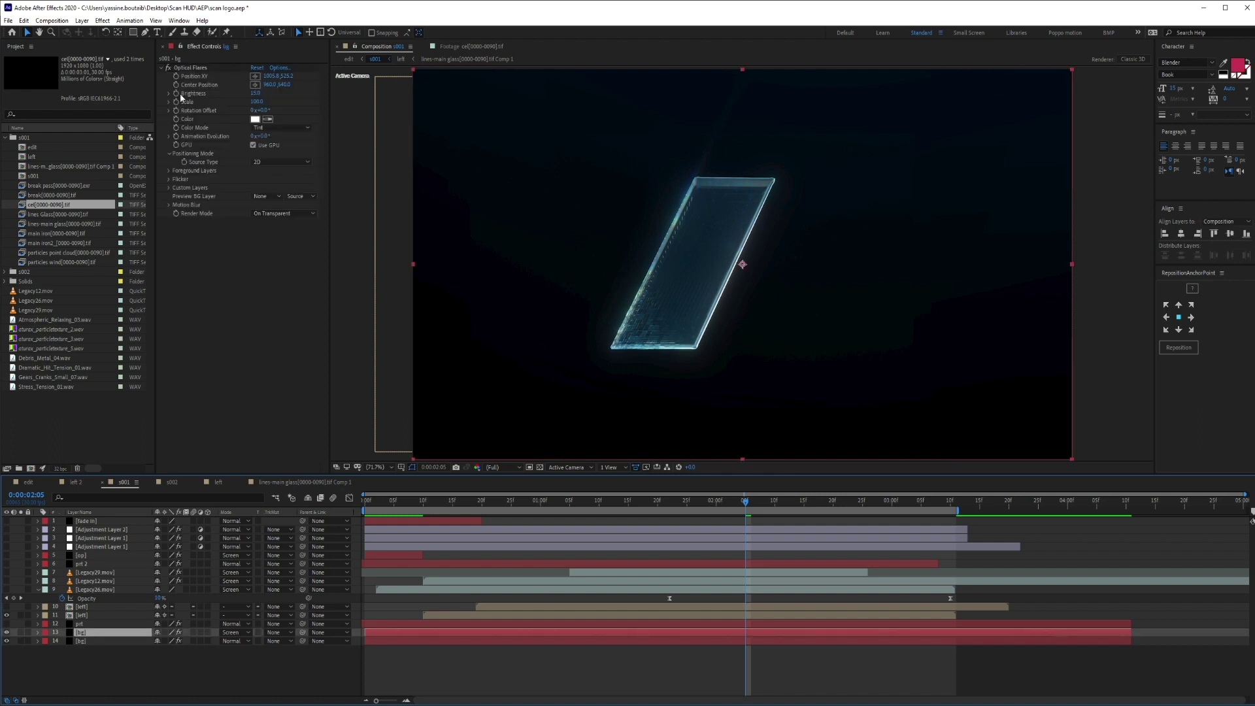
pyautogui.click(191, 67)
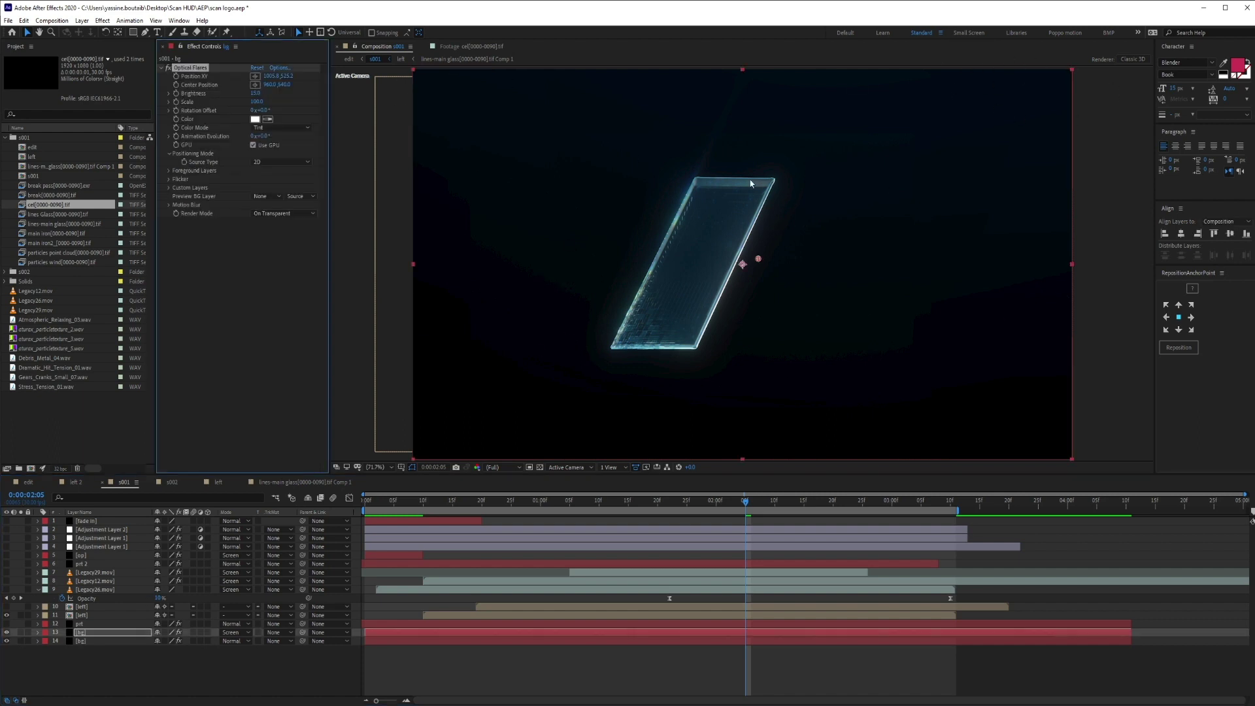
pyautogui.click(6, 633)
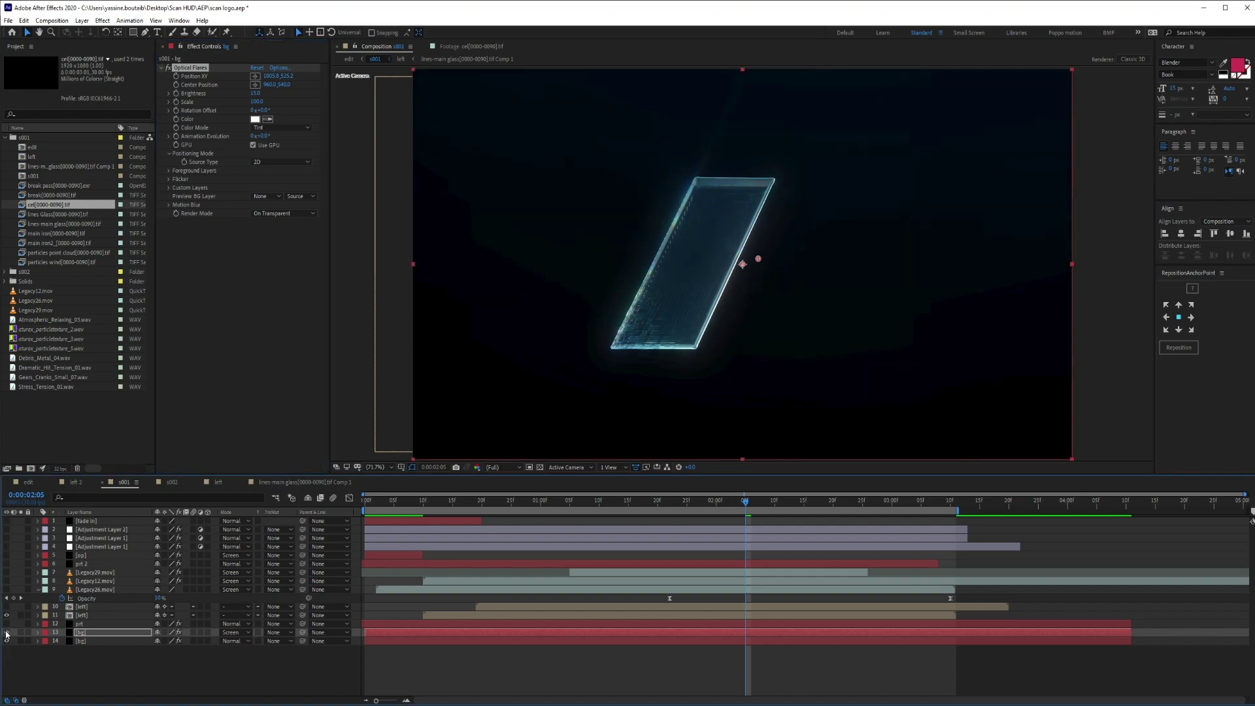
pyautogui.click(279, 67)
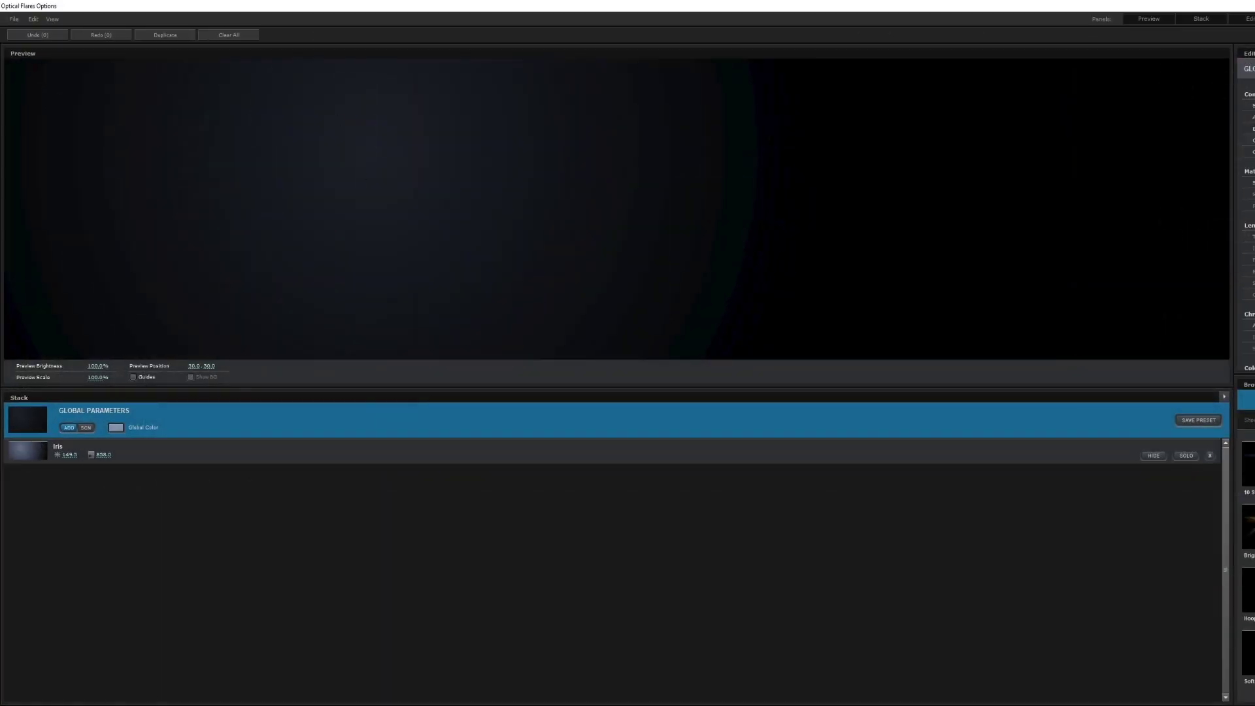
pyautogui.press('Escape')
pyautogui.click(1189, 370)
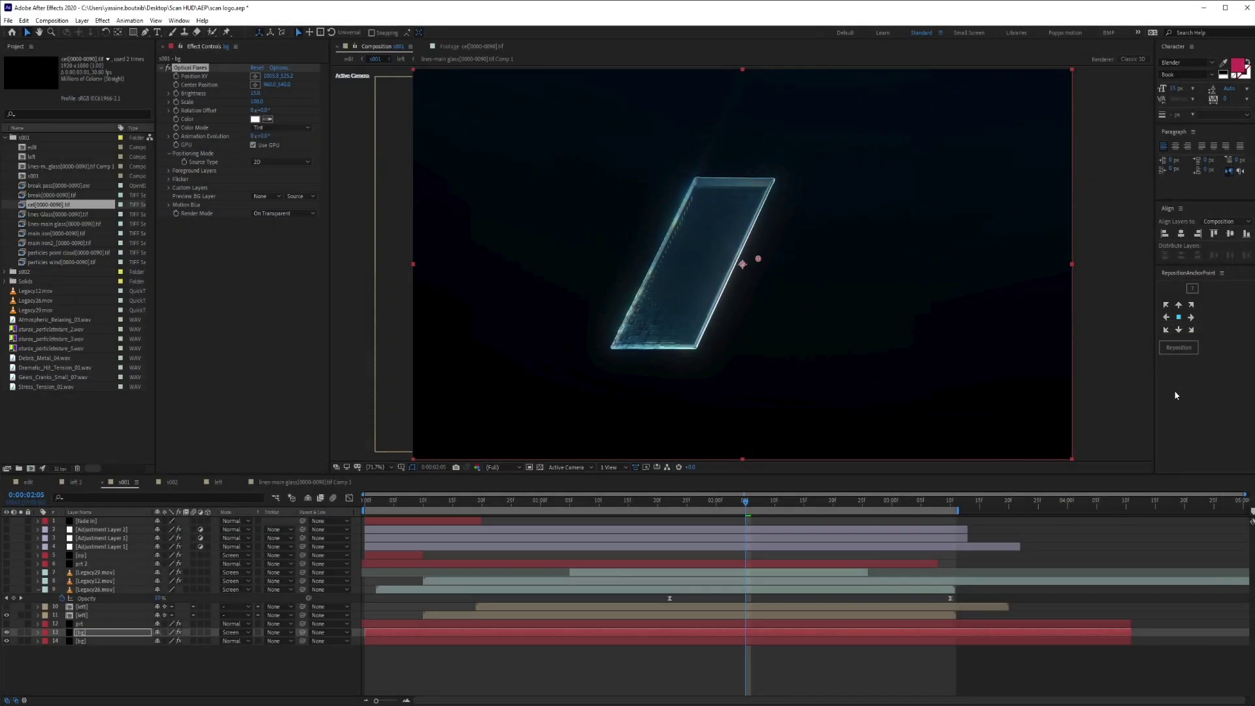
# View the second left precomp (layer 10) together with the first at 0:00:01:24, with the second one hidden again at the end
pyautogui.click(88, 615)
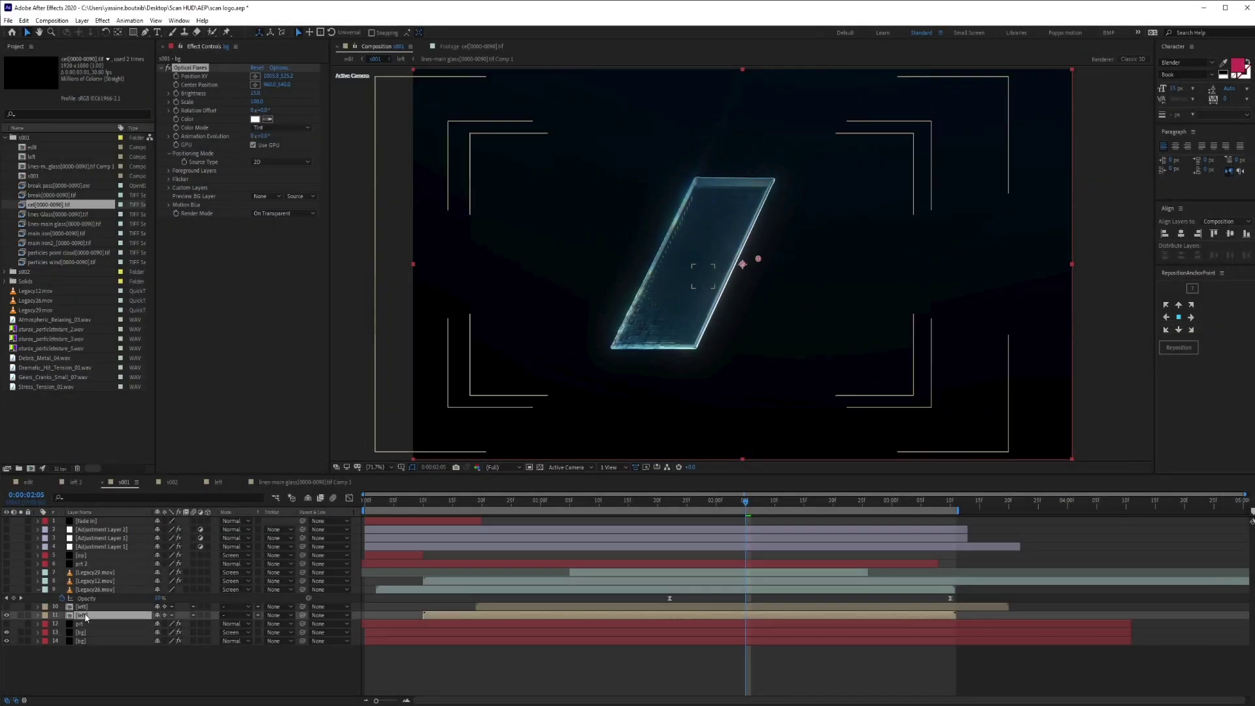
pyautogui.click(102, 608)
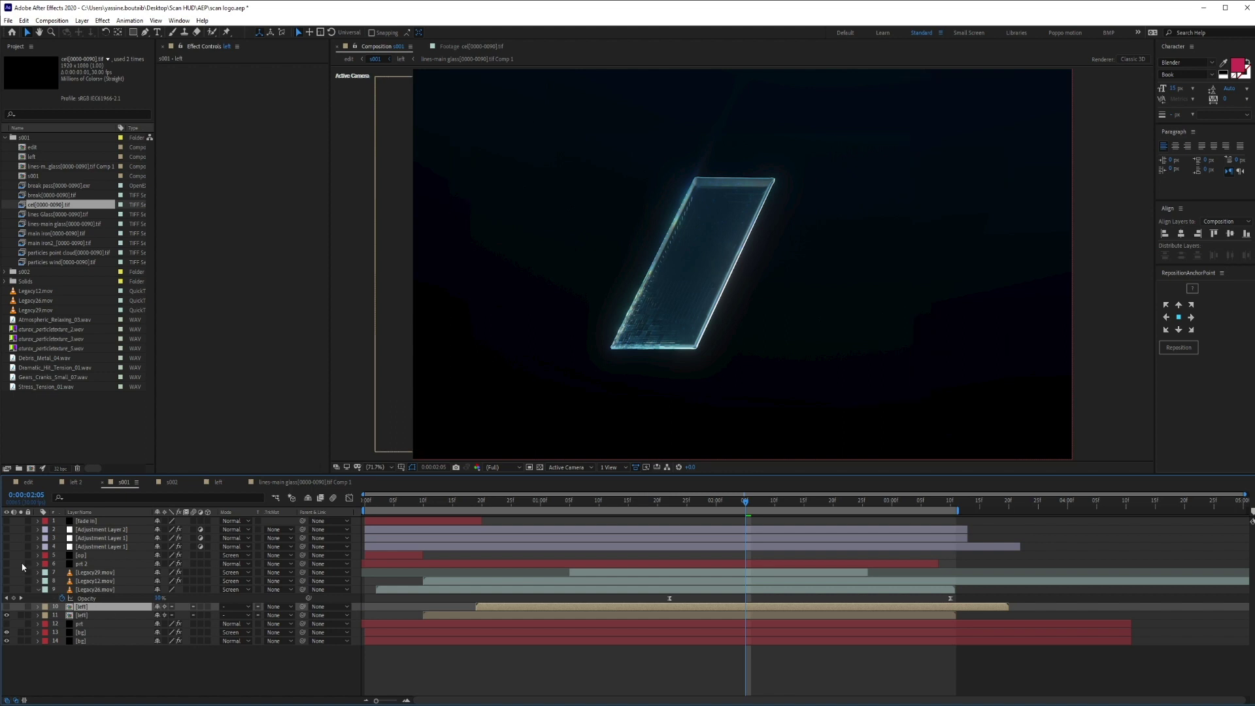
pyautogui.click(7, 608)
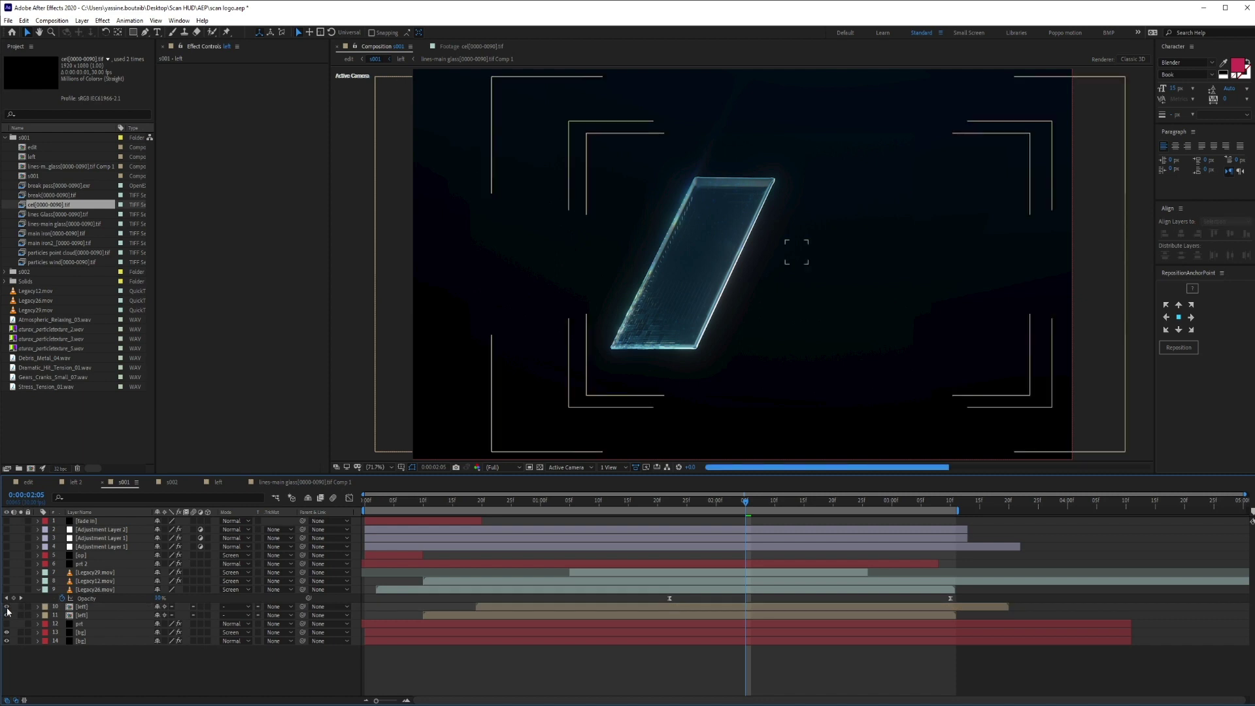
pyautogui.click(7, 615)
pyautogui.click(683, 503)
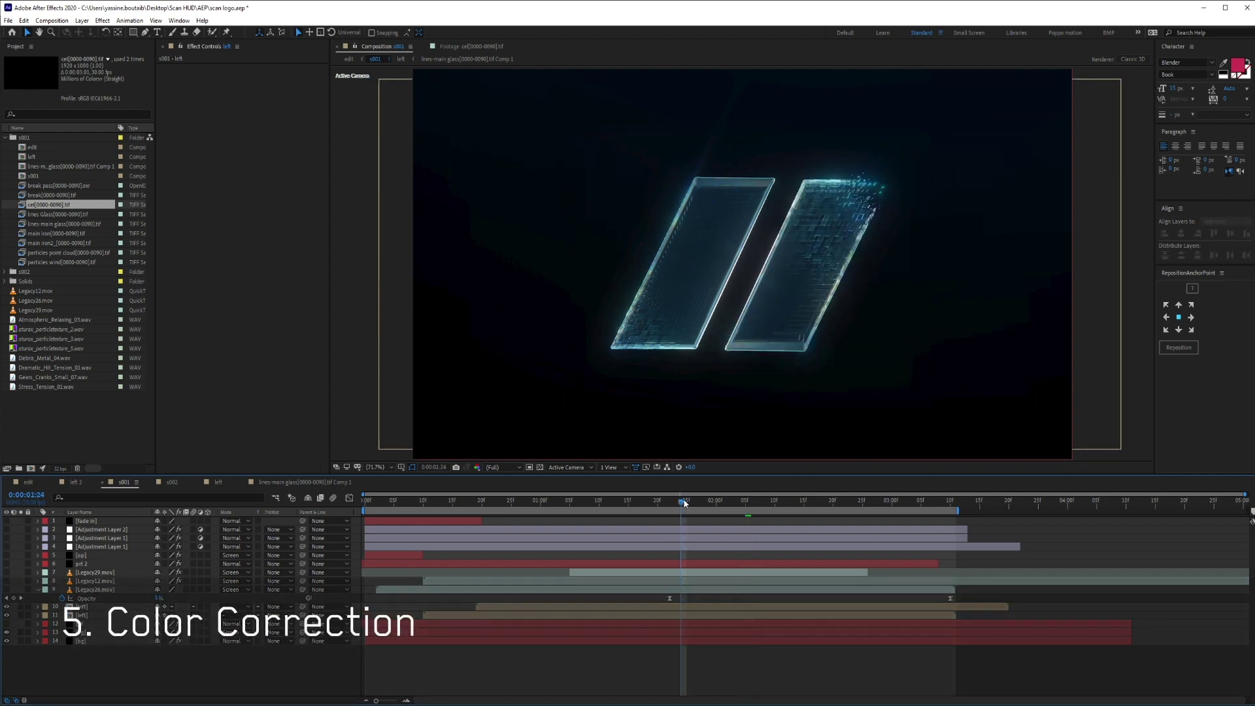
pyautogui.click(6, 613)
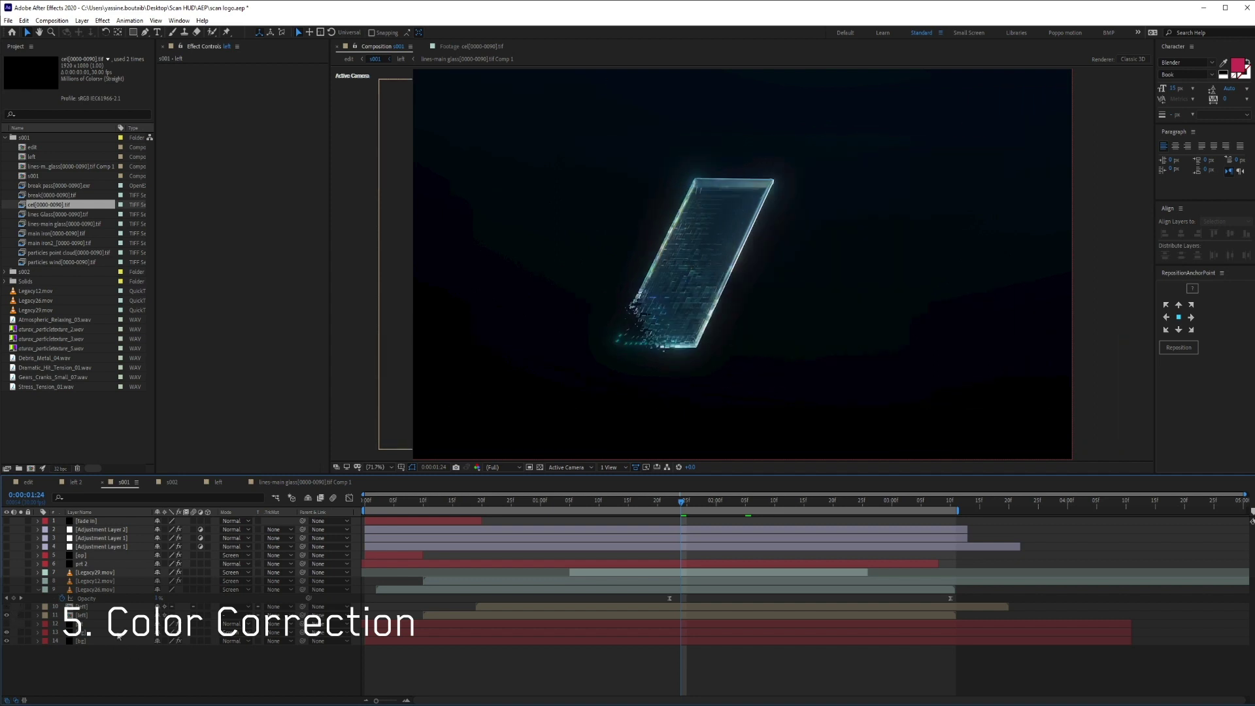
# Make the Legacy26.mov layer visible and check its look over the glass up to 0:00:02:15
pyautogui.click(98, 589)
pyautogui.click(7, 590)
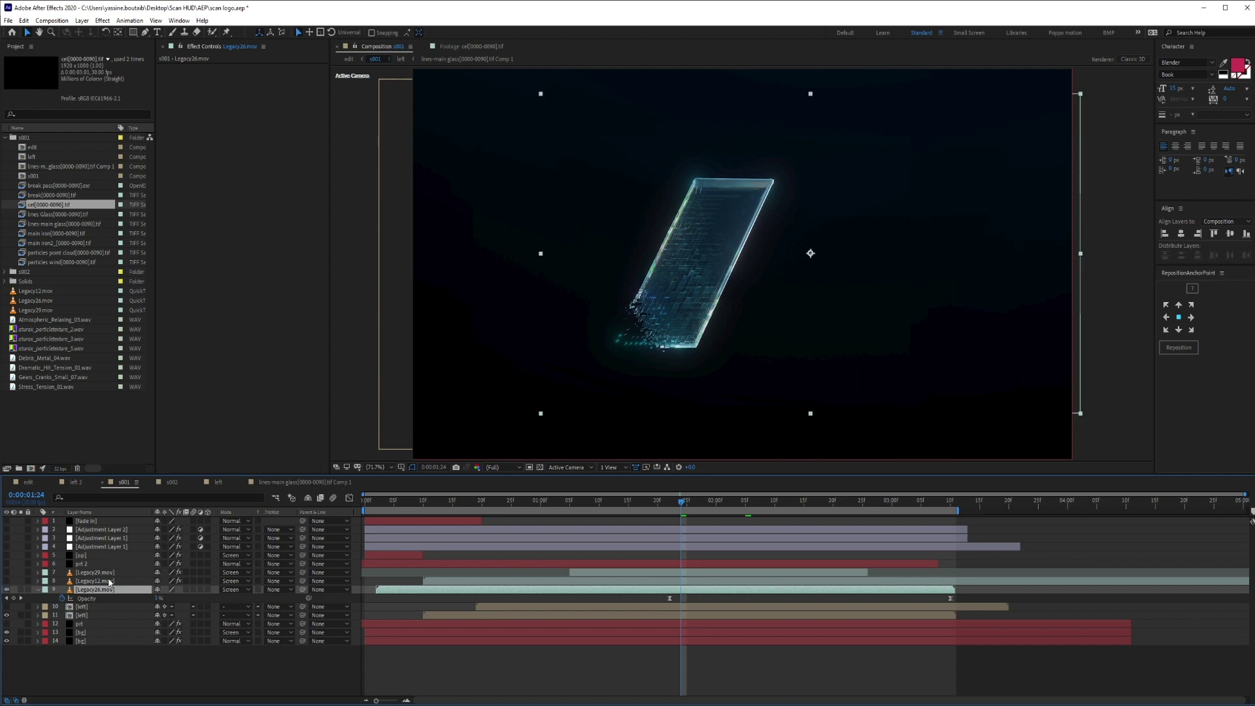
pyautogui.moveTo(682, 501); pyautogui.dragTo(760, 505)
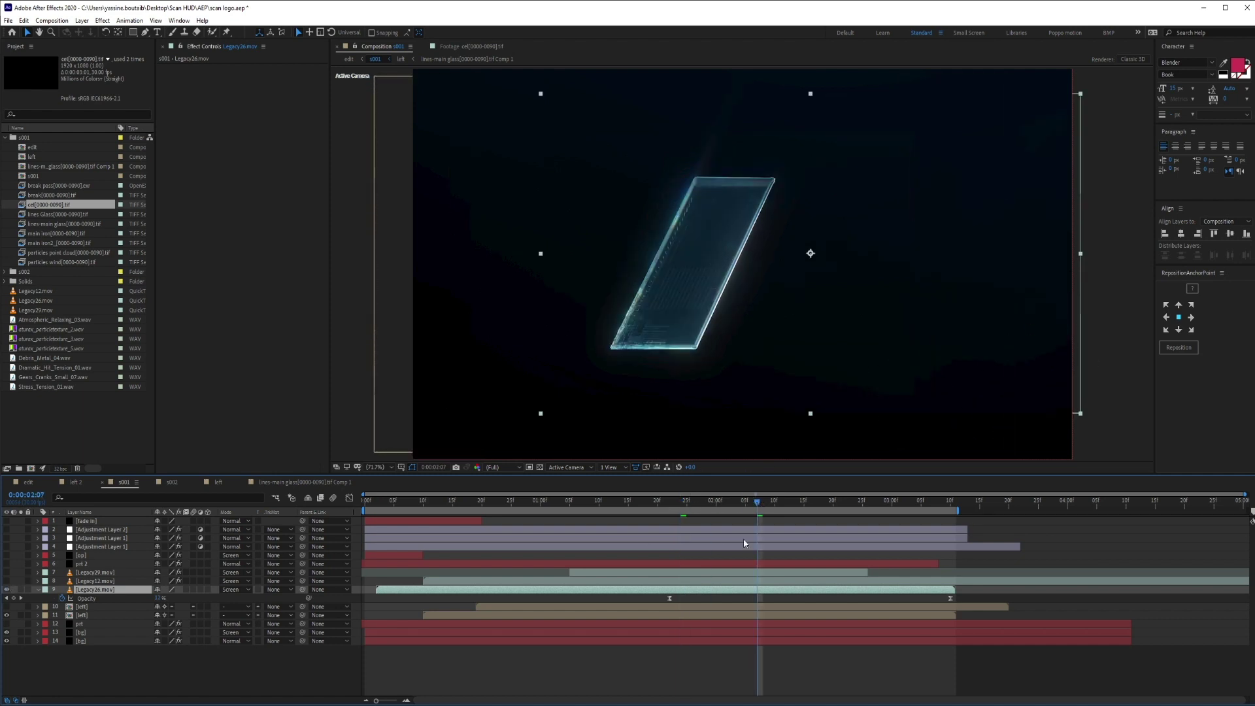
pyautogui.click(808, 505)
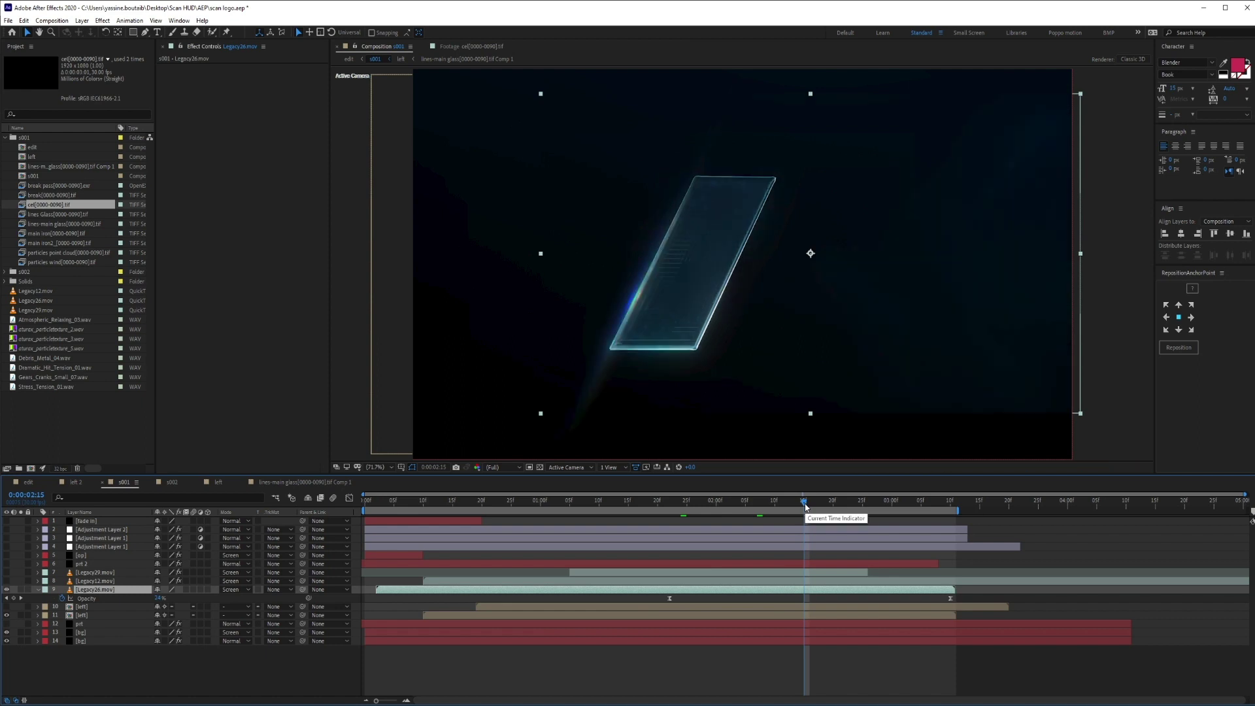
# Make the Legacy12.mov and Legacy29.mov layers visible and bring up the Particular settings of the prt 2 layer
pyautogui.click(7, 581)
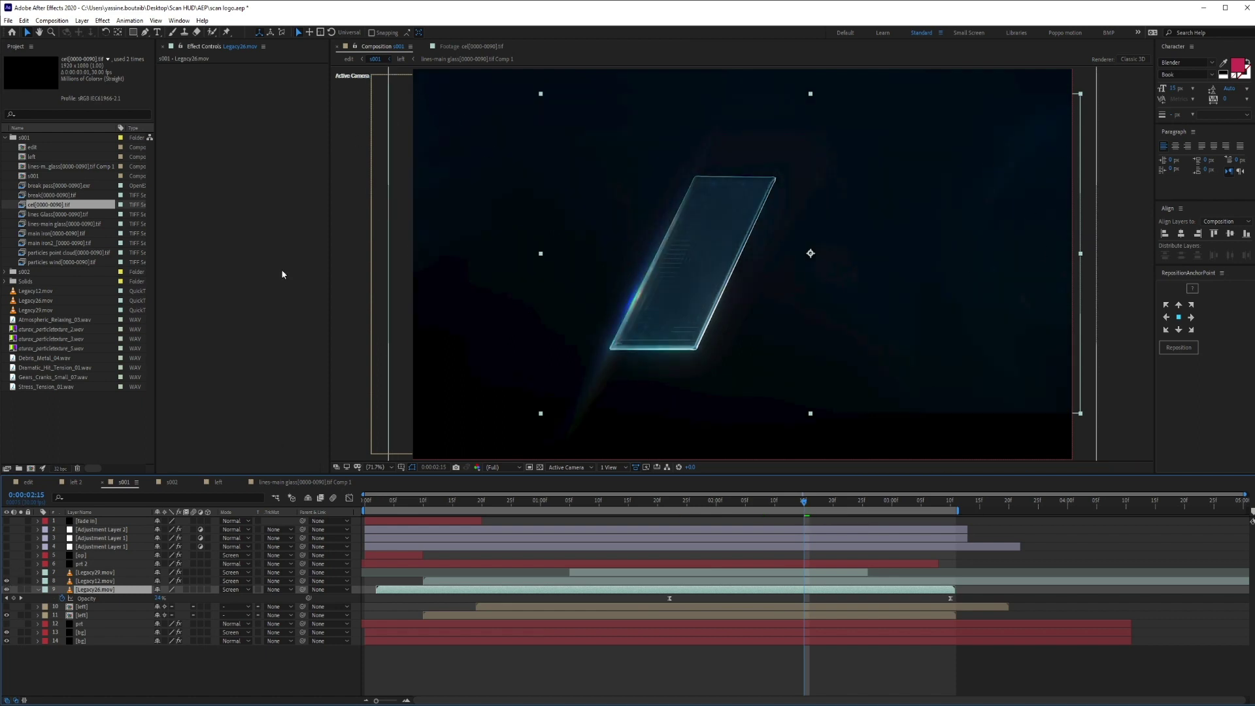
pyautogui.click(6, 573)
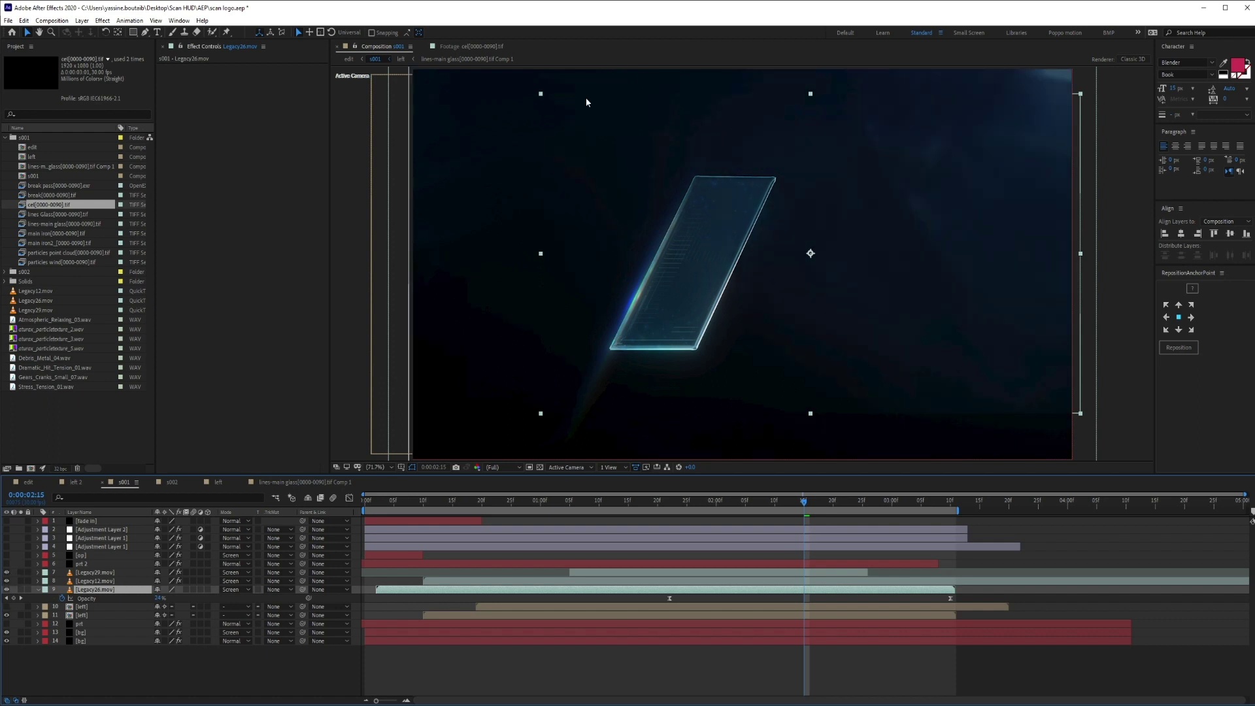
pyautogui.click(29, 531)
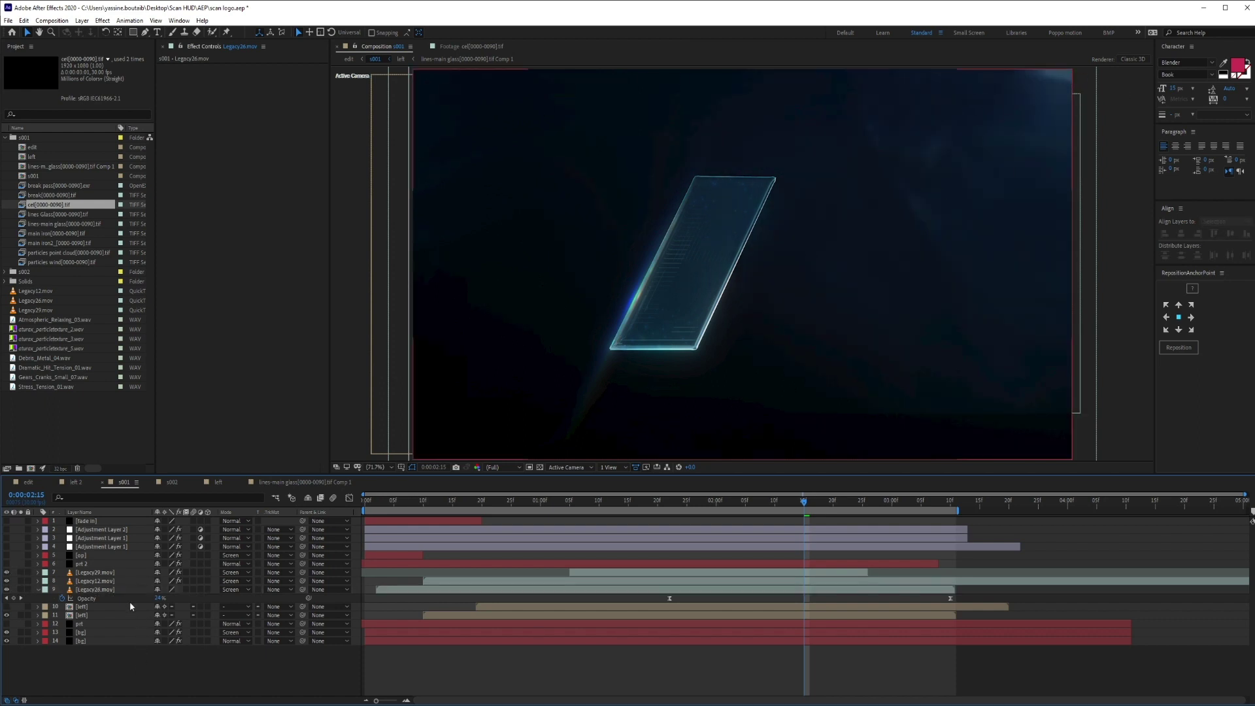
pyautogui.click(86, 565)
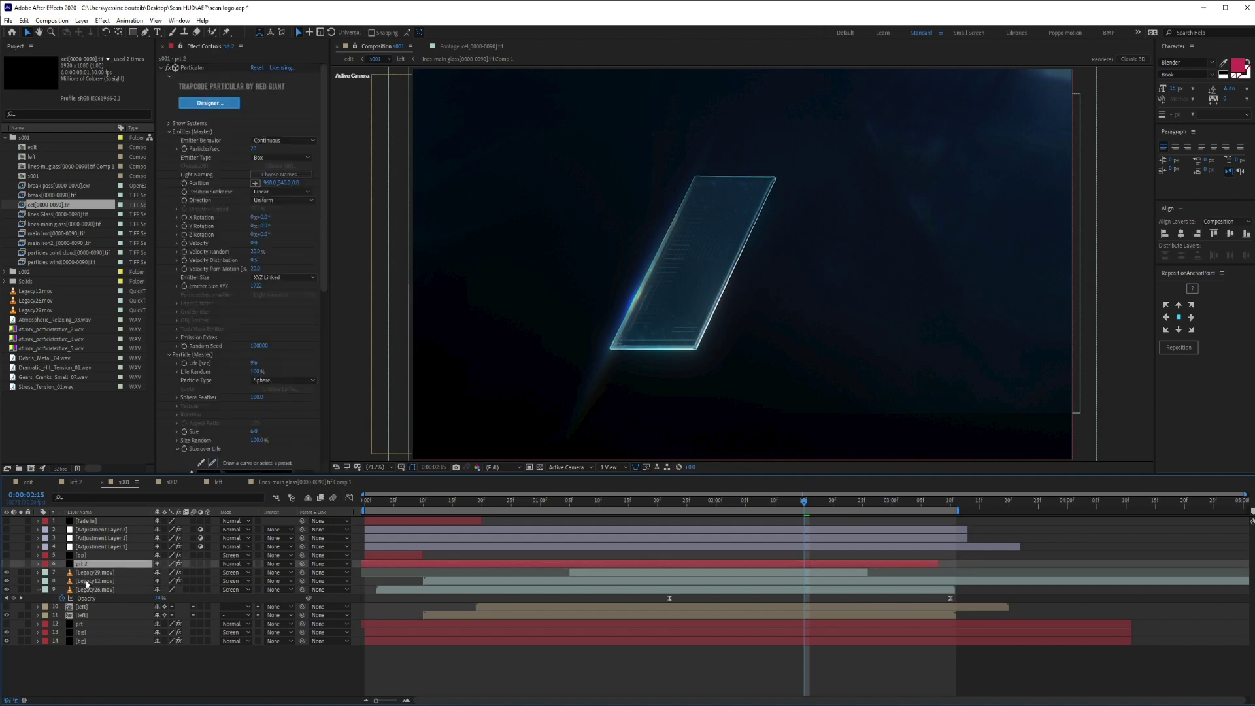
# Examine the letterbox Shape Layer 1 in the edit comp by soloing it over the transparency grid, and return to s001
pyautogui.click(352, 59)
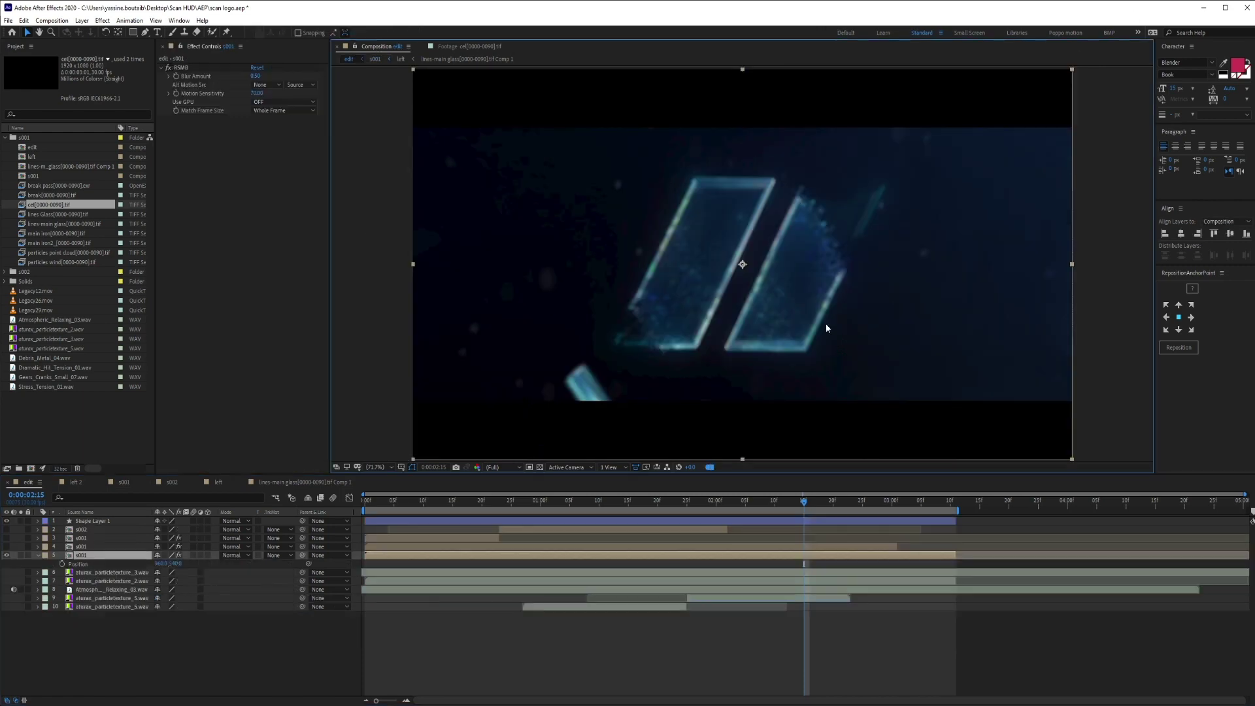
pyautogui.click(752, 521)
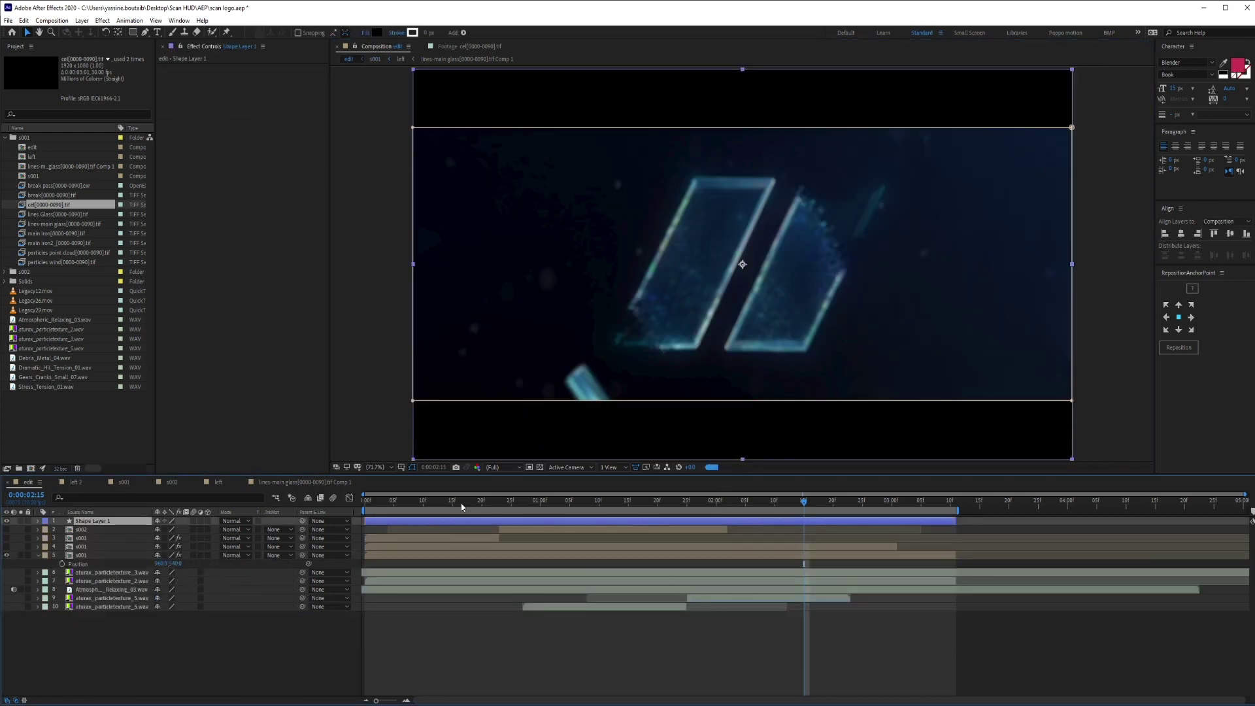
pyautogui.click(7, 521)
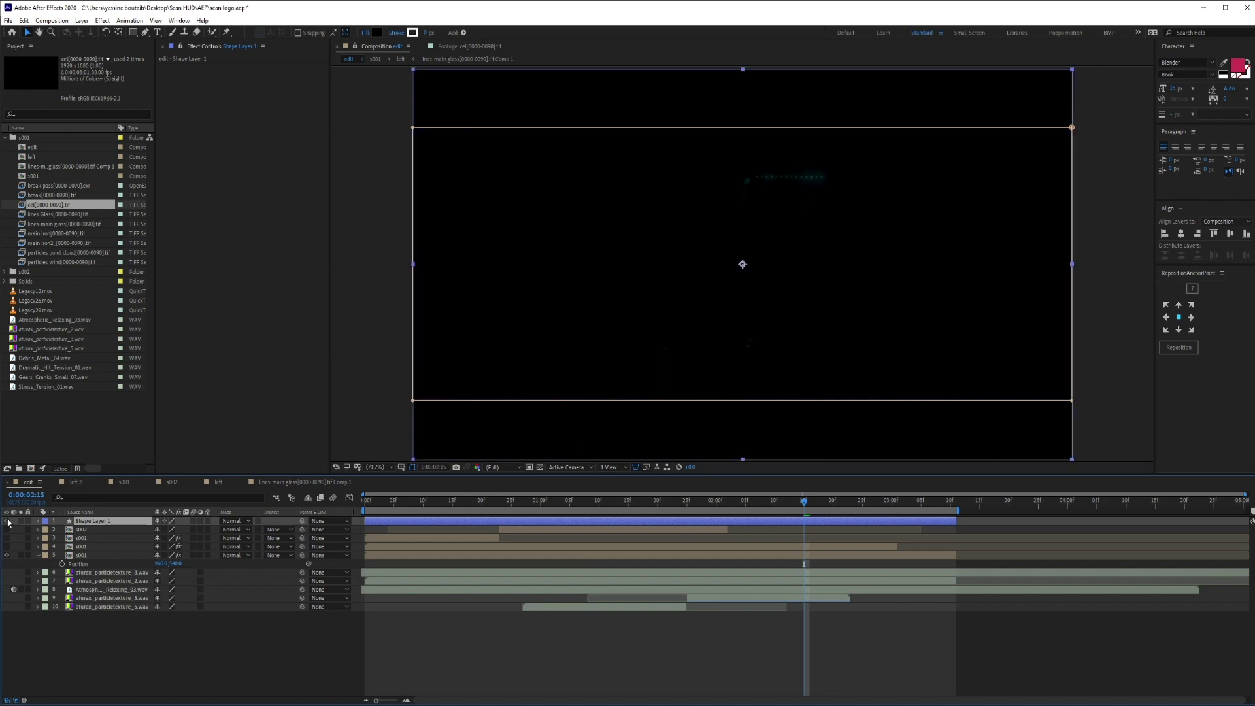
pyautogui.click(266, 644)
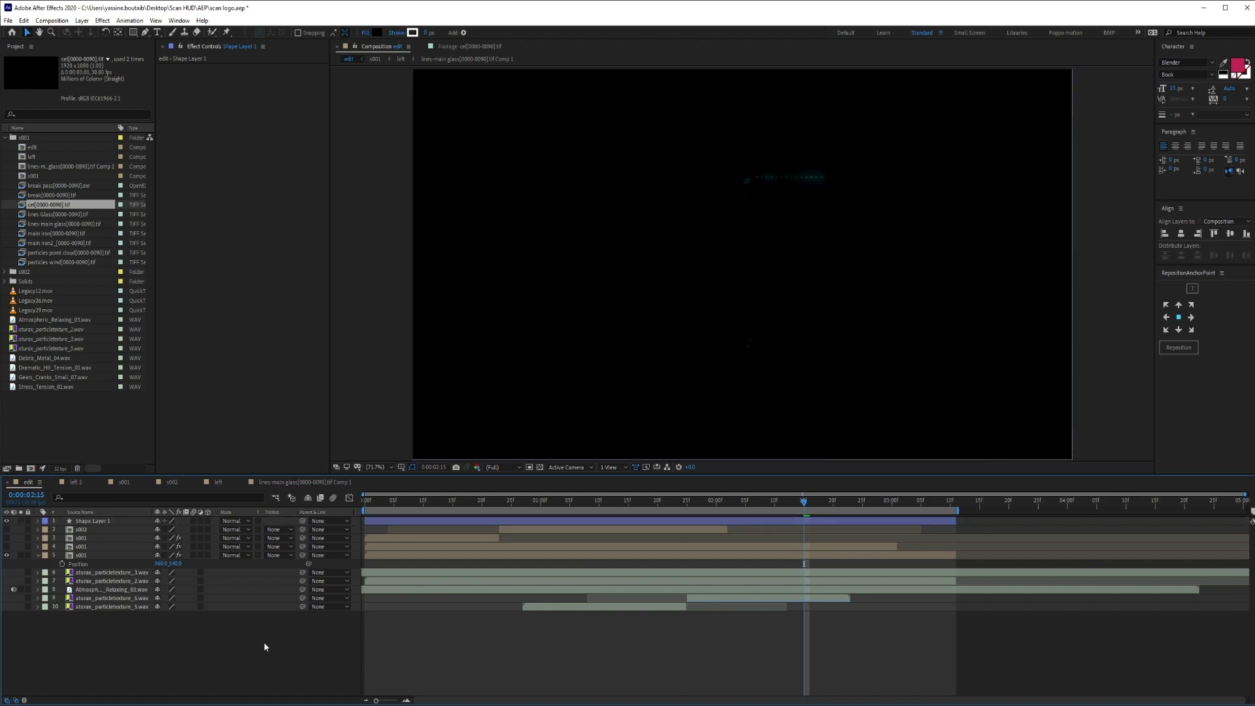
pyautogui.click(103, 523)
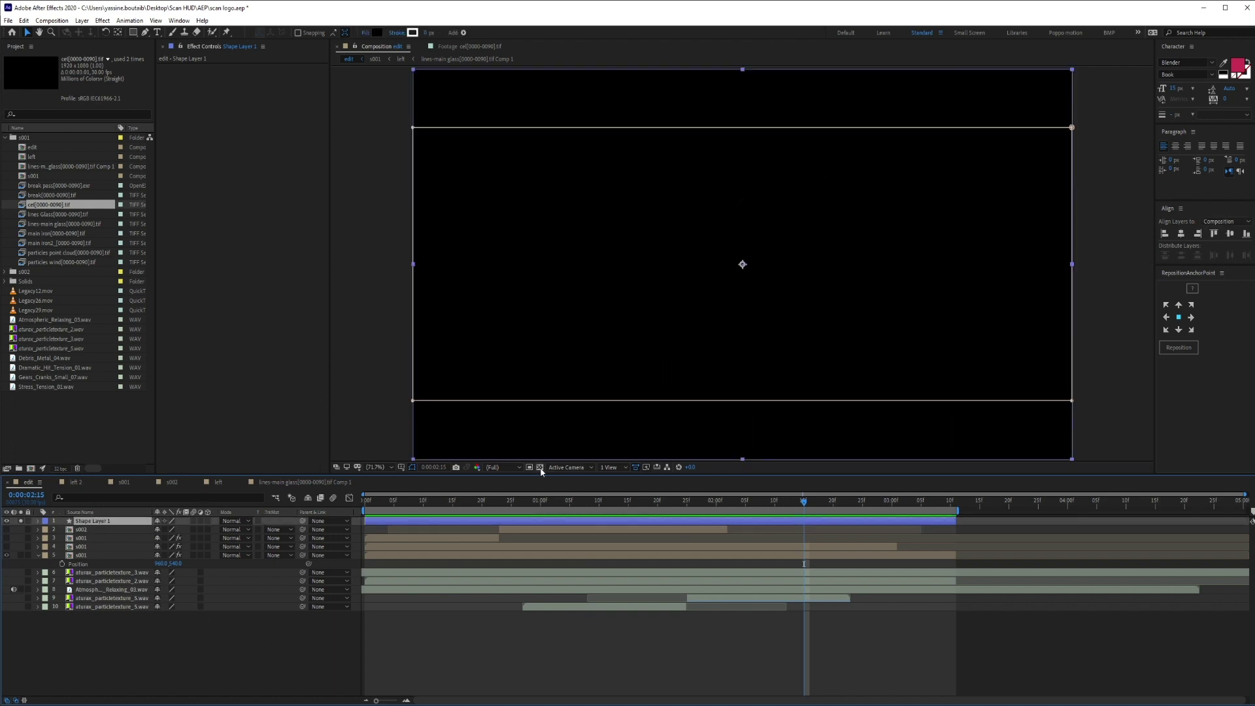
pyautogui.click(540, 468)
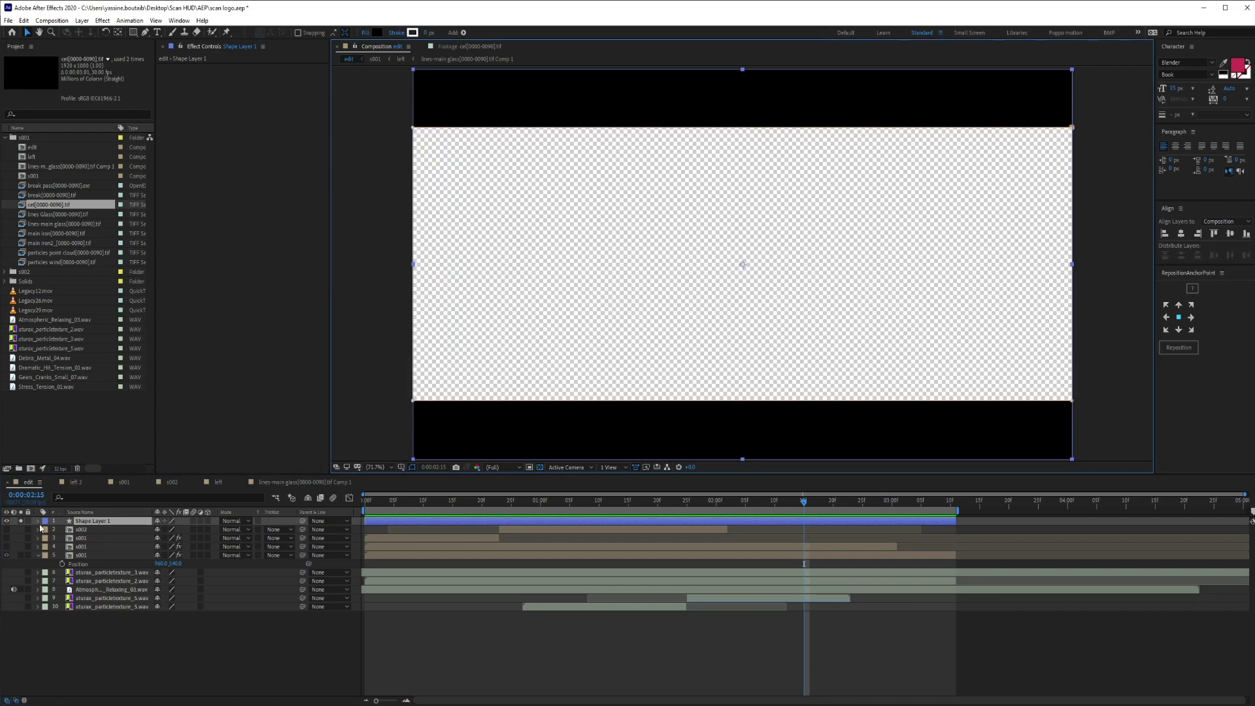
pyautogui.click(375, 69)
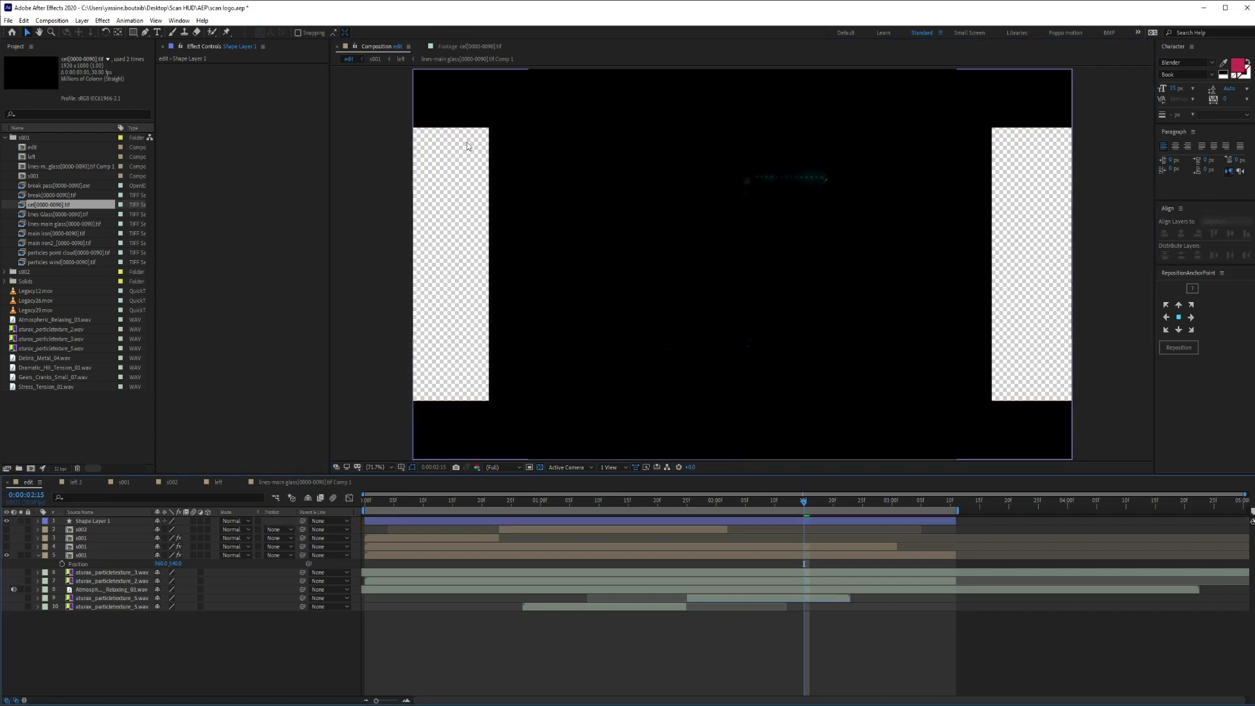
pyautogui.click(375, 58)
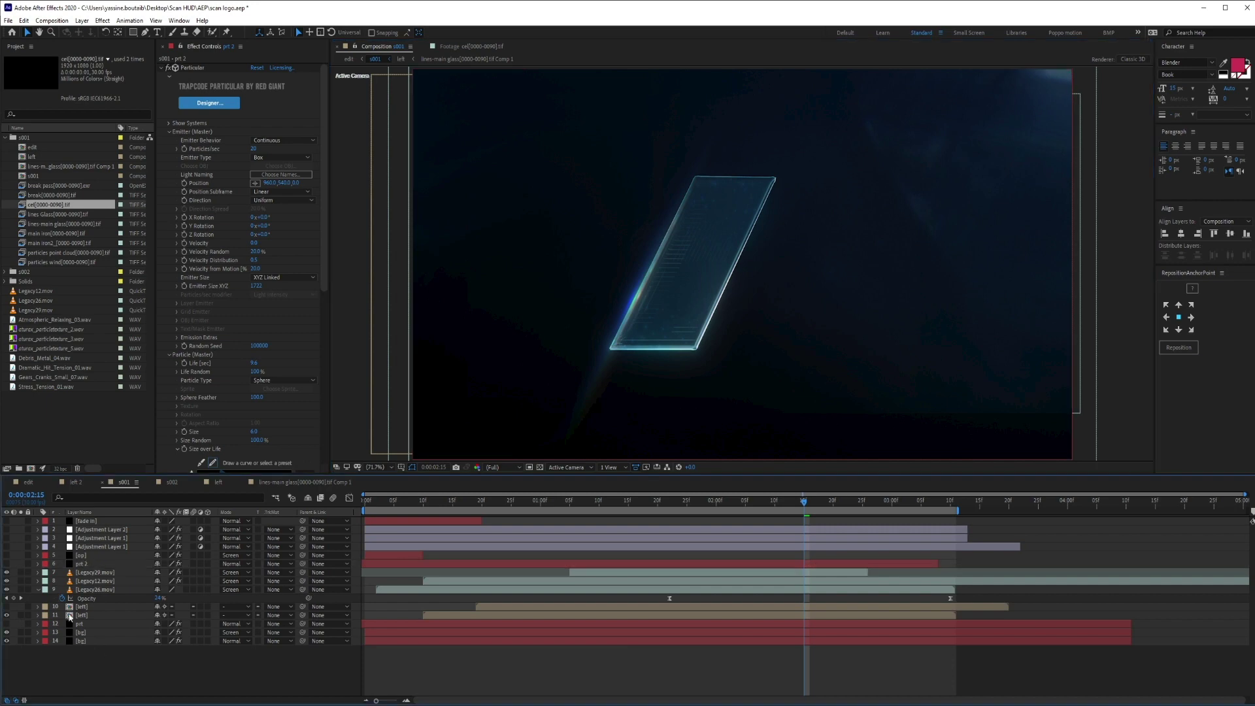
# Make the op flare layer visible and preview the opening of s001 from 0:00:00:00 to 0:00:00:17
pyautogui.click(90, 557)
pyautogui.click(7, 556)
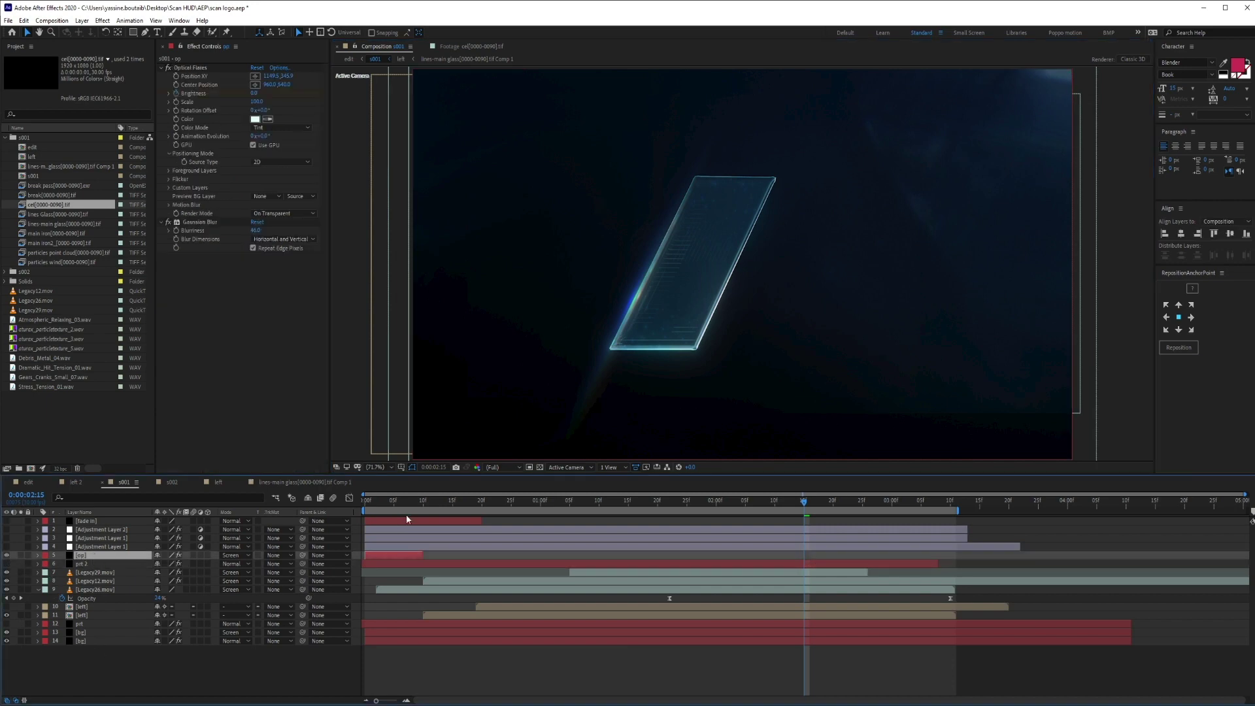
pyautogui.click(395, 503)
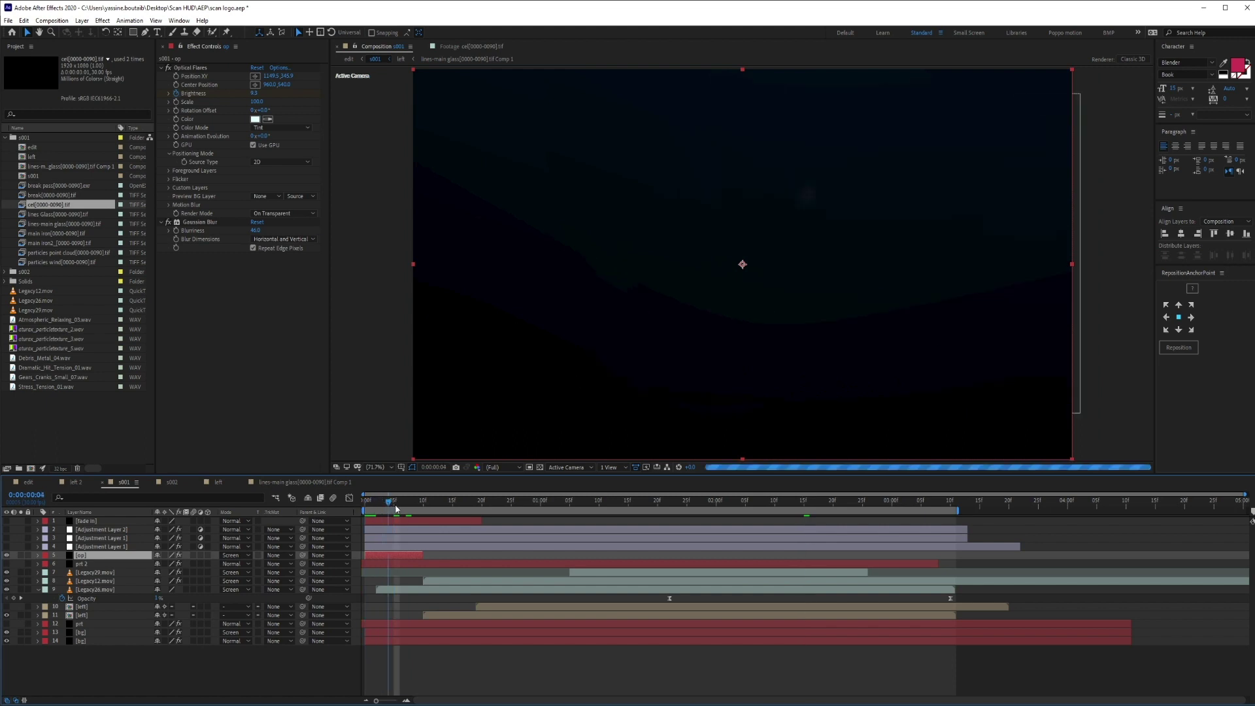
pyautogui.click(370, 502)
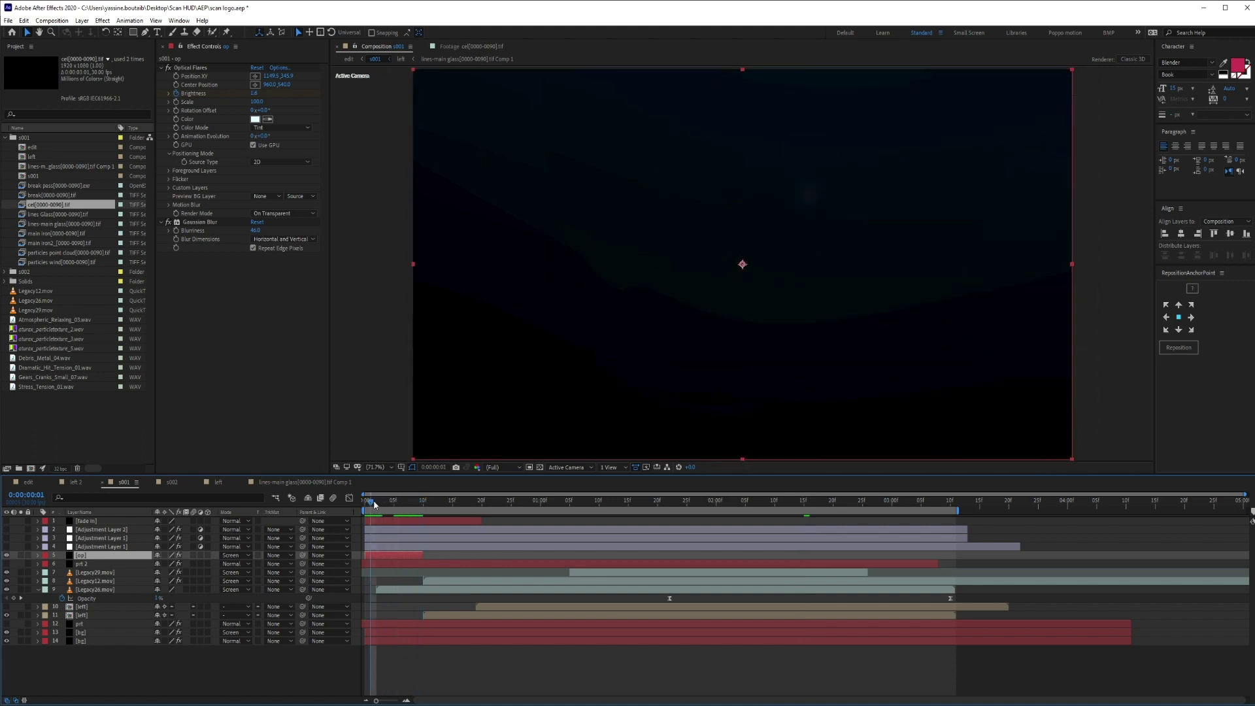
pyautogui.moveTo(370, 502)
pyautogui.mouseDown()
pyautogui.moveTo(411, 502)
pyautogui.moveTo(365, 502)
pyautogui.mouseUp()
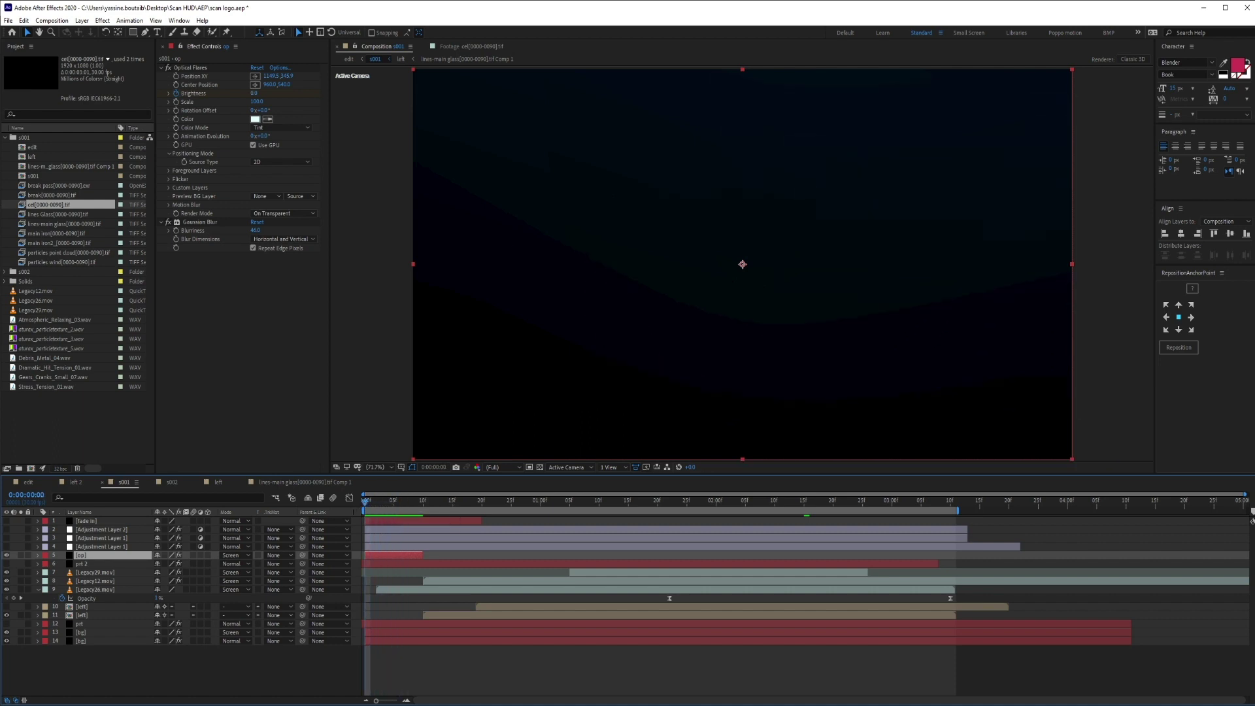
pyautogui.press('space')
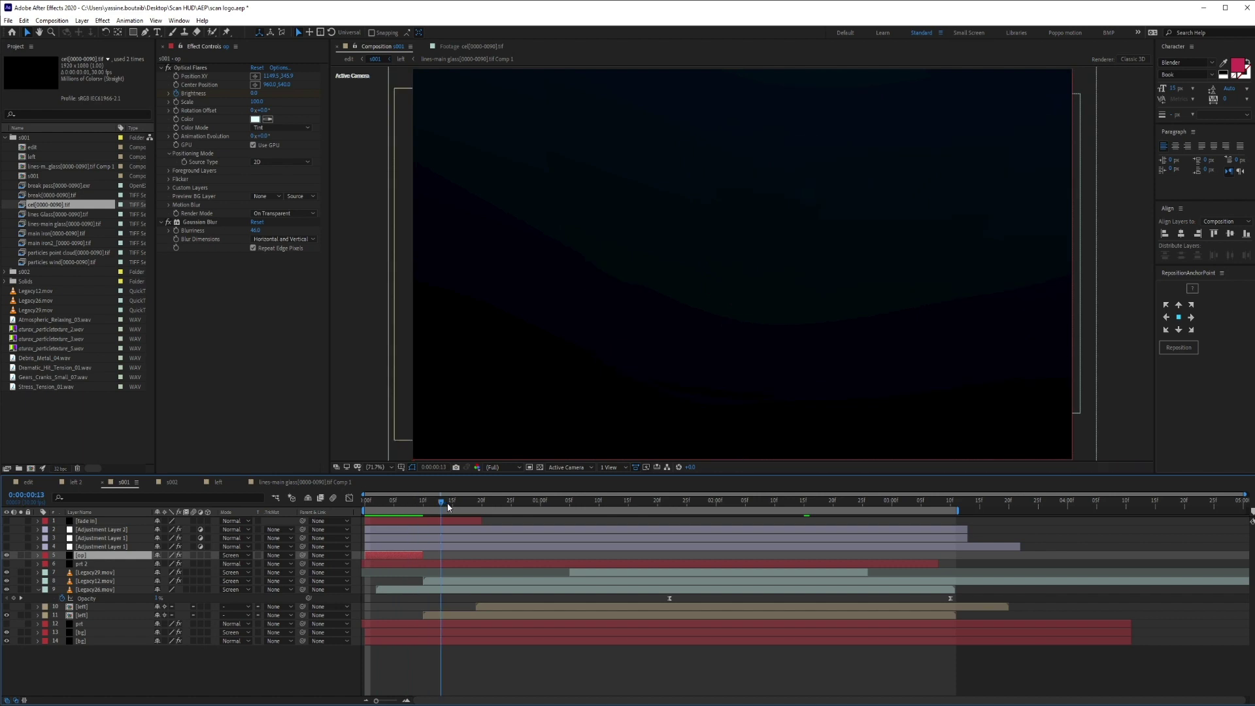
pyautogui.press('space')
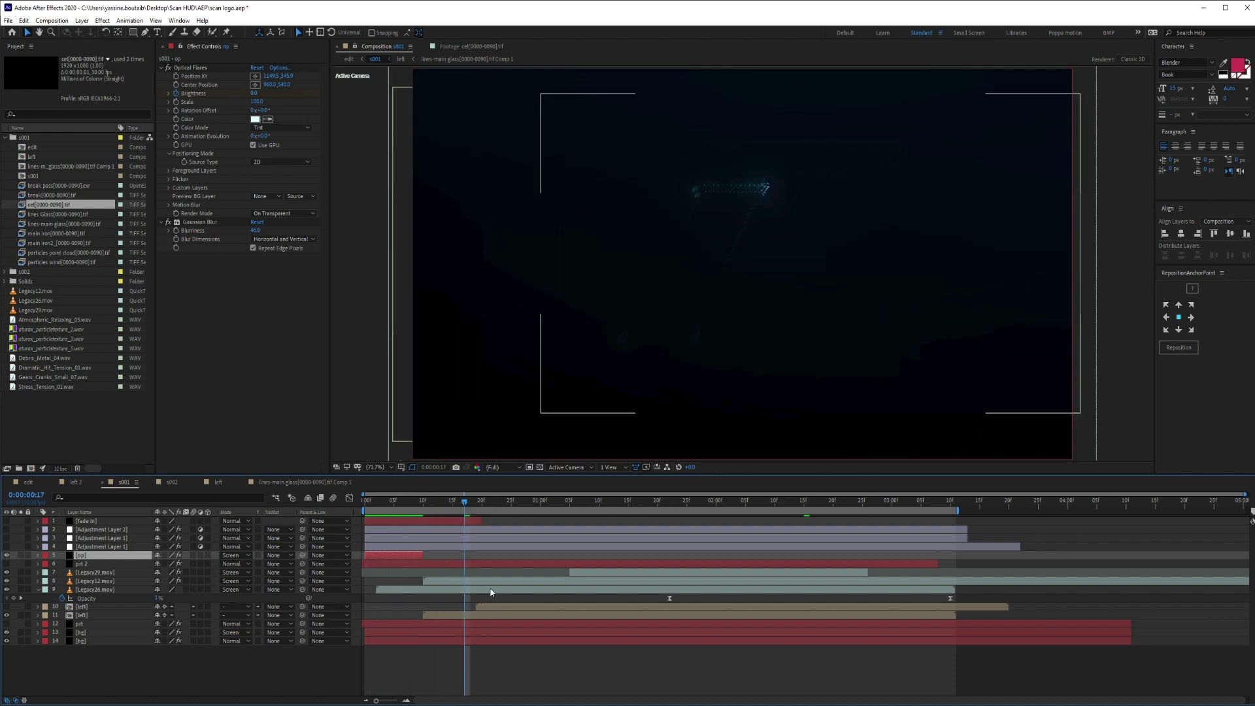
# Make the lower Adjustment Layer 1 visible in s001 and check its grading at 0:00:01:10
pyautogui.click(87, 547)
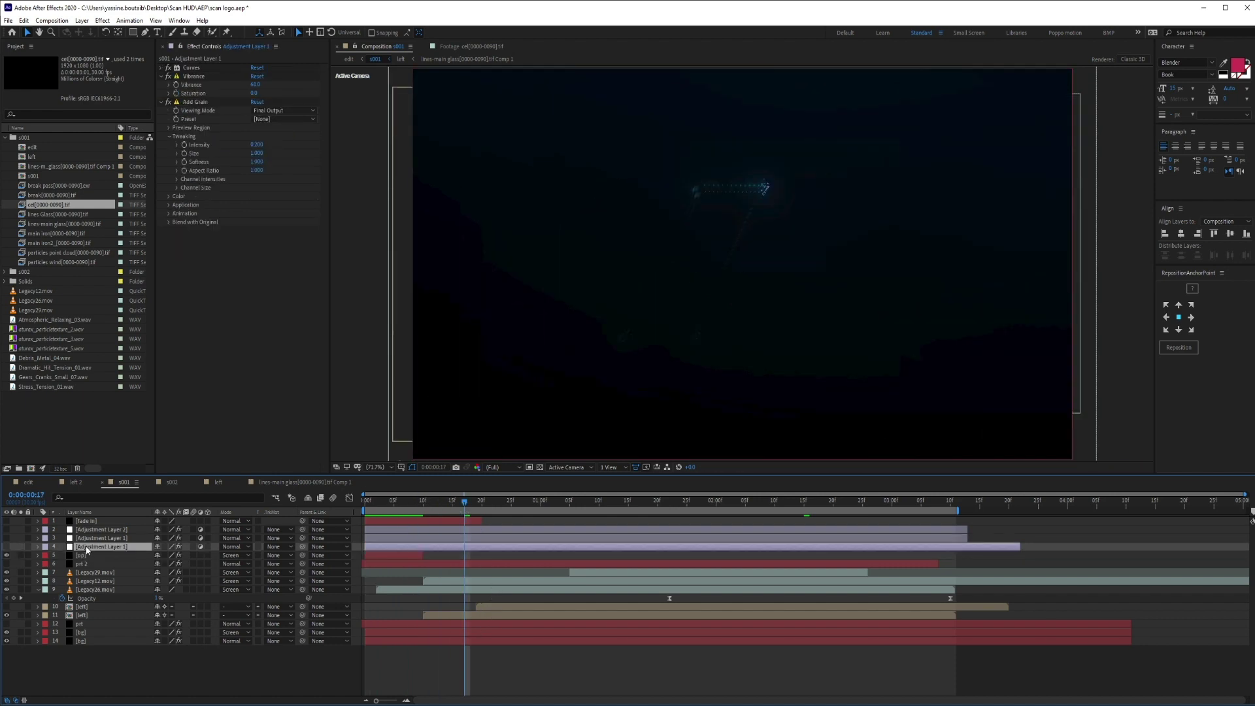
pyautogui.click(600, 504)
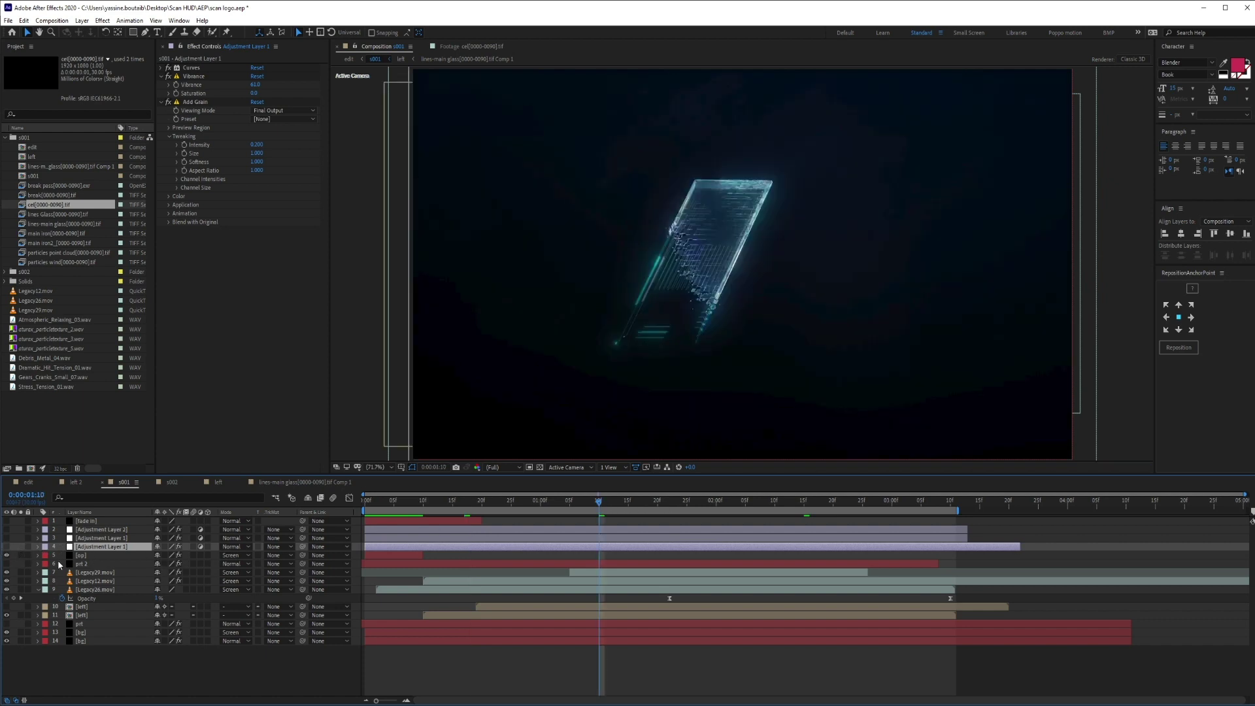
pyautogui.click(7, 547)
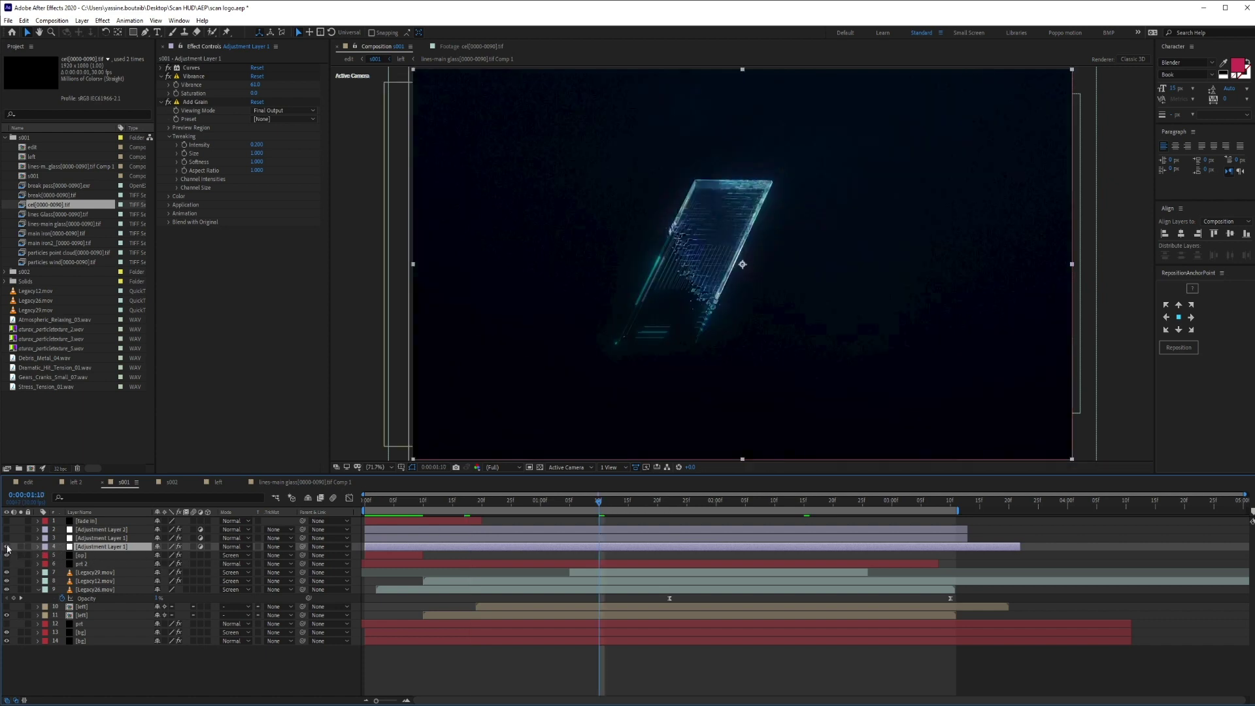
# Review the lower adjustment layer's Curves, Vibrance and Add Grain effects, keeping only the Vibrance settings expanded
pyautogui.click(161, 76)
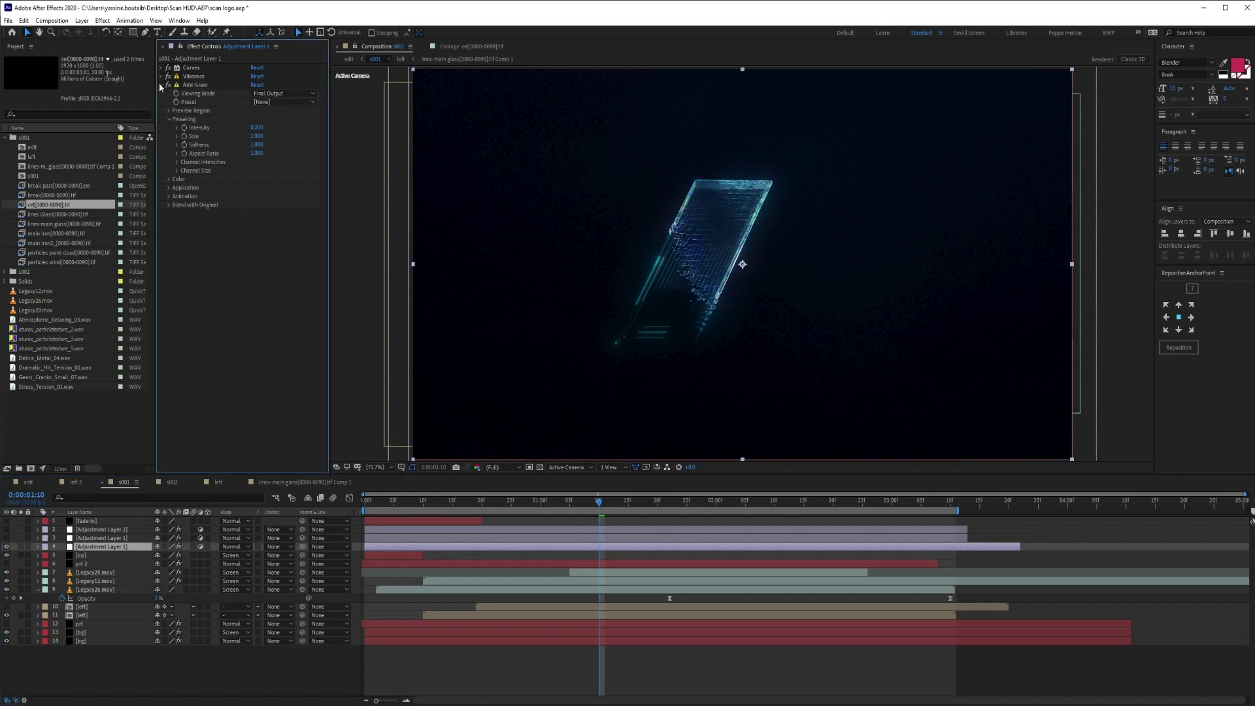
pyautogui.click(161, 85)
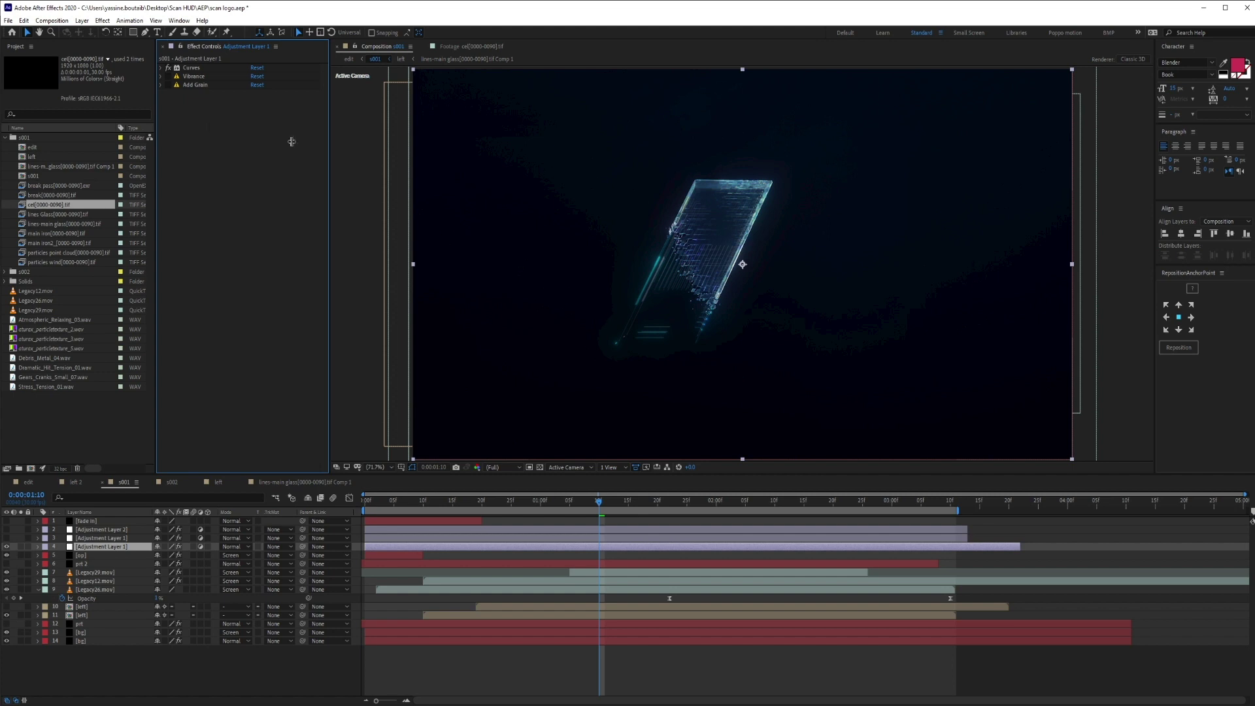
pyautogui.click(168, 76)
pyautogui.click(161, 77)
pyautogui.click(176, 104)
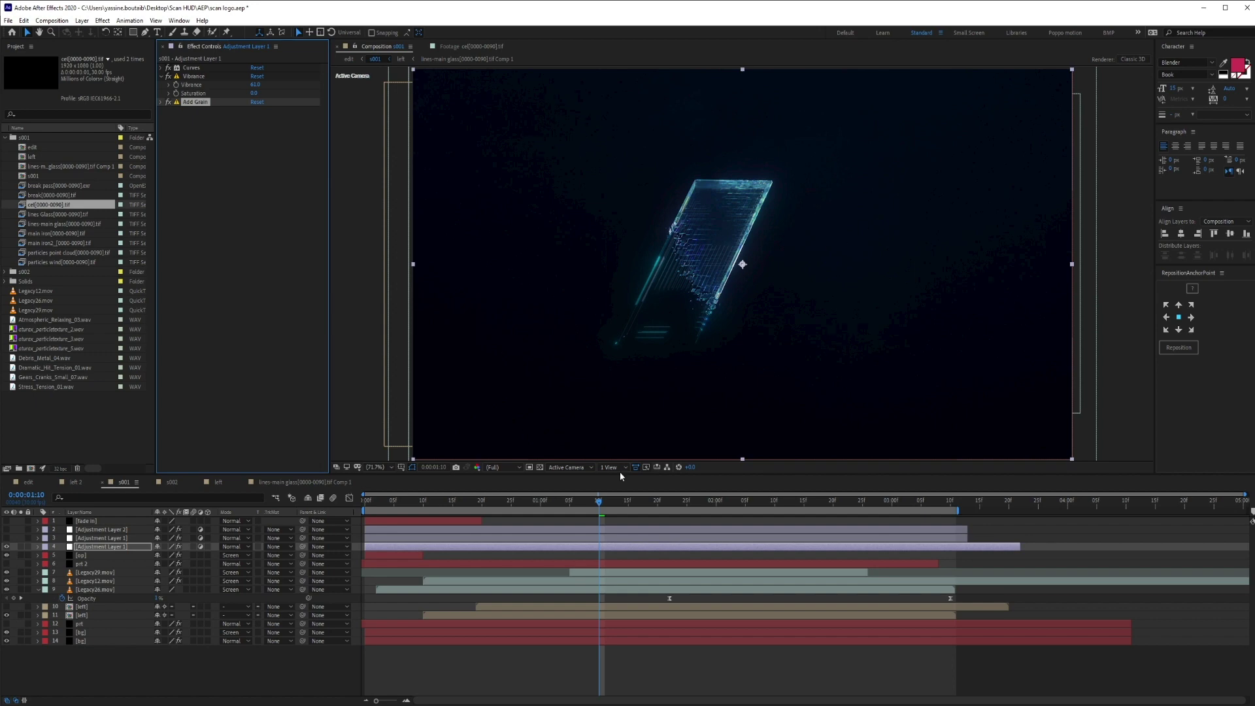
# Make the upper Adjustment Layer 1 visible and bring up its Radial Blur and Camera Lens Blur settings
pyautogui.click(98, 538)
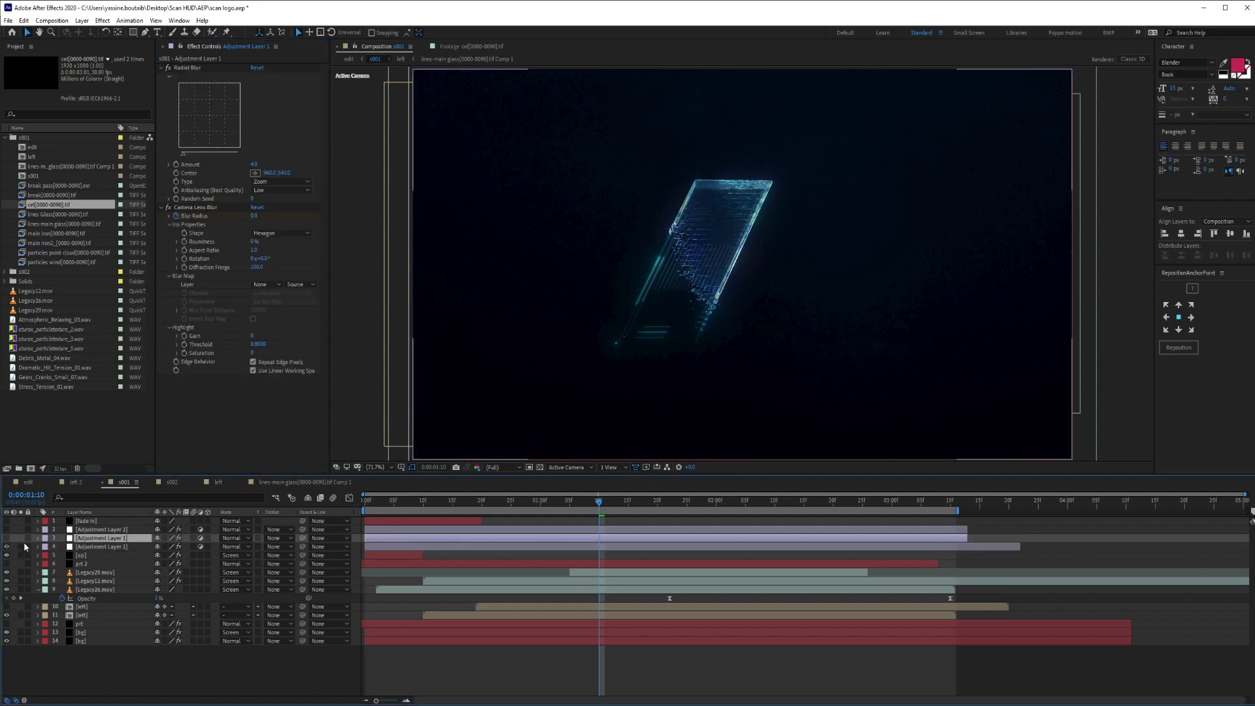
pyautogui.click(8, 538)
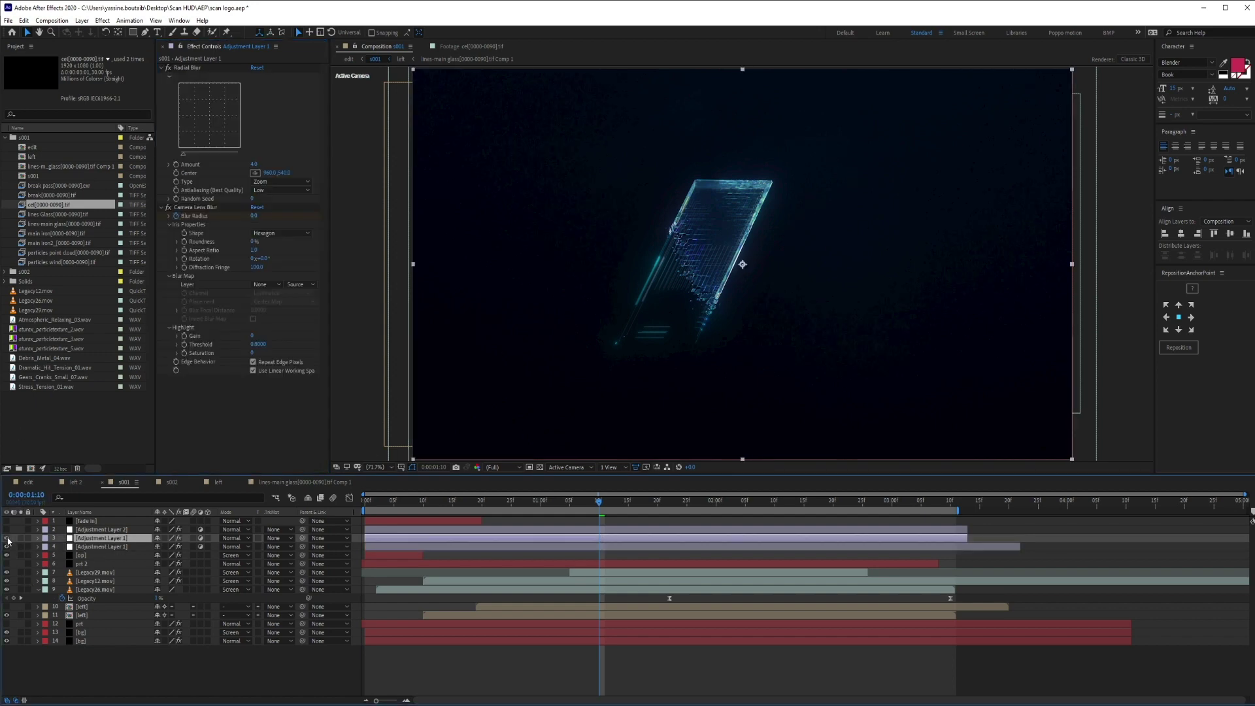
pyautogui.click(186, 68)
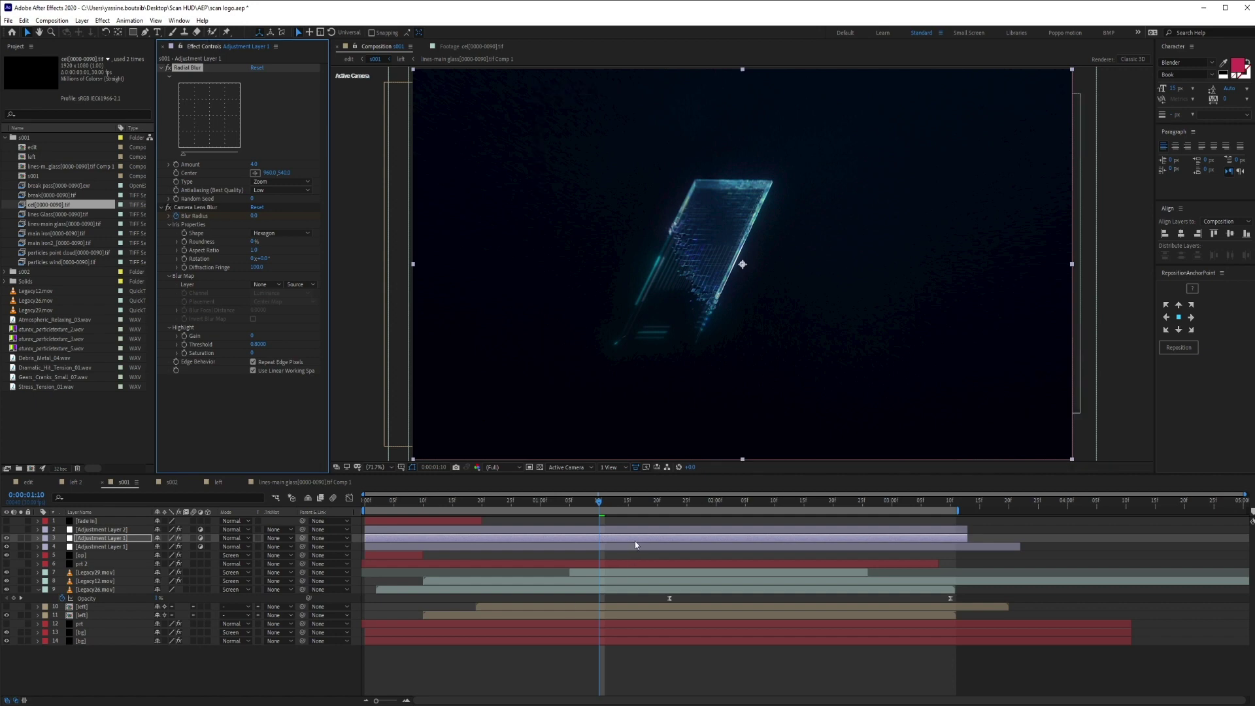
# Reveal the layer's Blur Radius keyframes and compare the frames at 0:00:01:25, 0:00:02:15 and 0:00:00:25
pyautogui.press('u')
pyautogui.click(685, 505)
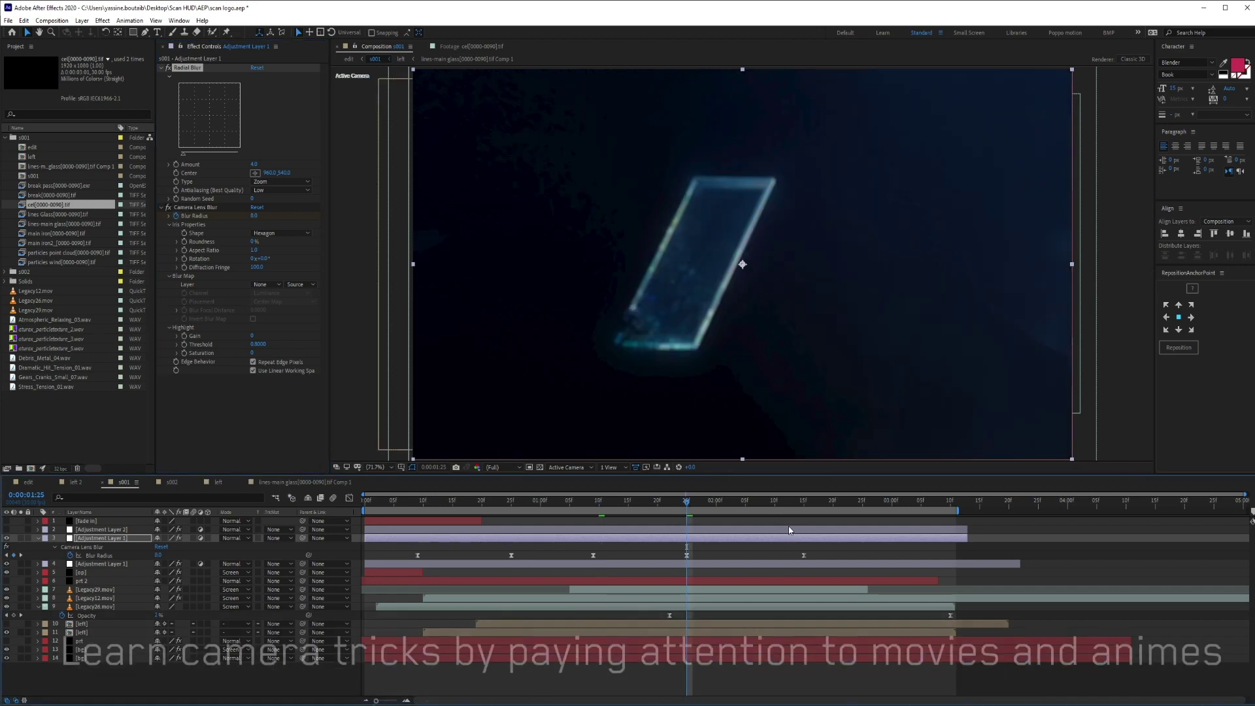
pyautogui.click(804, 500)
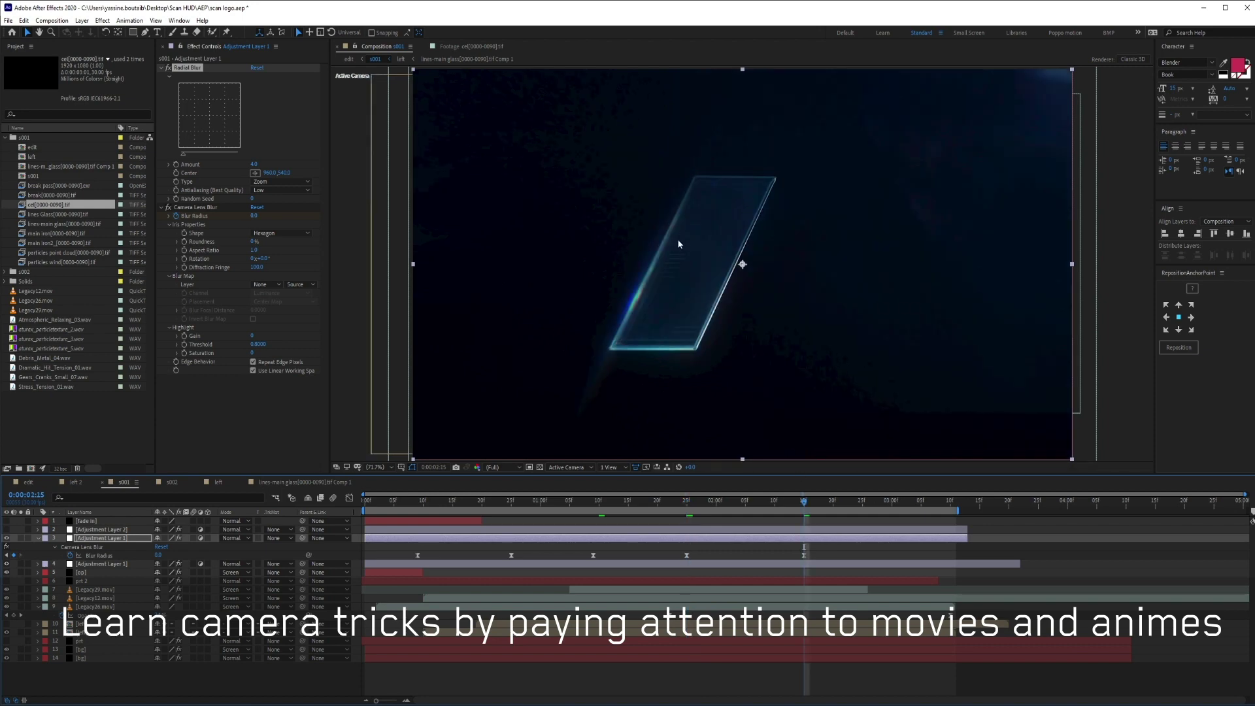
pyautogui.click(511, 501)
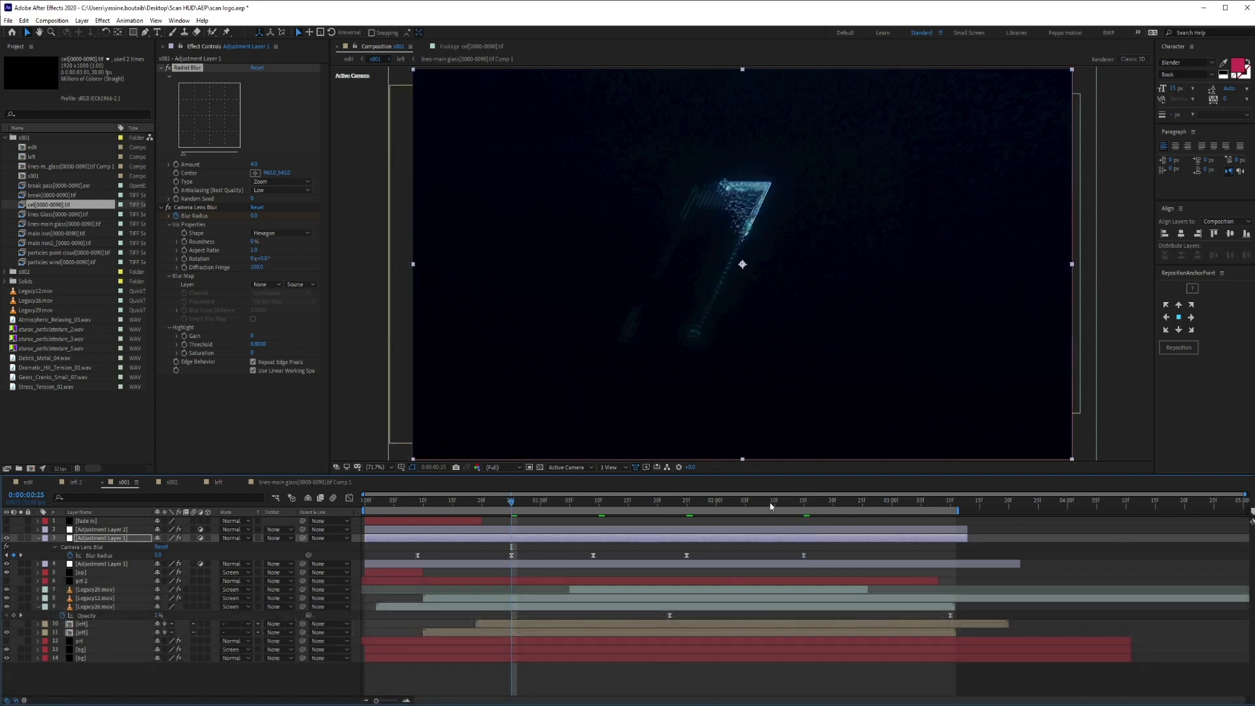
pyautogui.click(806, 508)
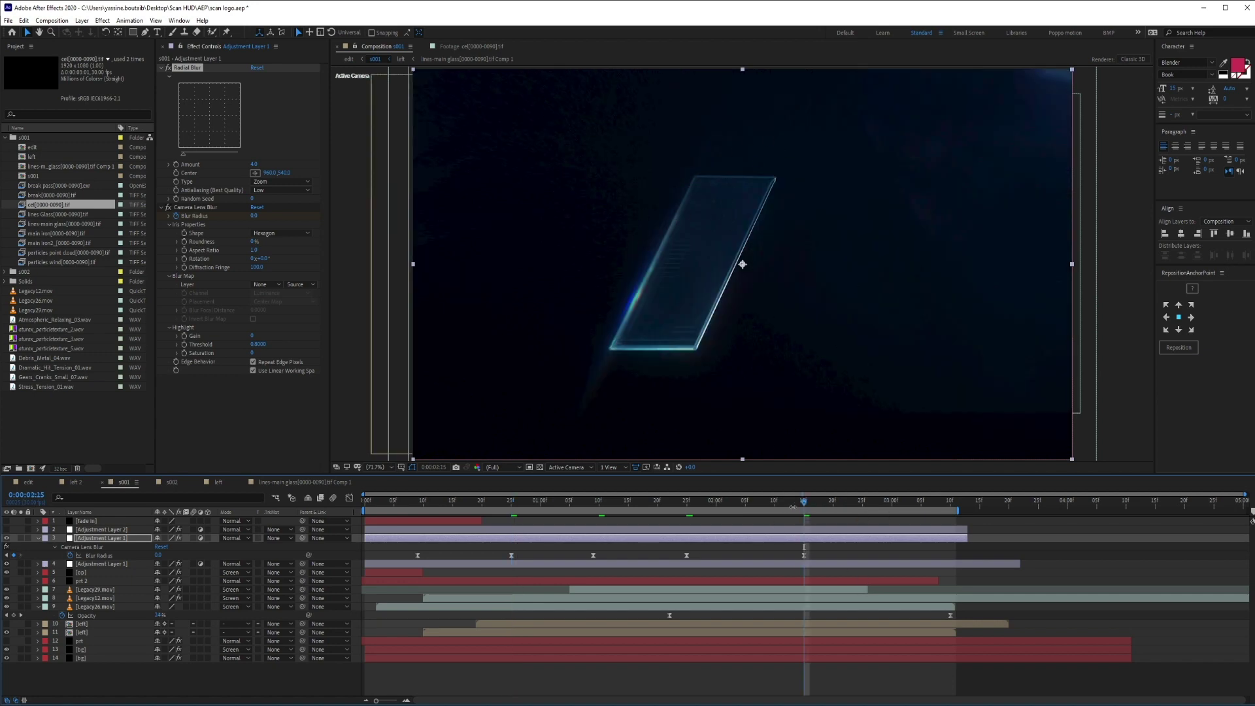
pyautogui.click(73, 540)
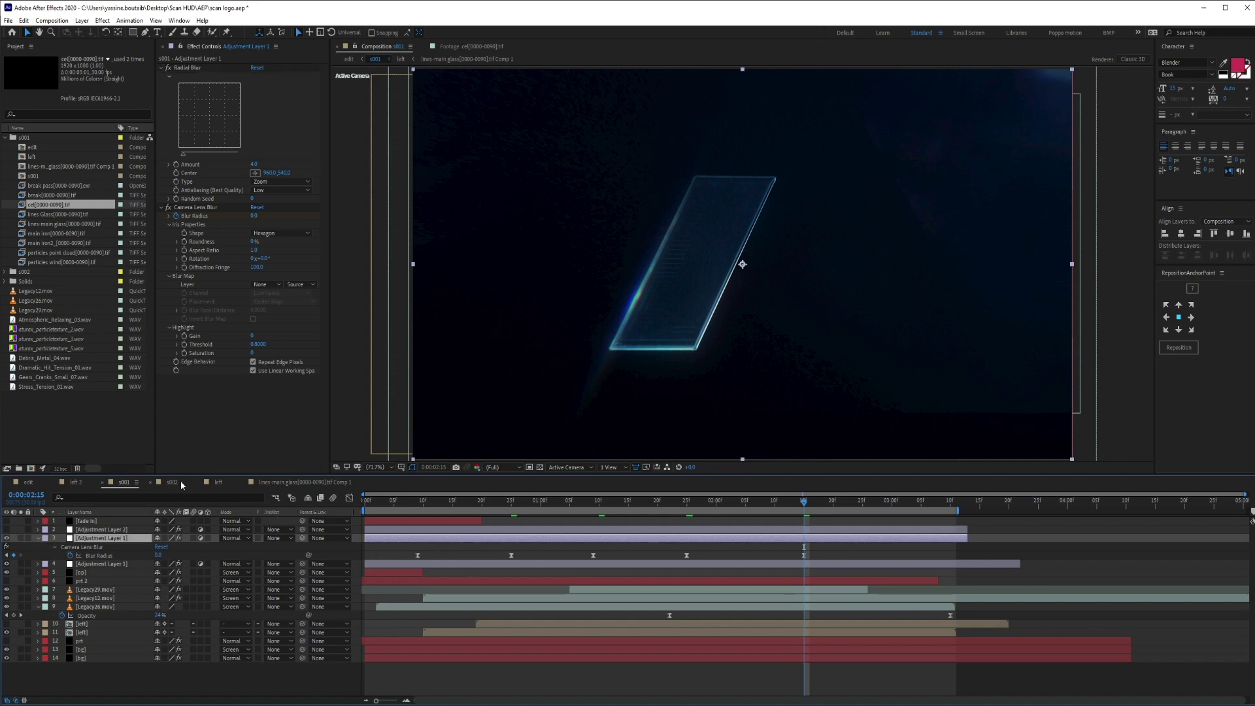
# Add the particles wind layer to the soloed layers in the left precomp and return to s001
pyautogui.doubleClick(90, 628)
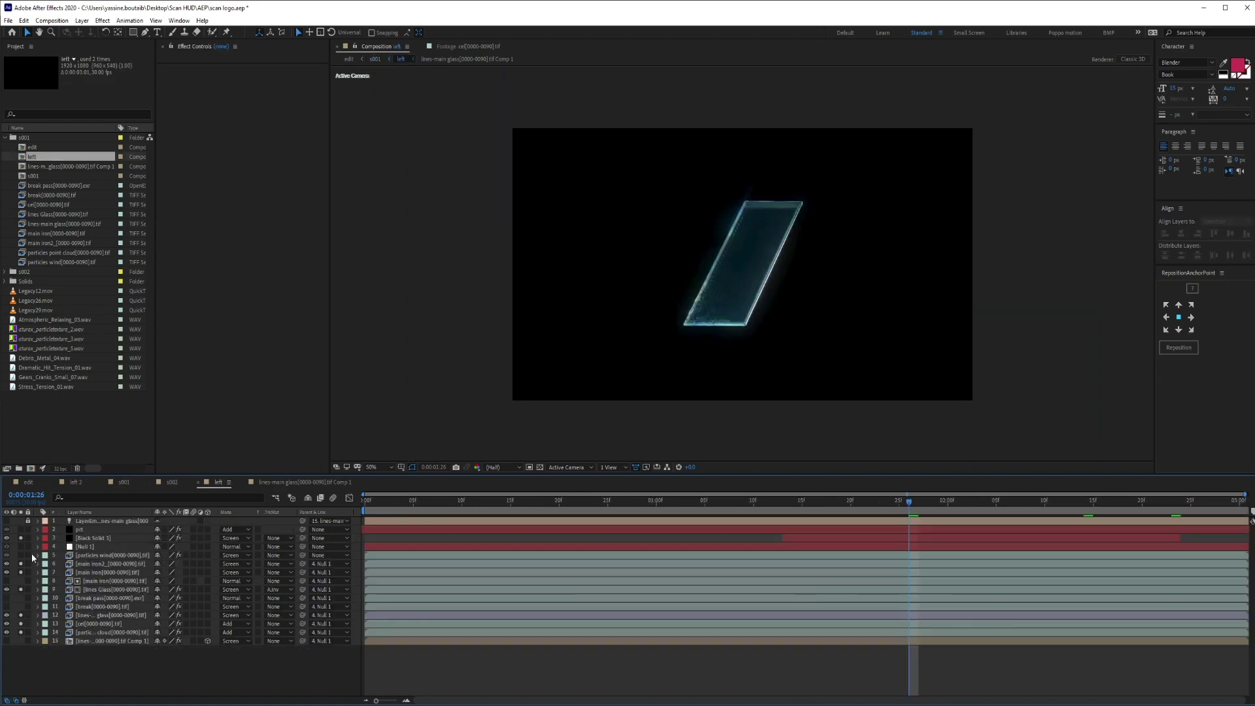
pyautogui.click(21, 555)
pyautogui.click(376, 59)
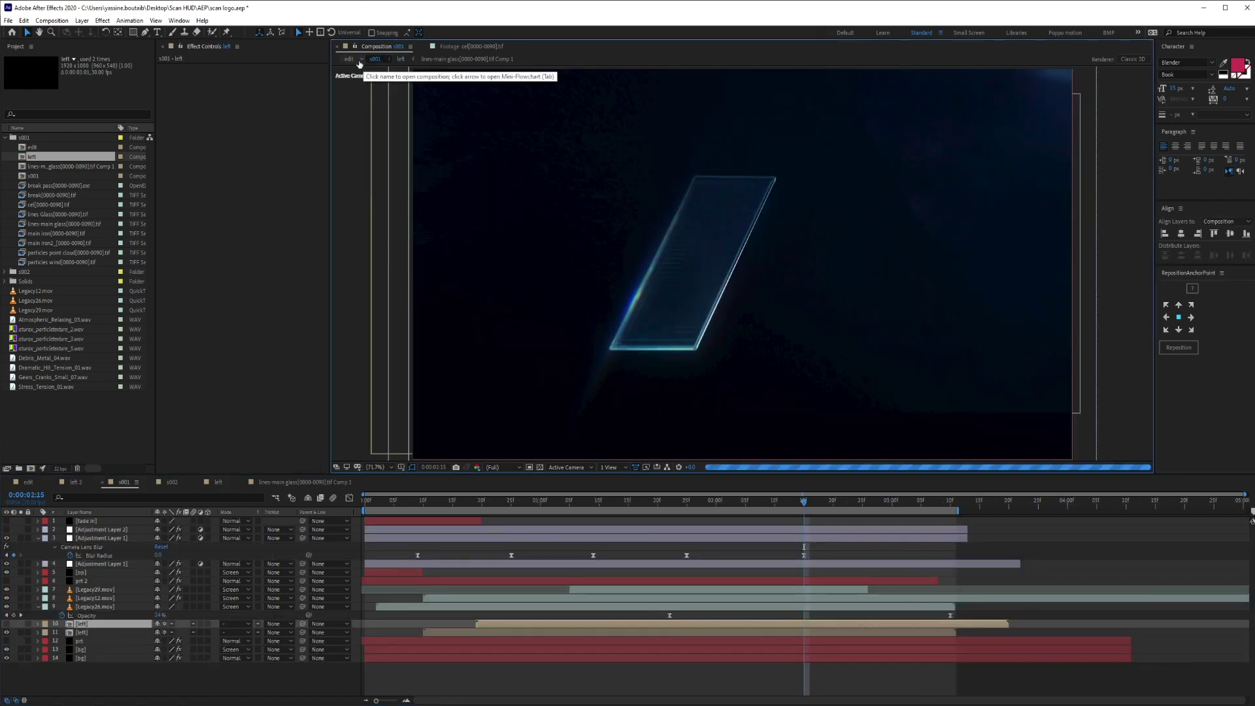
# Make Adjustment Layer 2 visible and reveal its Mask Path keyframes
pyautogui.click(88, 529)
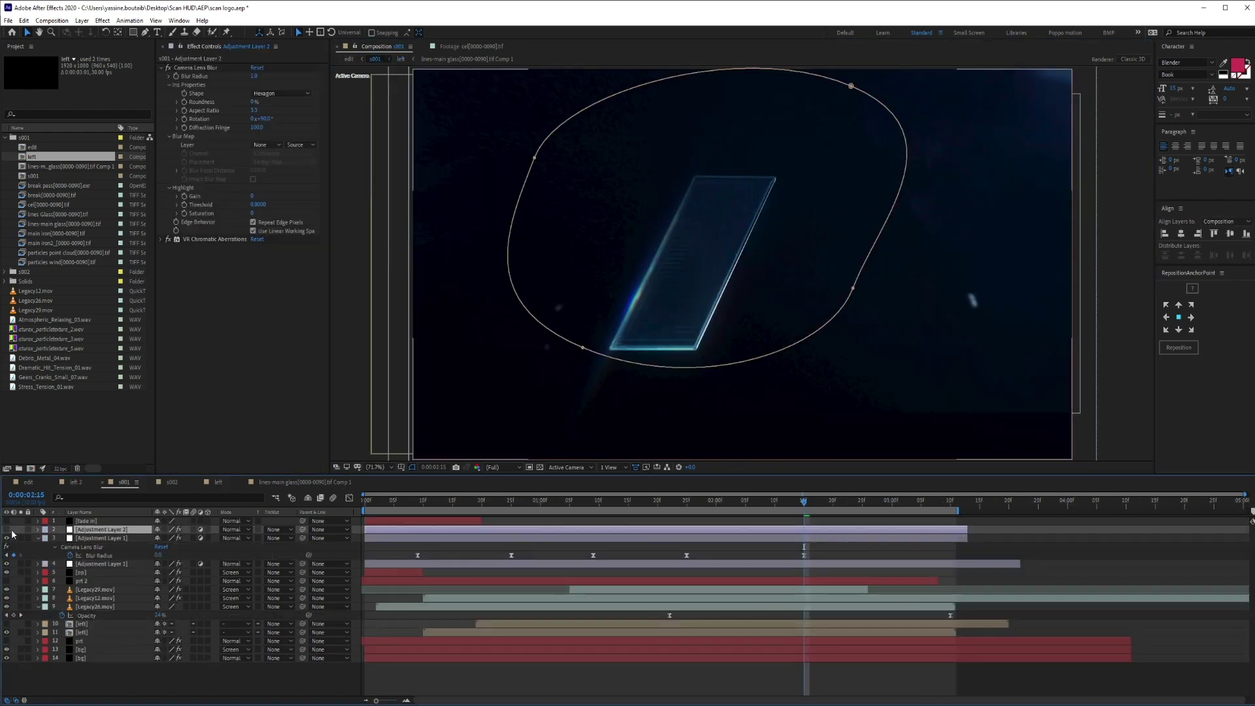
pyautogui.click(8, 530)
pyautogui.press('m')
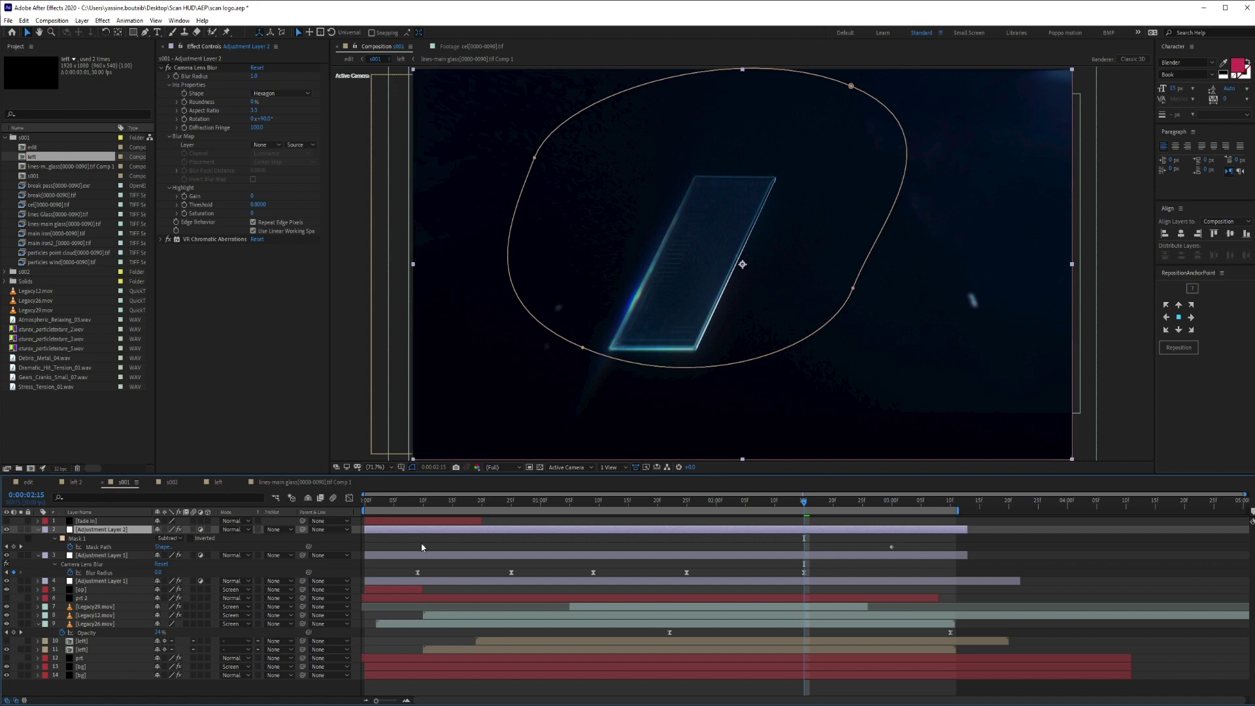
# Examine how Adjustment Layer 2's mask moves from 0:00:00:10 to 0:00:03:04, ending at 0:00:00:12
pyautogui.click(425, 501)
pyautogui.moveTo(424, 502); pyautogui.dragTo(393, 501)
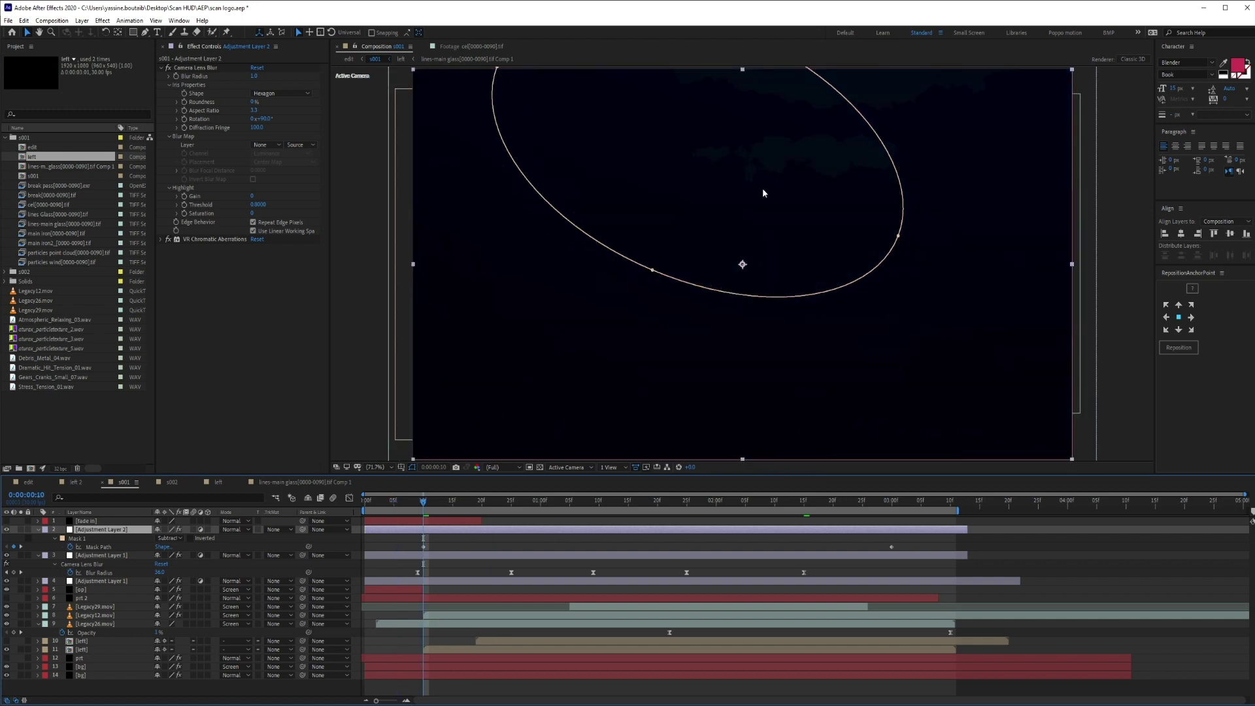
pyautogui.moveTo(423, 504); pyautogui.dragTo(914, 531)
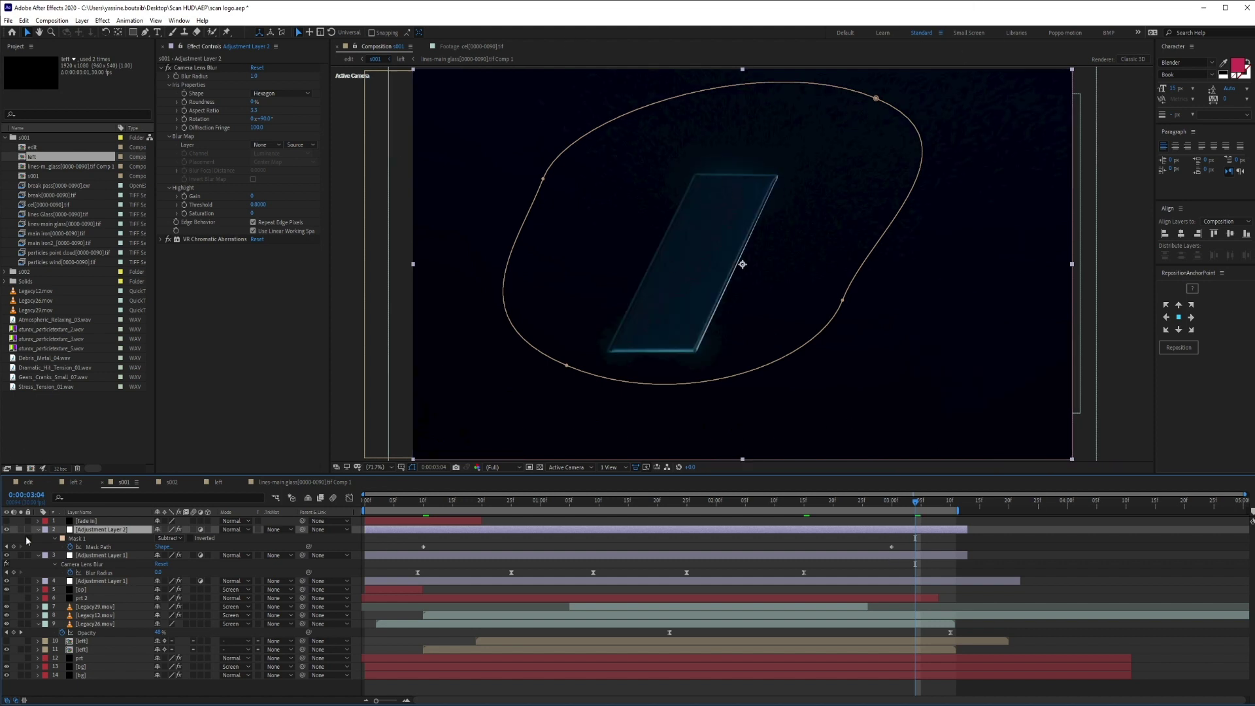
pyautogui.moveTo(392, 504); pyautogui.dragTo(435, 507)
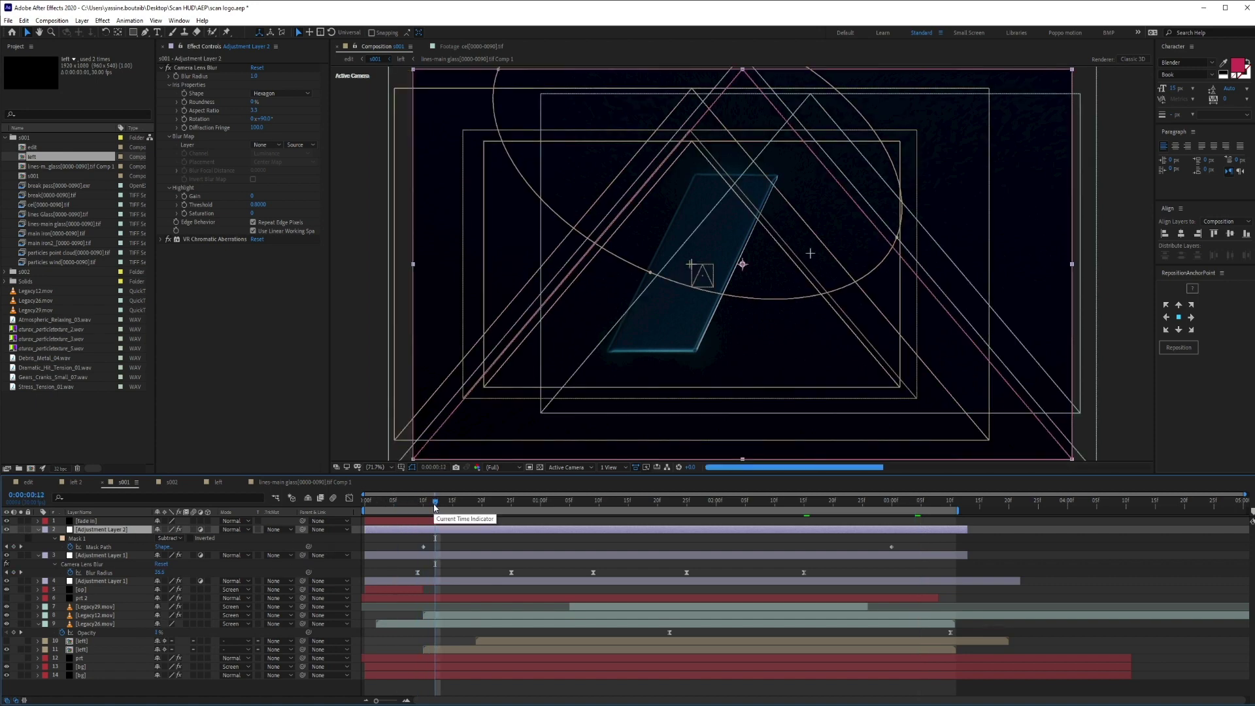
# Solo the prt particle layer and inspect its particles at 0:00:02:08 with the viewer exposure raised to +12.5
pyautogui.click(128, 686)
pyautogui.click(102, 658)
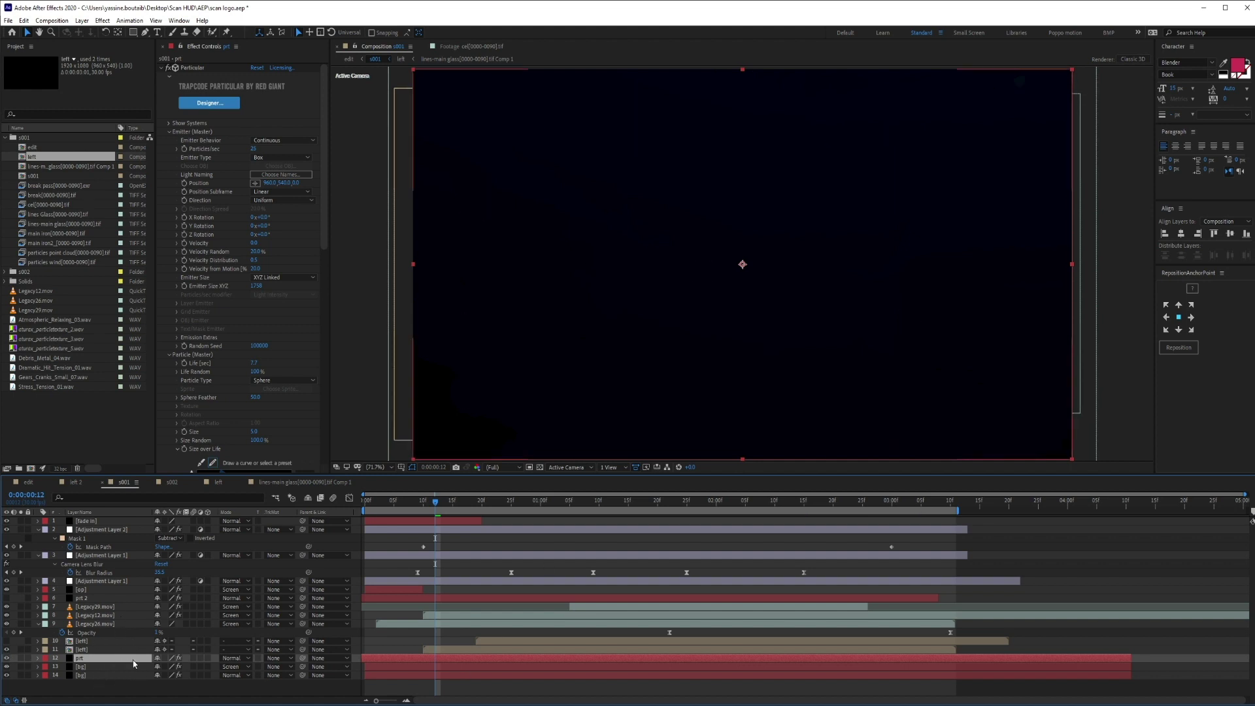
pyautogui.click(21, 658)
pyautogui.moveTo(389, 509); pyautogui.dragTo(575, 512)
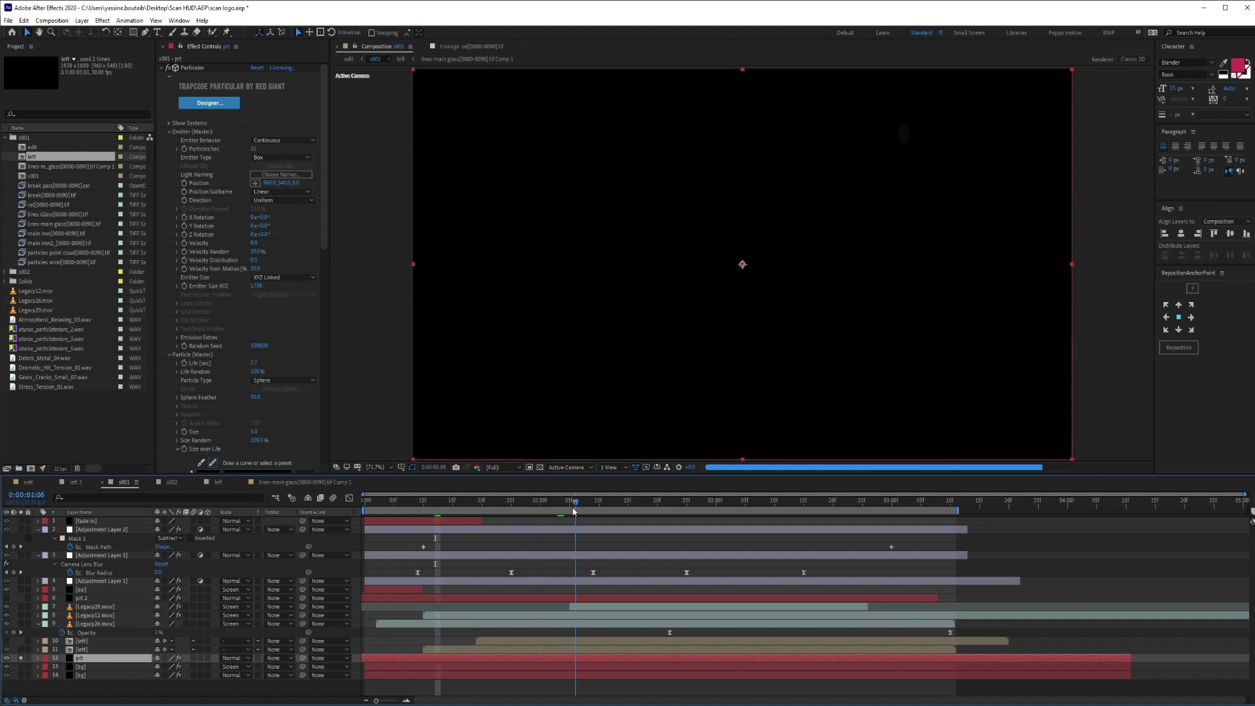
pyautogui.click(763, 504)
pyautogui.moveTo(685, 467); pyautogui.dragTo(768, 467)
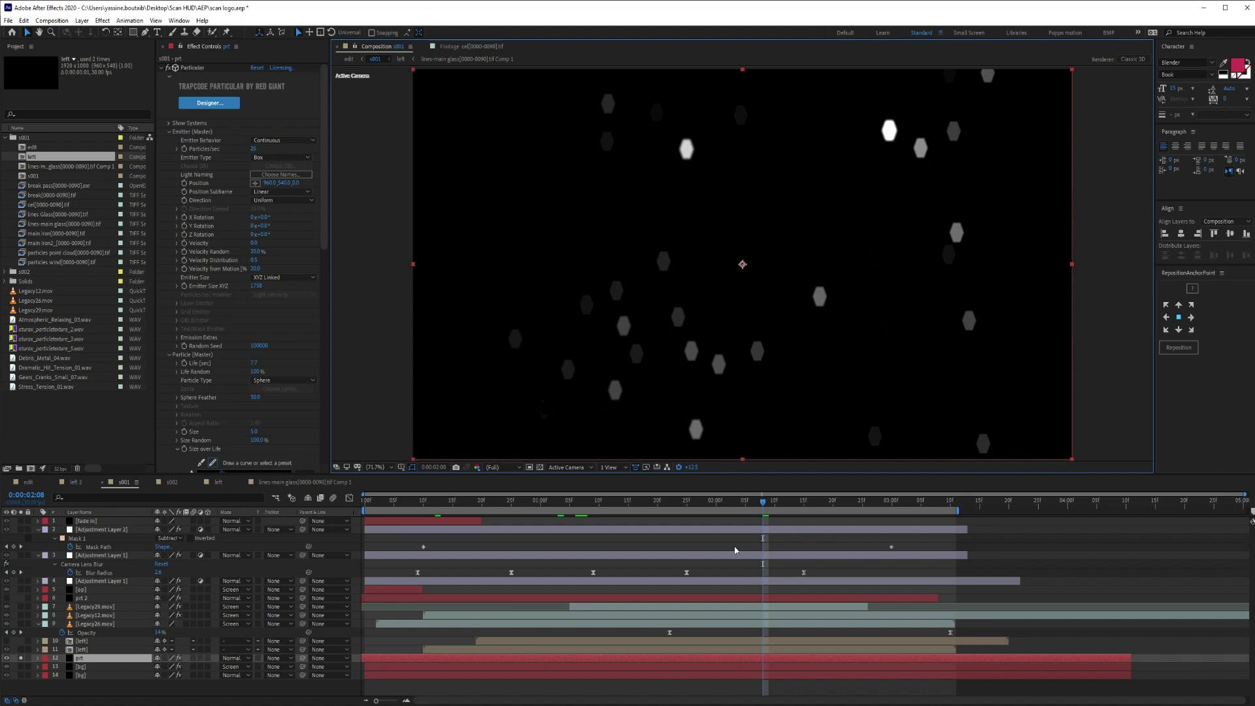
# Scrub through the prt particles, show them with the other layers again and reset the viewer exposure
pyautogui.hscroll(1, 812, 501)
pyautogui.click(888, 504)
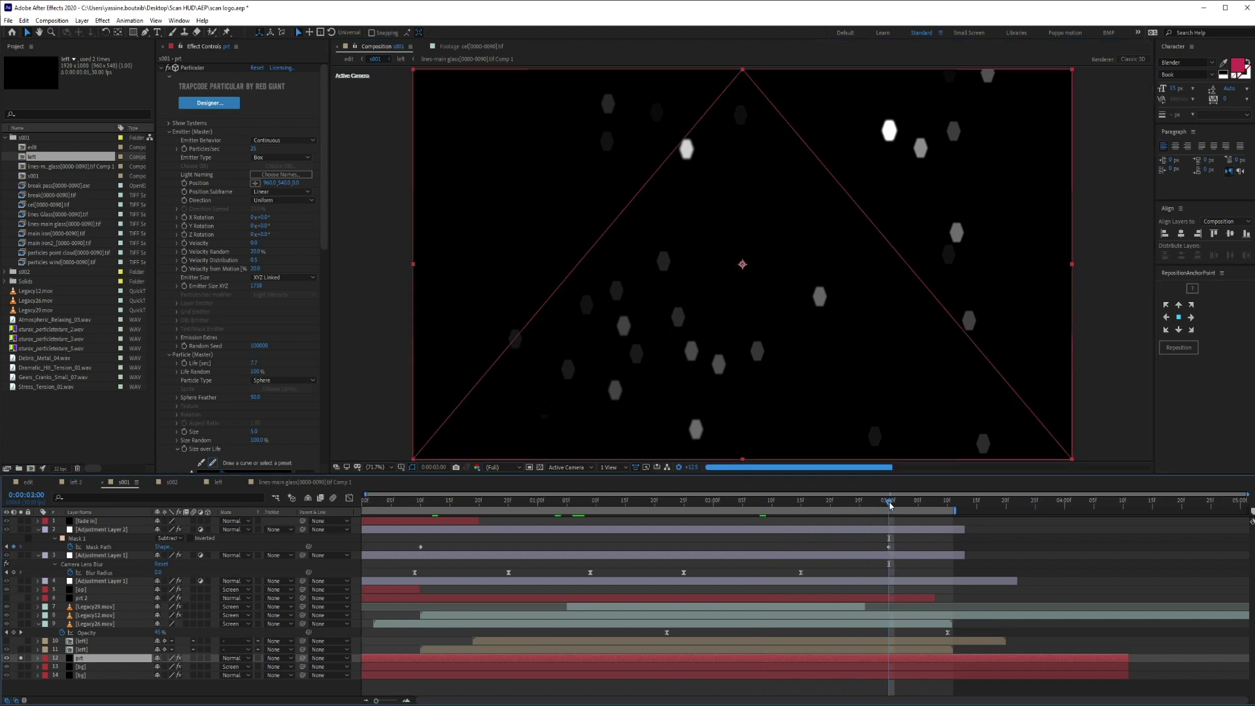
pyautogui.moveTo(889, 504); pyautogui.dragTo(589, 506)
pyautogui.press('space')
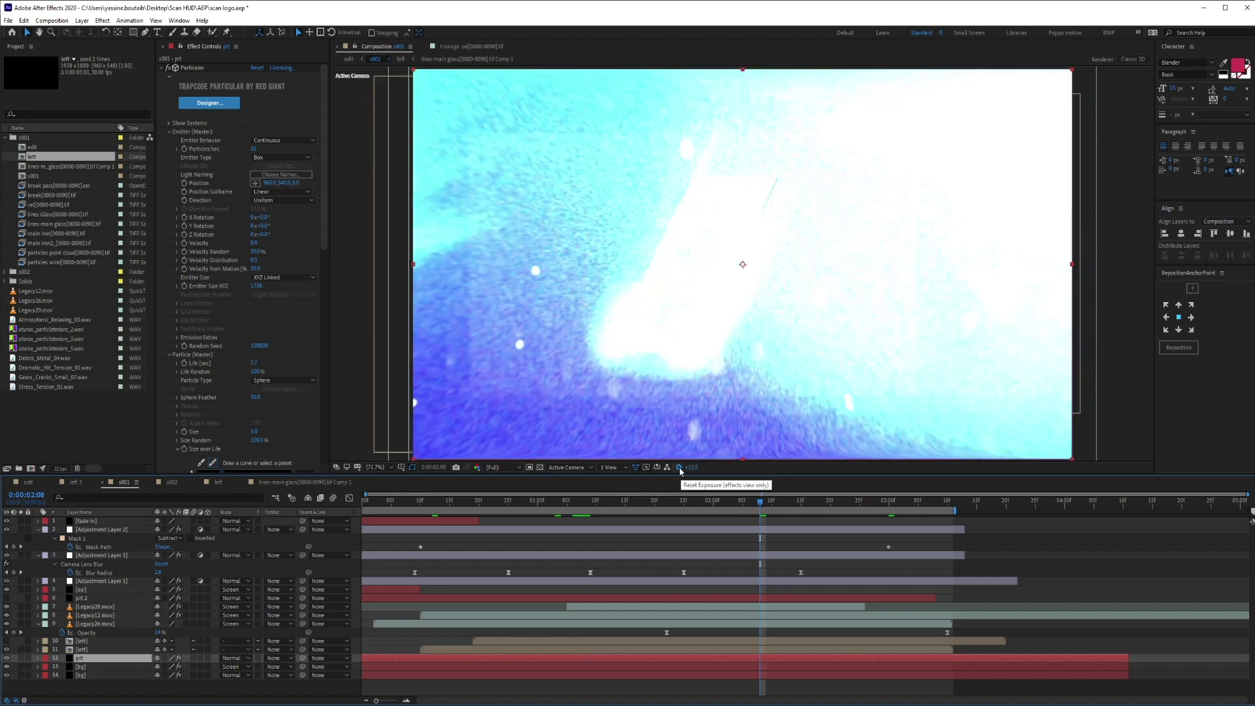
pyautogui.click(680, 470)
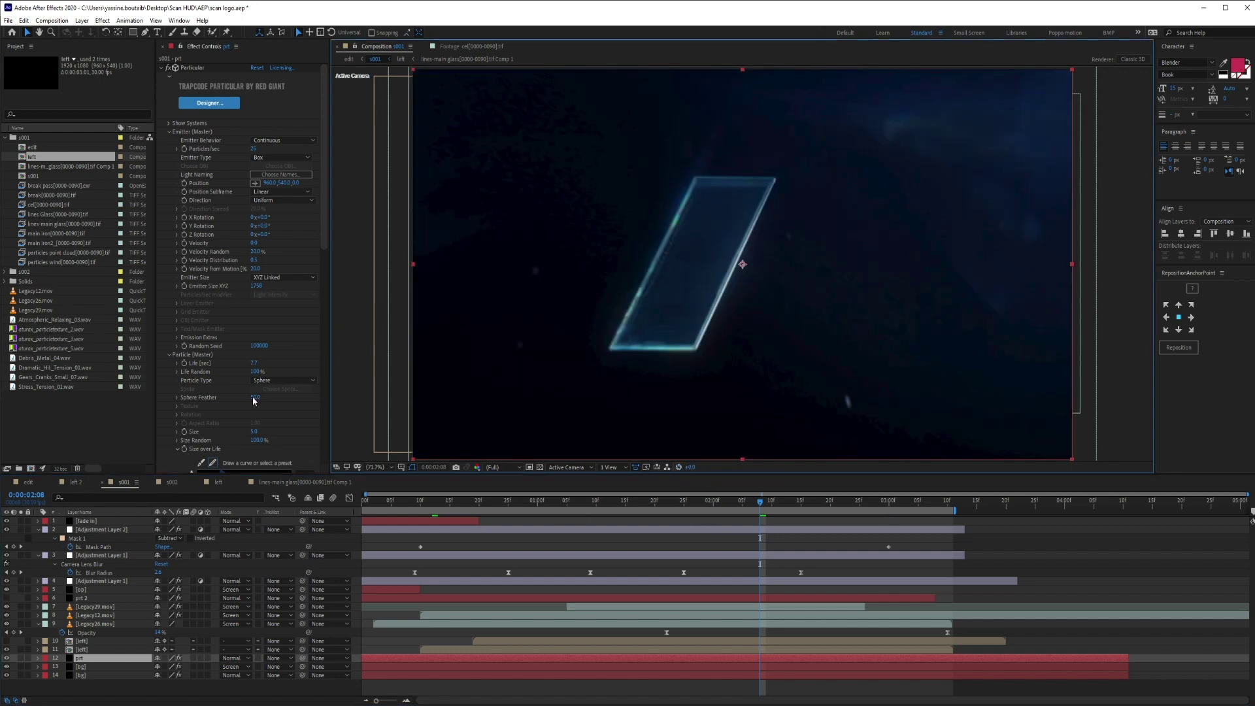
# Open the left precomp, bring up its prt layer's Particular settings and solo that layer with raised viewer exposure
pyautogui.click(87, 651)
pyautogui.doubleClick(87, 651)
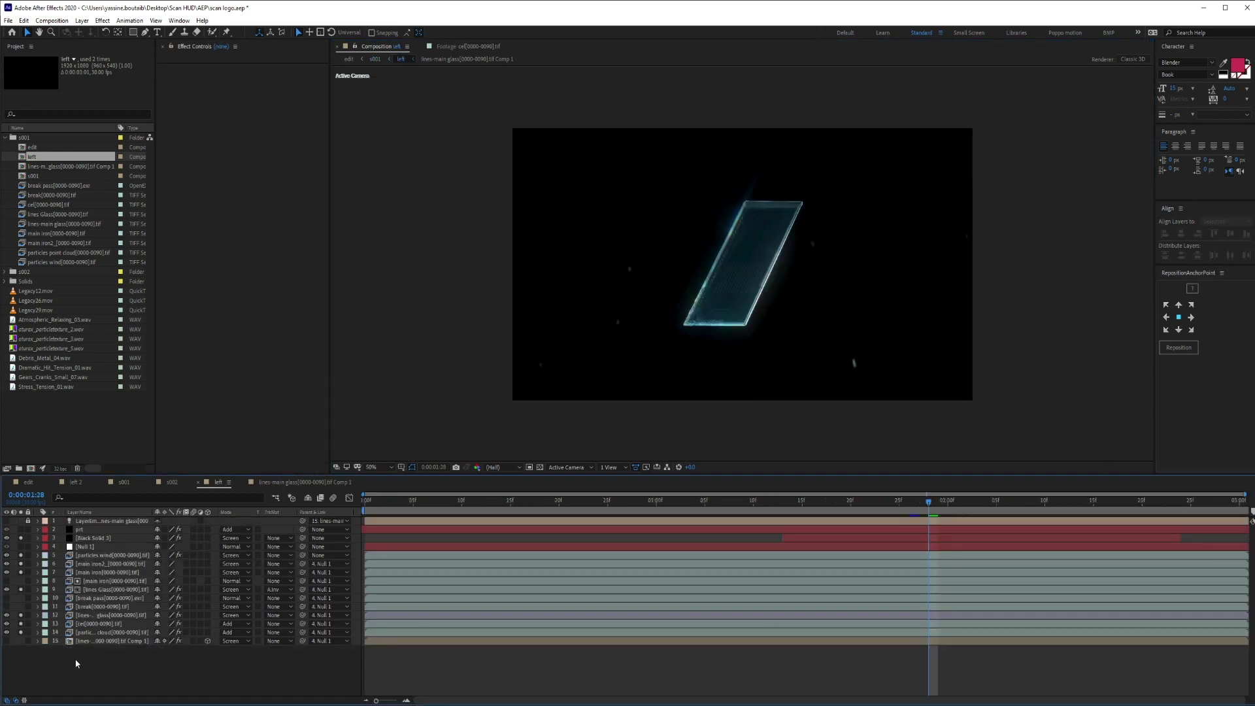
pyautogui.click(79, 530)
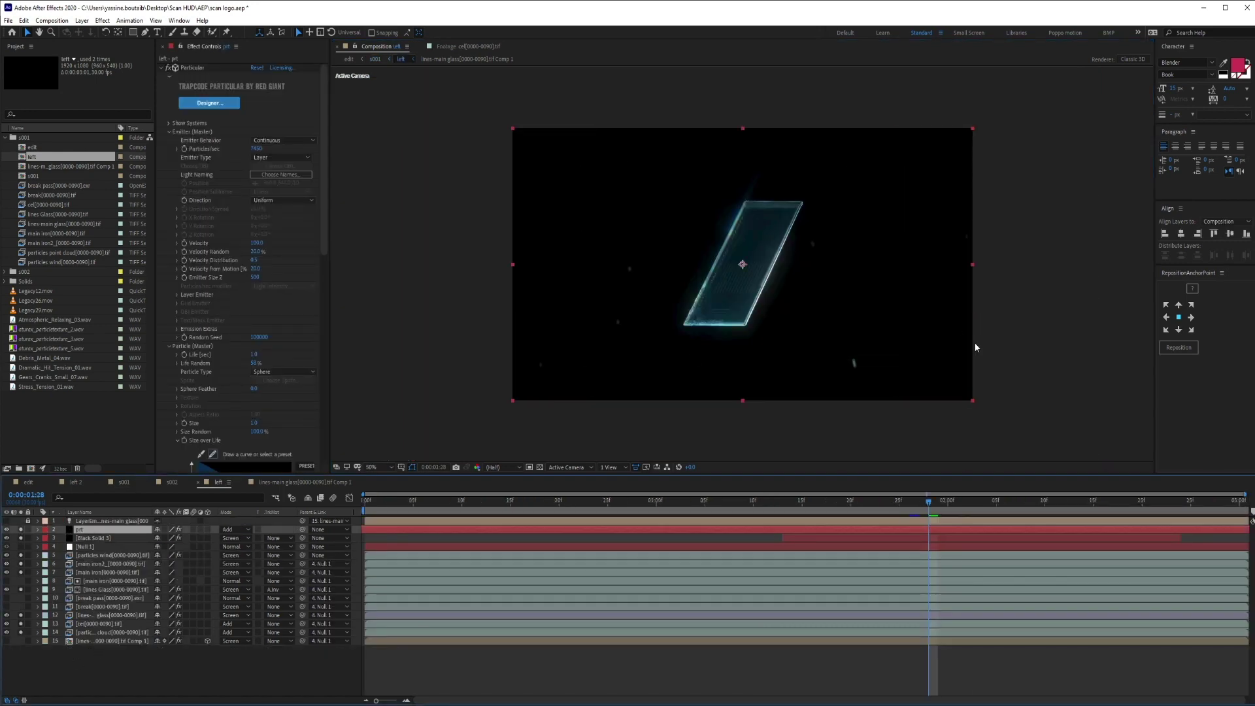
pyautogui.click(21, 611)
pyautogui.moveTo(728, 464); pyautogui.dragTo(752, 462)
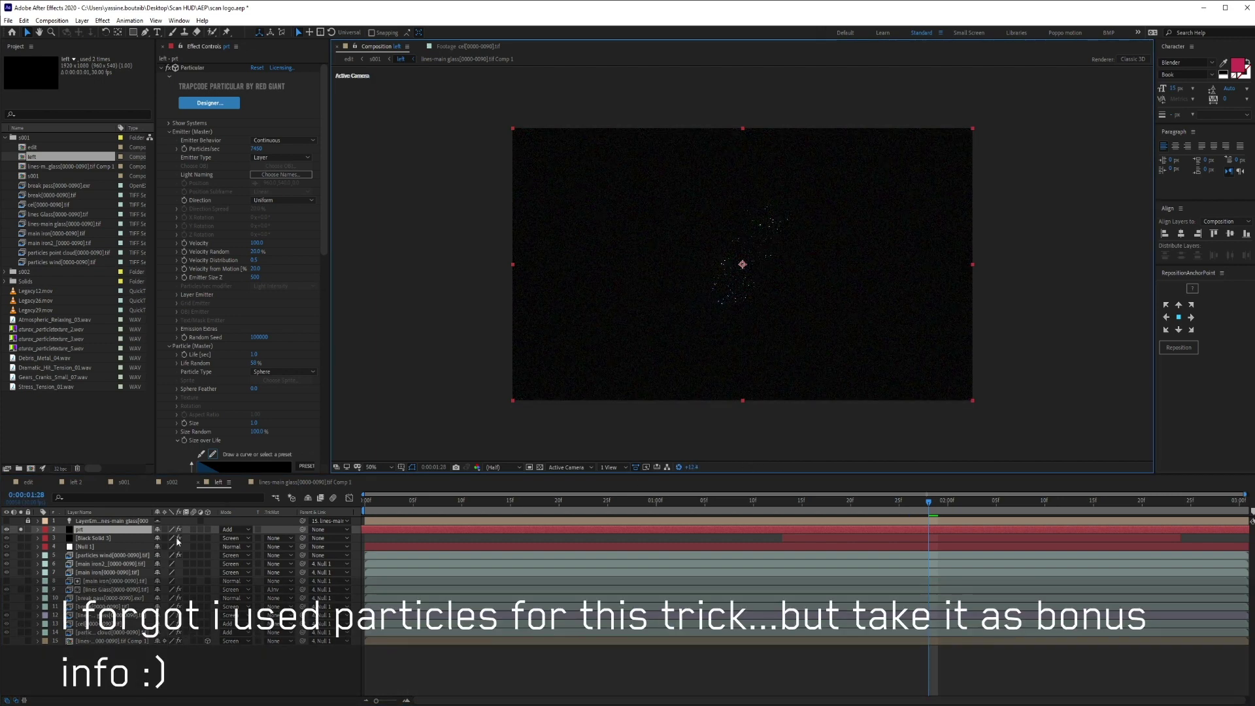
# Scrub the soloed prt particles to 0:00:01:27 and view them at 100% zoom
pyautogui.moveTo(374, 506); pyautogui.dragTo(921, 512)
pyautogui.press('/')
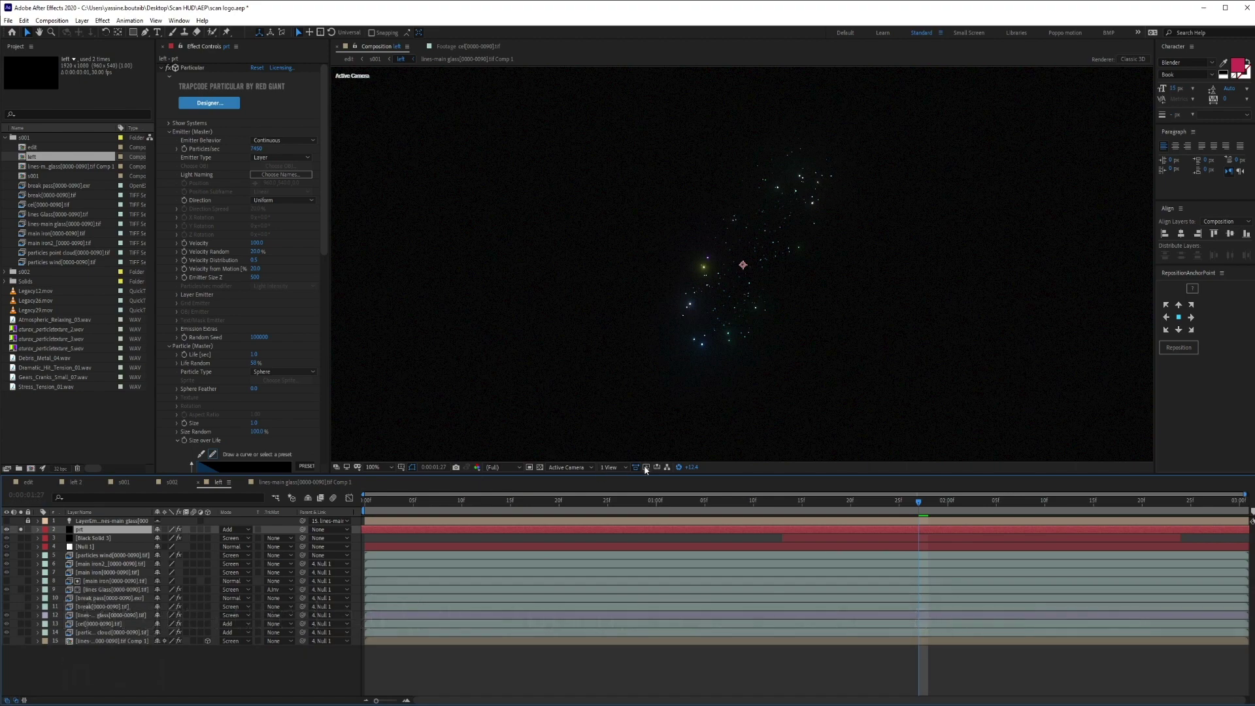
# Reset the viewer exposure and check the prt particles at 0:00:02:02 and 0:00:01:15, leaving the prt layer selected
pyautogui.click(679, 468)
pyautogui.press('pagedown')
pyautogui.press('pagedown')
pyautogui.press('pagedown')
pyautogui.press('pagedown')
pyautogui.press('pagedown')
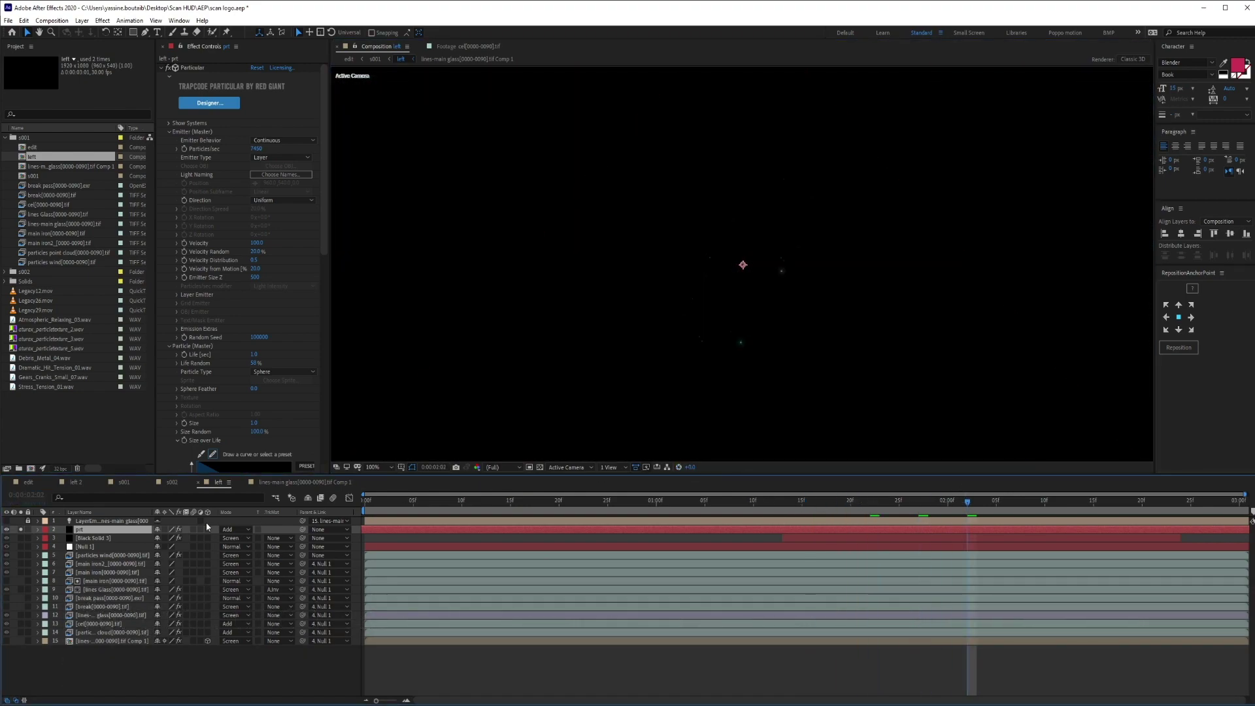
pyautogui.moveTo(967, 502); pyautogui.dragTo(801, 497)
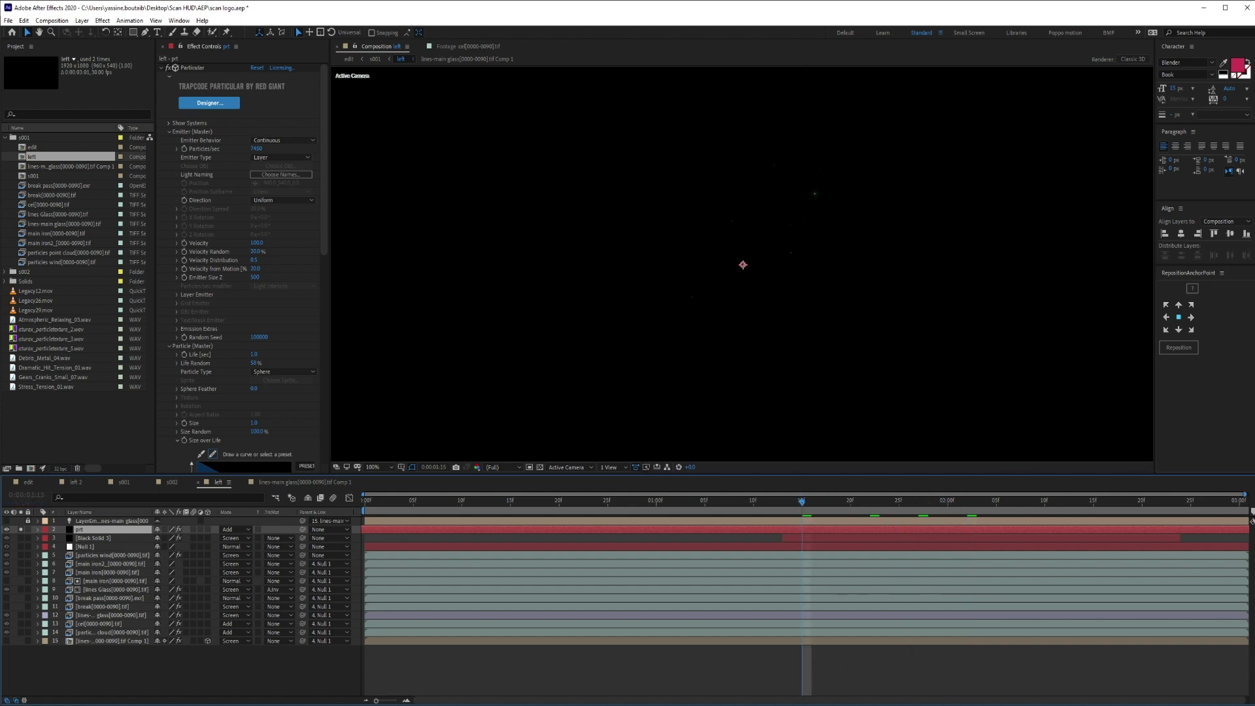
pyautogui.click(108, 672)
pyautogui.click(97, 528)
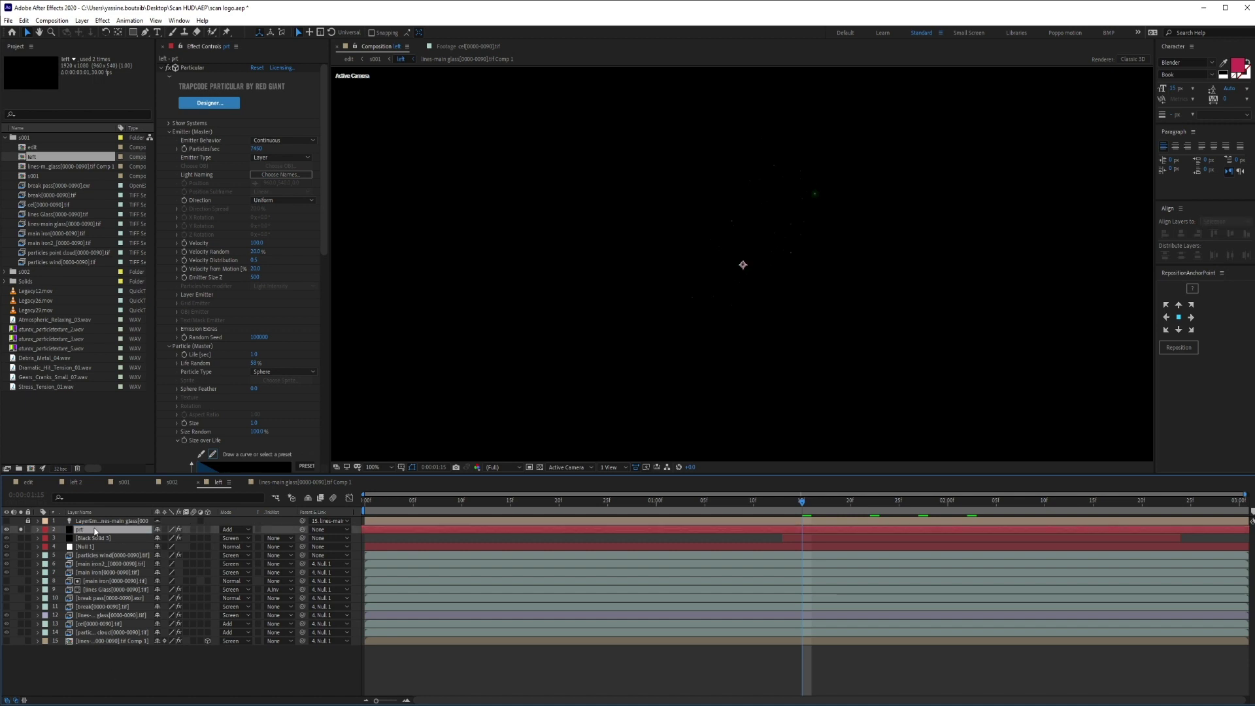
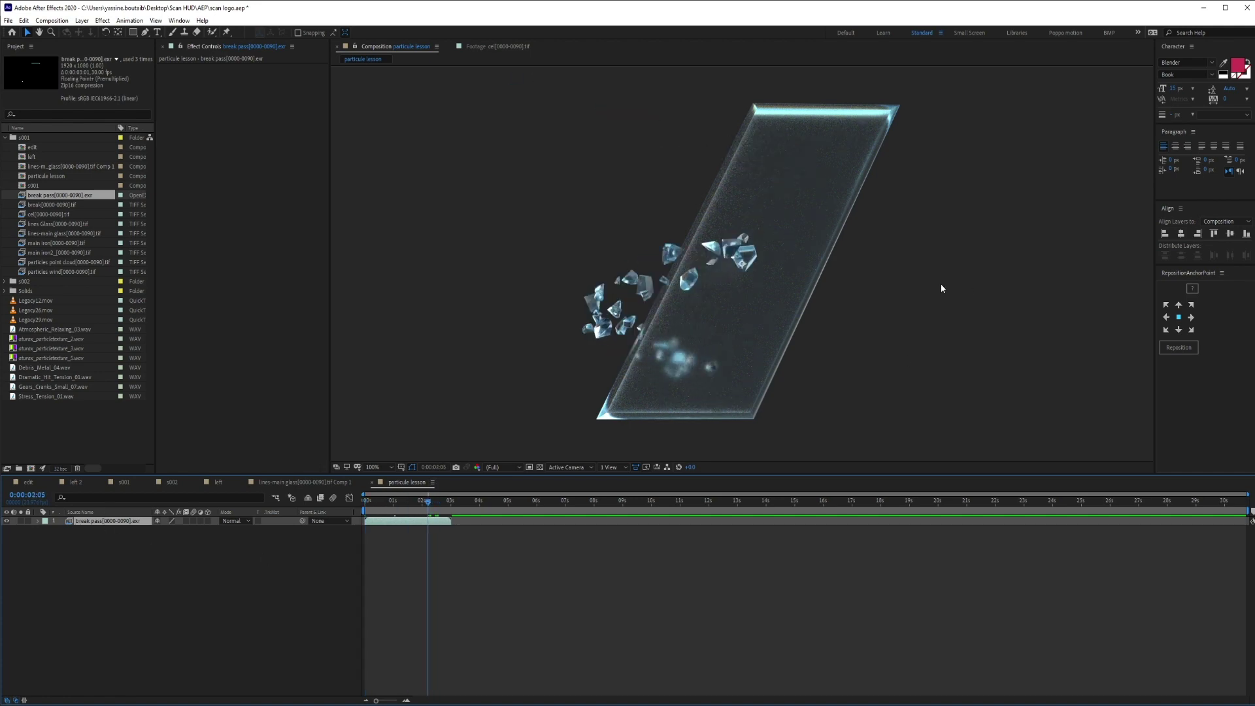
# Trim the particle lesson composition so it ends with the break pass layer at 0:00:03:00
pyautogui.press(',')
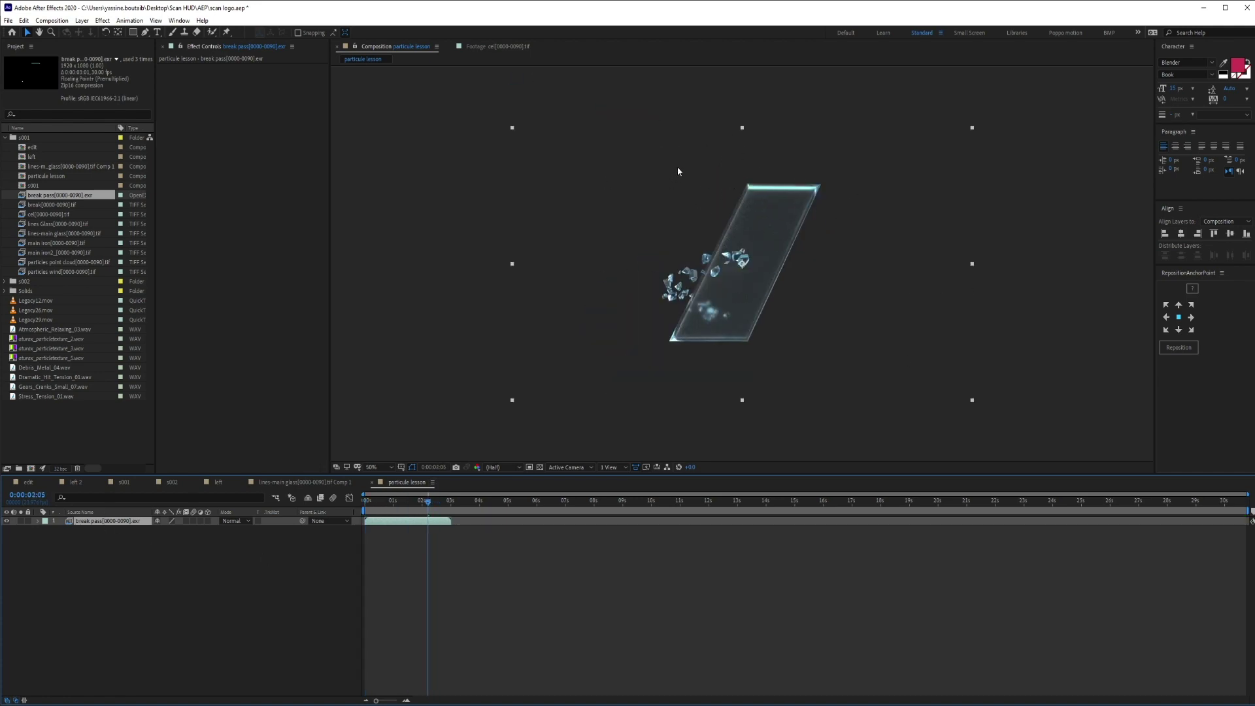
pyautogui.moveTo(412, 502); pyautogui.dragTo(399, 508)
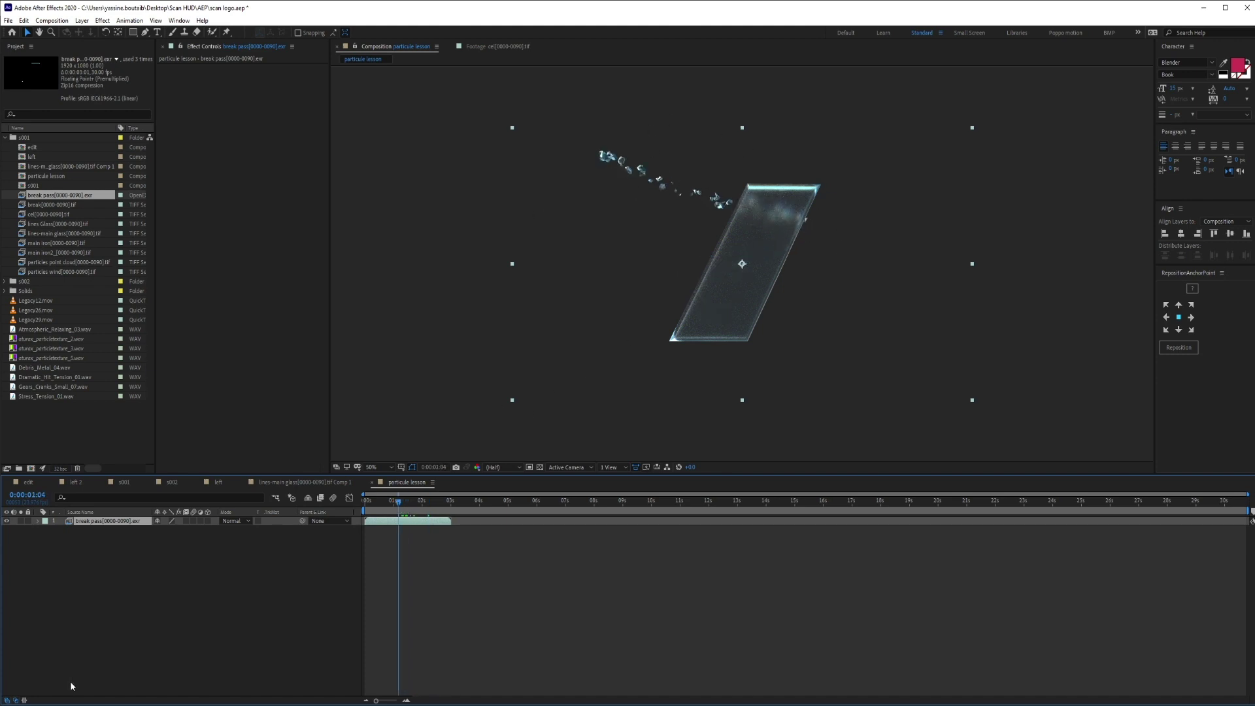
pyautogui.press('o')
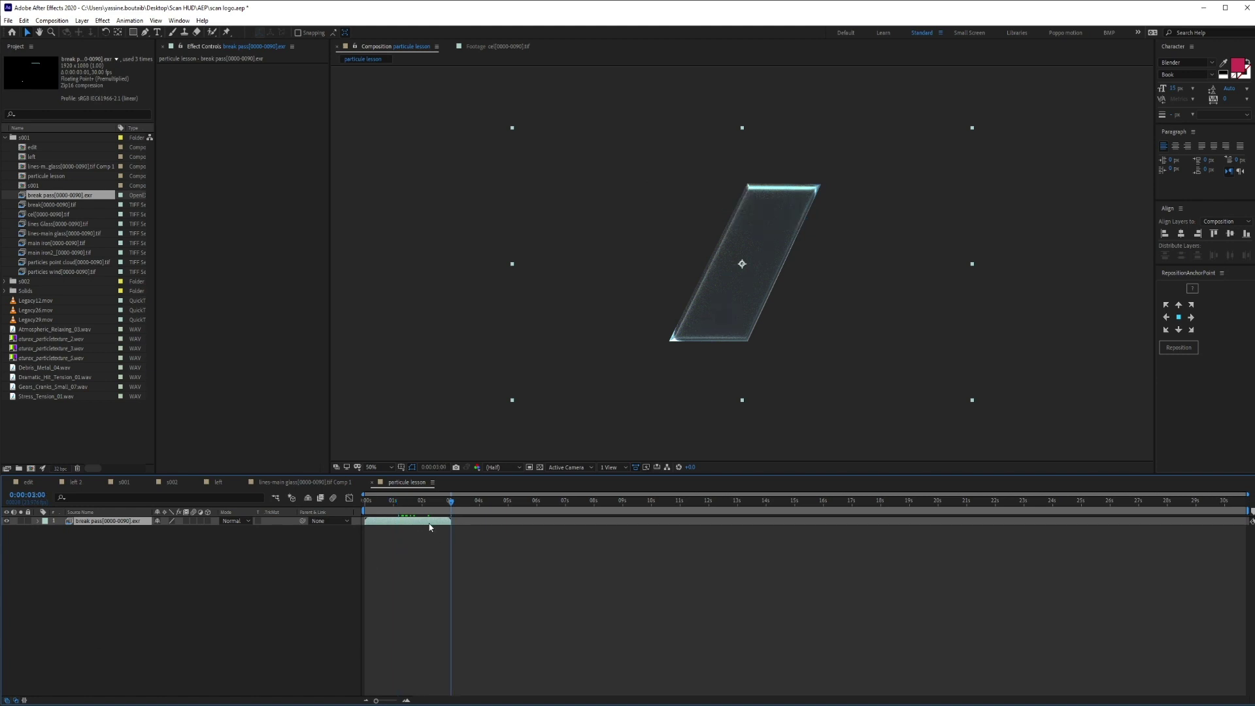
pyautogui.press('n')
pyautogui.rightClick(433, 509)
pyautogui.click(461, 513)
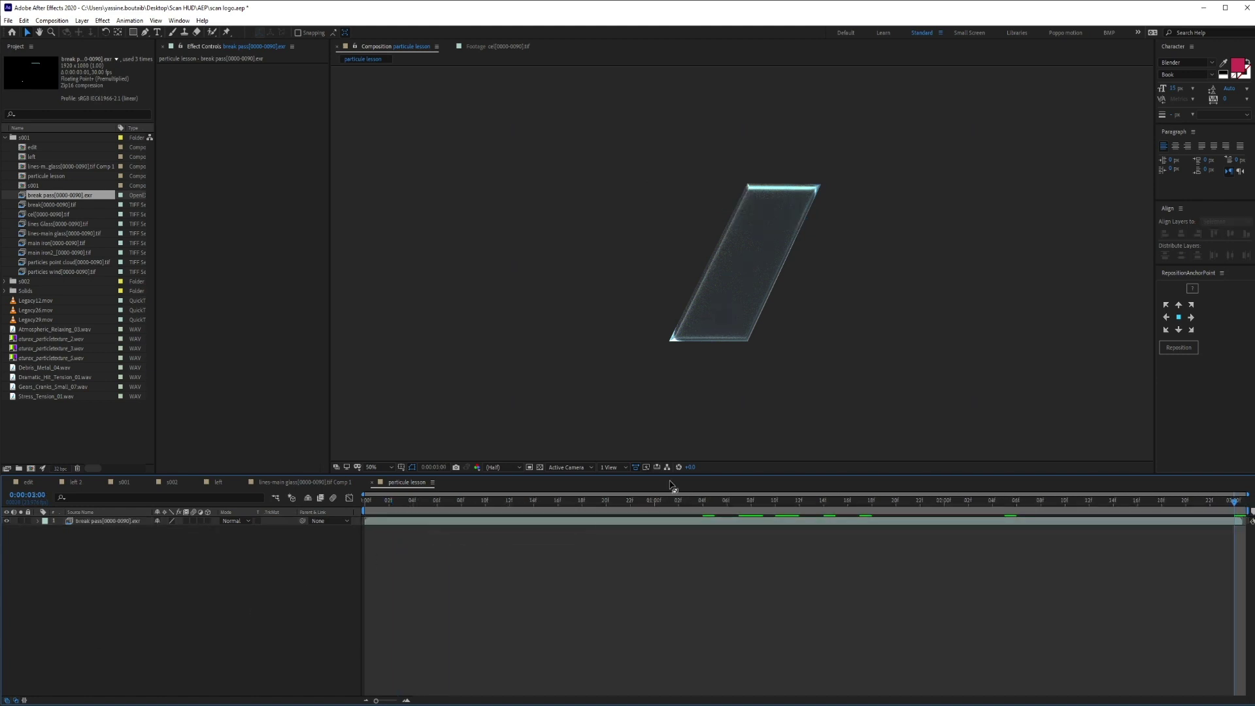
# Add a black solid above the break pass layer, apply Particular to it and view the particles at 0:00:00:11
pyautogui.hotkey('ctrl', 'y')
pyautogui.press('Return')
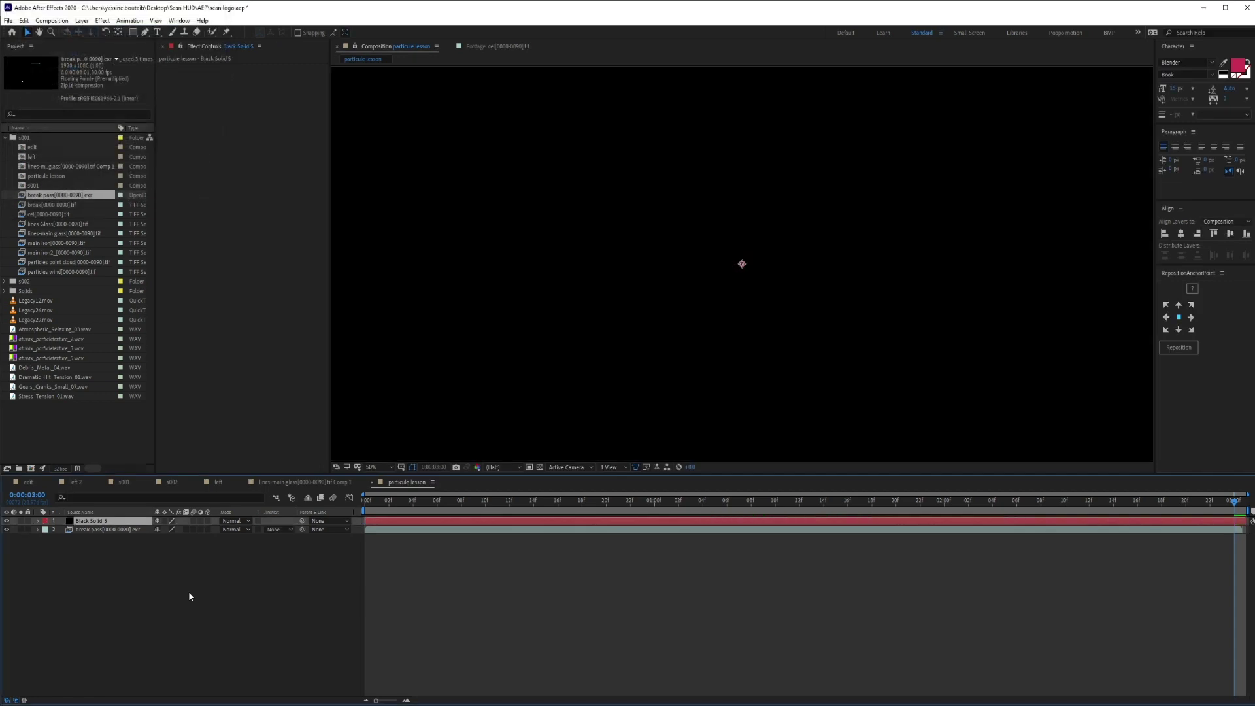
pyautogui.hotkey('ctrl', 'space')
pyautogui.write('particu')
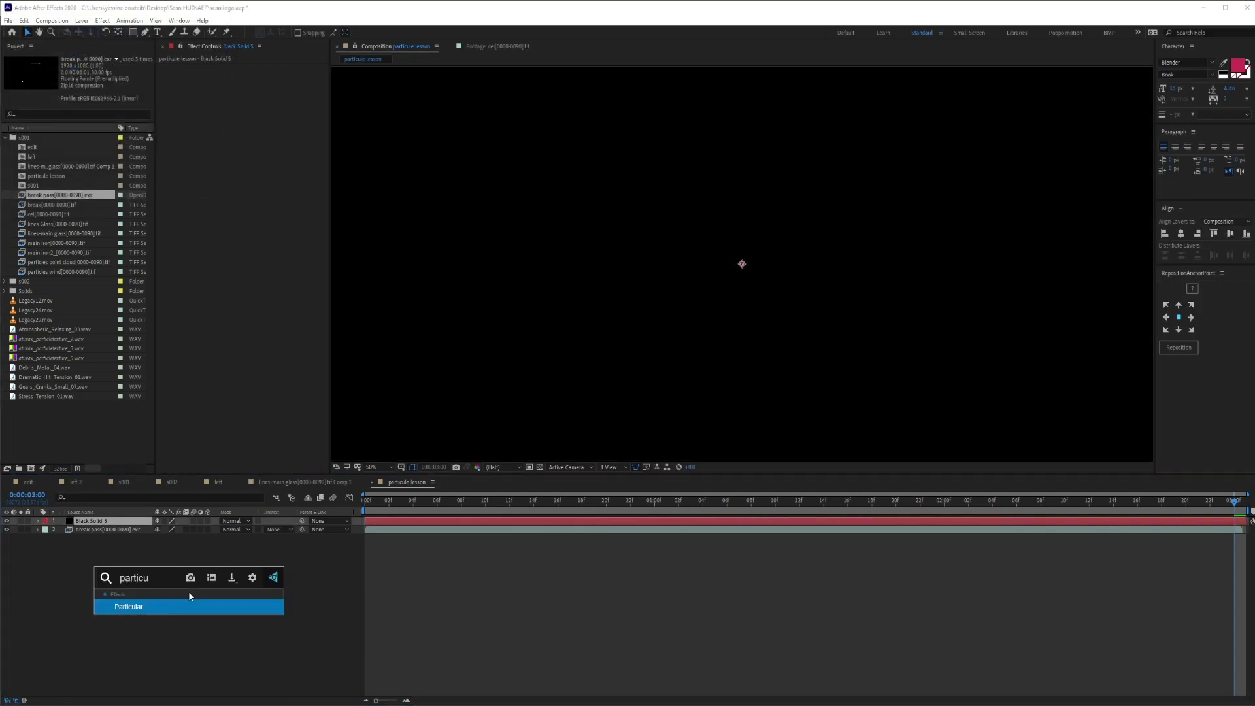
pyautogui.press('Return')
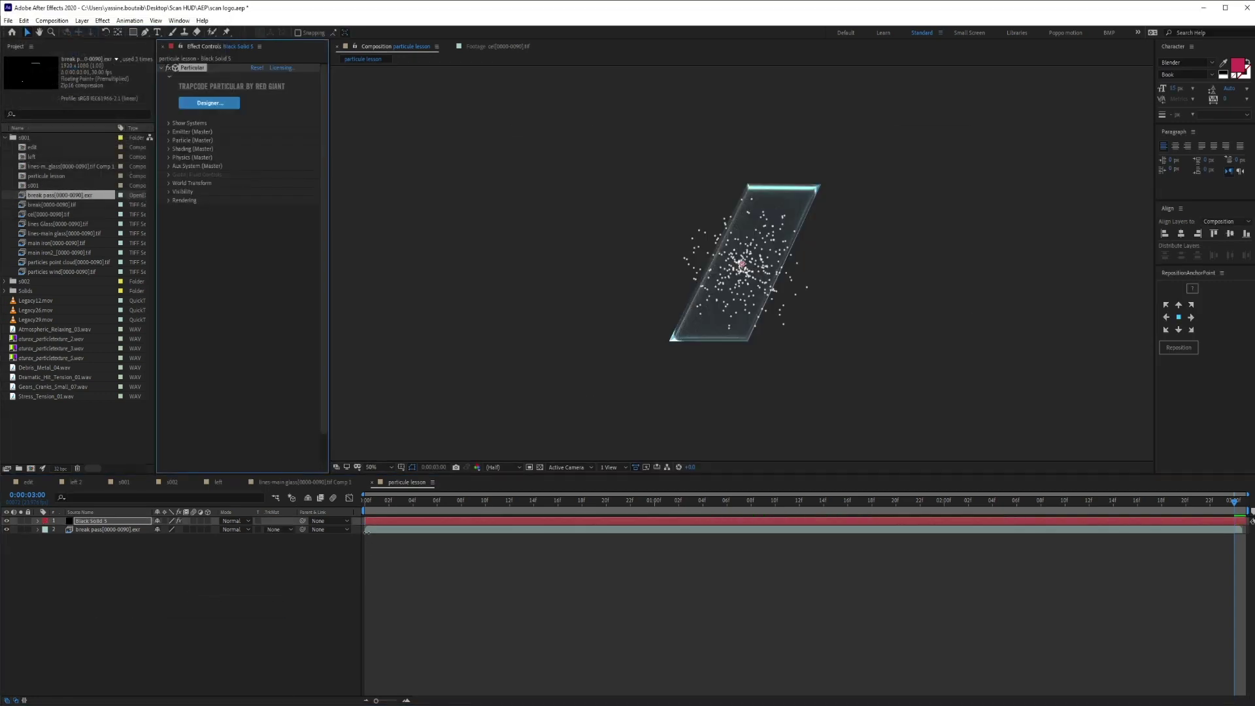
pyautogui.moveTo(555, 504); pyautogui.dragTo(498, 504)
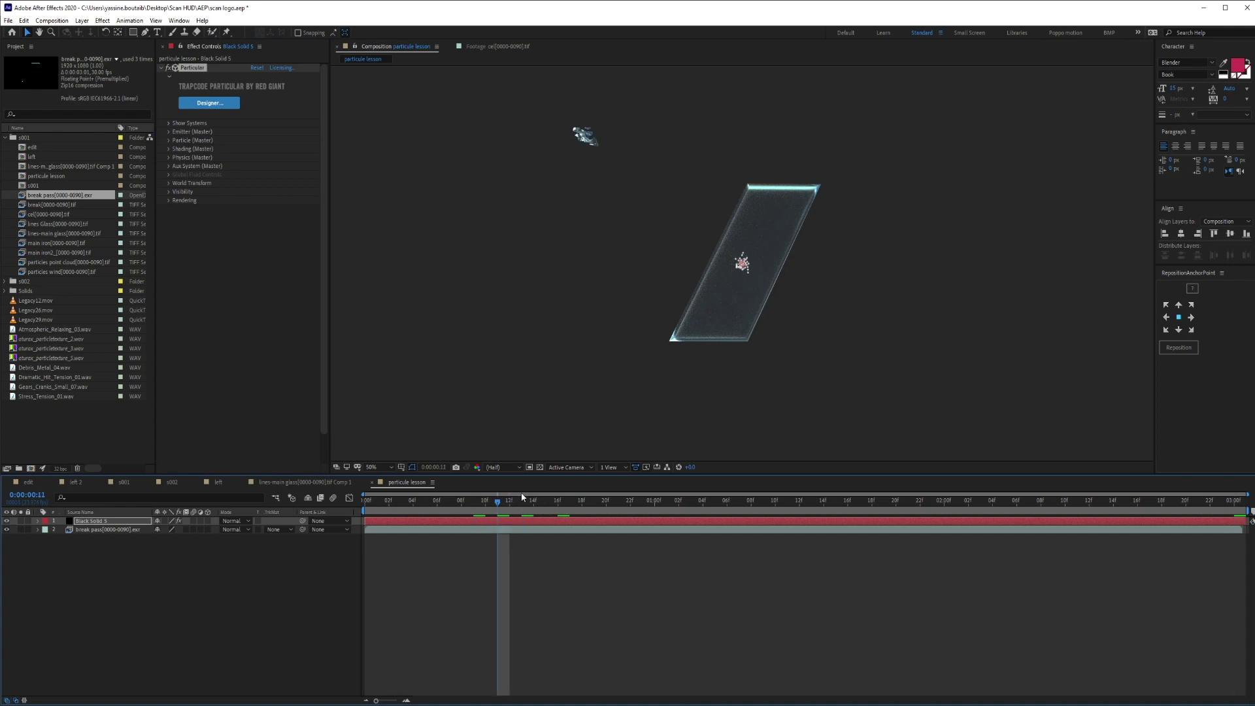
# Pre-compose the break pass layer with all attributes moved into the new composition, make it 3D and hide it
pyautogui.click(105, 530)
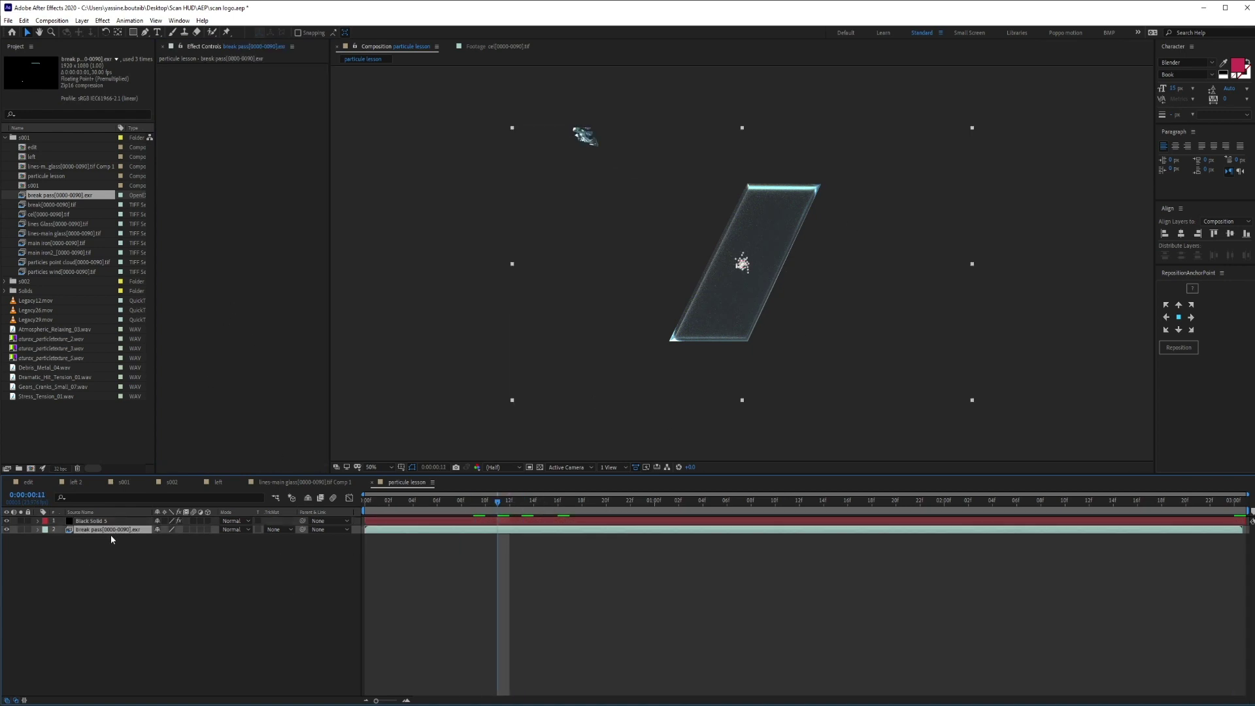
pyautogui.hotkey('ctrl', 'shift', 'c')
pyautogui.click(50, 100)
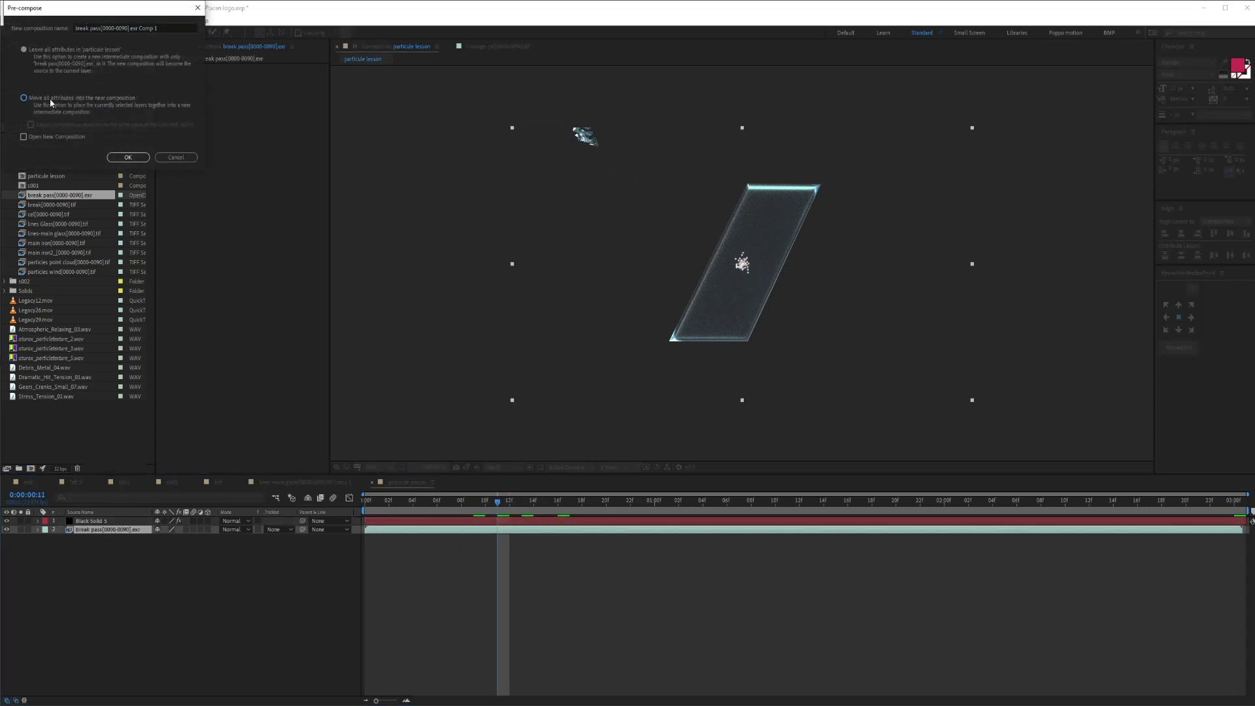
pyautogui.click(128, 157)
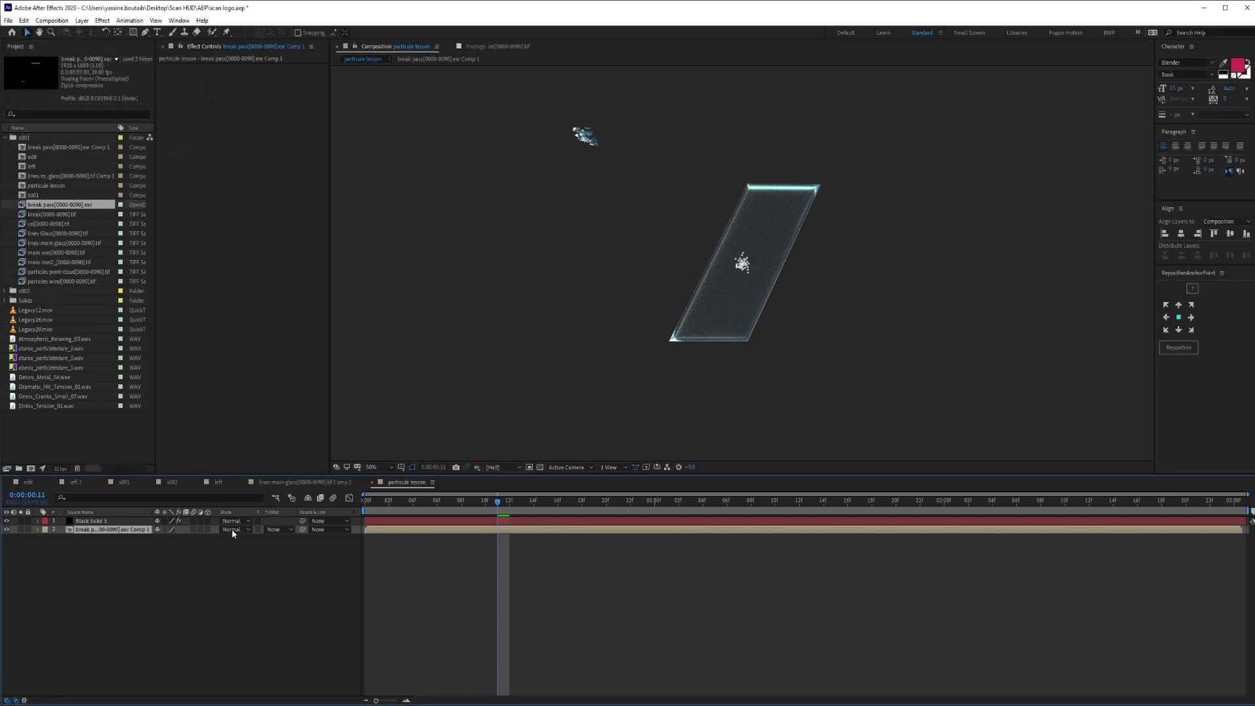
pyautogui.click(7, 530)
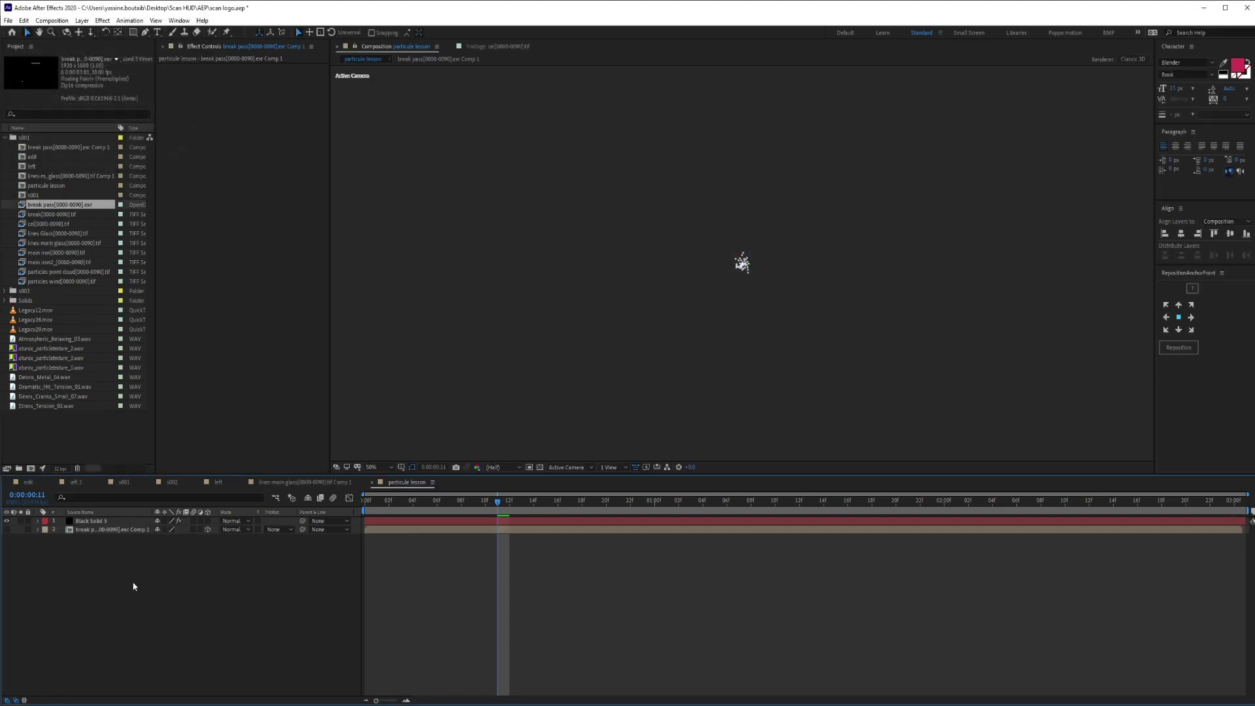
# Set the solid's Particular emitter type to Layer and use the break pass precomp as its emitter layer
pyautogui.click(91, 521)
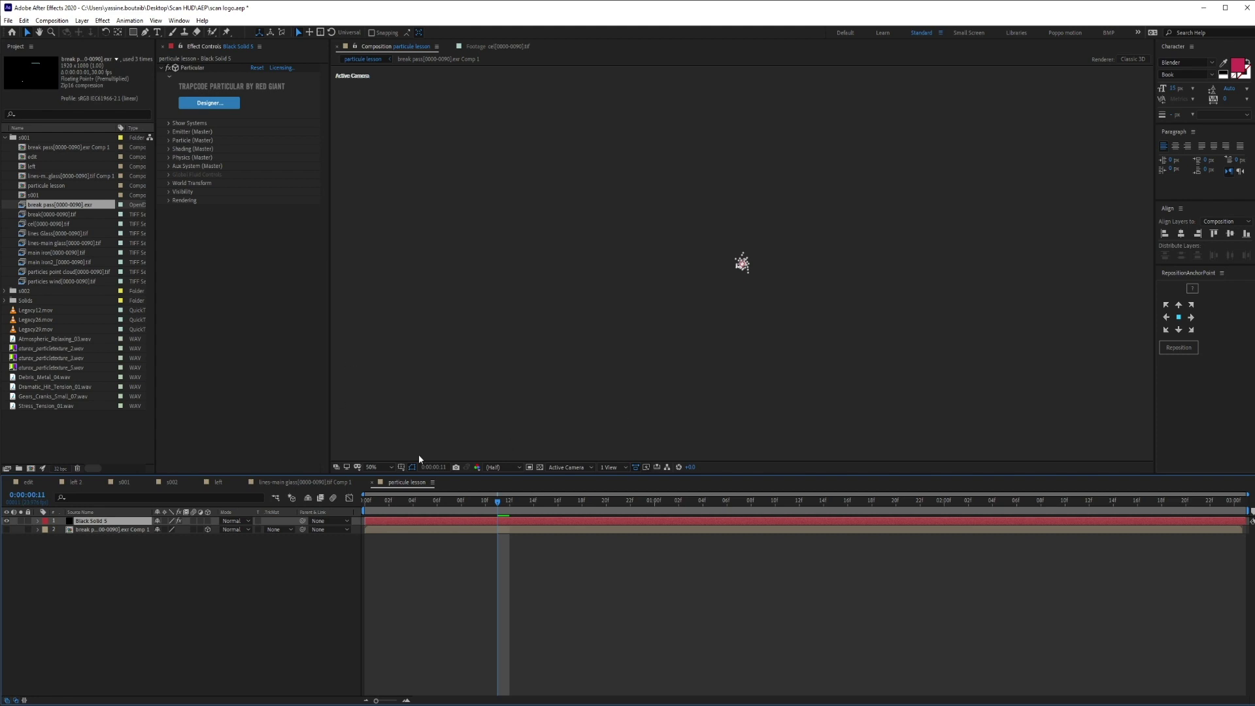
pyautogui.click(169, 131)
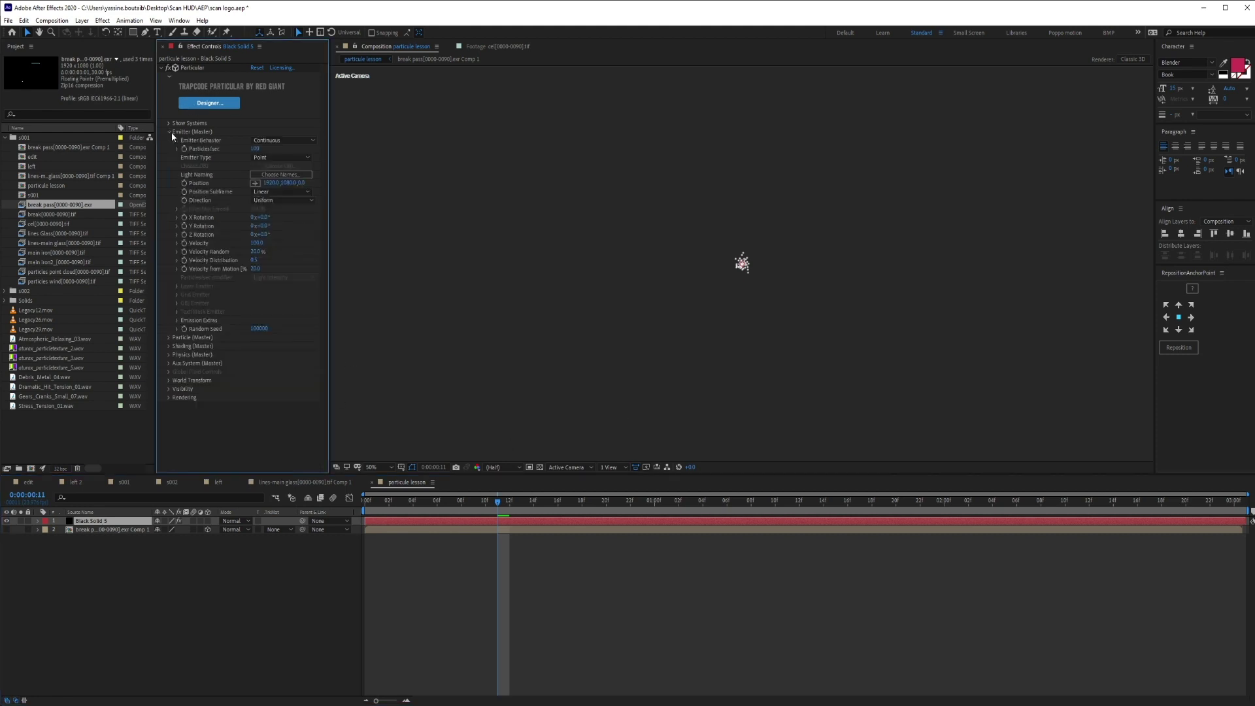
pyautogui.click(280, 158)
pyautogui.click(295, 225)
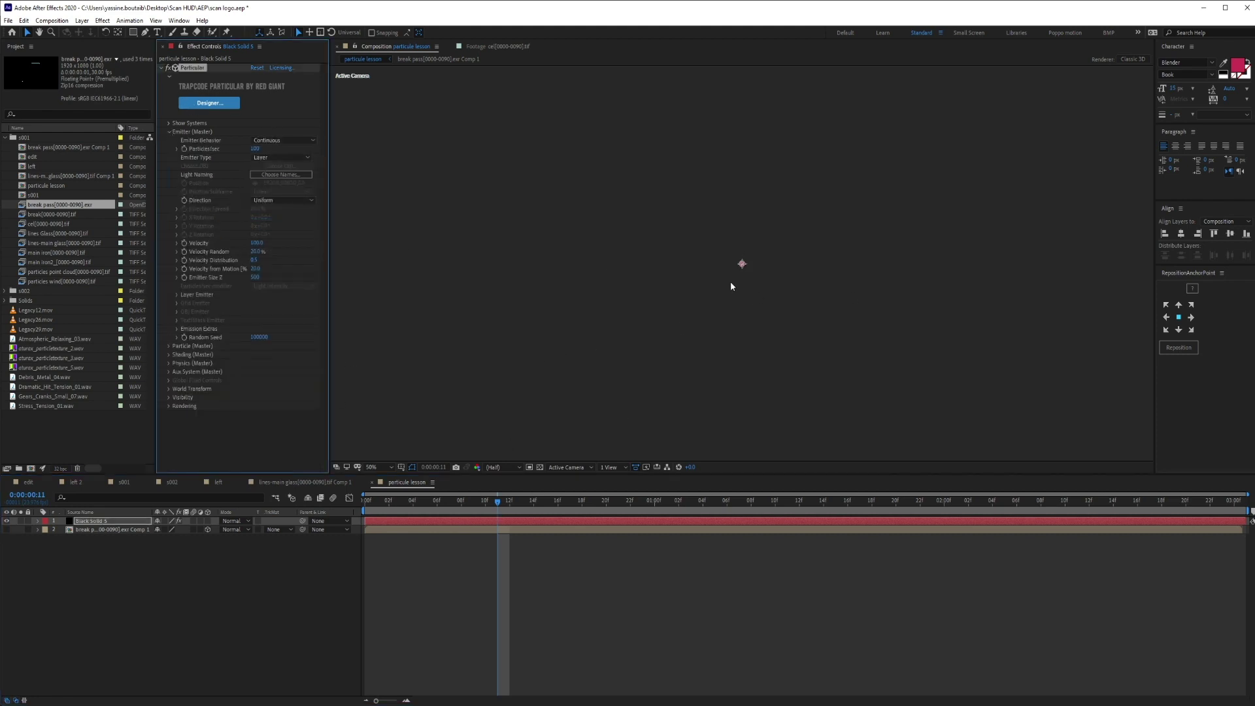
pyautogui.click(177, 295)
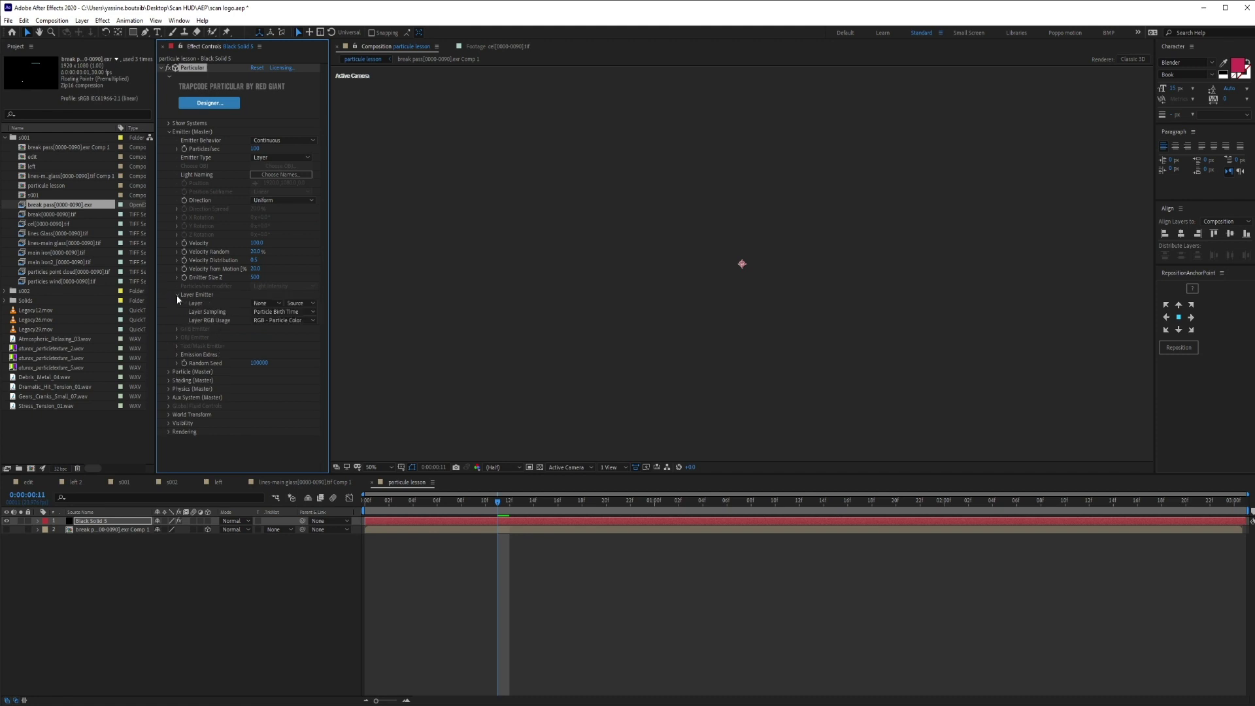
pyautogui.click(274, 305)
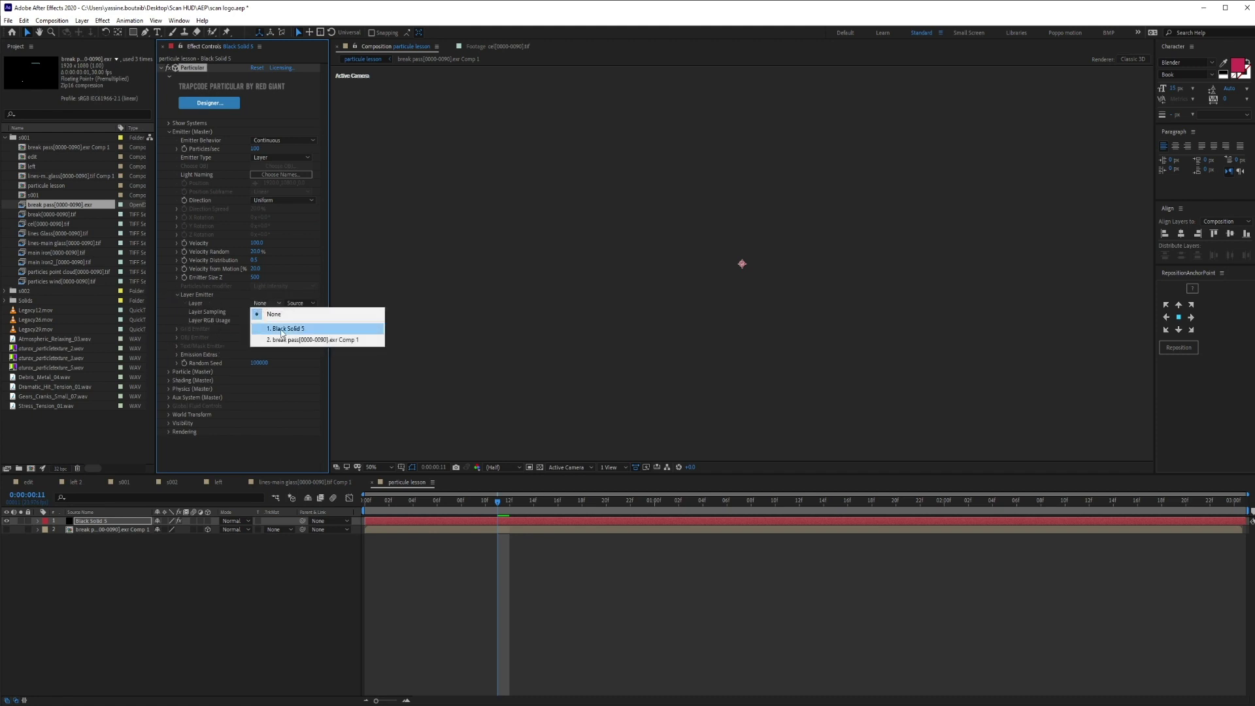
pyautogui.click(307, 339)
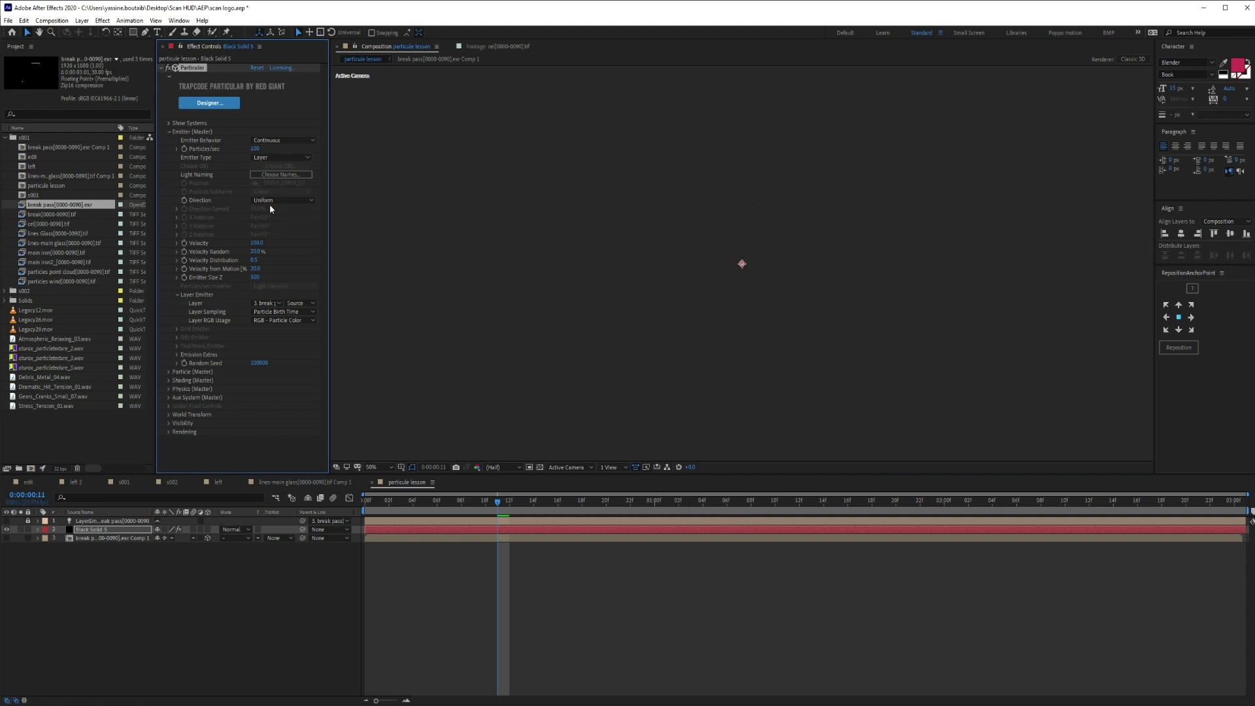
# Raise Particles/sec strongly so particles fill the glass shape, and set the particle size to 12
pyautogui.moveTo(550, 162); pyautogui.dragTo(817, 285)
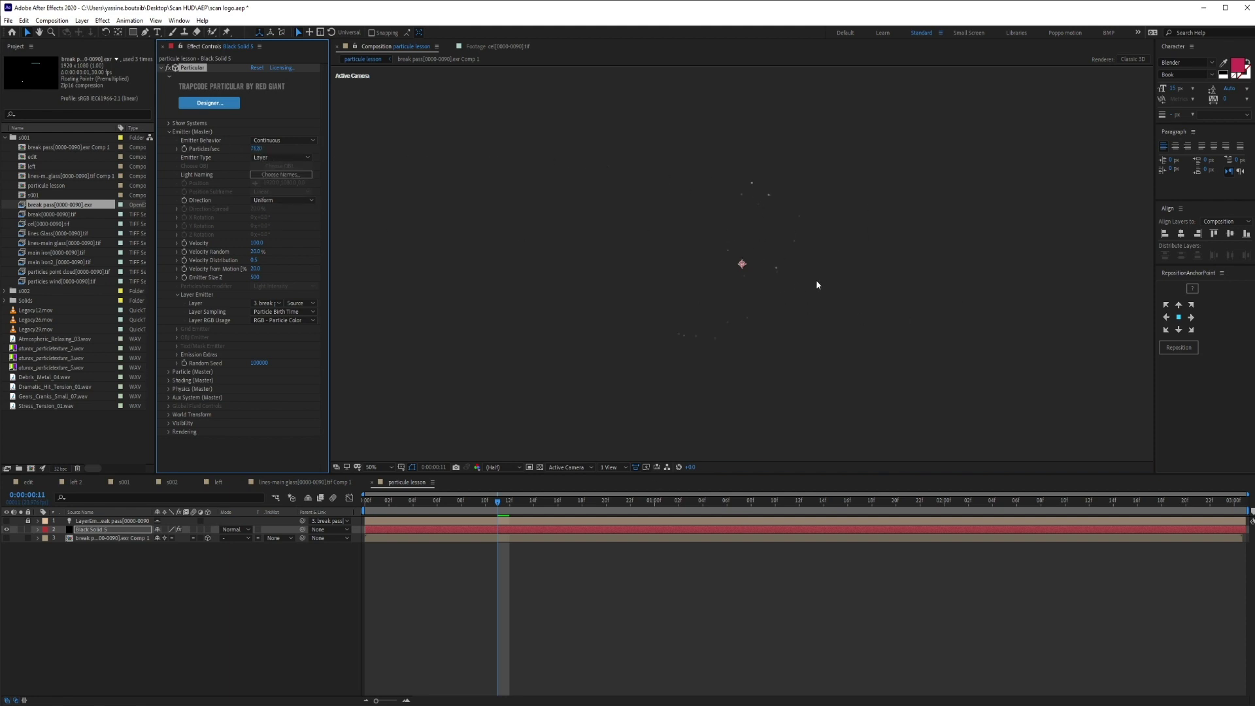
pyautogui.click(169, 371)
pyautogui.scroll(-3, 239, 278)
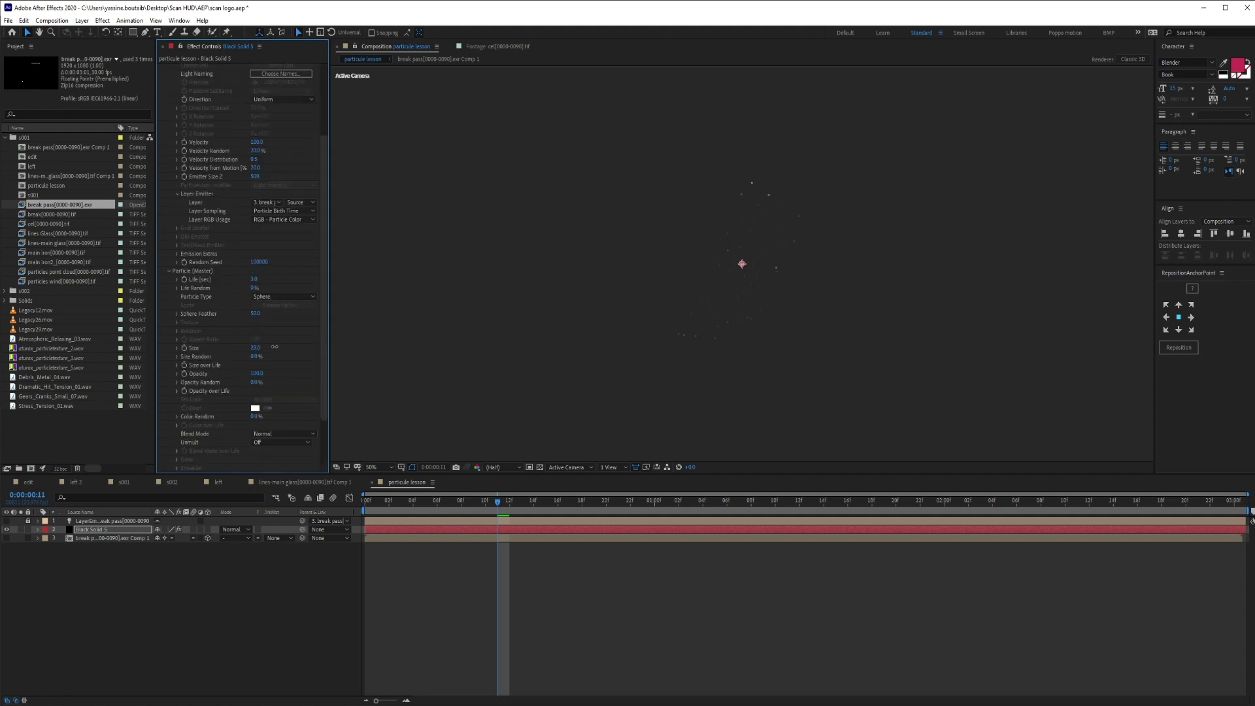
pyautogui.moveTo(275, 347)
pyautogui.mouseDown()
pyautogui.moveTo(304, 348)
pyautogui.moveTo(254, 350)
pyautogui.mouseUp()
pyautogui.scroll(-2, 818, 406)
# Preview how the particles emit from the start of the composition to 0:00:02:14
pyautogui.click(530, 631)
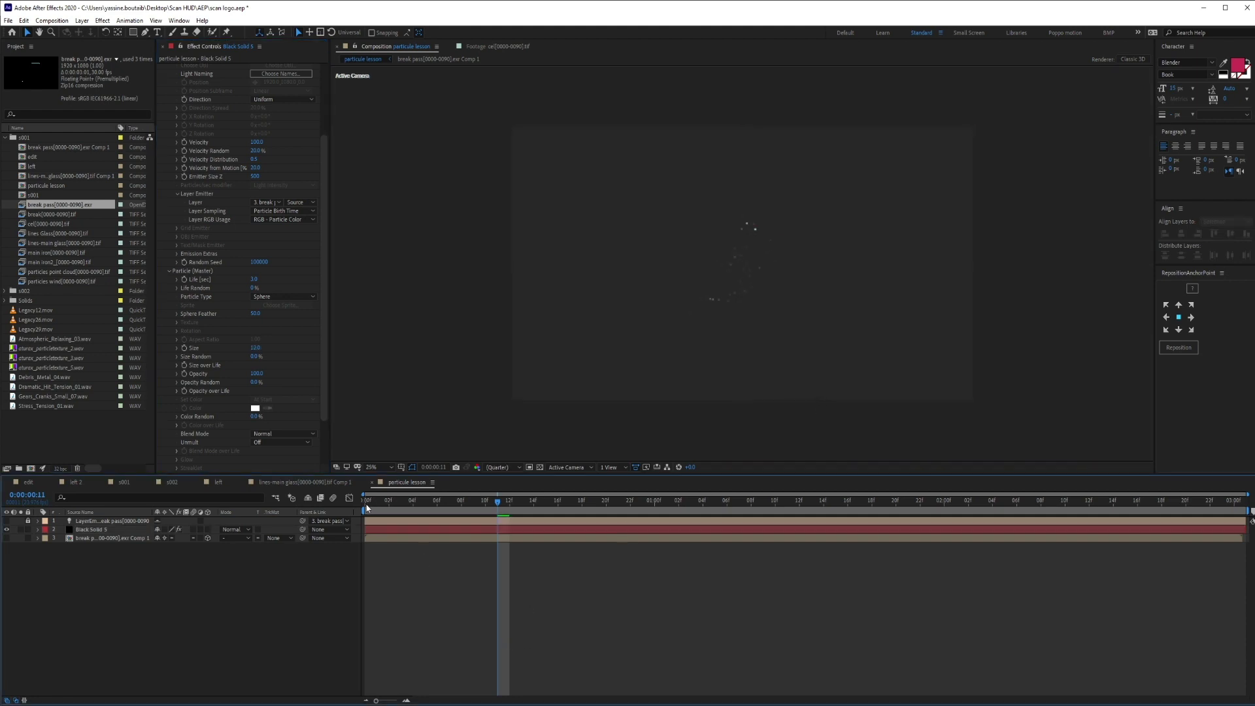
pyautogui.moveTo(367, 507); pyautogui.dragTo(495, 508)
pyautogui.press('space')
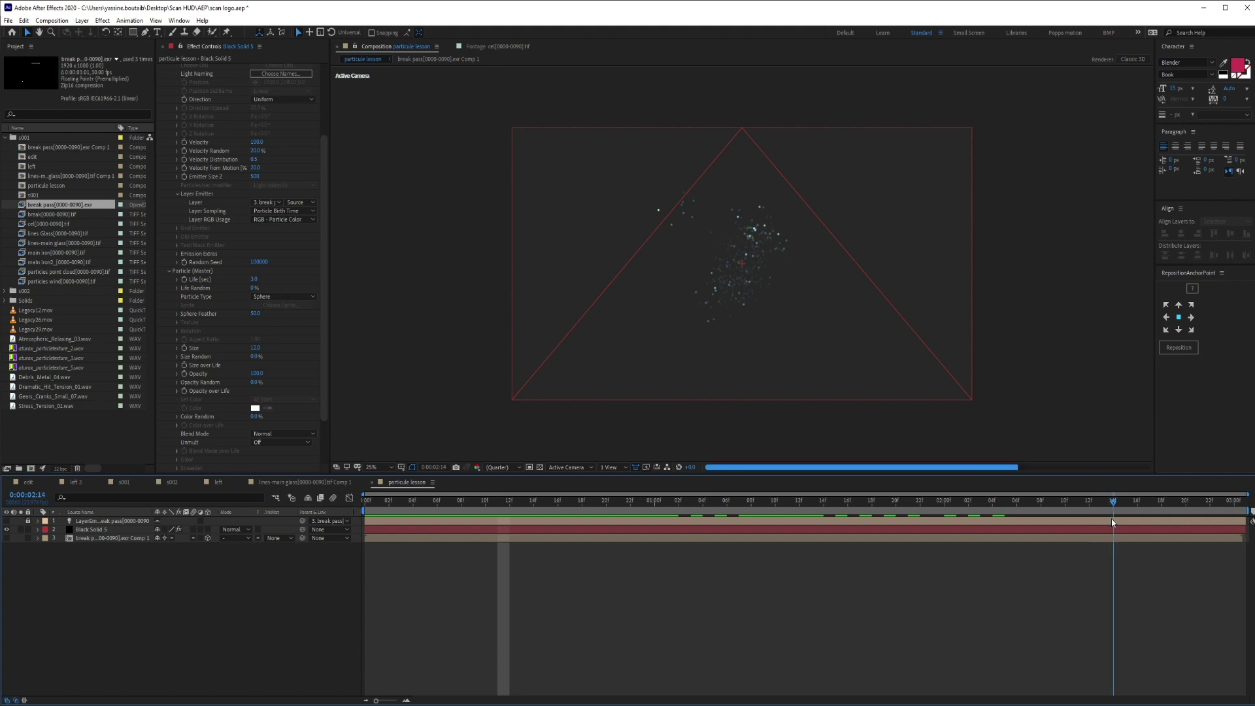
# Set the emitter velocity to 0 and check the particles up to 0:00:02:14 and at 0:00:02:04
pyautogui.click(257, 142)
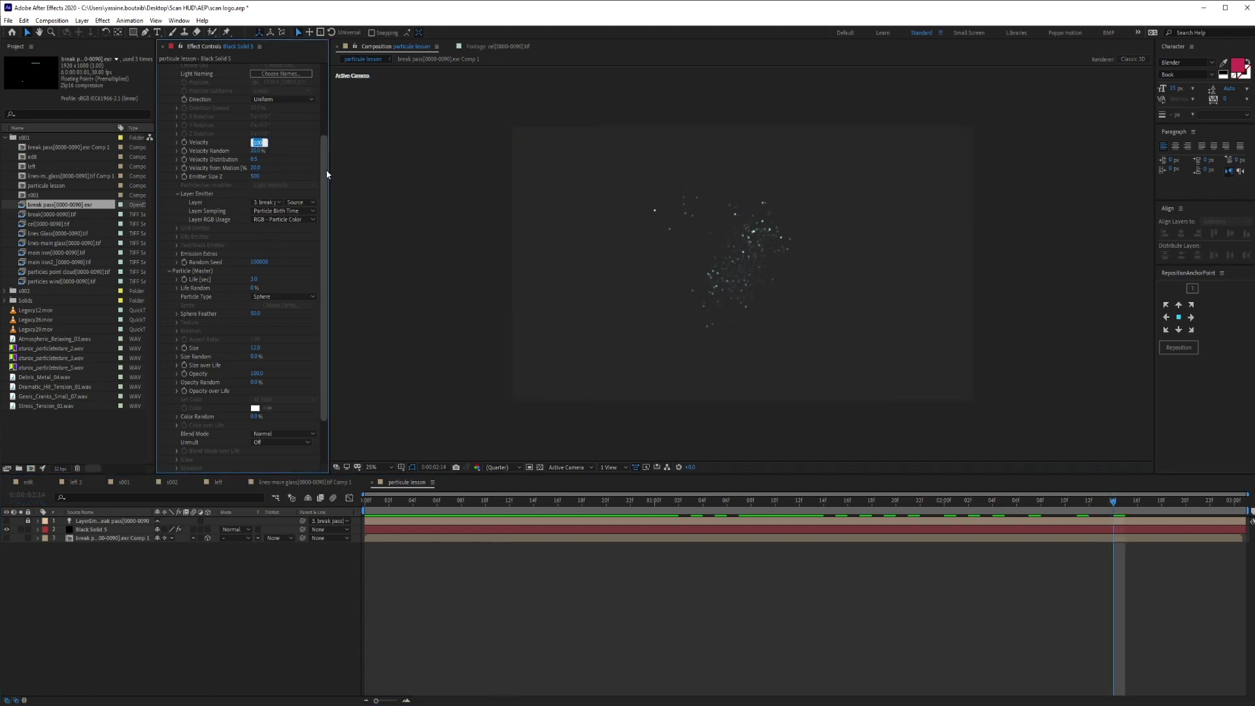
pyautogui.write('0')
pyautogui.press('Return')
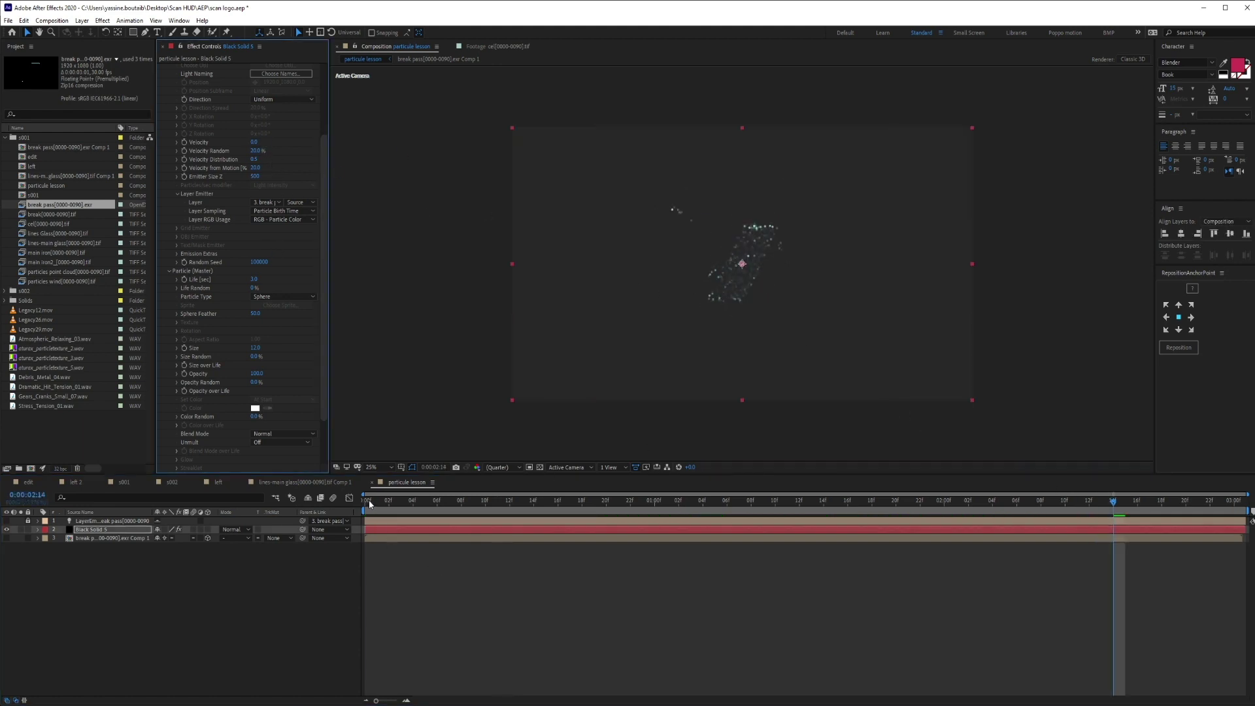
pyautogui.moveTo(370, 503); pyautogui.dragTo(1119, 502)
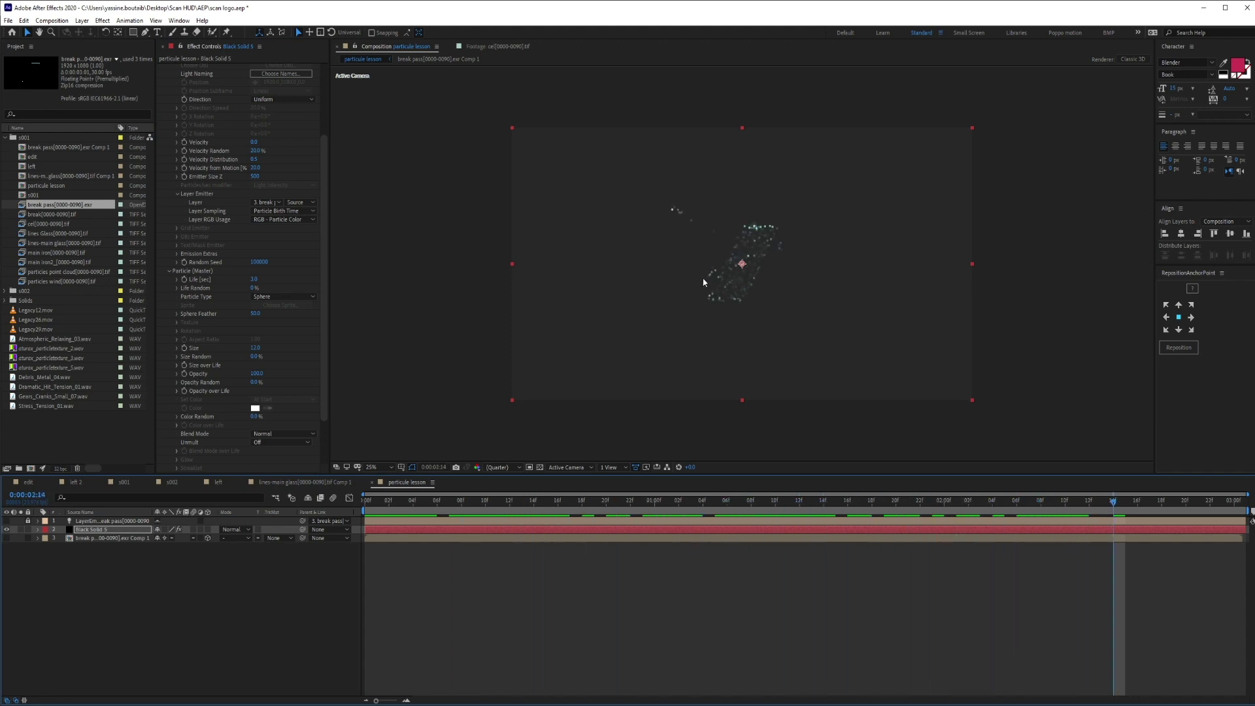
pyautogui.press('.')
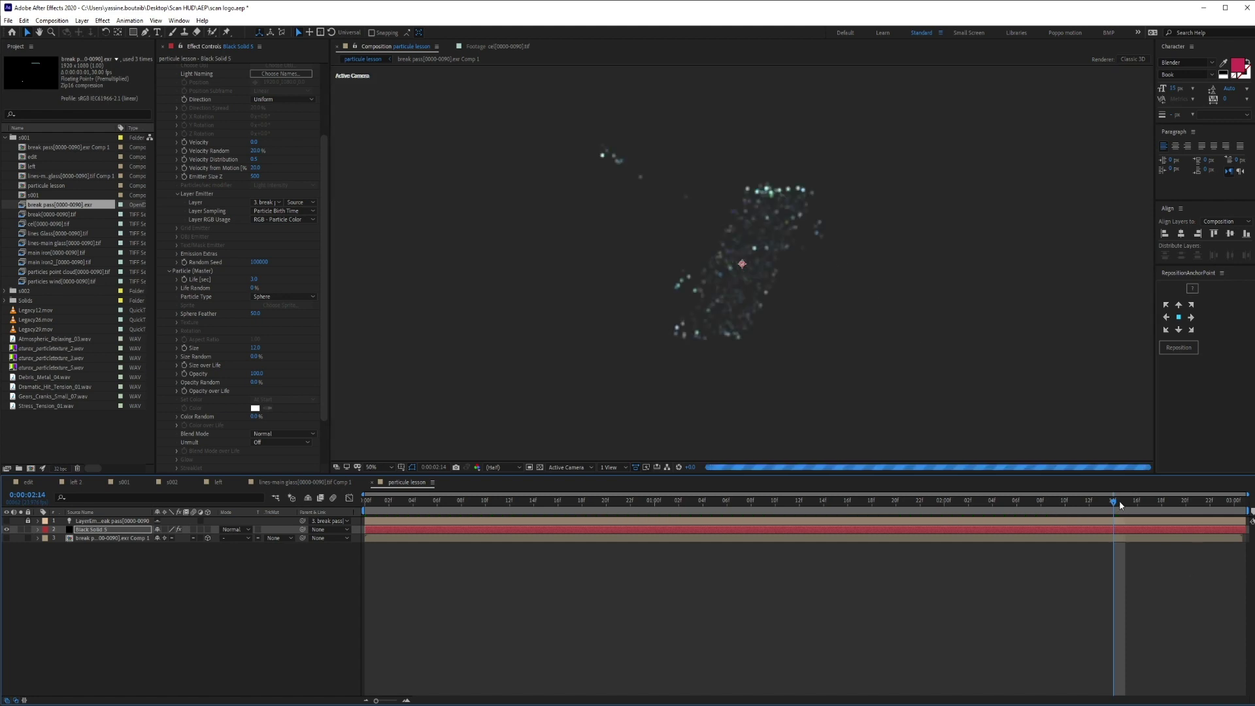
pyautogui.moveTo(1121, 505); pyautogui.dragTo(993, 503)
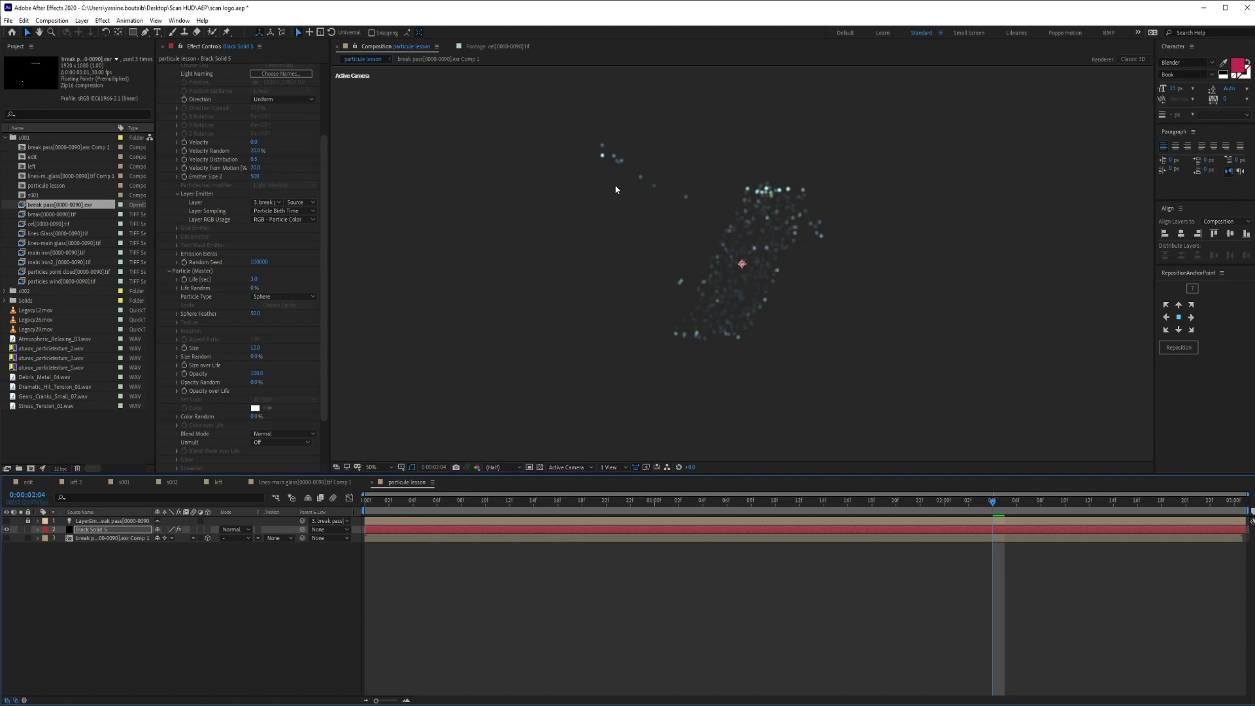
# Give the particles a Size over Life curve with an early peak, and set Life Random and Size Random to 100%
pyautogui.scroll(3, 273, 267)
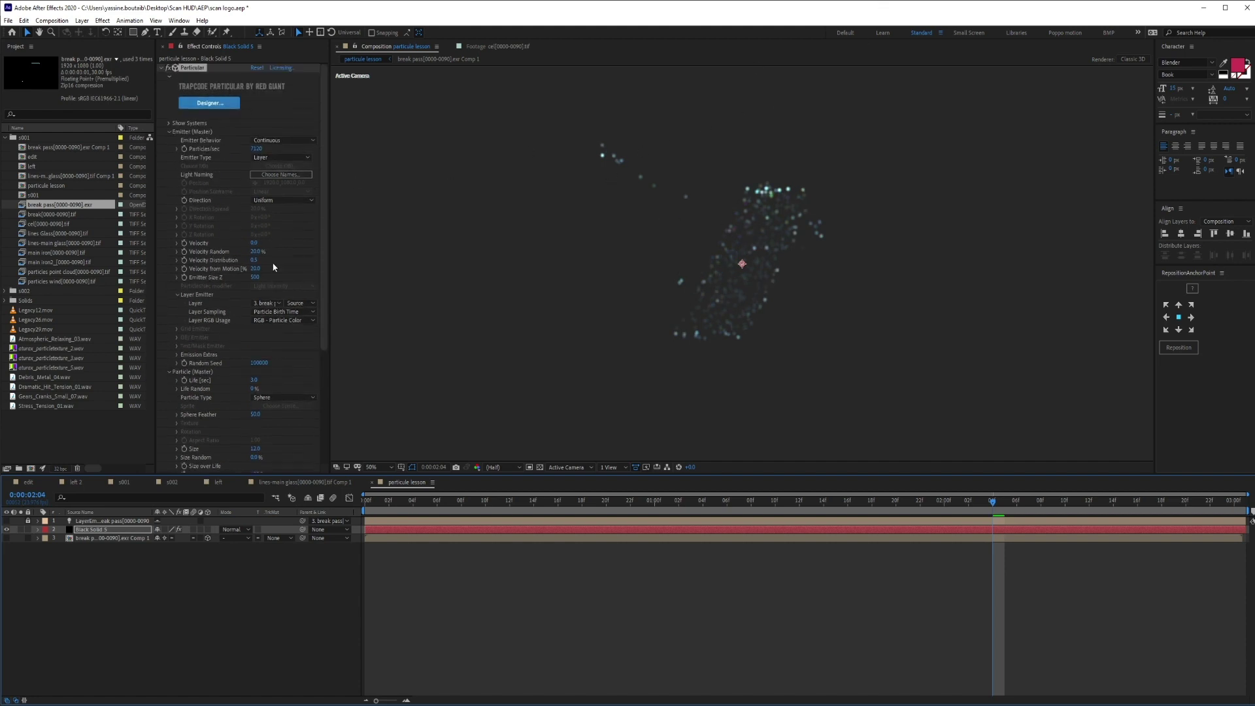
pyautogui.click(168, 132)
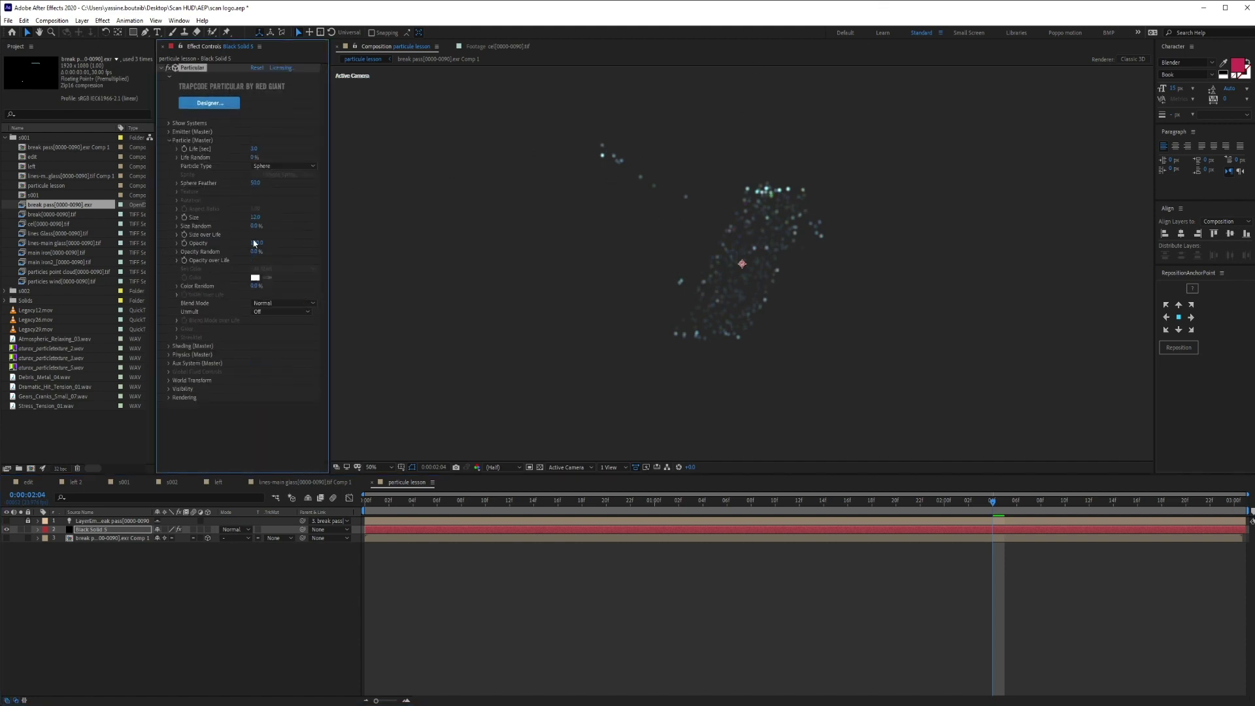
pyautogui.click(177, 234)
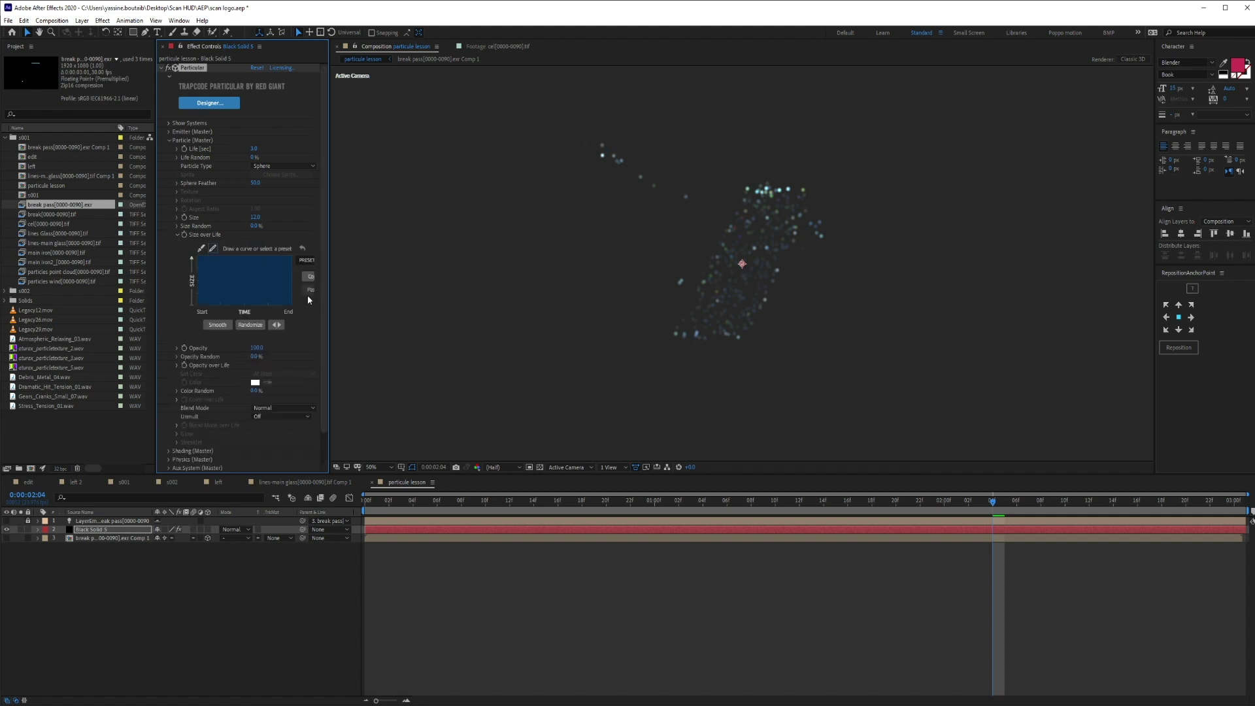
pyautogui.click(308, 294)
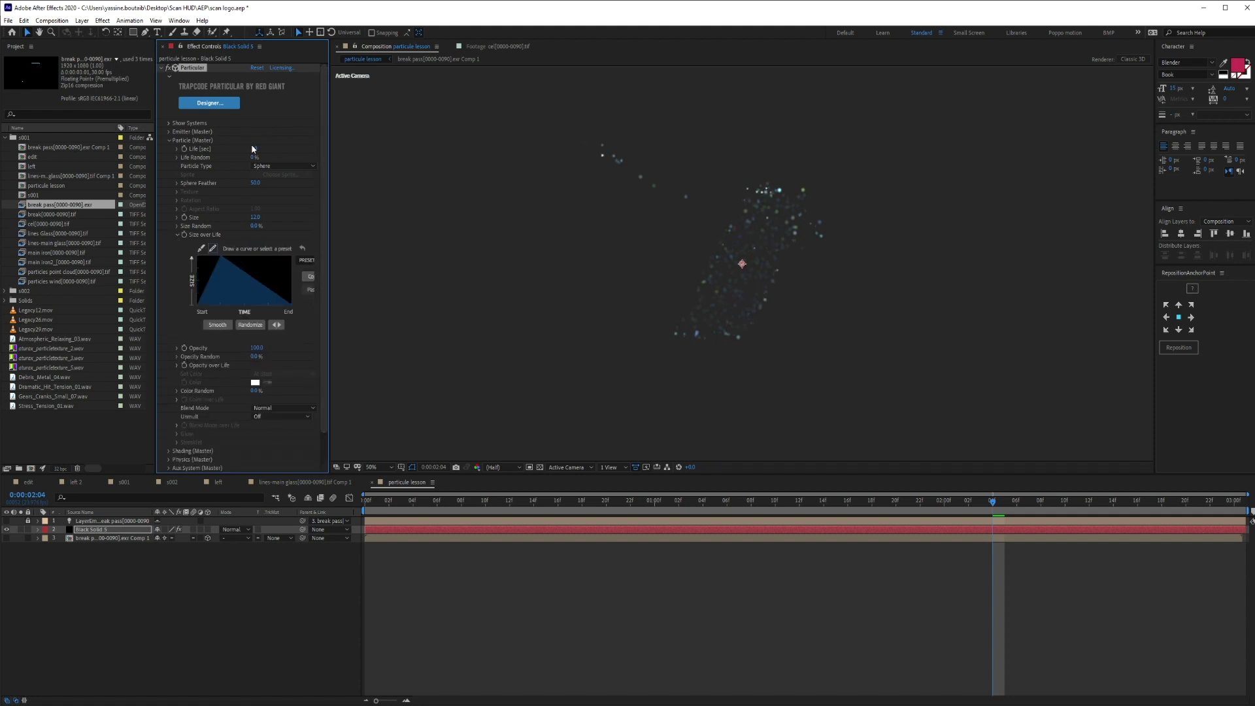
pyautogui.moveTo(254, 158); pyautogui.dragTo(340, 163)
# Add wind to the particles in the Air physics settings with a positive Wind X and a negative Wind Y
pyautogui.scroll(-2, 207, 404)
pyautogui.click(169, 425)
pyautogui.scroll(-1, 171, 418)
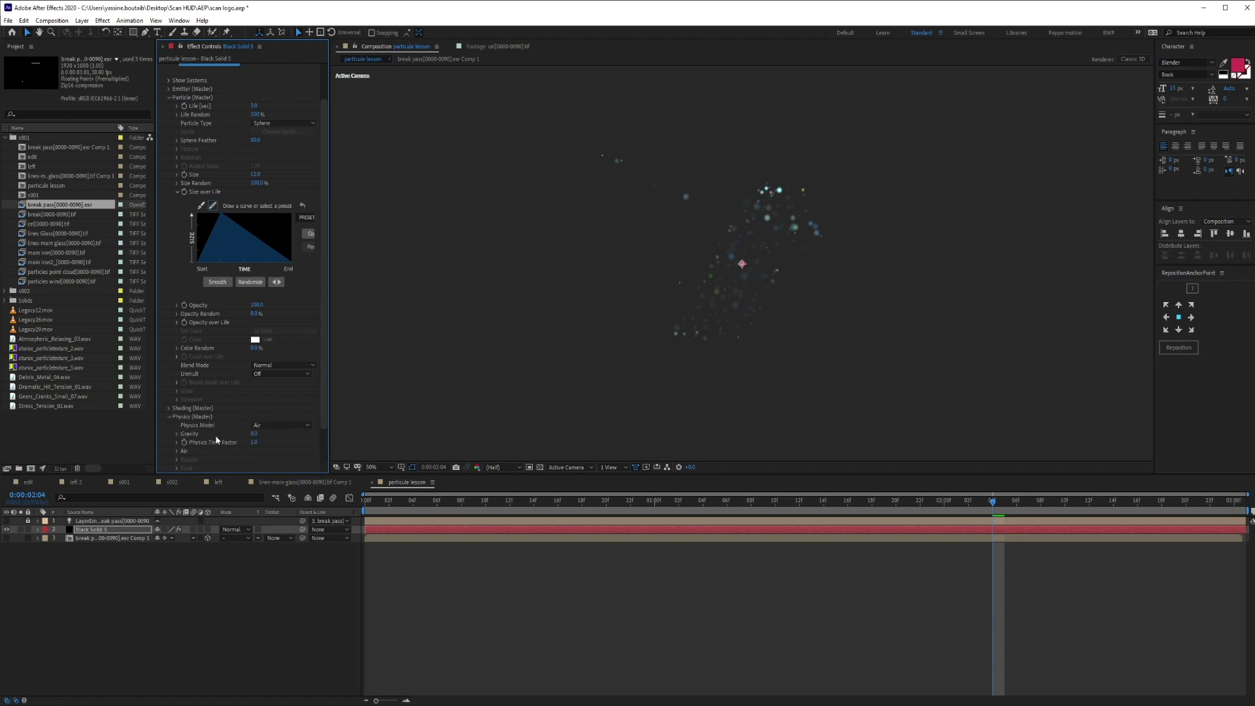
pyautogui.scroll(-2, 175, 416)
pyautogui.click(174, 408)
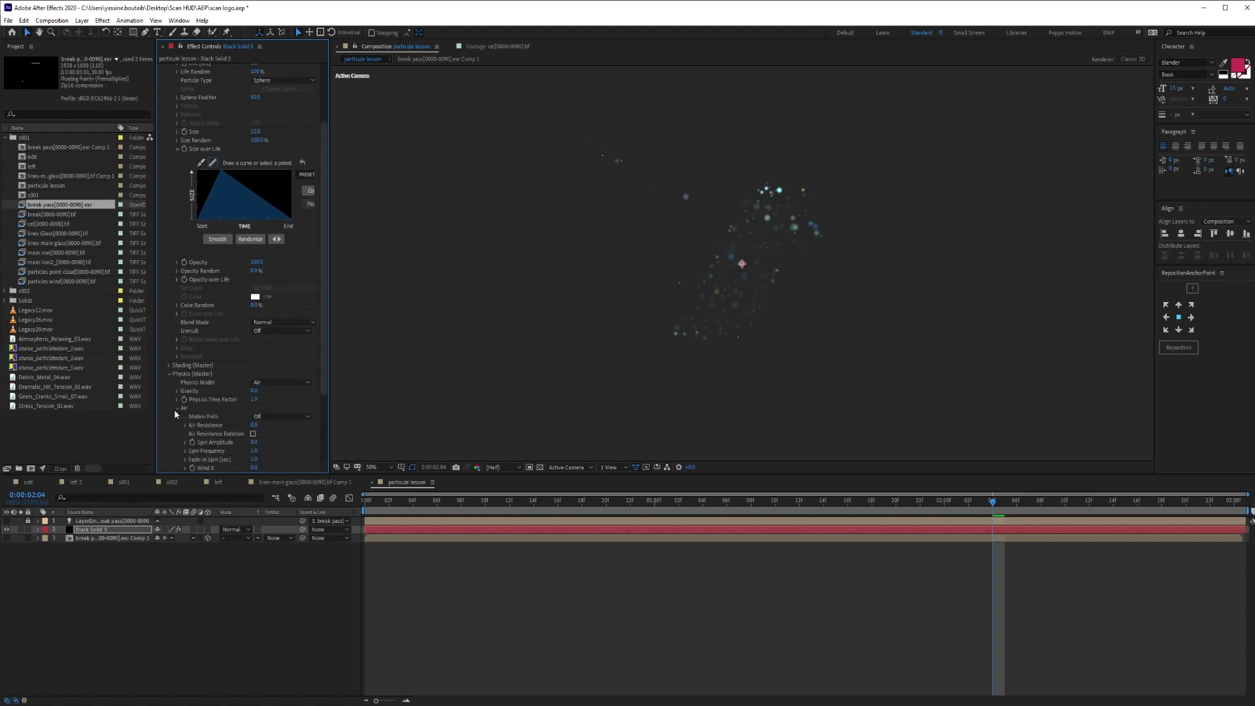
pyautogui.scroll(-2, 174, 409)
pyautogui.scroll(-3, 294, 373)
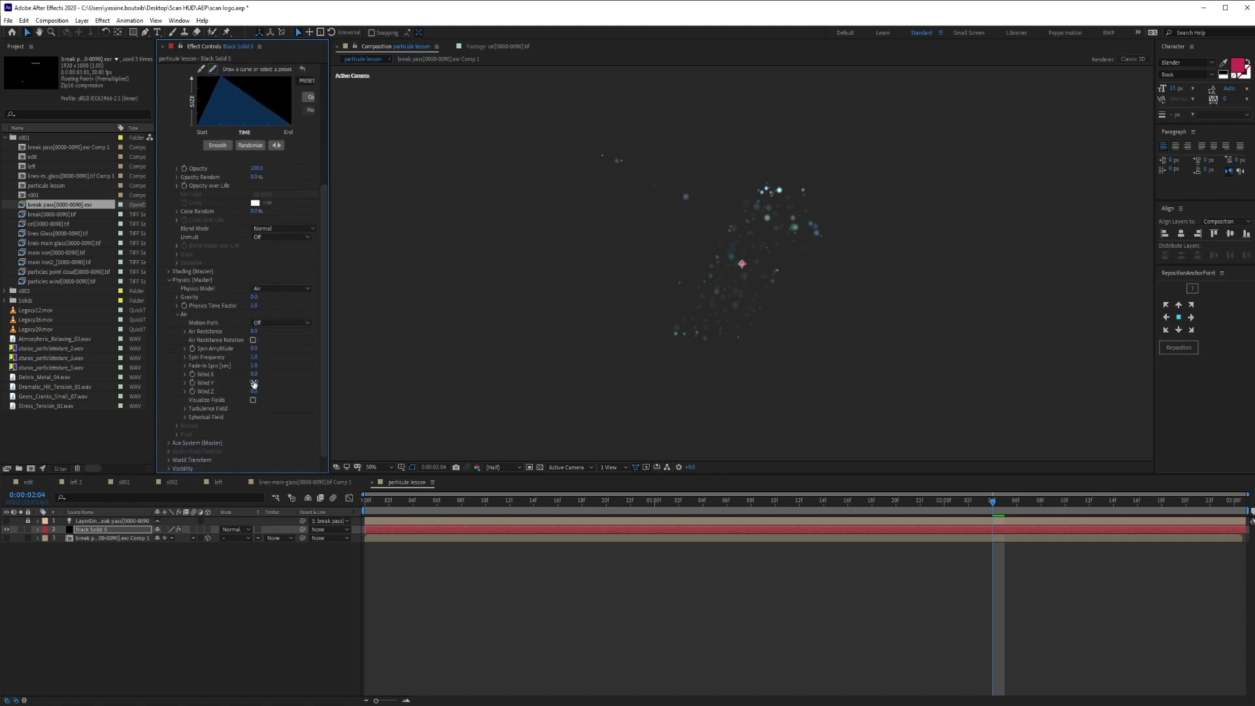
pyautogui.moveTo(254, 382)
pyautogui.mouseDown()
pyautogui.moveTo(293, 379)
pyautogui.moveTo(240, 384)
pyautogui.mouseUp()
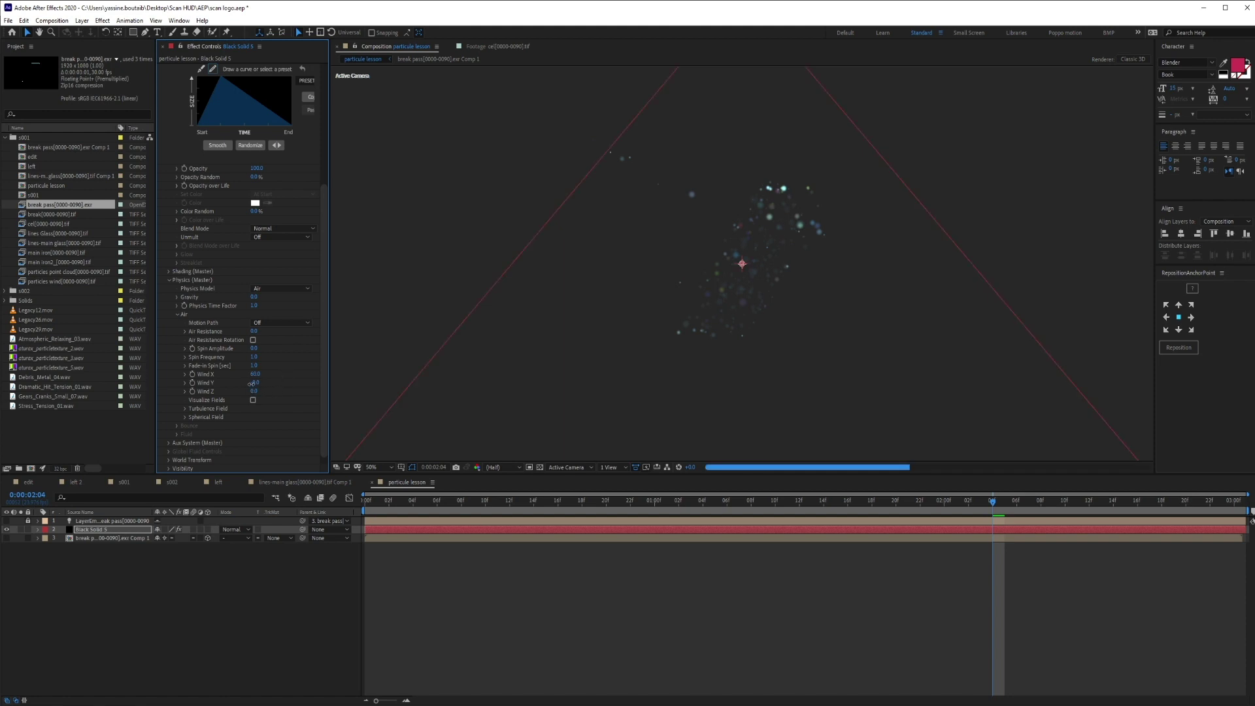
pyautogui.scroll(-1, 255, 415)
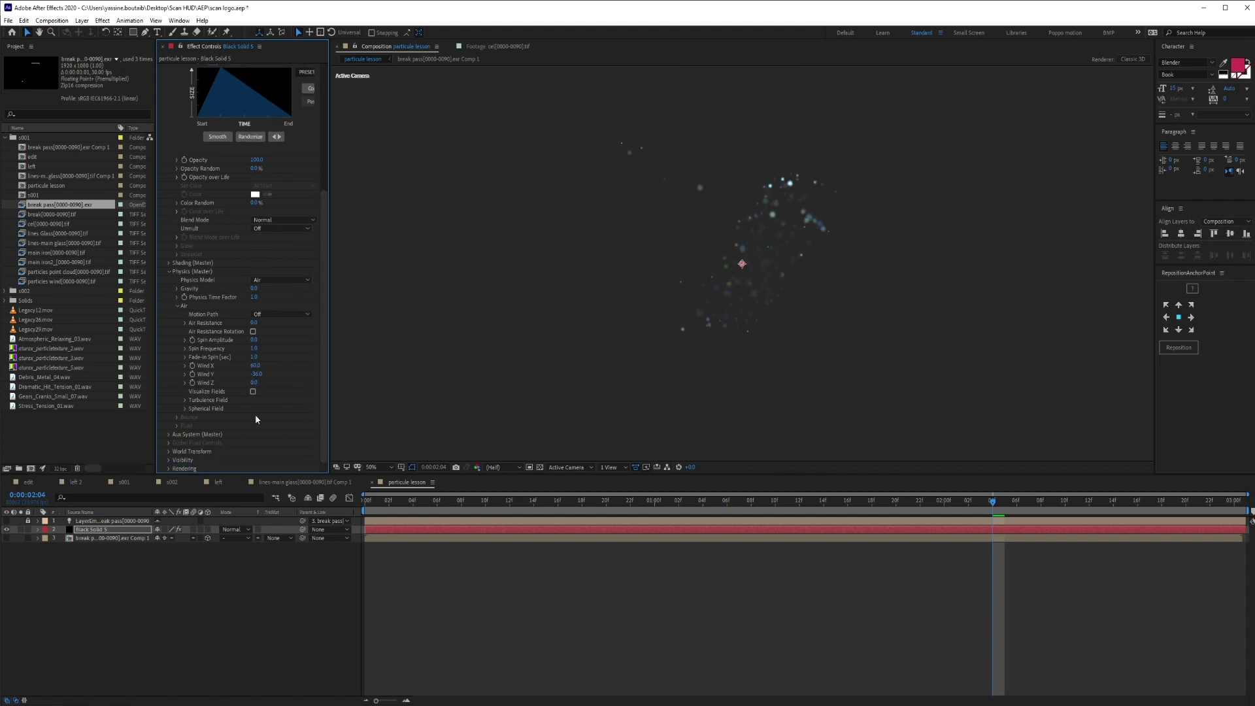
# Raise Affect Position in the Air physics Turbulence Field so the particles drift irregularly
pyautogui.click(185, 400)
pyautogui.scroll(-2, 284, 400)
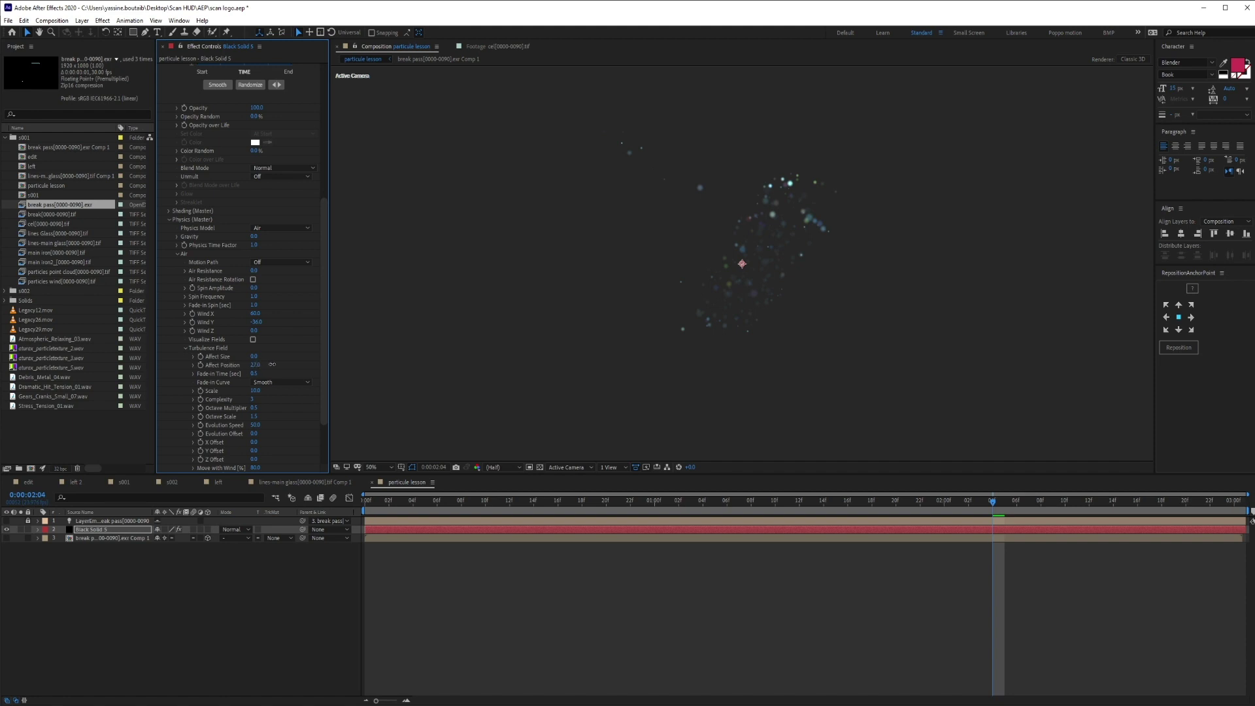
pyautogui.moveTo(272, 364); pyautogui.dragTo(307, 364)
pyautogui.click(582, 608)
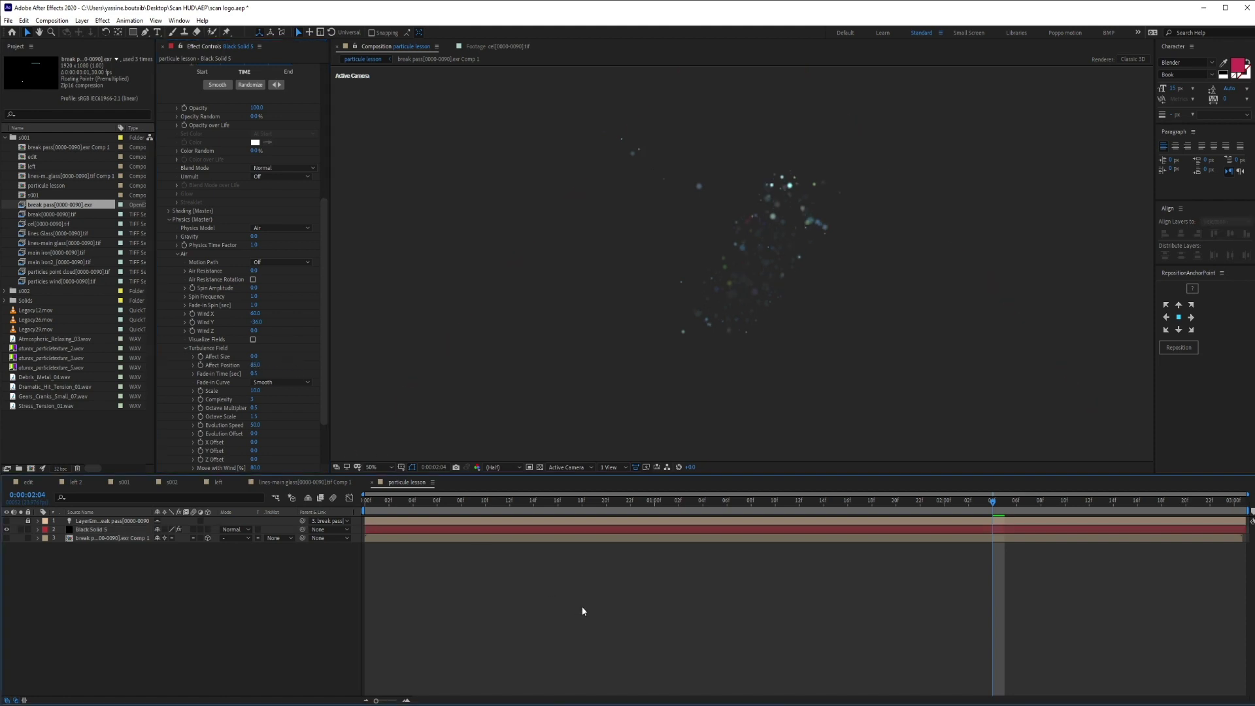
# Preview the wind and turbulence motion from the start of the composition to 0:00:02:17
pyautogui.moveTo(401, 502); pyautogui.dragTo(462, 503)
pyautogui.click(20, 529)
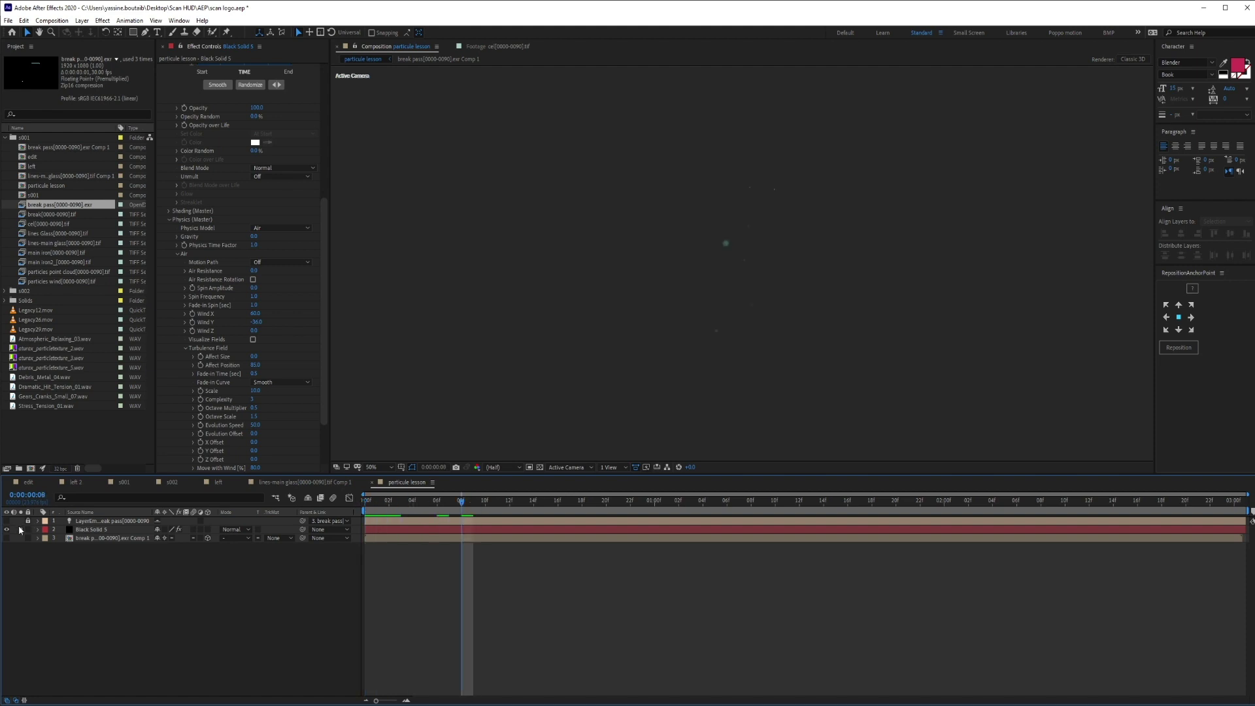
pyautogui.press('space')
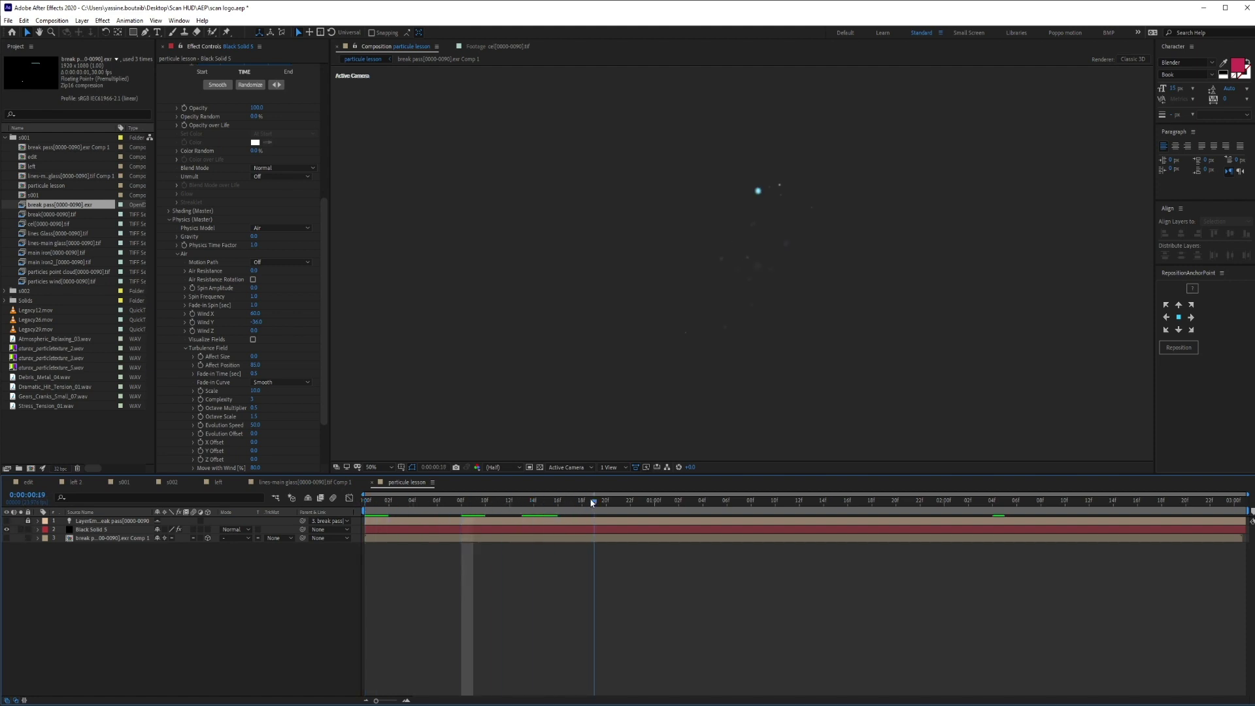
pyautogui.moveTo(680, 499); pyautogui.dragTo(1151, 476)
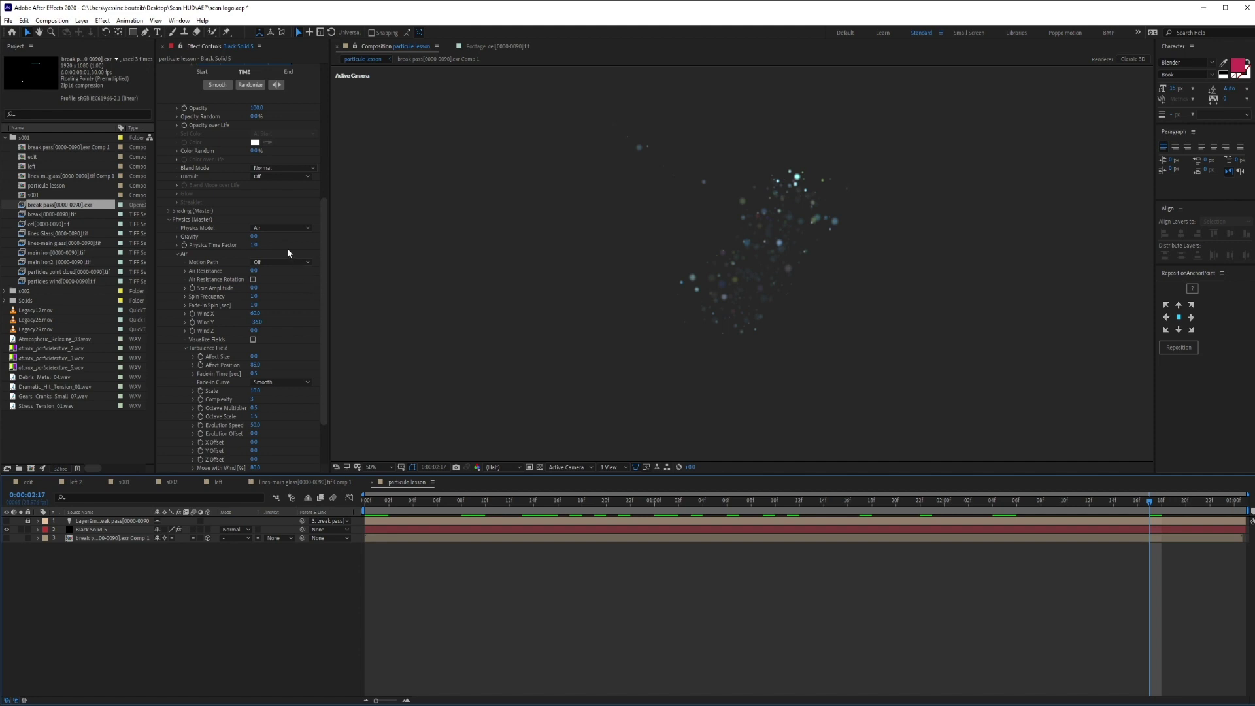
# Set the particle Life to 1 second and check the particles from the start to about 0:00:01:18
pyautogui.scroll(10, 268, 184)
pyautogui.click(259, 149)
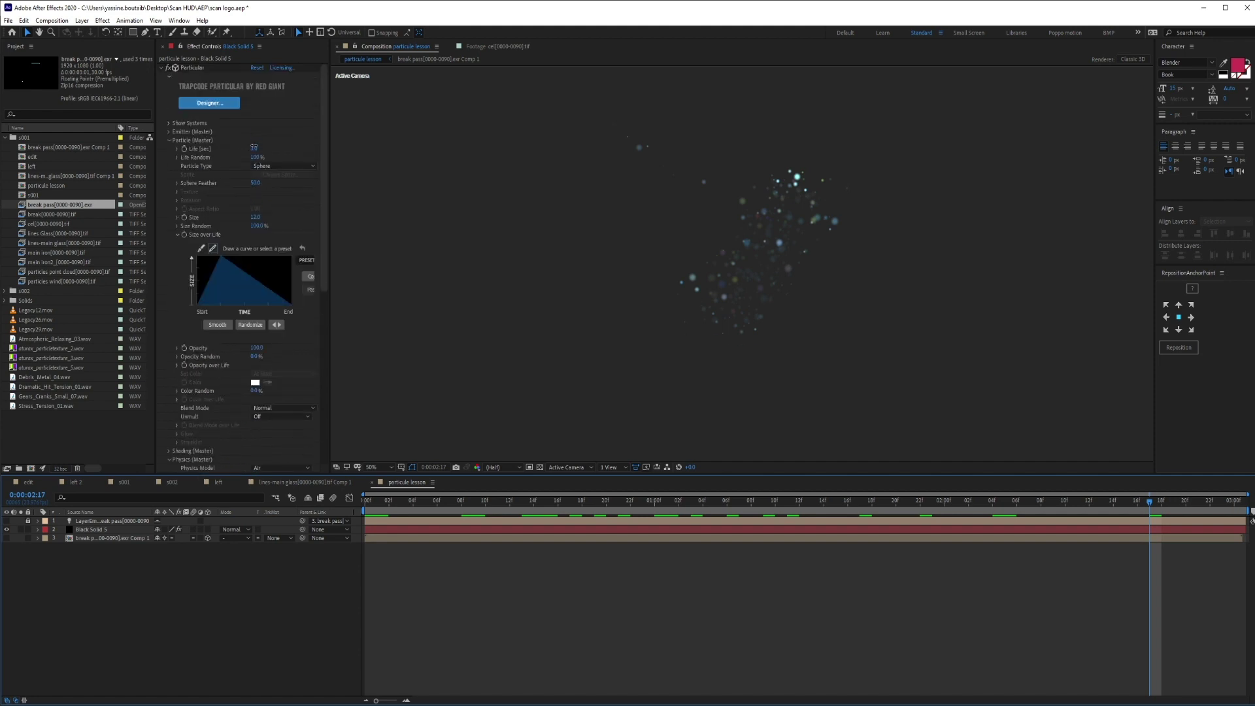
pyautogui.write('1')
pyautogui.press('Return')
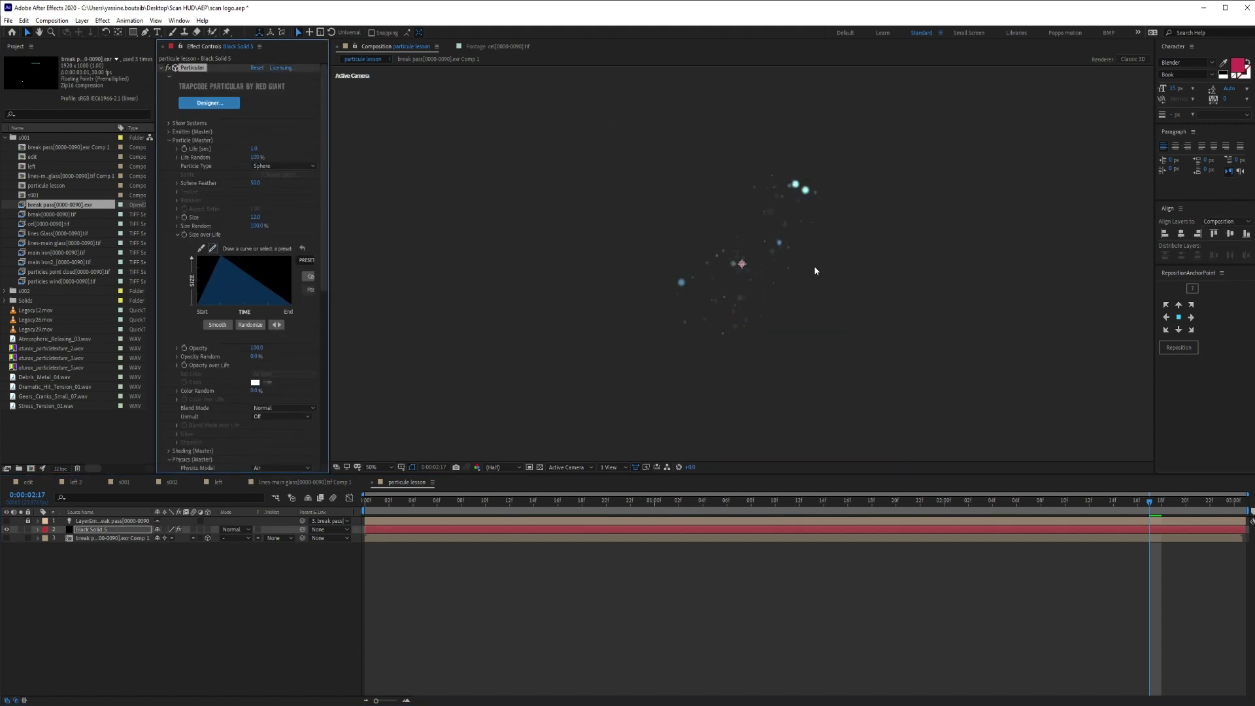
pyautogui.moveTo(365, 500); pyautogui.dragTo(868, 499)
# Replace the break pass footage inside the nested break pass composition with main noir[0000-0090].tif
pyautogui.doubleClick(706, 538)
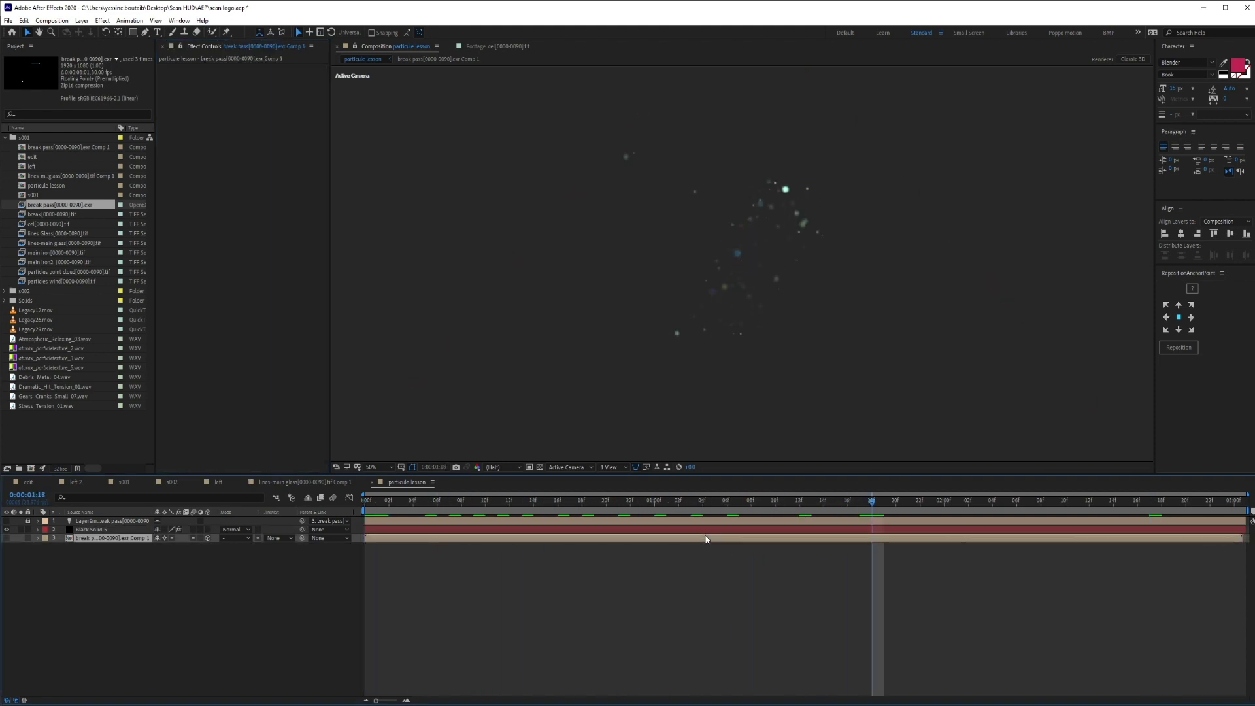
pyautogui.press('Home')
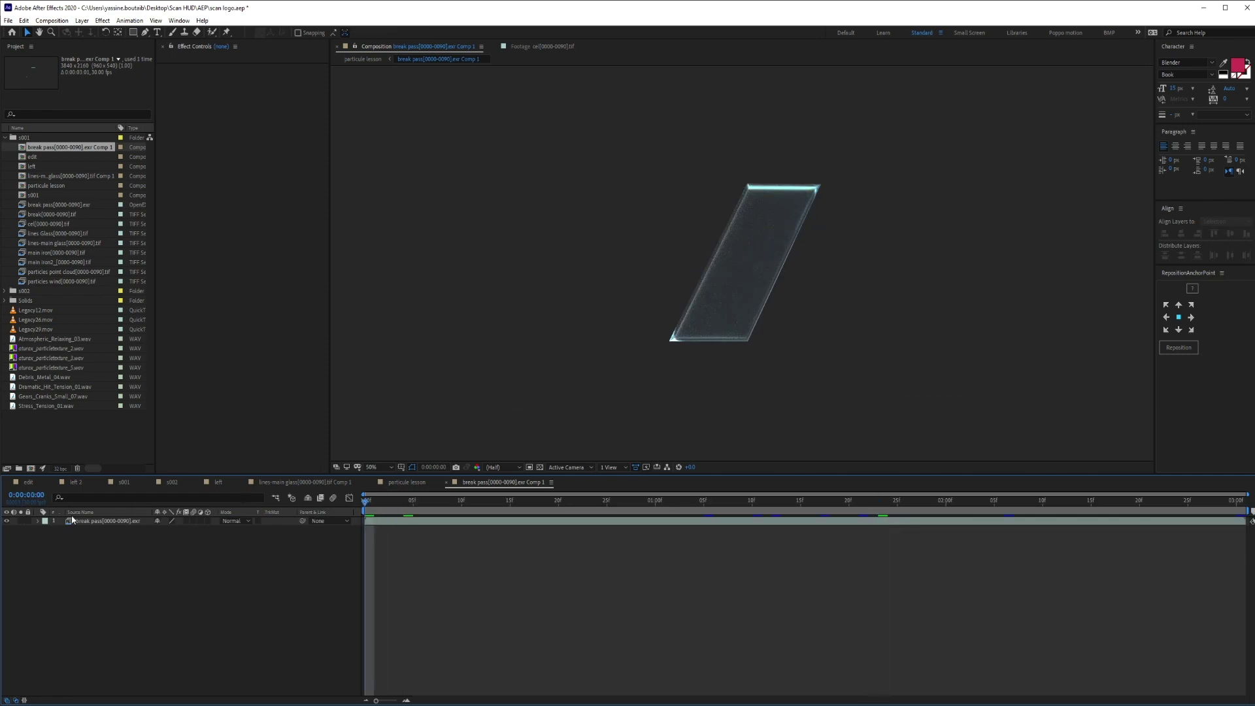
pyautogui.click(108, 521)
pyautogui.click(59, 271)
pyautogui.moveTo(57, 253); pyautogui.dragTo(97, 521)
pyautogui.click(97, 522)
pyautogui.press('Delete')
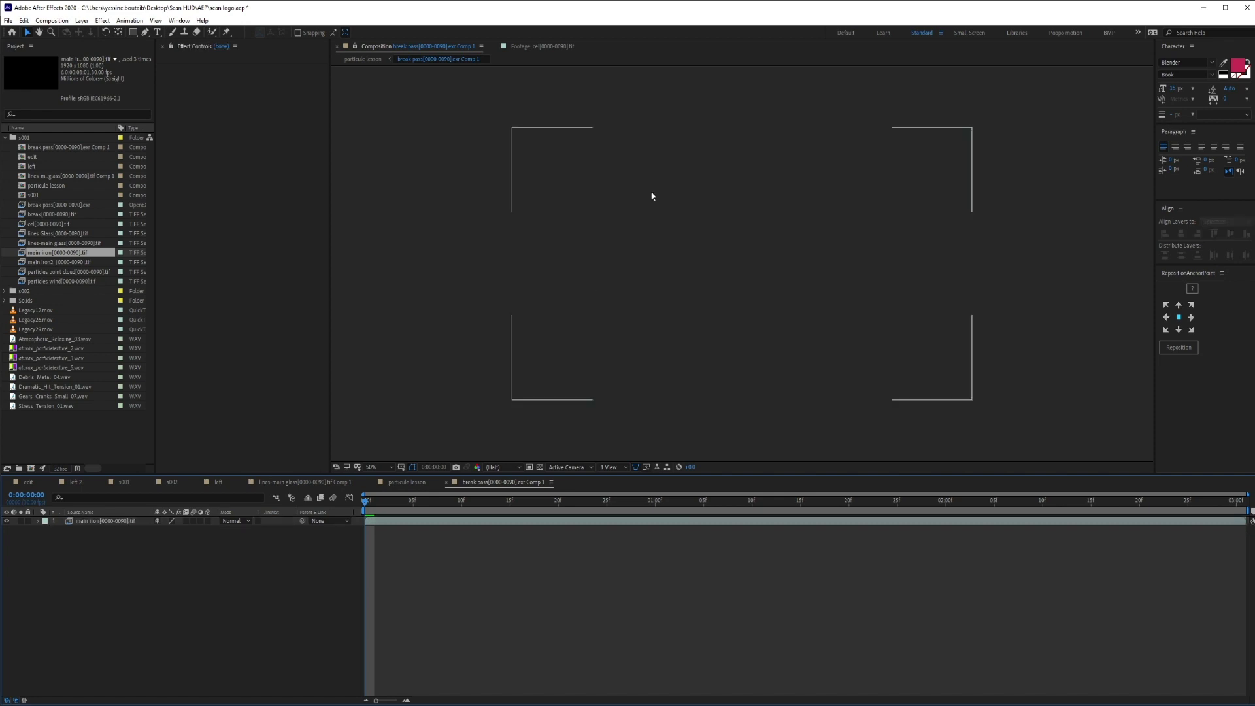
# Scrub the replaced footage, and check its particles in the particule lesson composition up to 0:00:03:00
pyautogui.moveTo(385, 507); pyautogui.dragTo(785, 503)
pyautogui.click(407, 482)
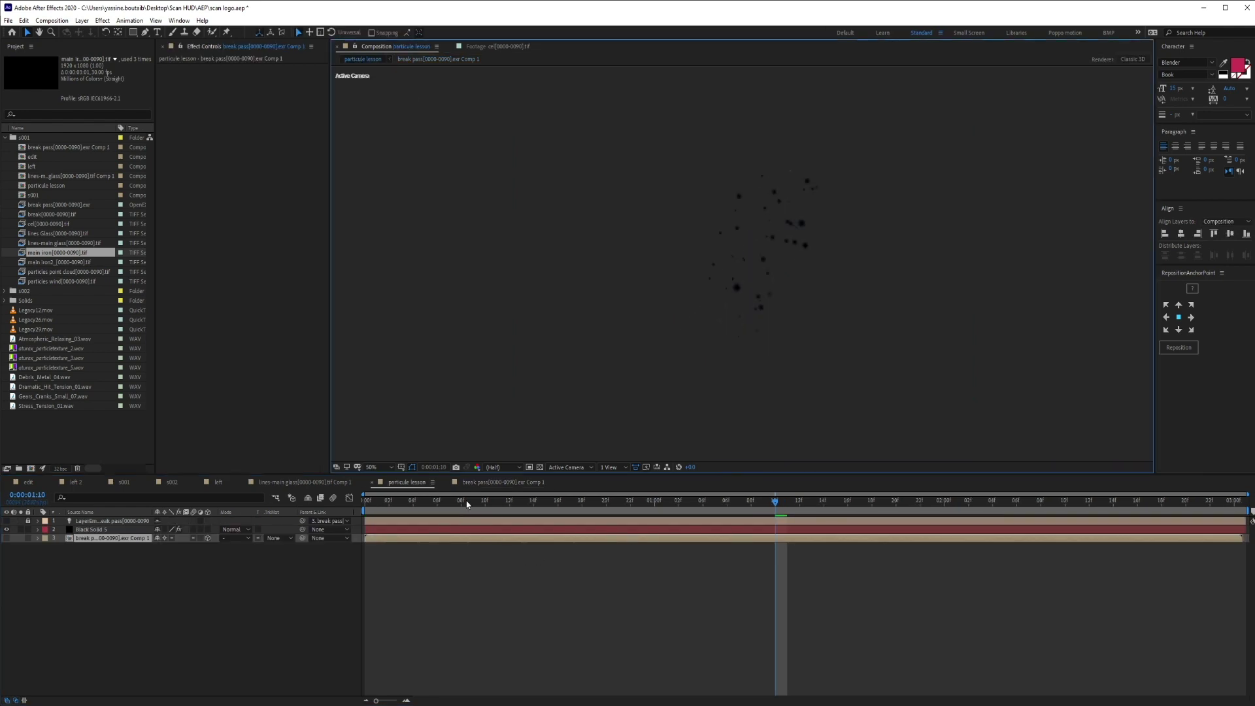
pyautogui.moveTo(430, 504); pyautogui.dragTo(1235, 503)
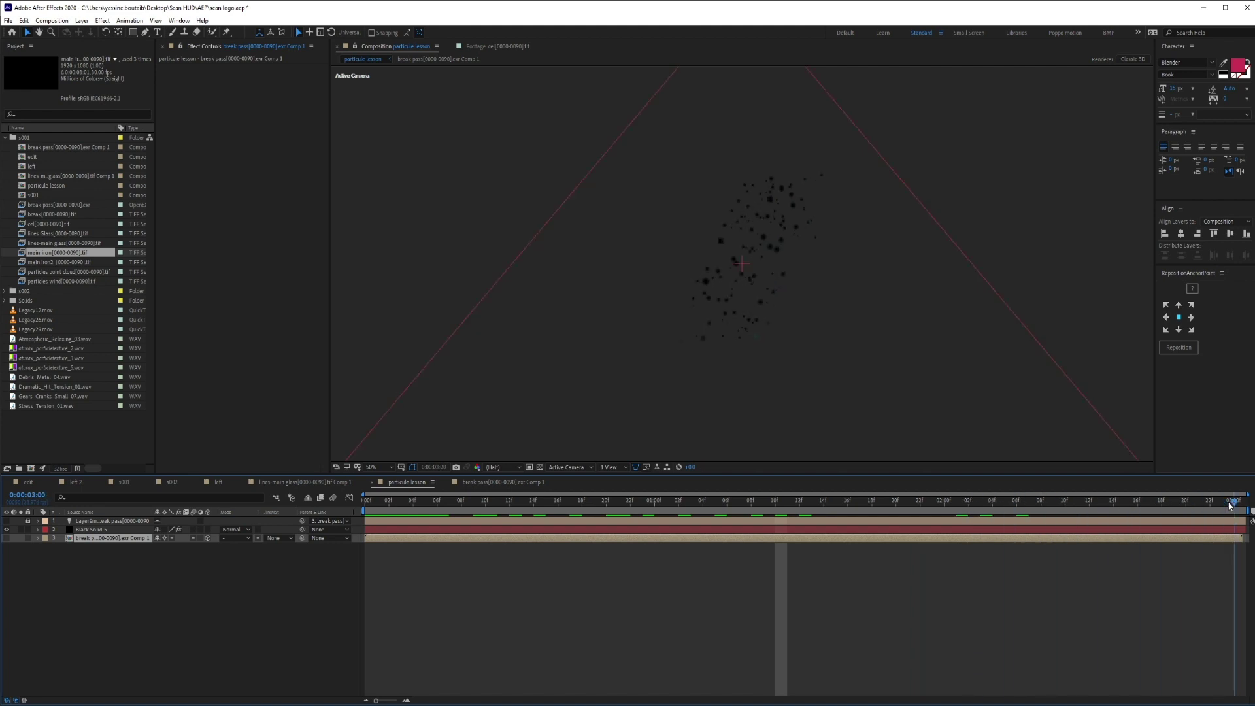
# Strengthen the wind on the black solid's particles in X and negative Y, and set Opacity Random to 100%
pyautogui.click(92, 529)
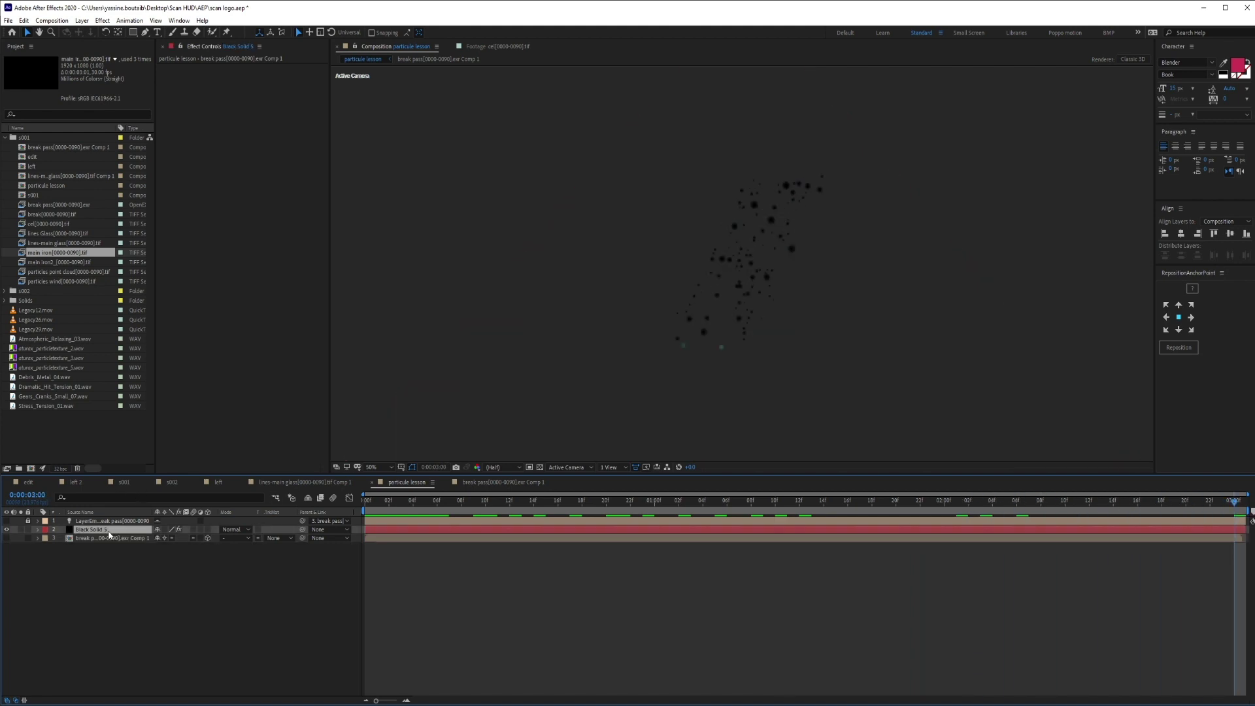
pyautogui.scroll(-10, 278, 418)
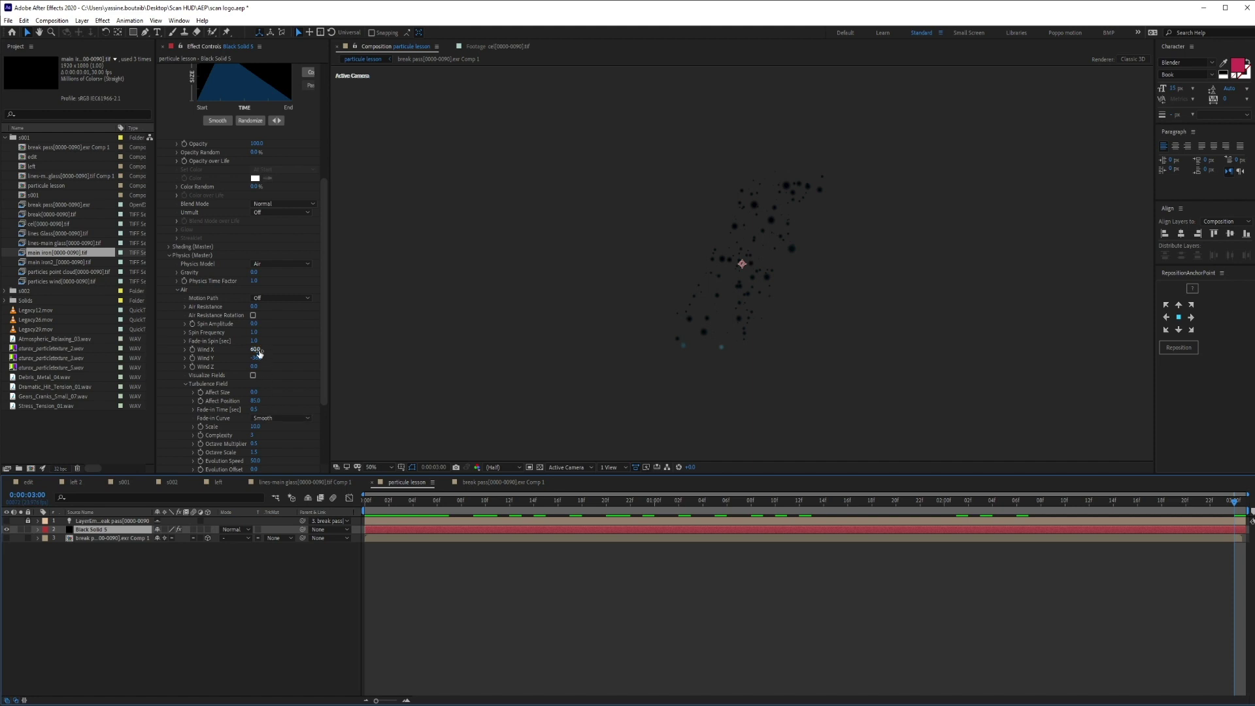
pyautogui.moveTo(259, 357); pyautogui.dragTo(339, 347)
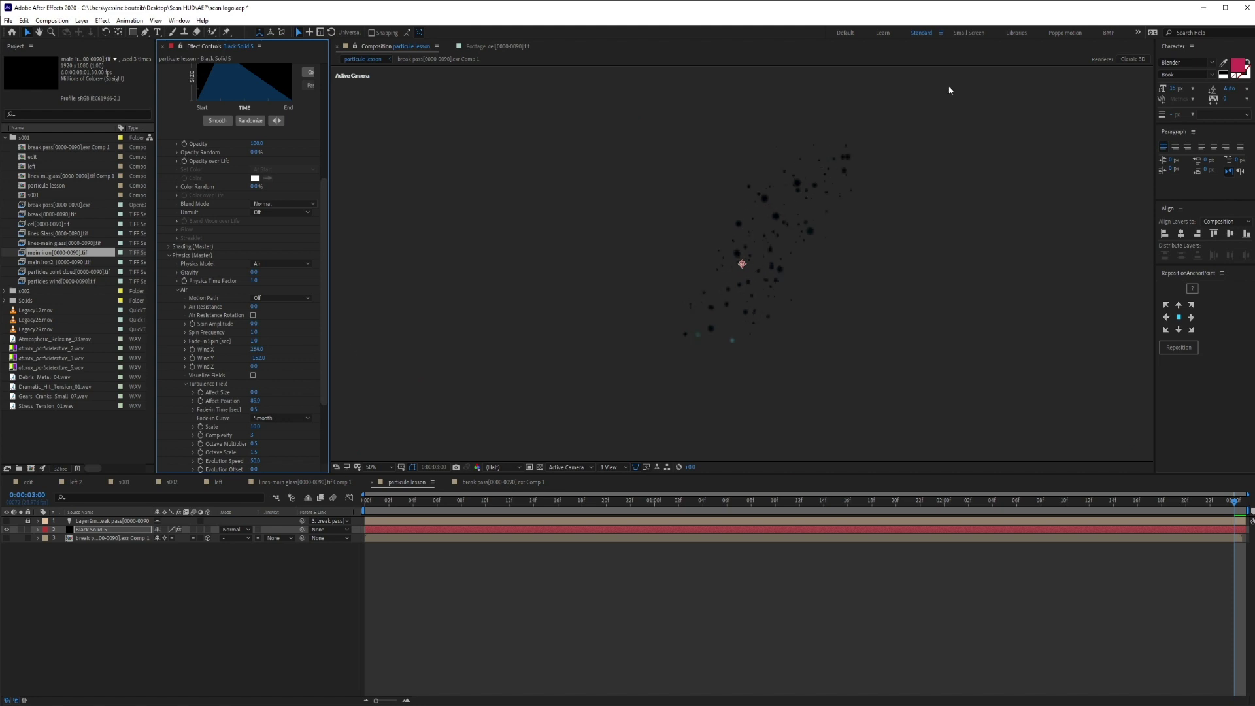
pyautogui.scroll(4, 258, 270)
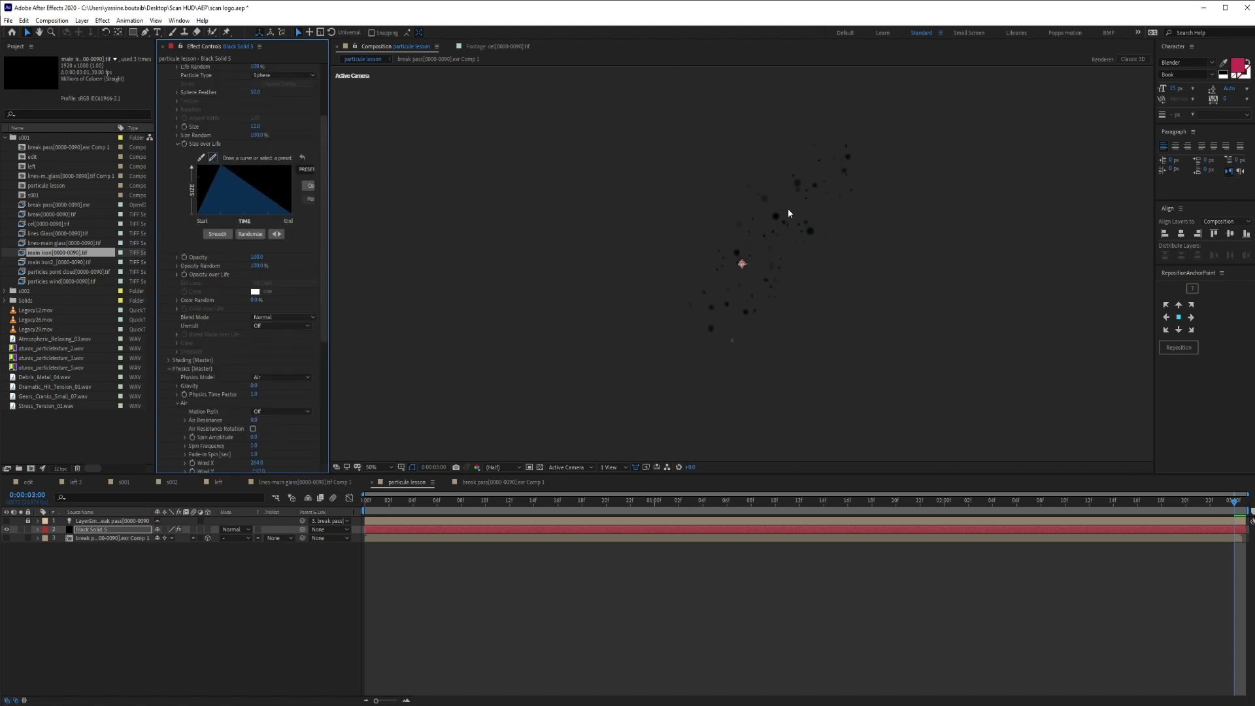
# Change the Layer Emitter's Layer RGB Usage on the black solid to Lightness - Size
pyautogui.click(108, 539)
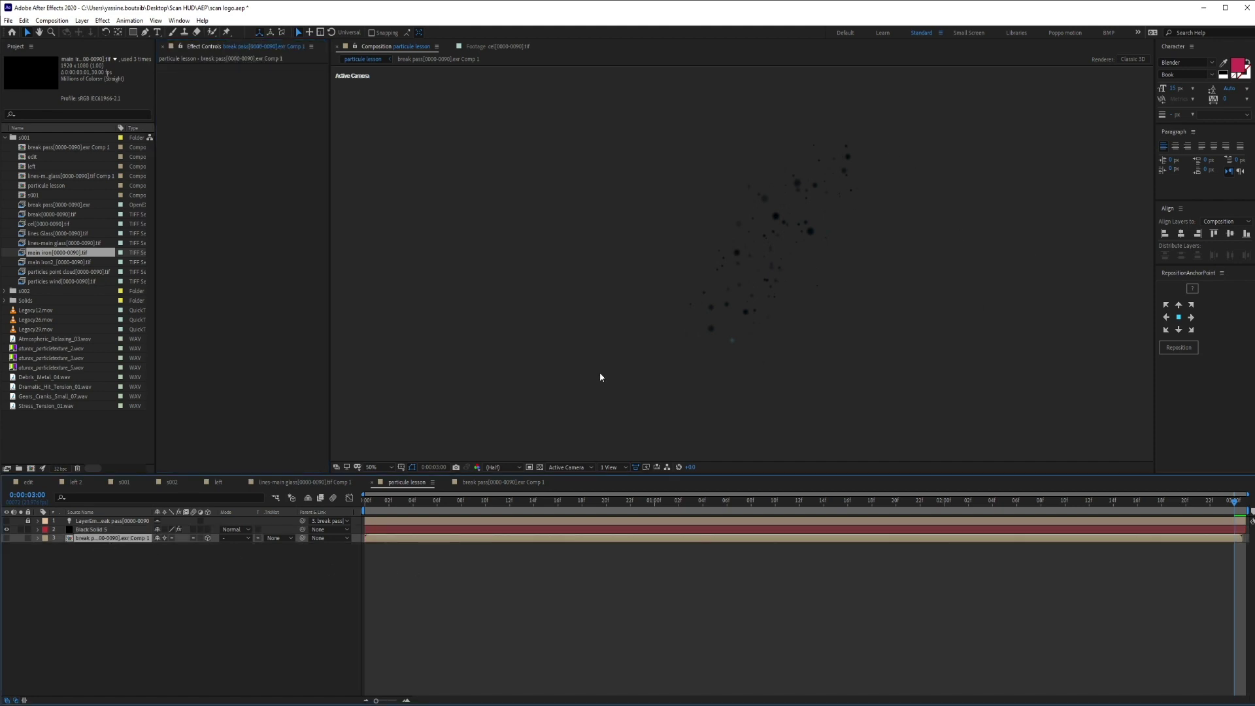
pyautogui.click(98, 530)
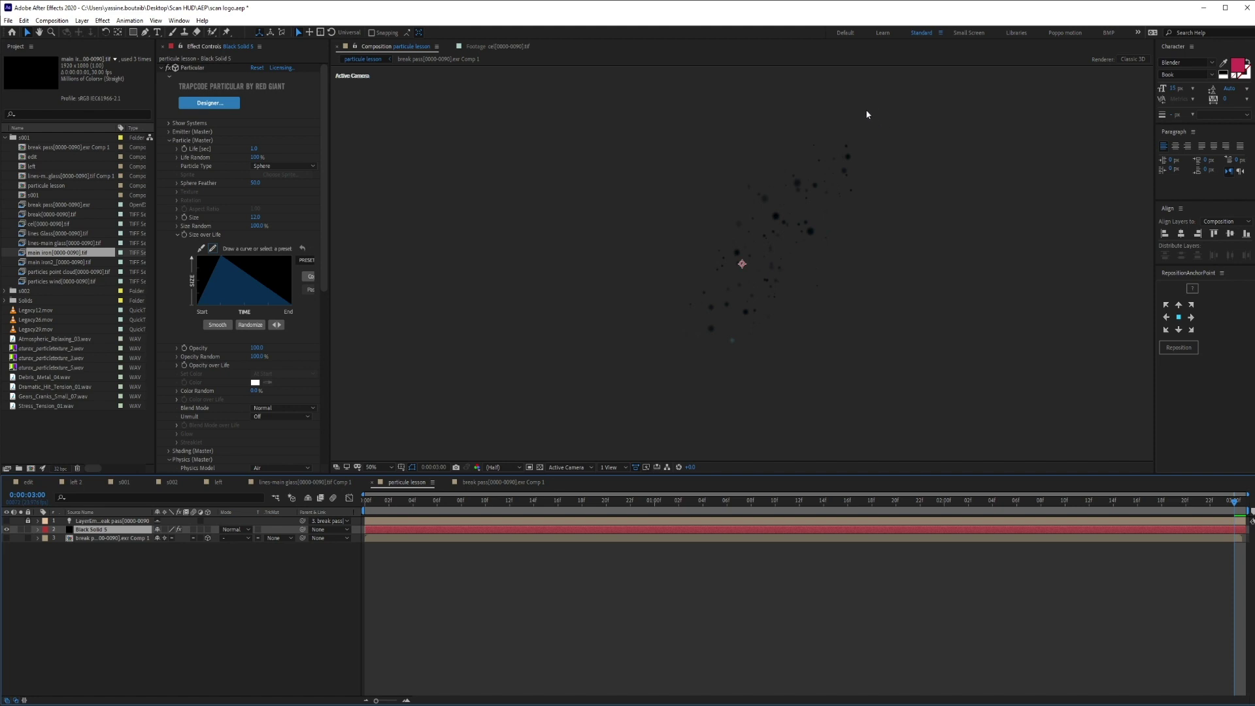
pyautogui.scroll(-3, 297, 278)
pyautogui.scroll(3, 313, 292)
pyautogui.click(170, 140)
pyautogui.click(169, 132)
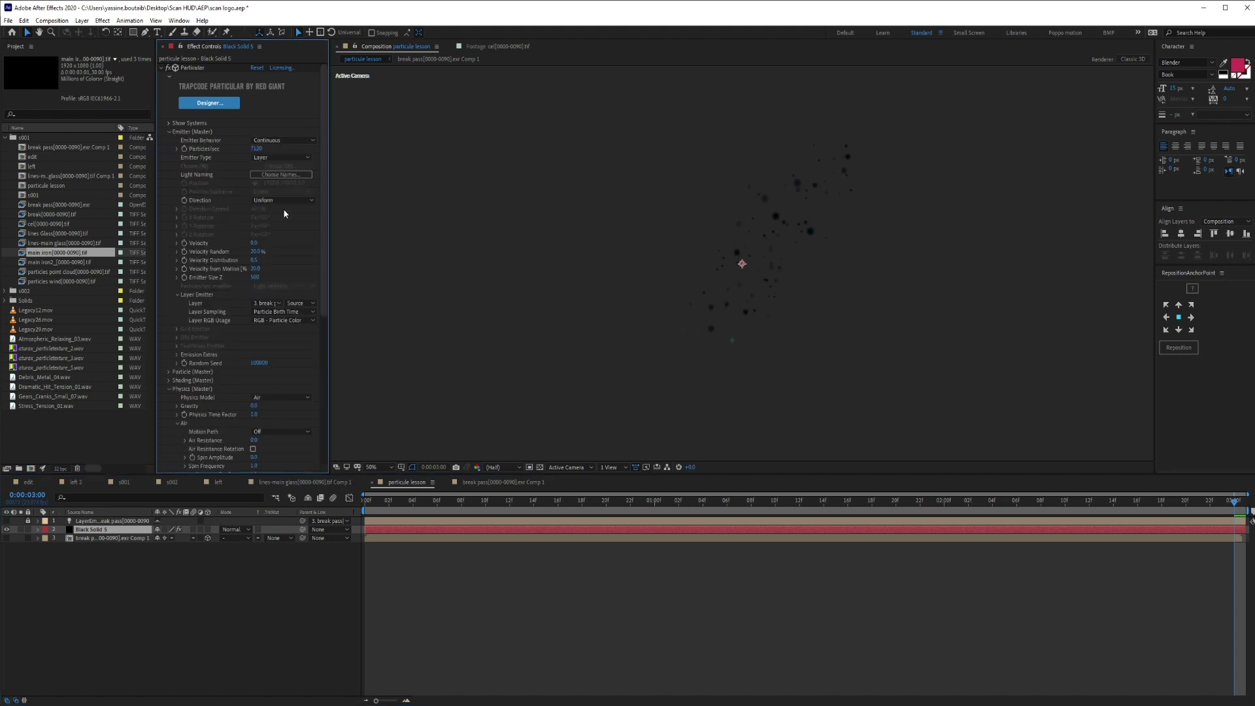
pyautogui.click(288, 320)
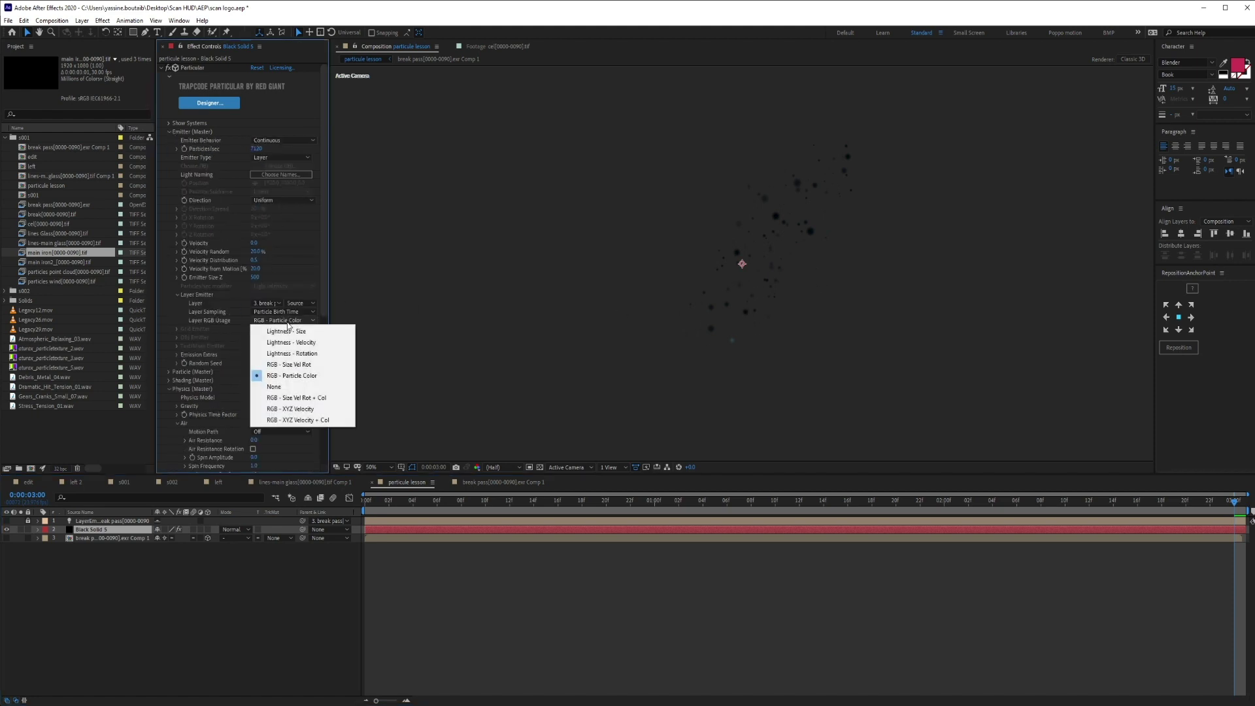
pyautogui.click(293, 334)
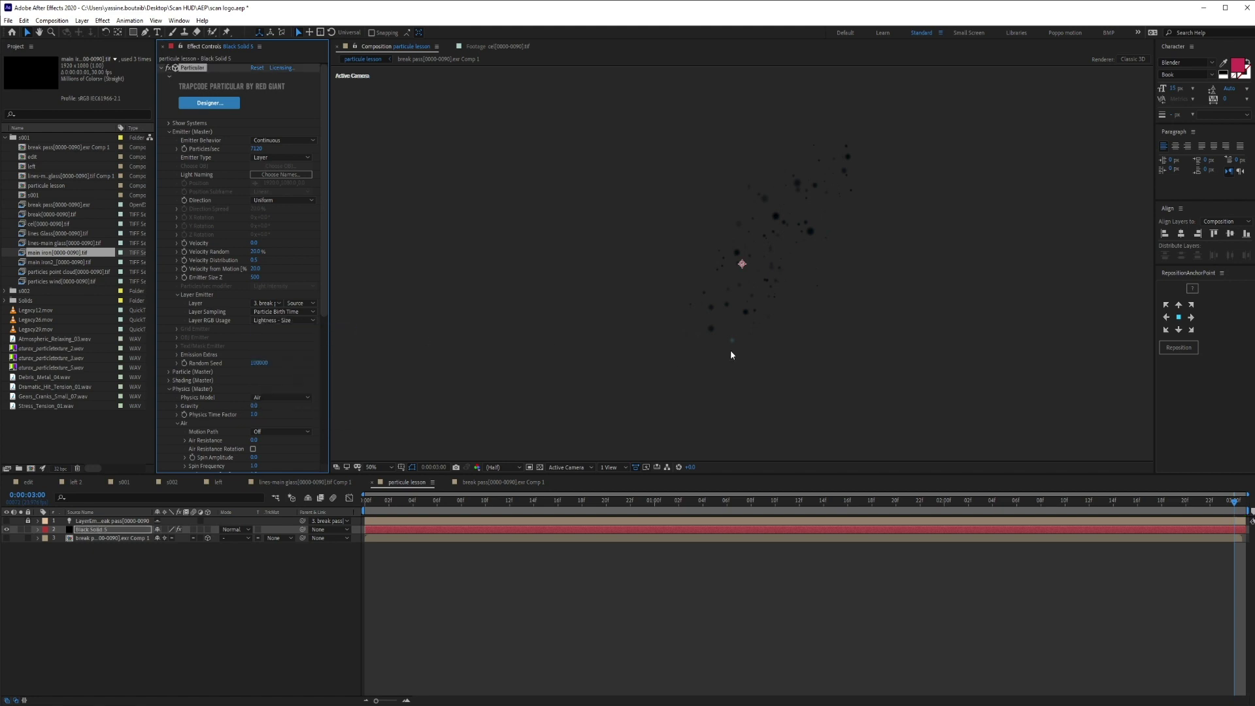
# Set the particles' Set Color option to Random from Gradient
pyautogui.scroll(-5, 230, 382)
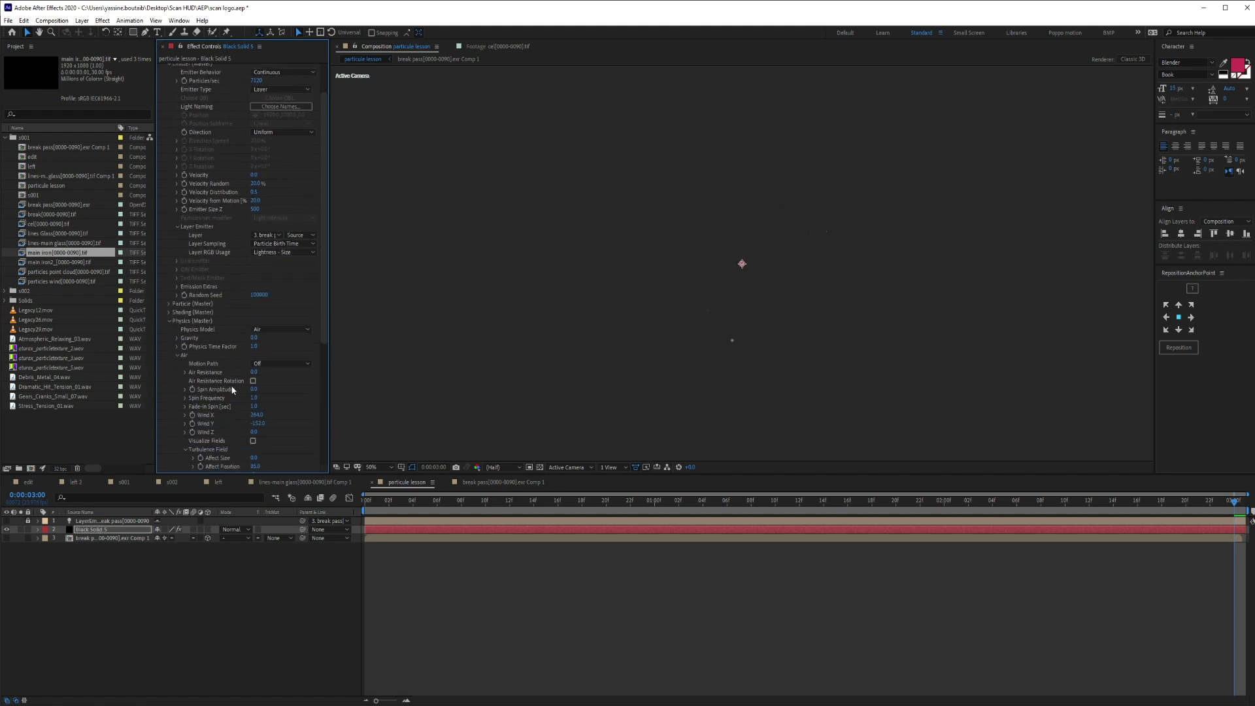
pyautogui.scroll(-4, 231, 389)
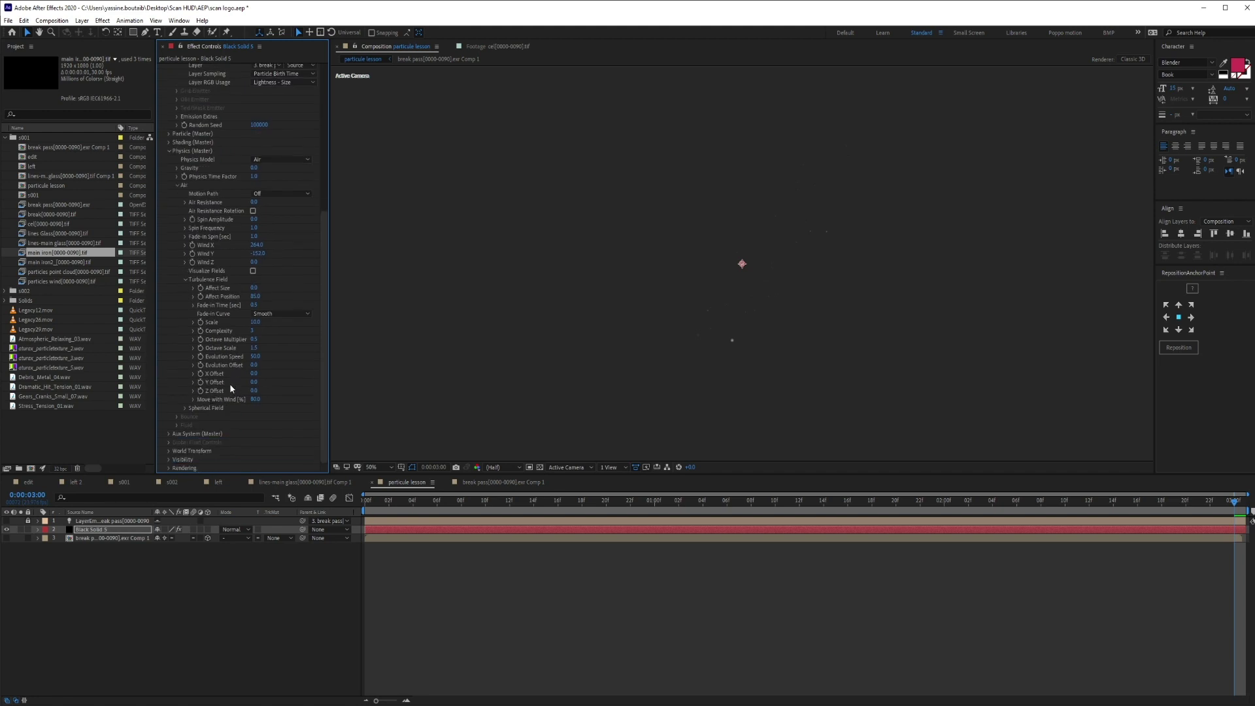
pyautogui.scroll(5, 183, 222)
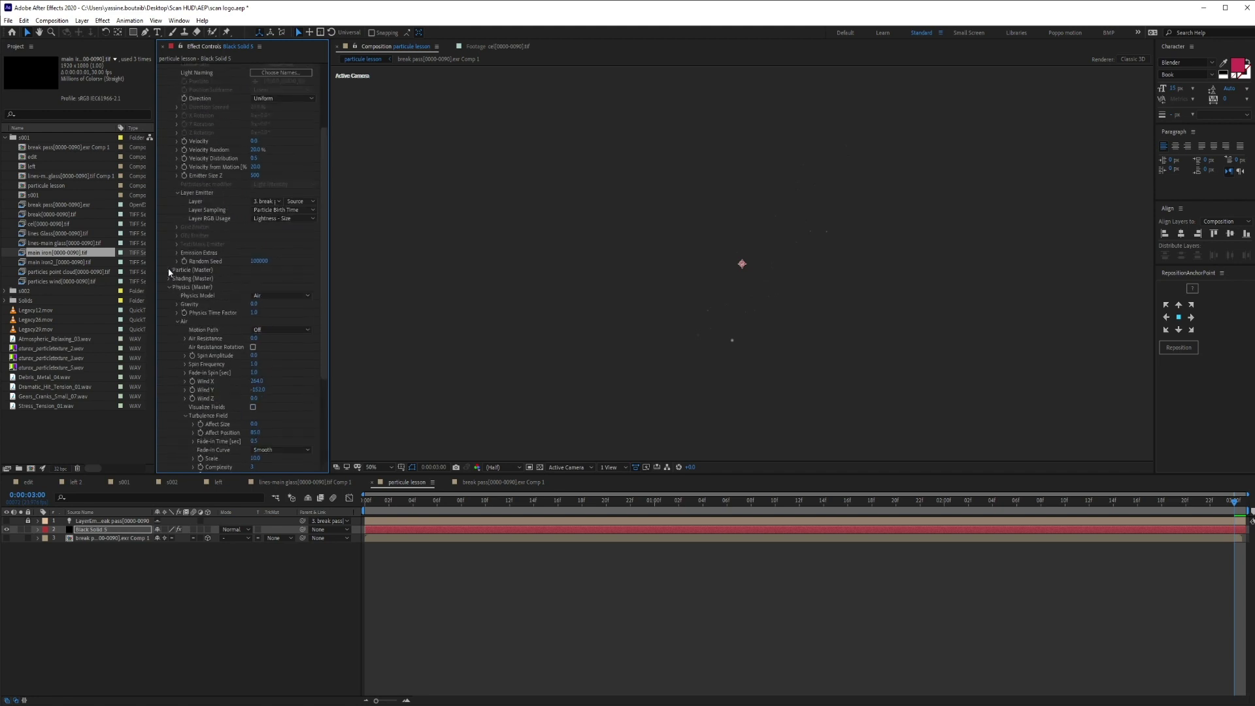
pyautogui.click(169, 271)
pyautogui.scroll(-2, 256, 361)
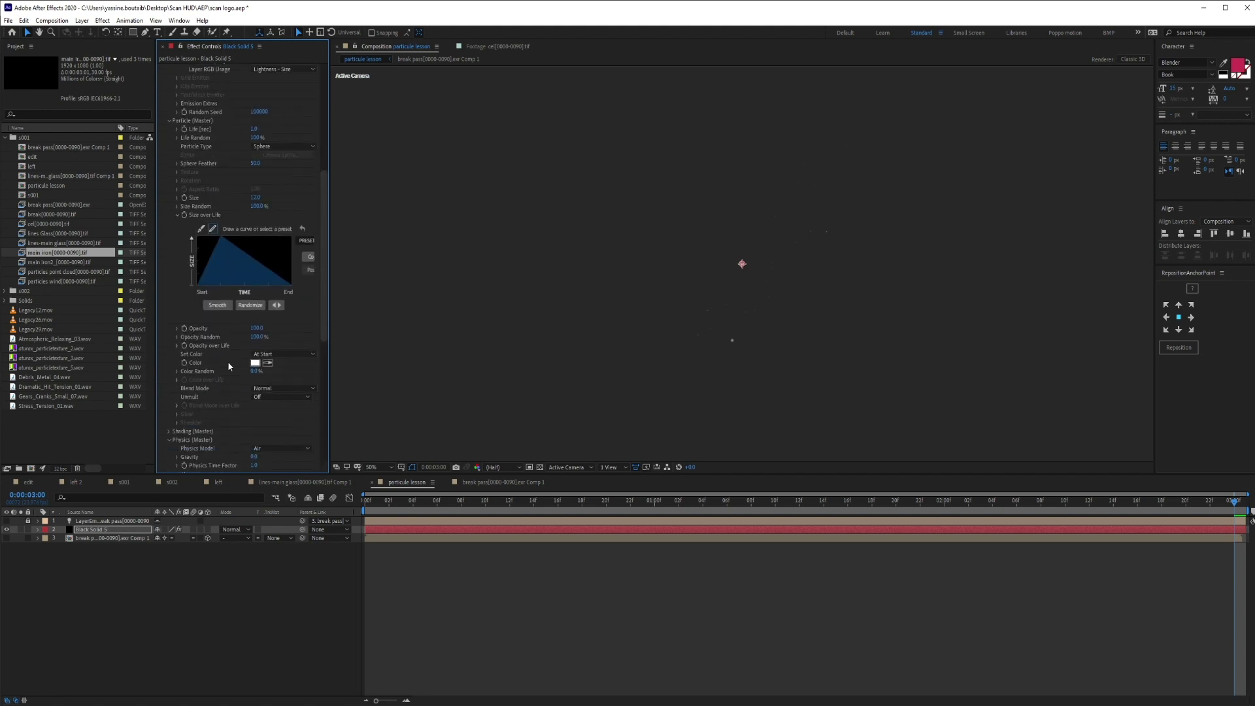
pyautogui.click(261, 354)
pyautogui.click(268, 385)
# Apply the yellow-red-pink-purple preset to the particles' Color over Life ramp
pyautogui.click(177, 380)
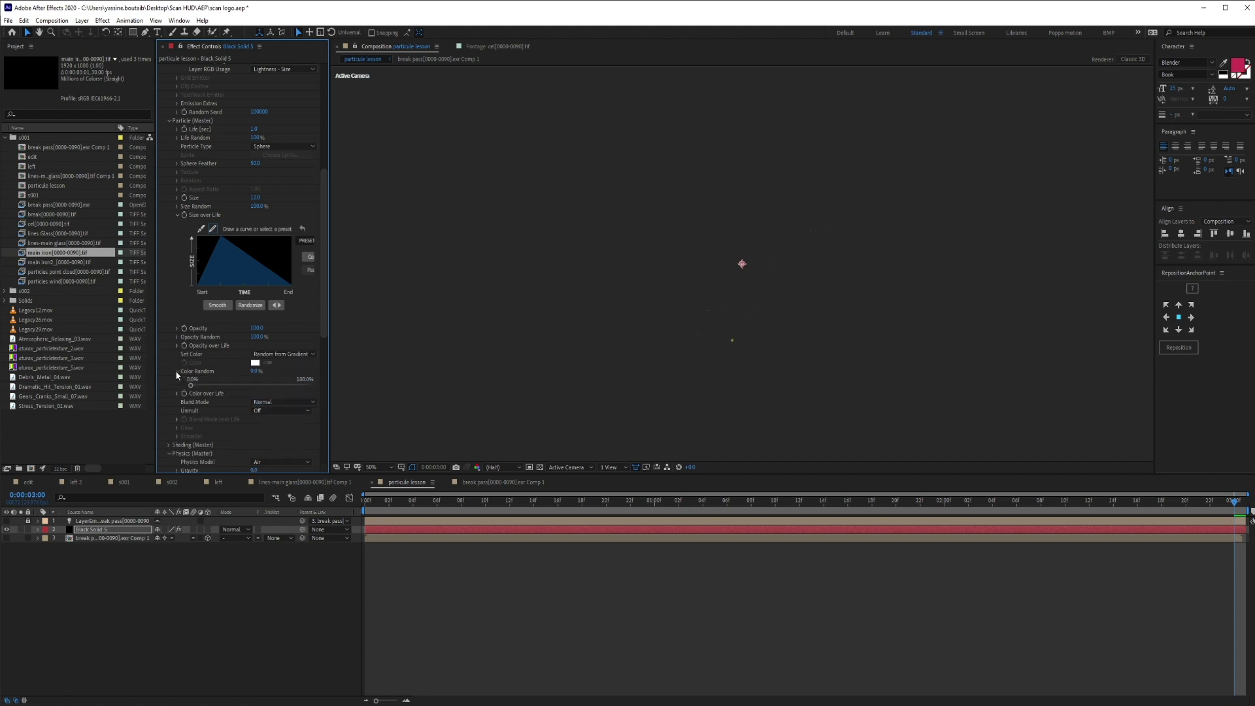
pyautogui.scroll(-1, 314, 314)
pyautogui.moveTo(327, 300); pyautogui.dragTo(328, 345)
pyautogui.click(304, 306)
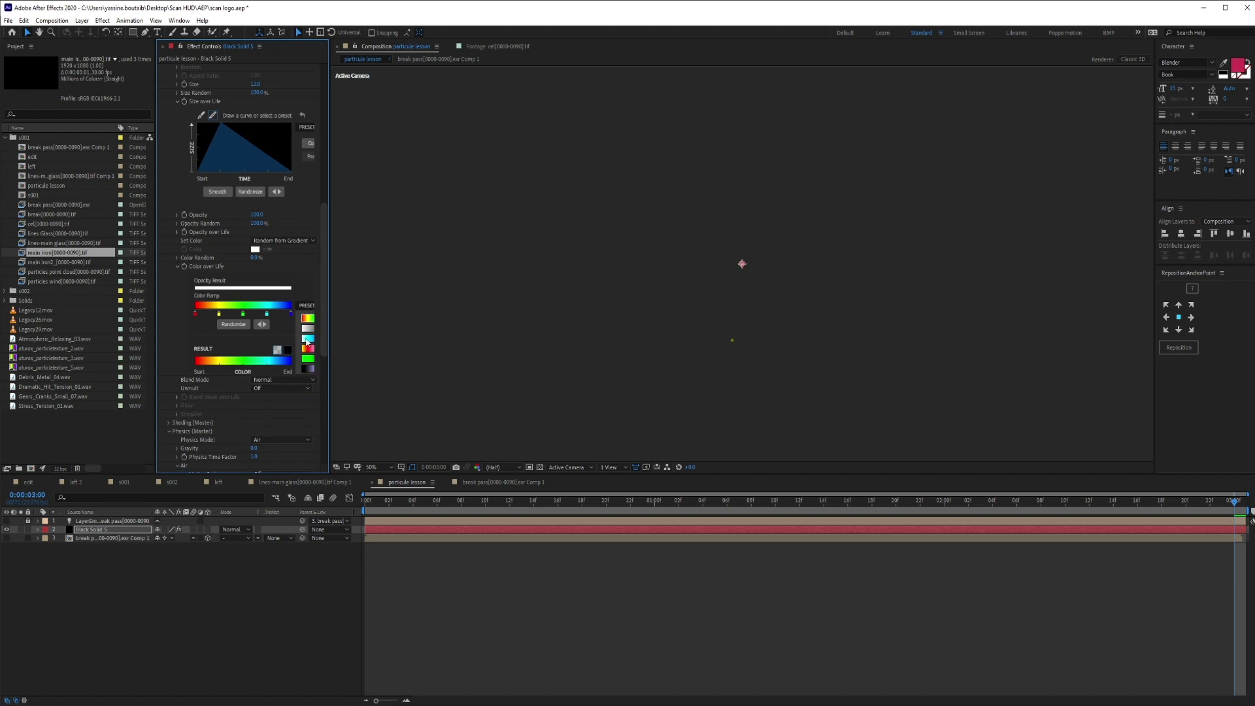
pyautogui.click(308, 346)
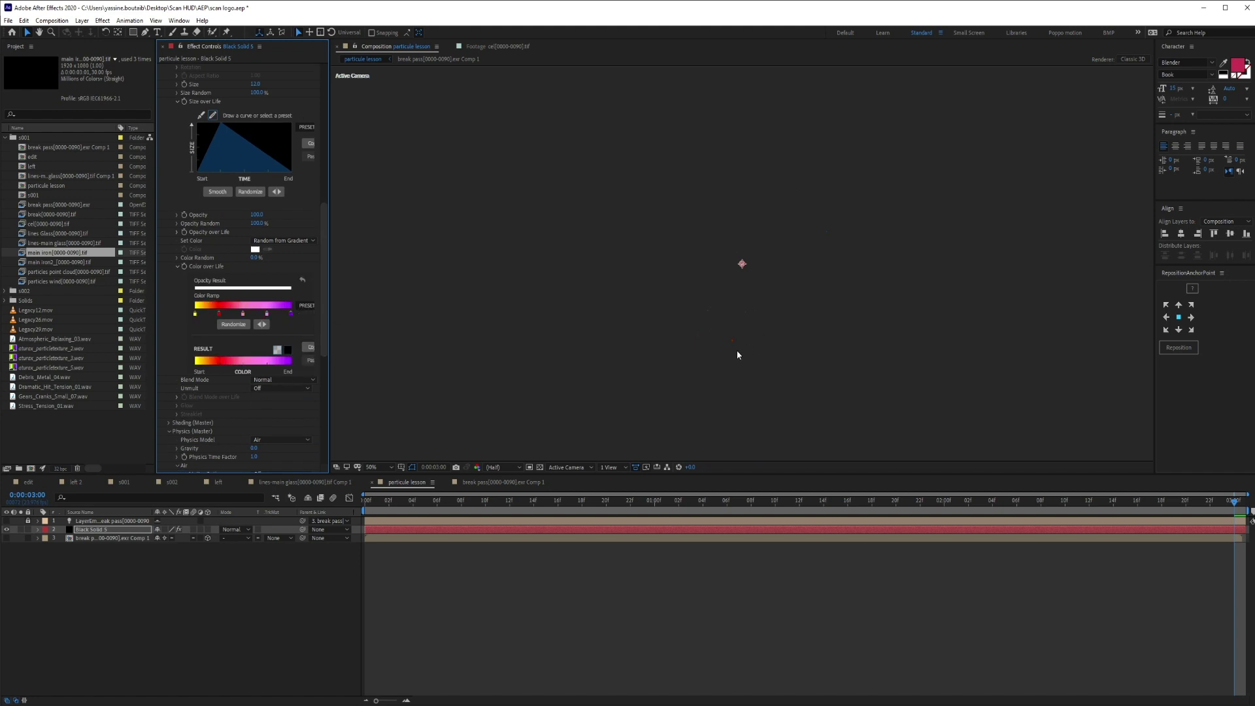
# Increase the particles' Size on the black solid and apply the Deep Glow effect to it
pyautogui.scroll(5, 317, 241)
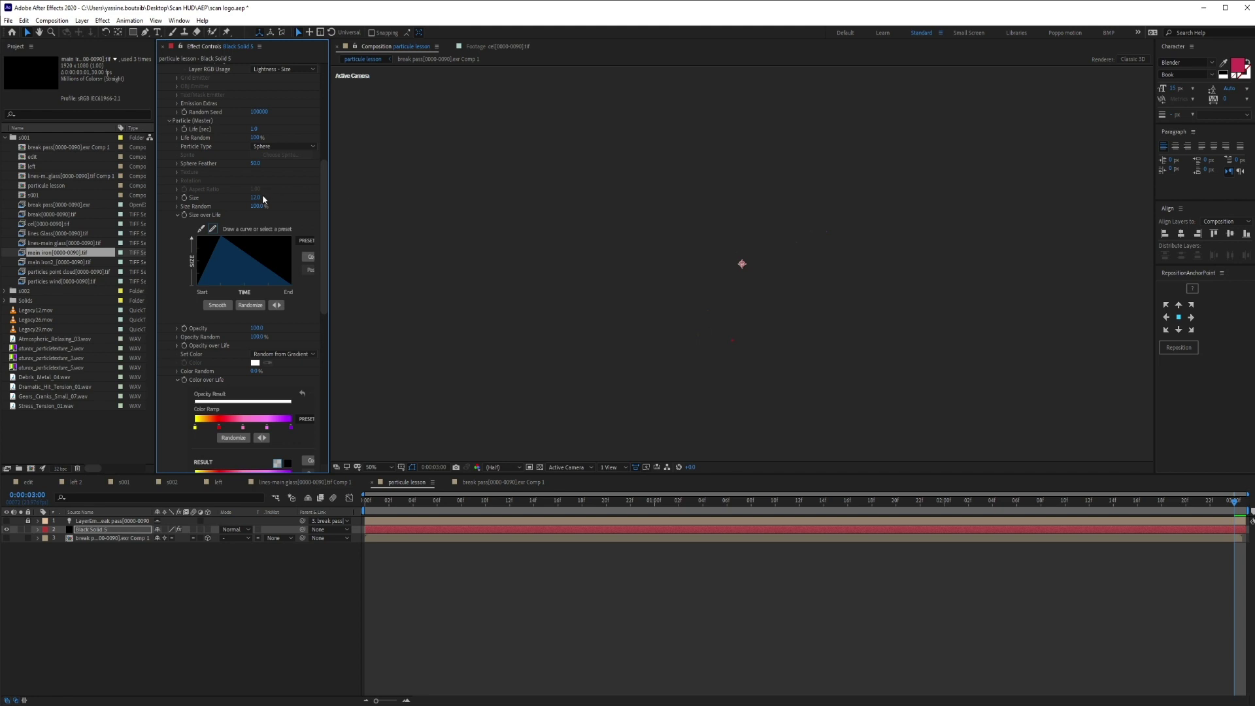
pyautogui.moveTo(257, 199); pyautogui.dragTo(266, 196)
pyautogui.hotkey('ctrl', 'space')
pyautogui.write('deep g')
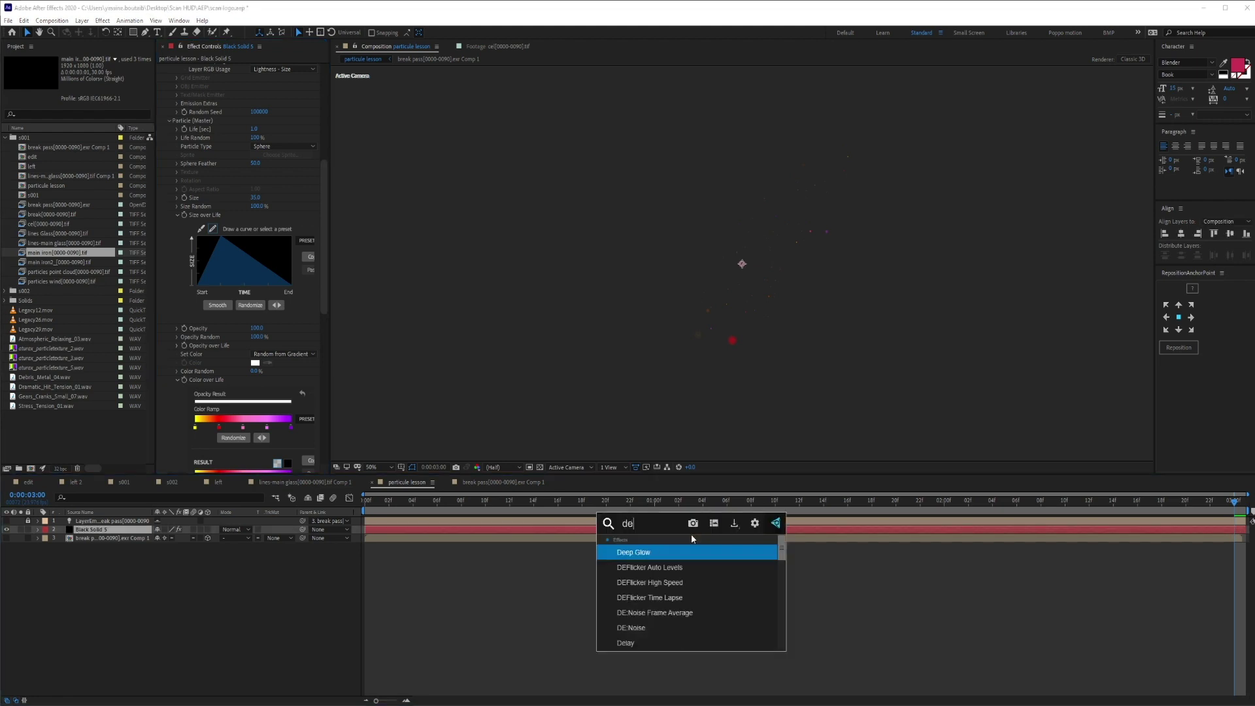
pyautogui.press('Return')
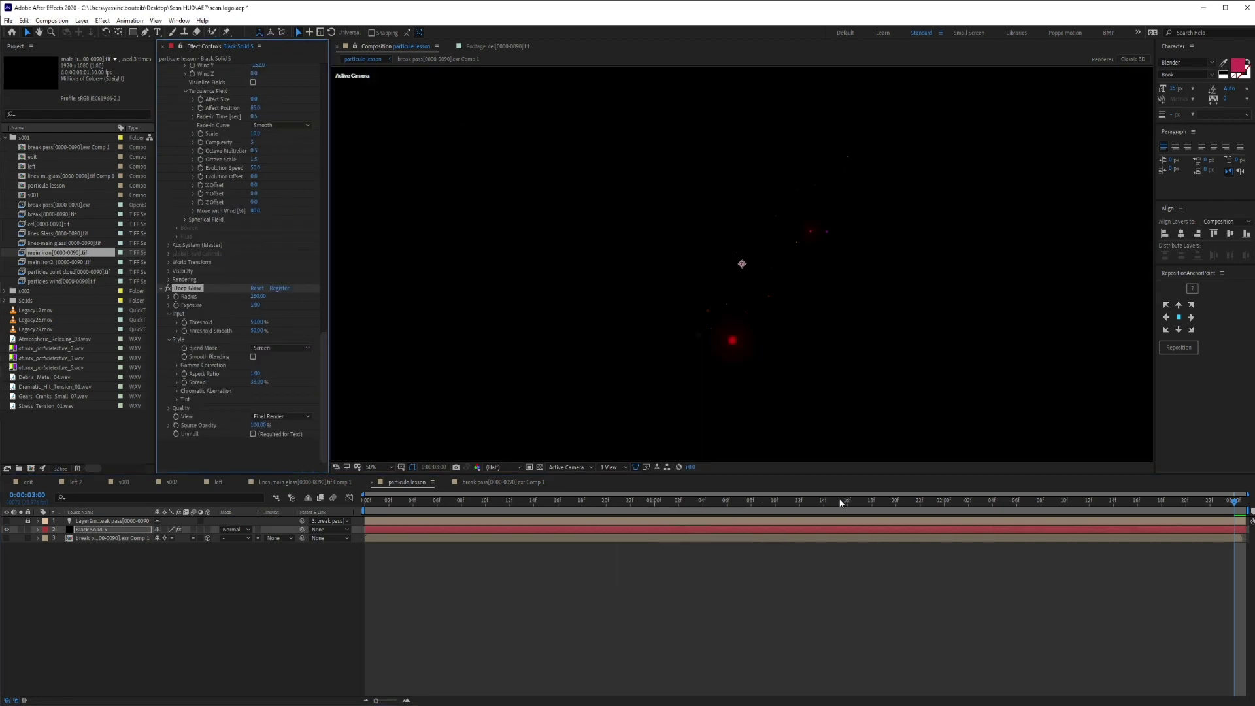
# Preview the glowing particle animation from the start, and check the frame at 0:00:02:03
pyautogui.click(751, 617)
pyautogui.scroll(-2, 852, 240)
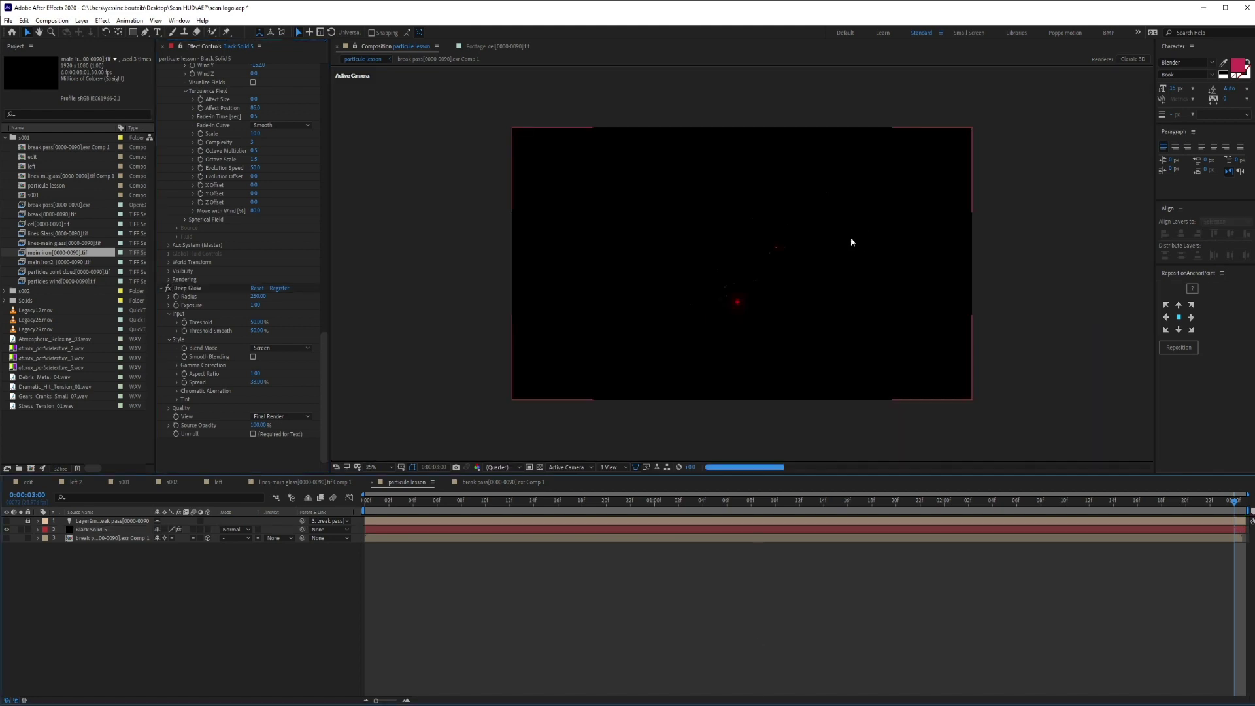
pyautogui.click(367, 501)
pyautogui.press('space')
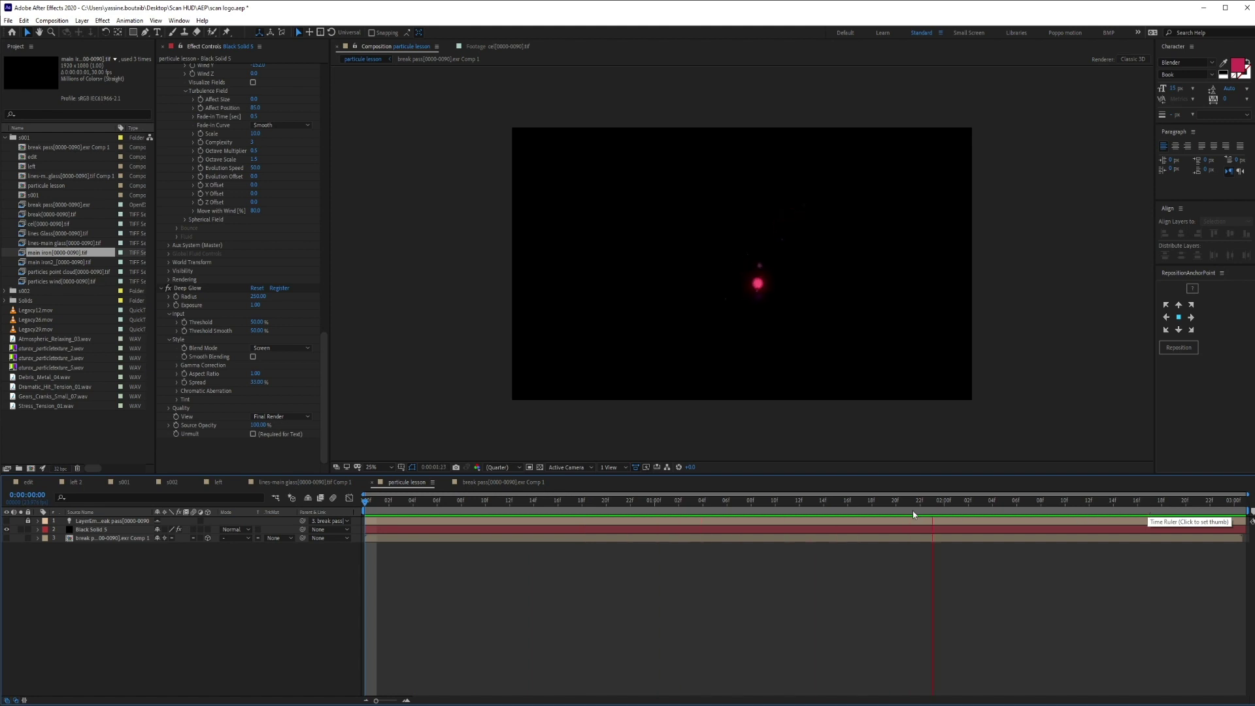
pyautogui.press('space')
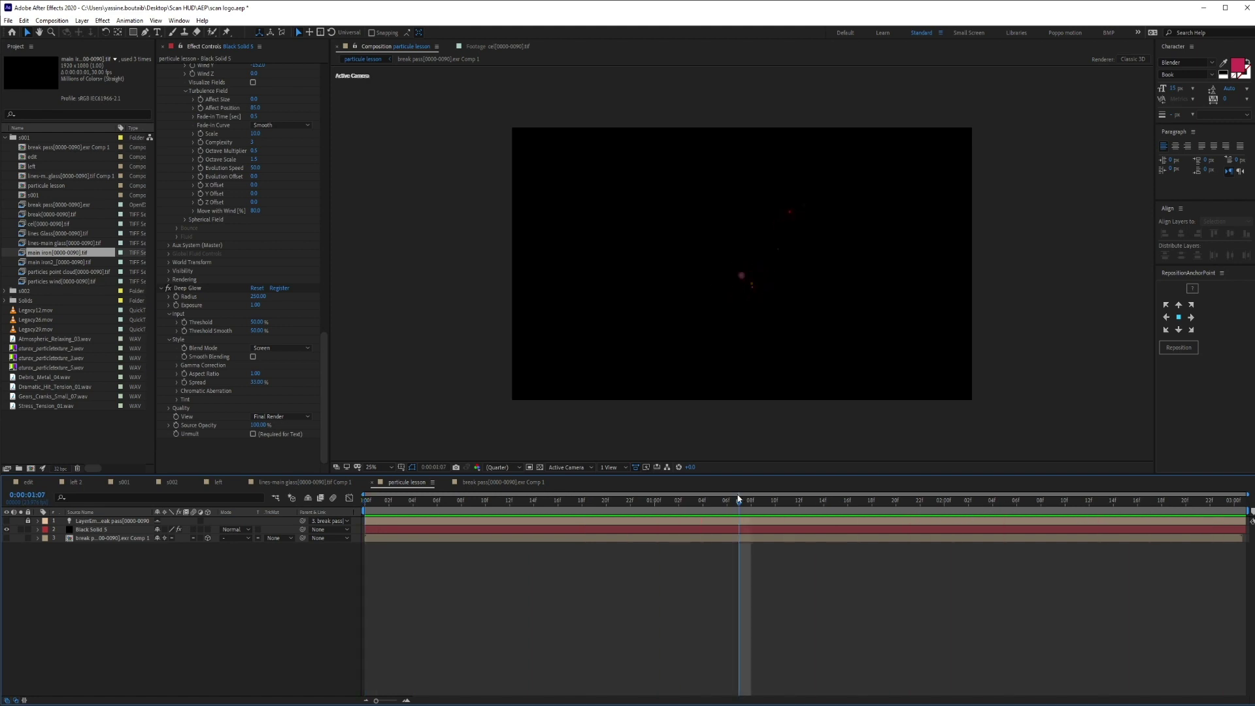
pyautogui.click(982, 510)
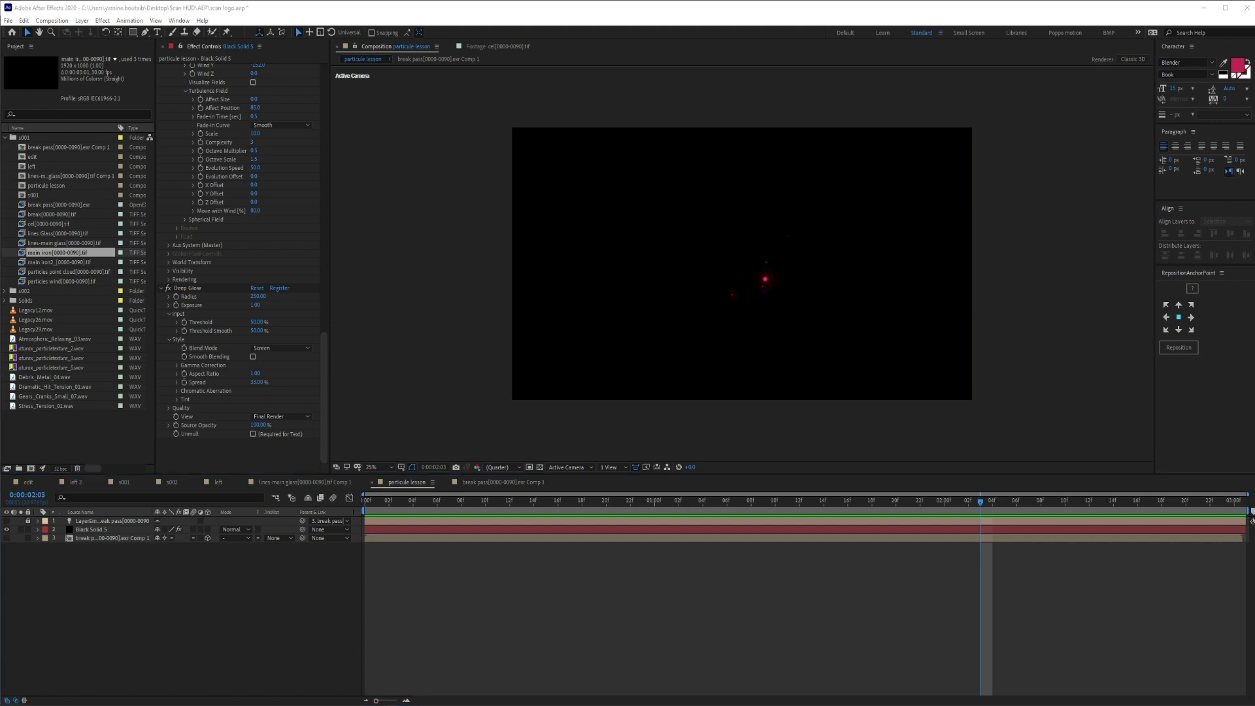
# Examine the coloured circles and text elements in the reference image in Photos, and close it
pyautogui.click(546, 179)
pyautogui.hotkey('ctrl', 'shift', 'a')
pyautogui.hotkey('alt', 'Tab')
pyautogui.scroll(4, 712, 381)
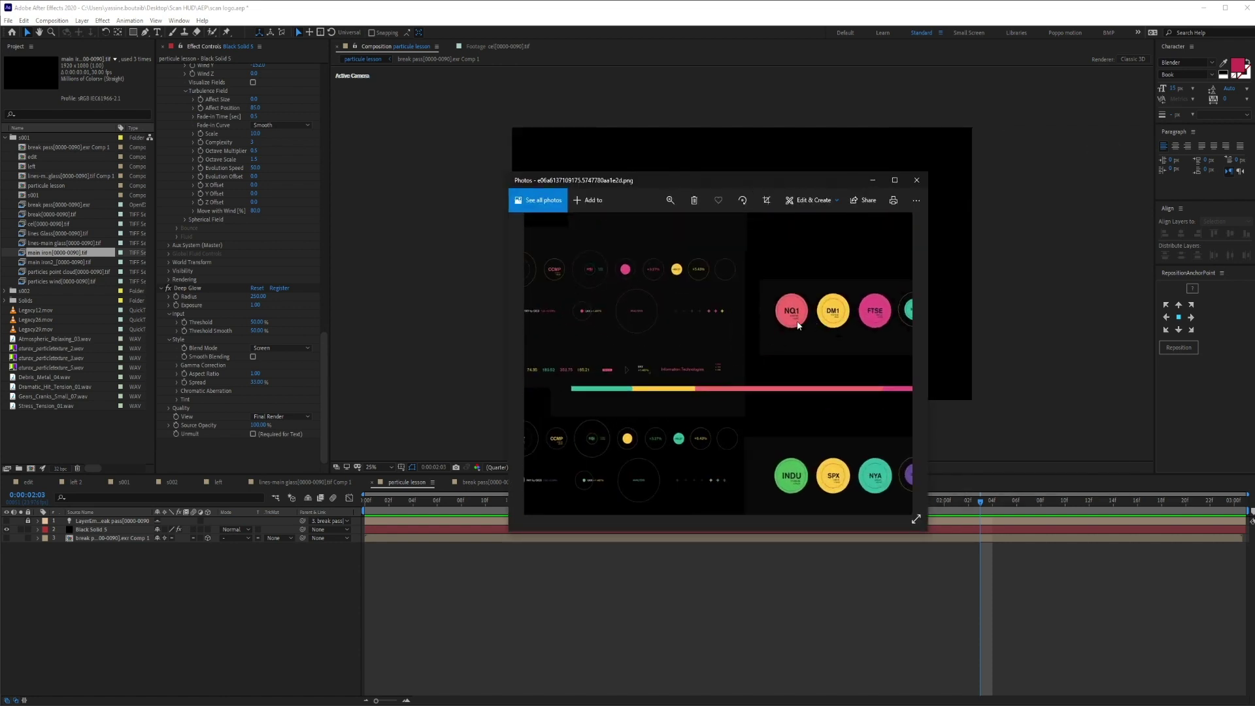
pyautogui.hscroll(-3, 797, 325)
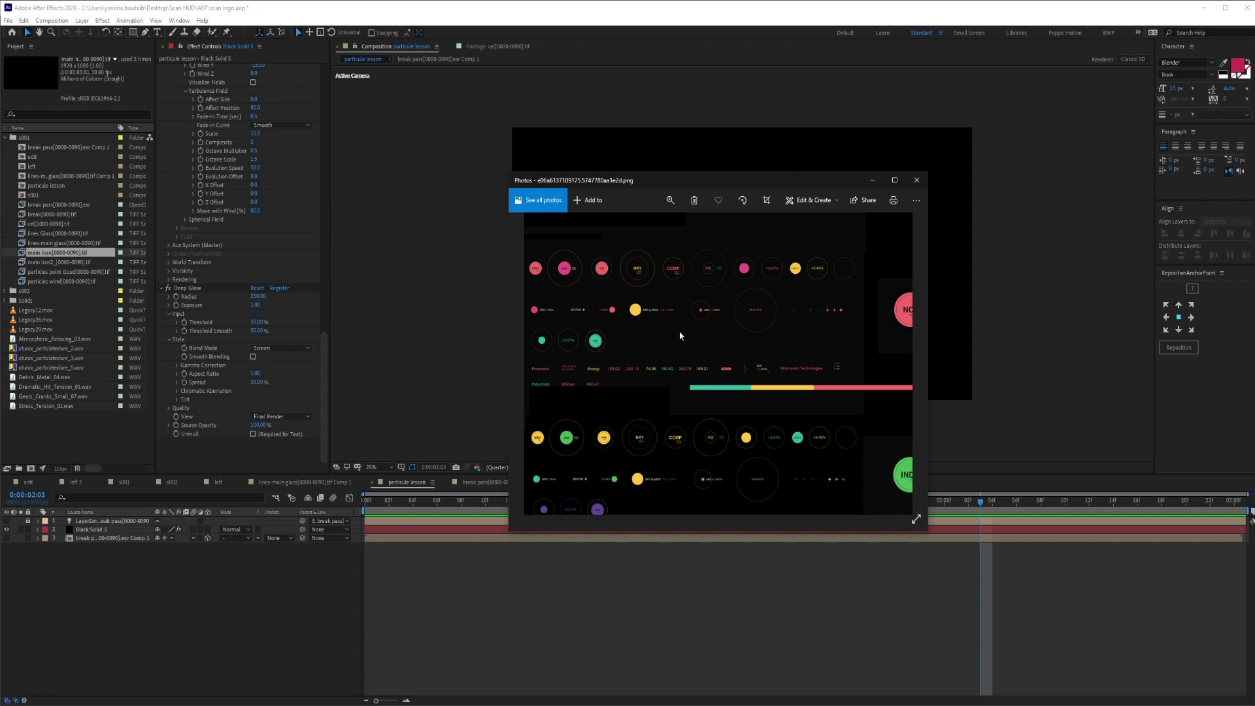
pyautogui.scroll(-5, 712, 436)
pyautogui.scroll(3, 687, 356)
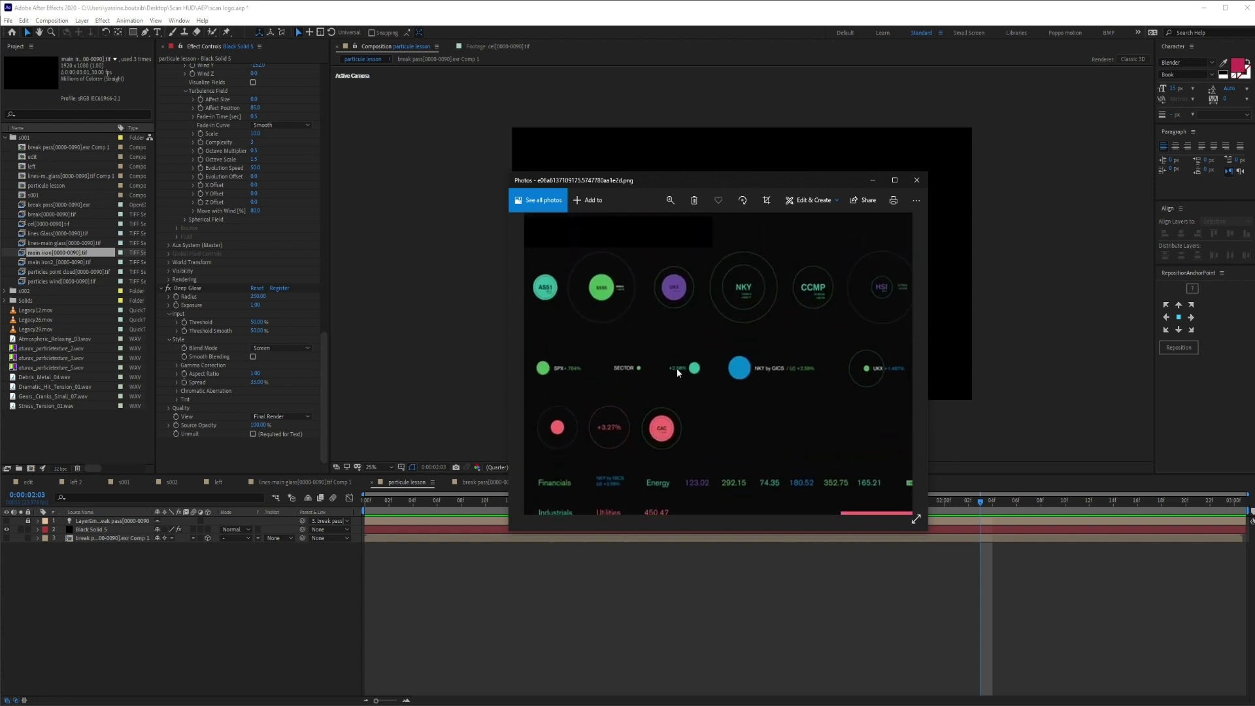
pyautogui.click(916, 179)
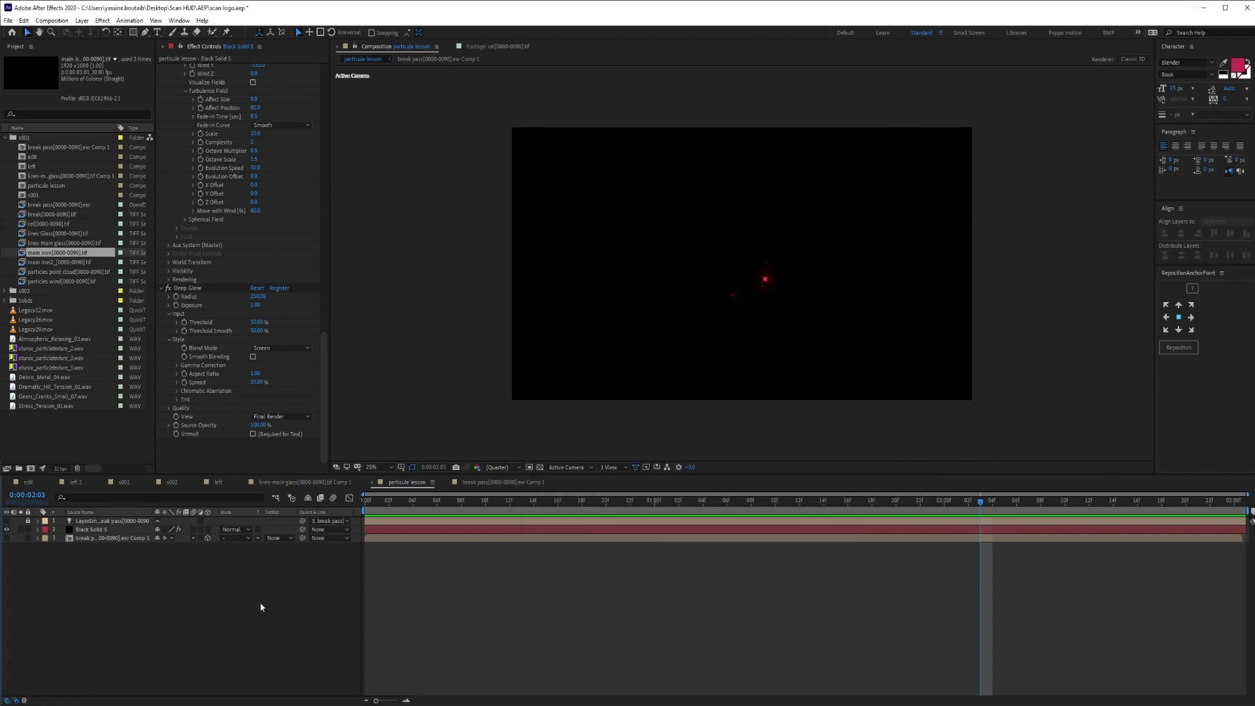
# Create a new composition named "texture prt" with a size of 100 x 100 px
pyautogui.hotkey('ctrl', 'n')
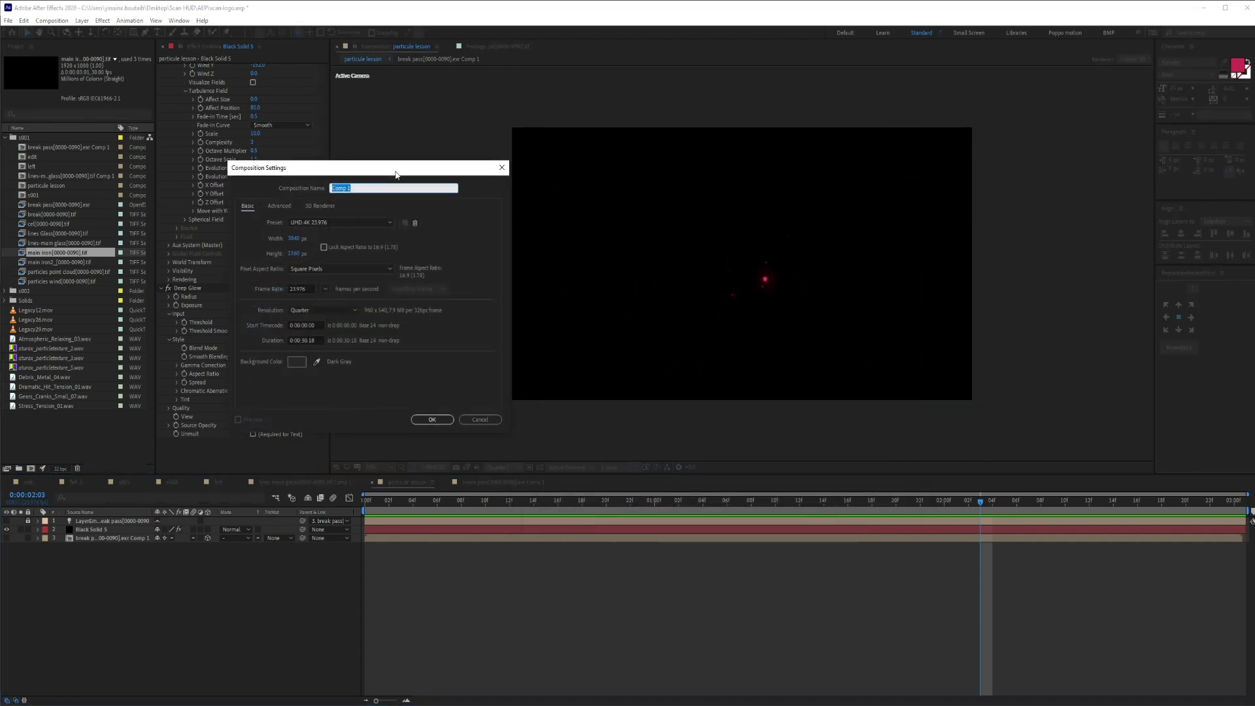
pyautogui.write('texture prt')
pyautogui.click(293, 238)
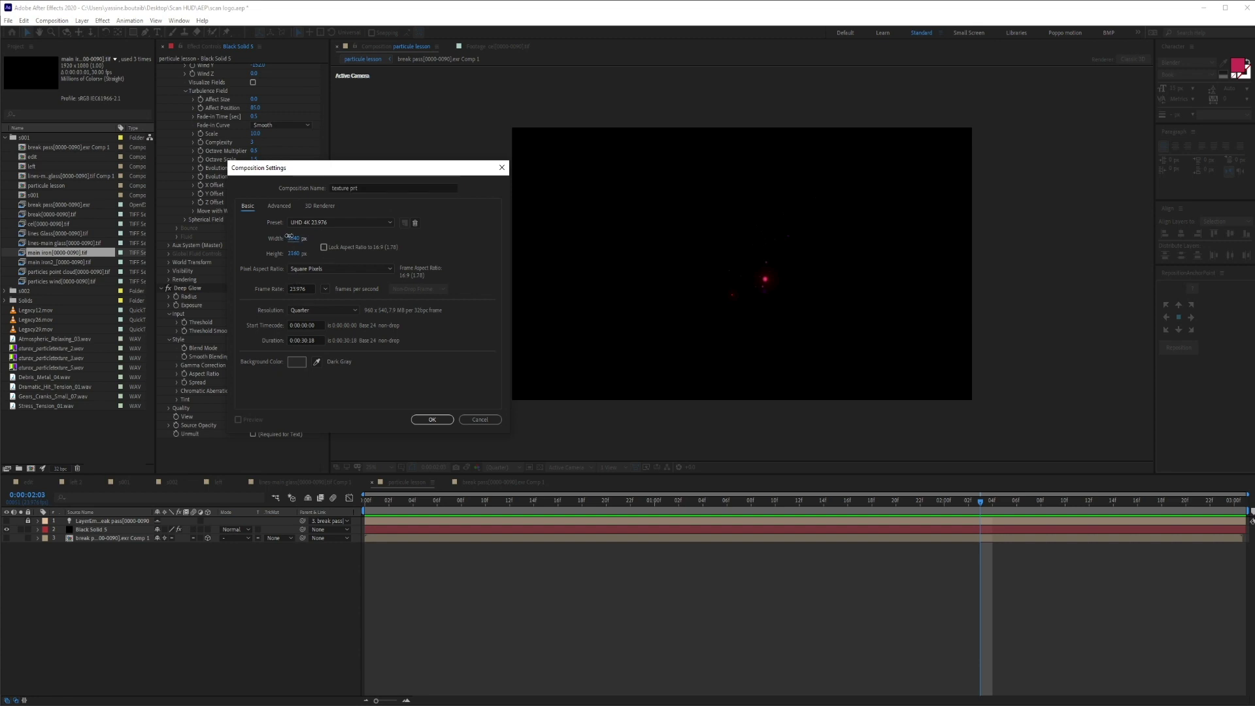
pyautogui.write('200')
pyautogui.press('Tab')
pyautogui.write('200')
pyautogui.click(296, 238)
pyautogui.write('100')
pyautogui.press('Tab')
pyautogui.write('100')
pyautogui.press('Return')
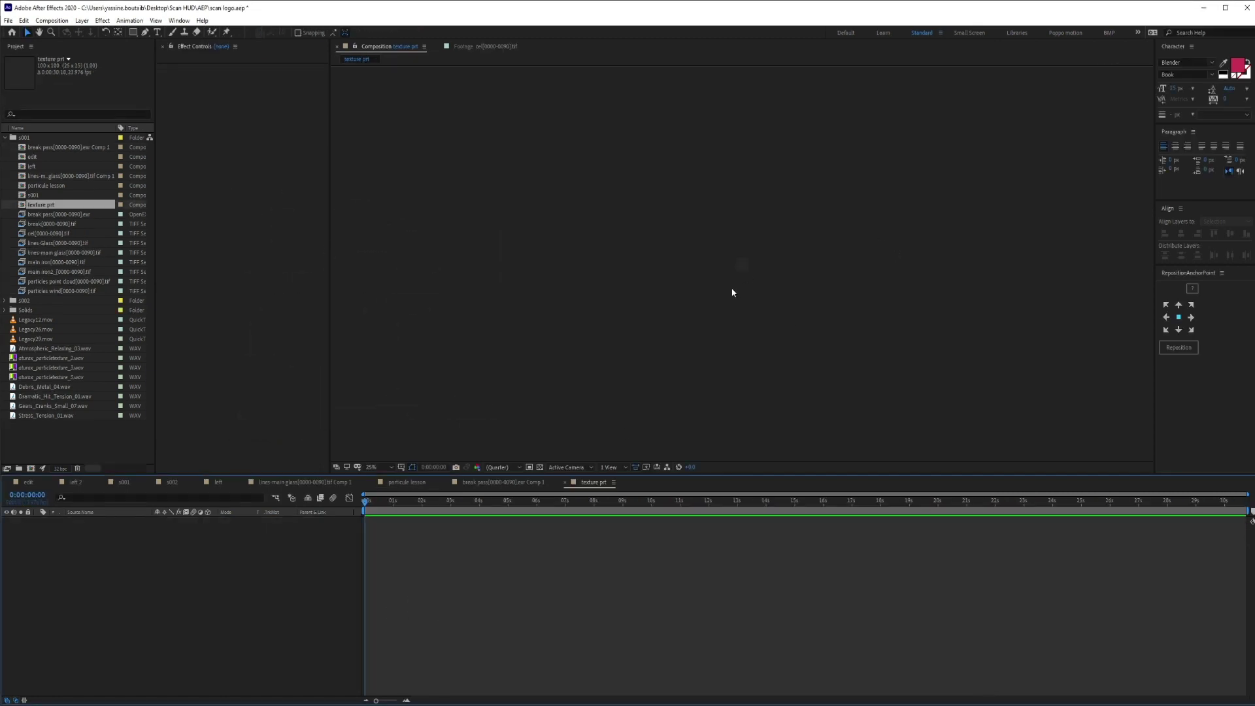
# Add a text layer reading "Poppo" near the middle of the texture prt composition
pyautogui.scroll(6, 732, 293)
pyautogui.click(157, 32)
pyautogui.click(704, 270)
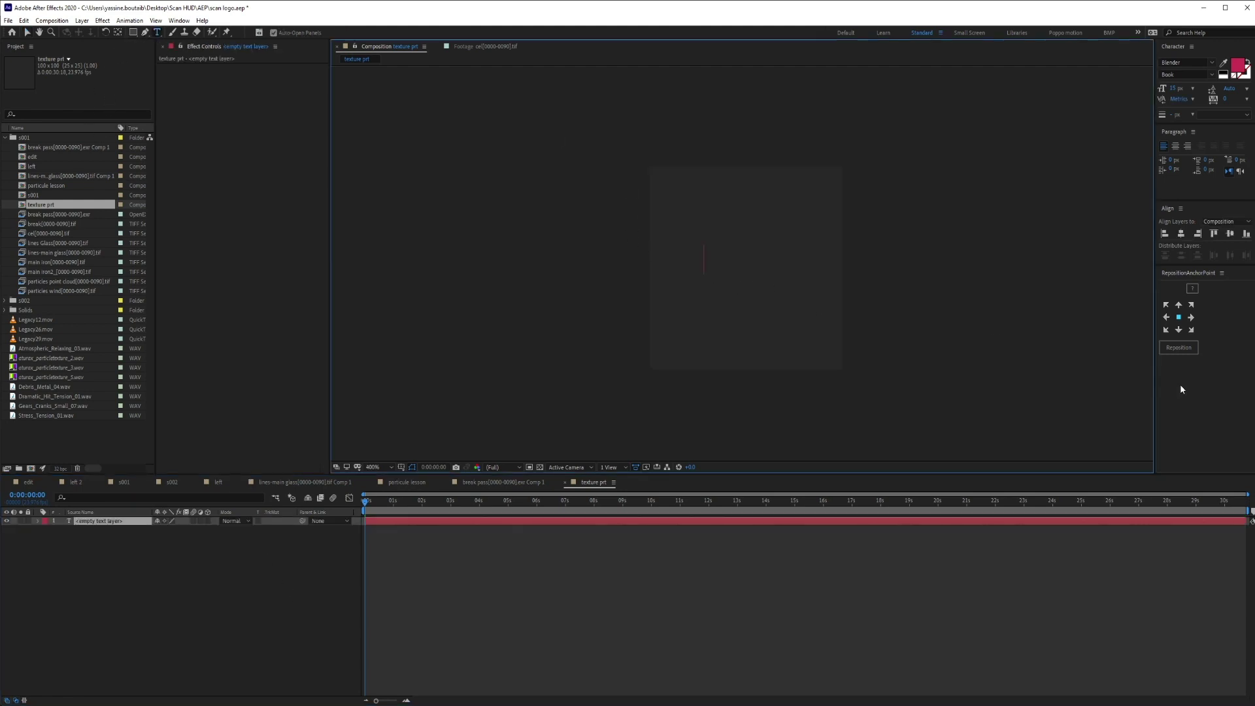
pyautogui.write('poppo')
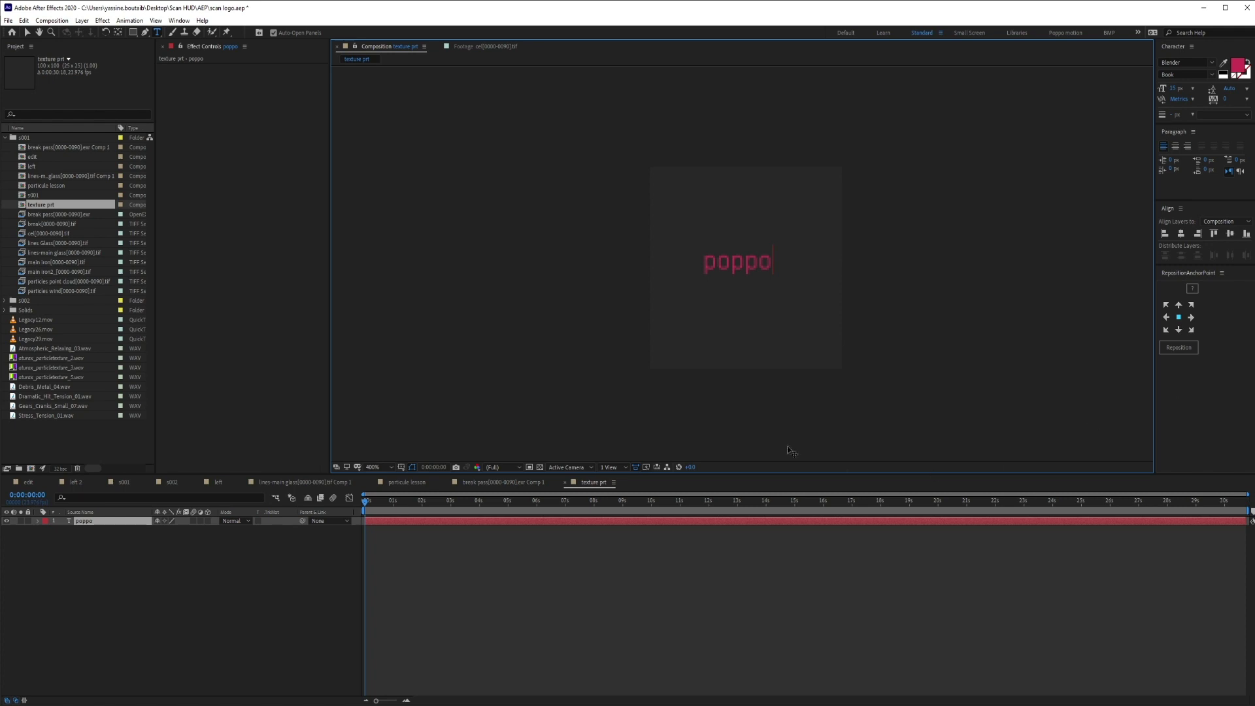
pyautogui.click(720, 256)
pyautogui.press('BackSpace')
pyautogui.write('P')
pyautogui.click(108, 524)
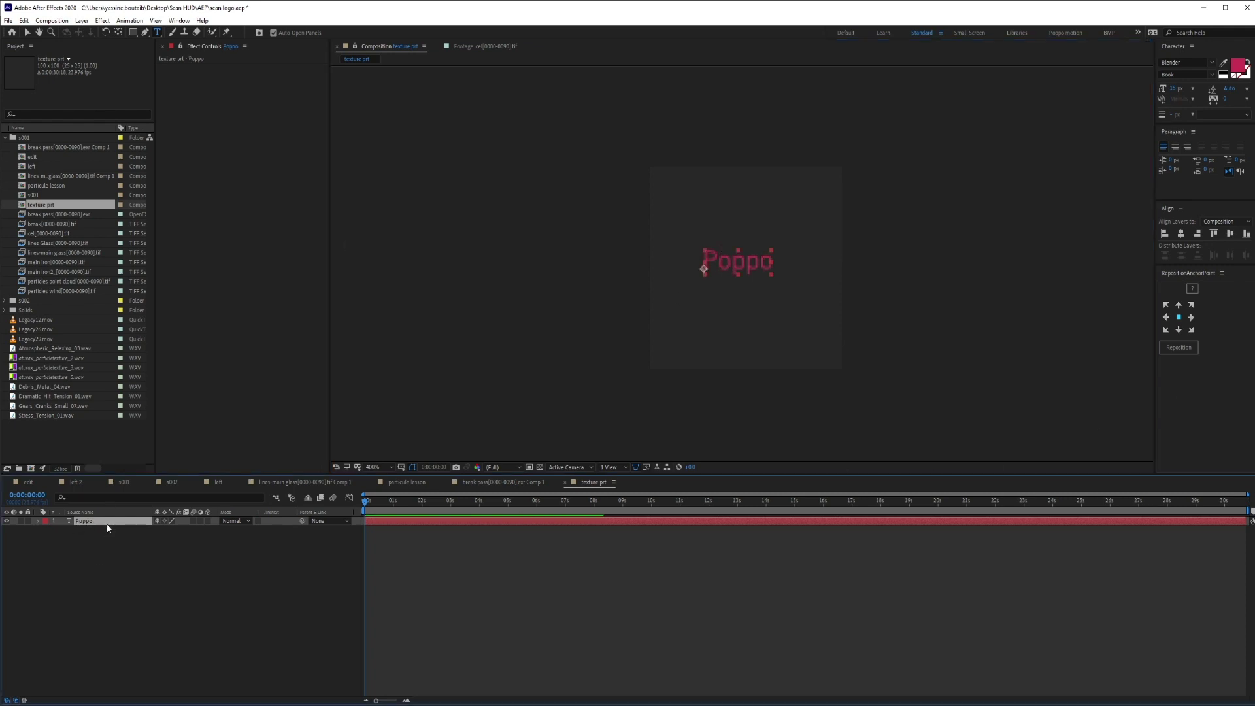
# Trim the Poppo text layer so it ends at 0:00:01:00
pyautogui.click(134, 33)
pyautogui.click(173, 54)
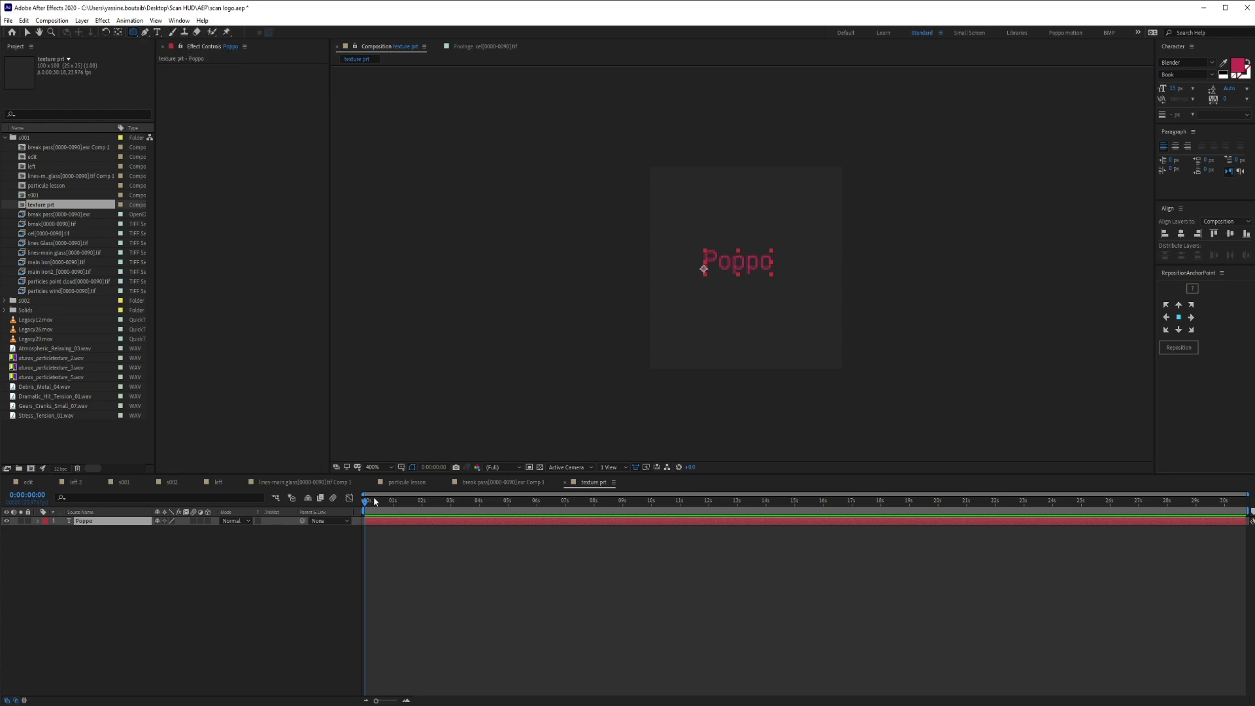
pyautogui.moveTo(374, 501); pyautogui.dragTo(394, 504)
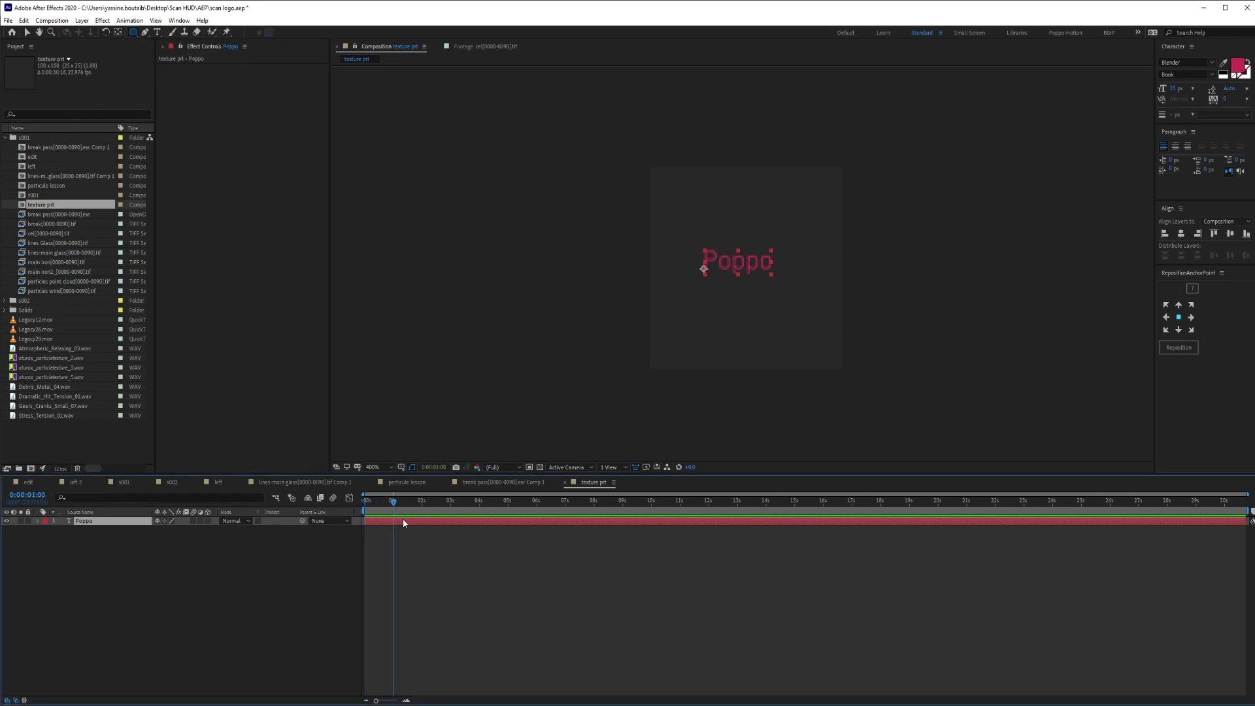
pyautogui.hotkey('alt', ']')
pyautogui.hotkey('ctrl', 'shift', 'a')
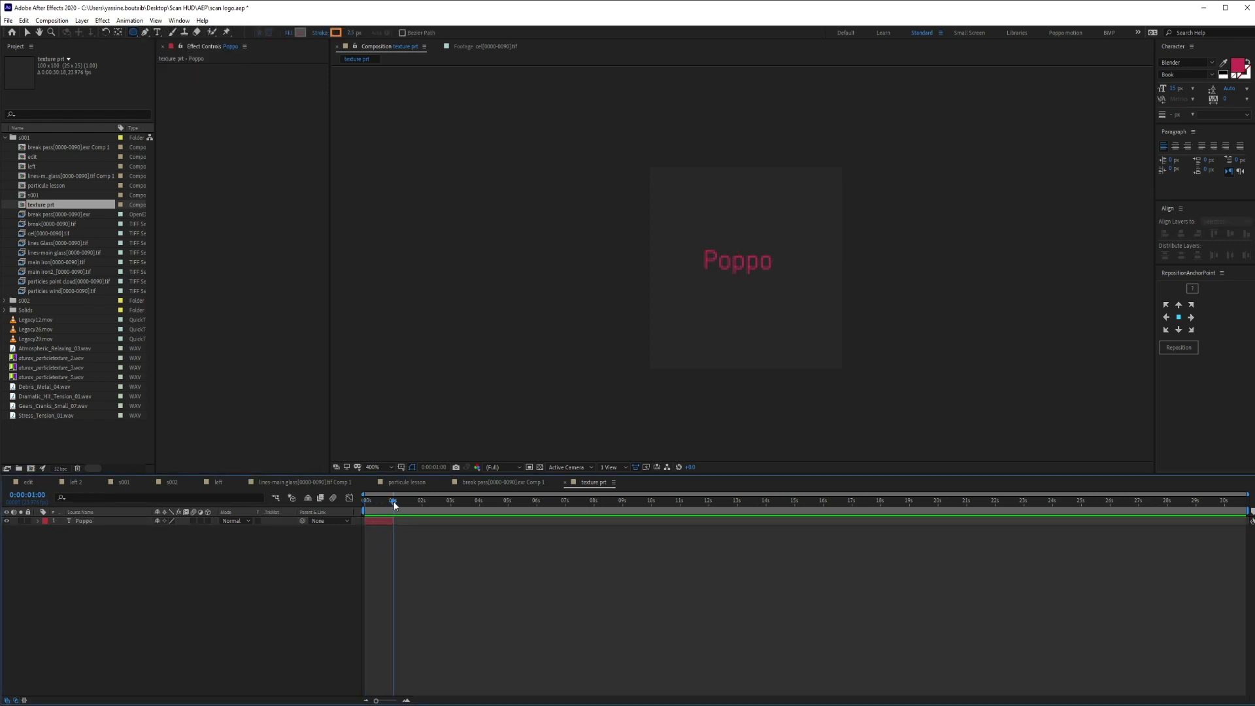
# Draw an orange-stroked circle around the composition's centre and trim its layer to run from one to two seconds
pyautogui.click(394, 501)
pyautogui.moveTo(752, 268); pyautogui.dragTo(802, 321)
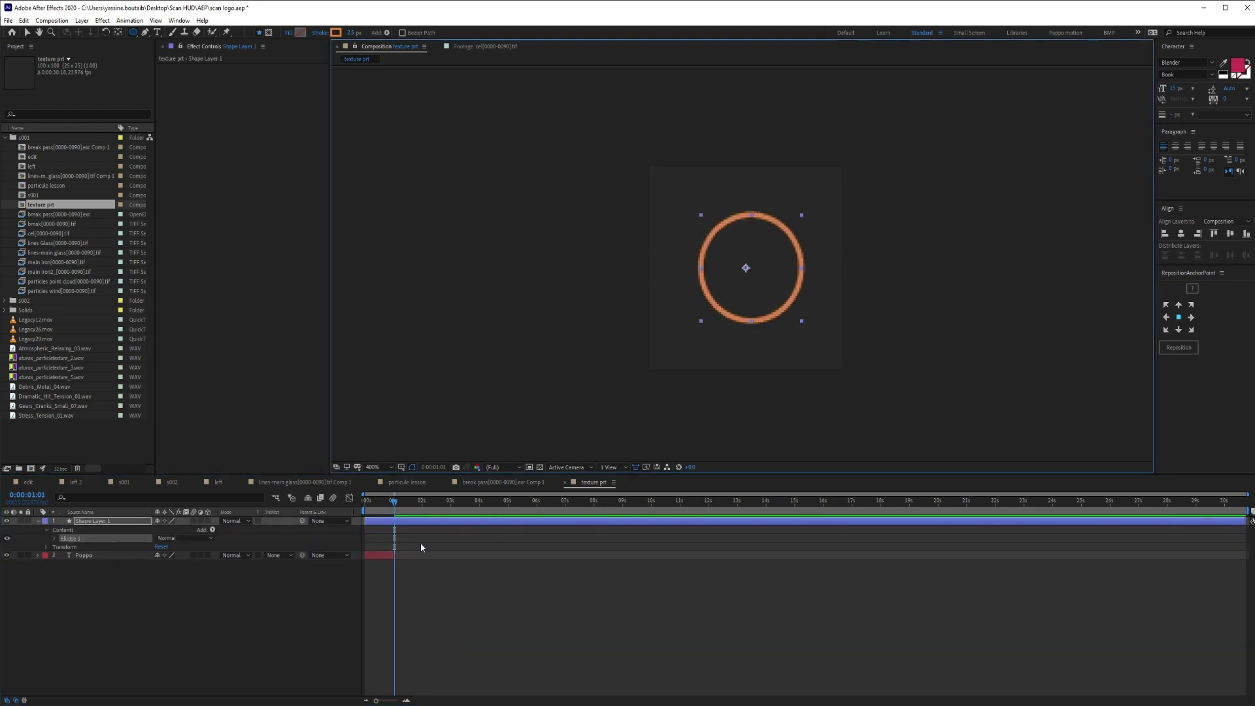
pyautogui.moveTo(421, 508); pyautogui.dragTo(422, 511)
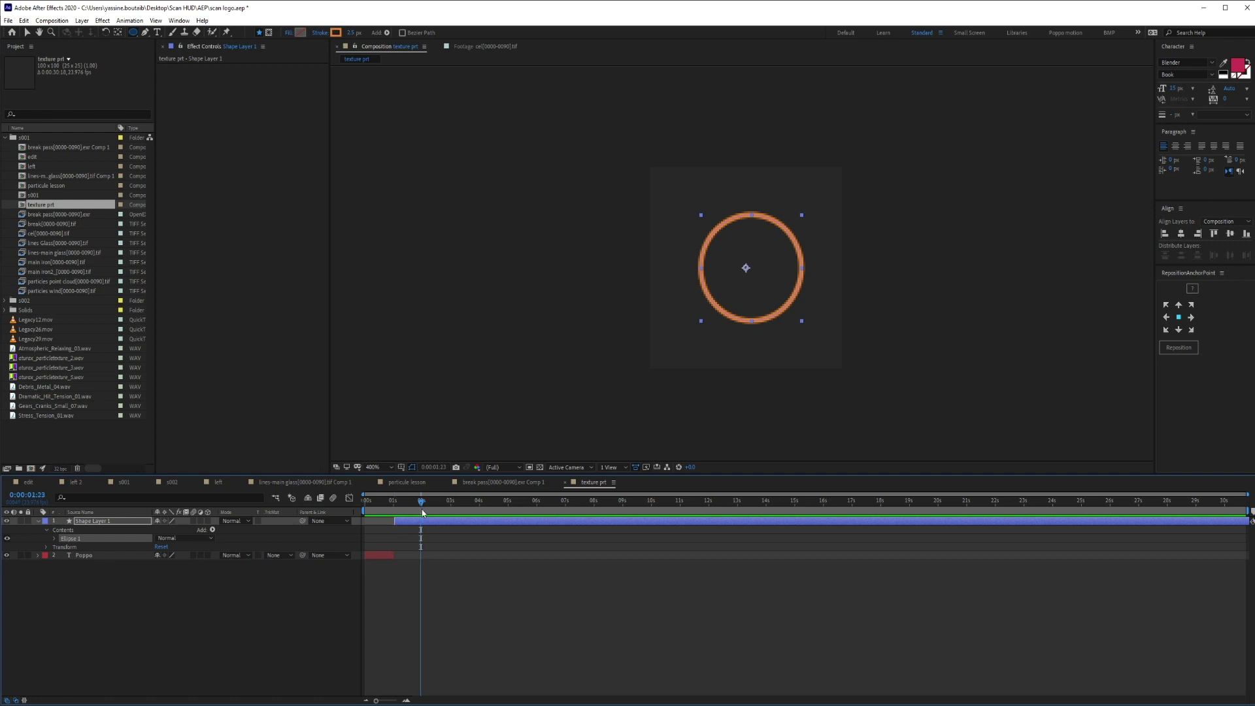
pyautogui.hotkey('alt', ']')
pyautogui.press('pagedown')
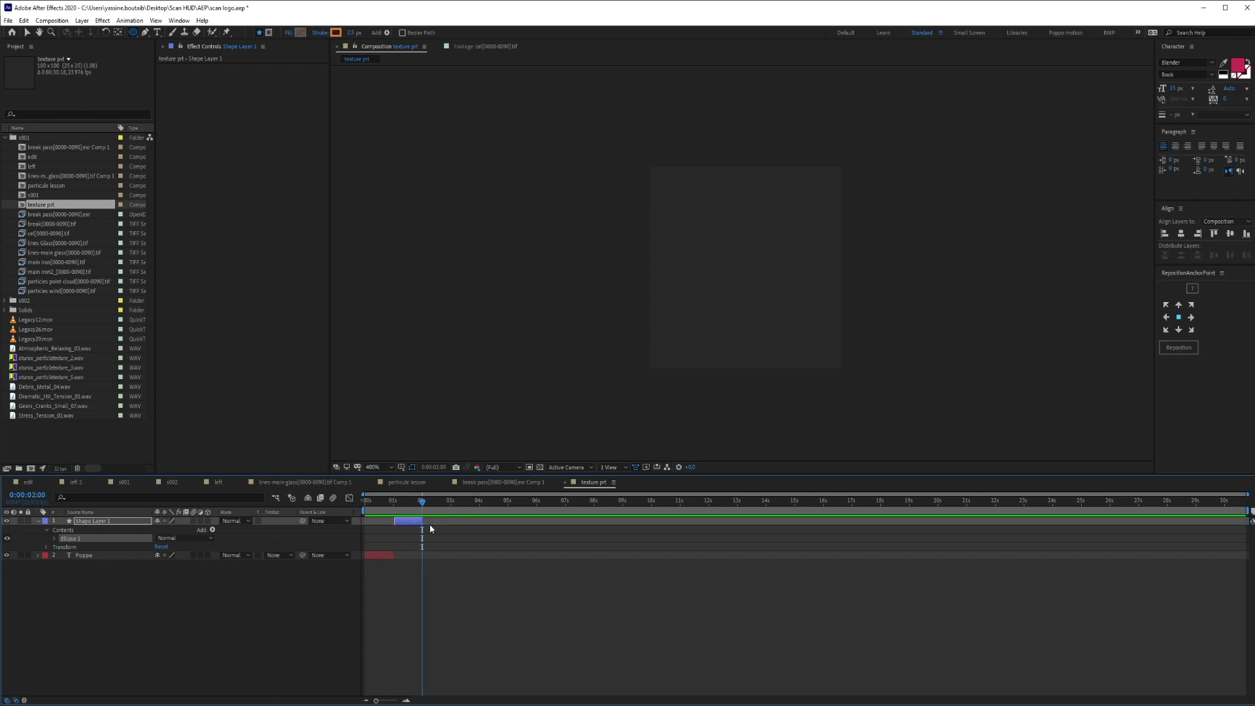
# Add a "+" text layer at 0:00:02:00, enlarge its font size and centre it in the composition
pyautogui.click(157, 32)
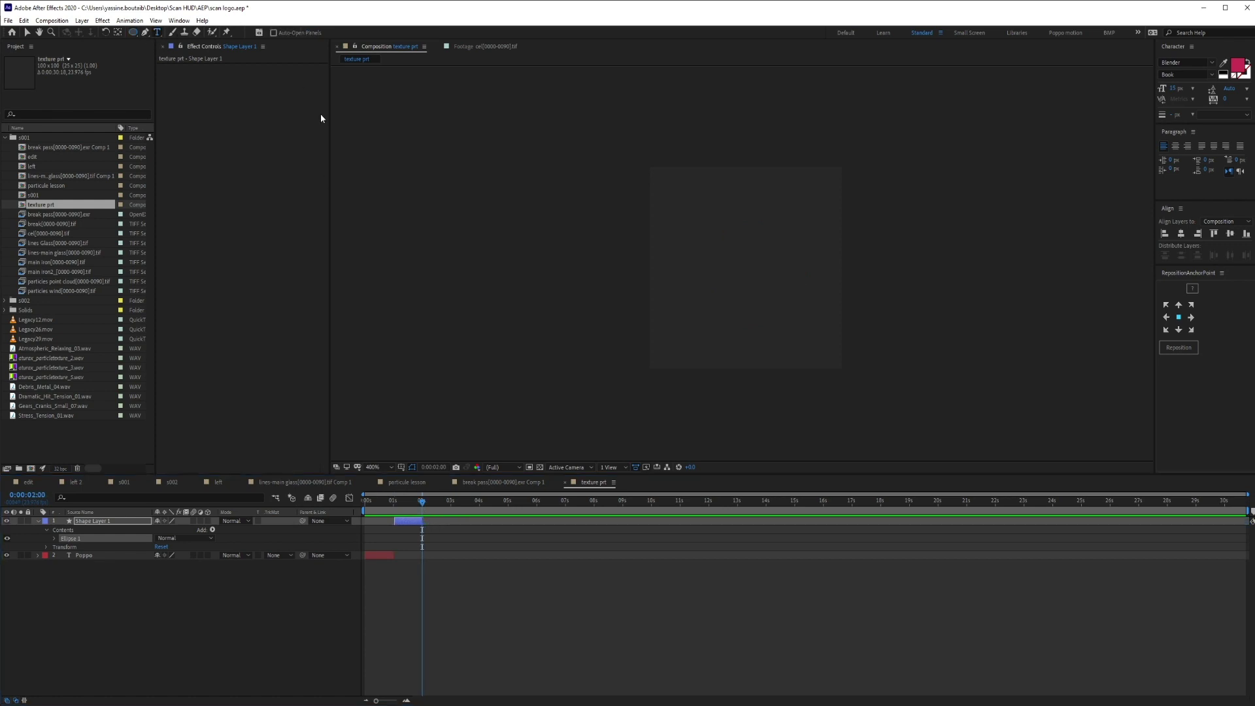
pyautogui.click(747, 264)
pyautogui.write('+')
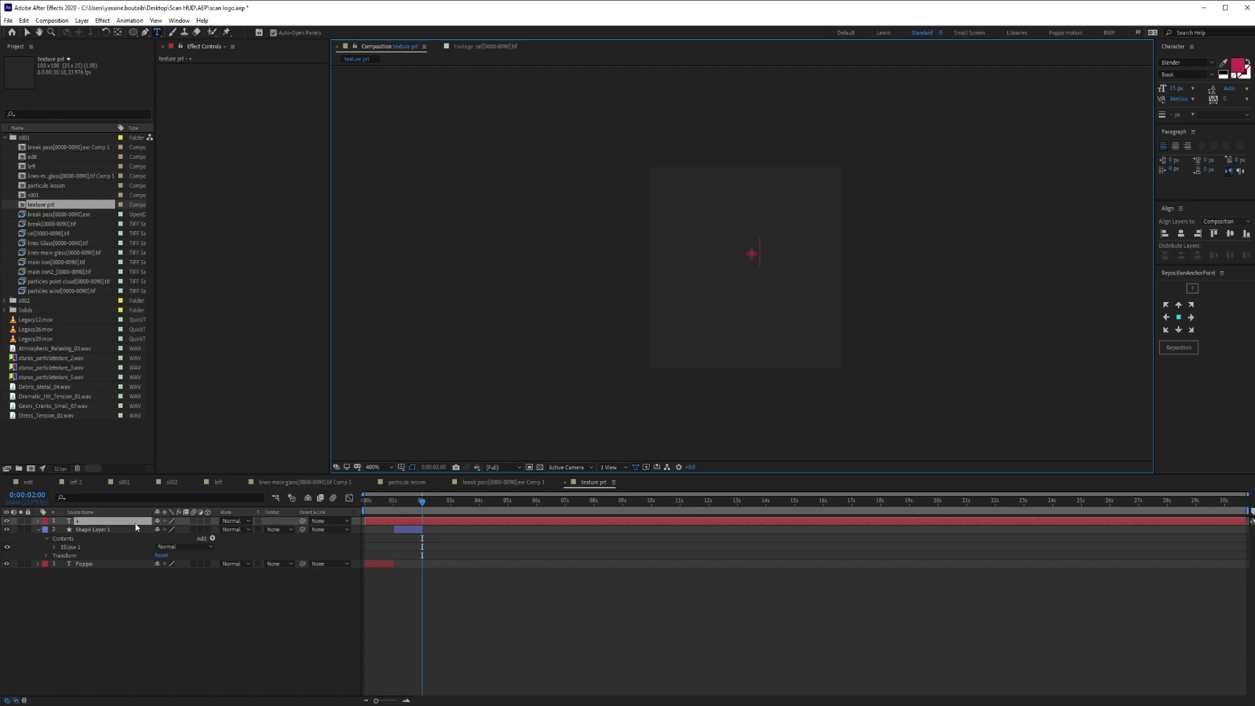
pyautogui.click(1175, 88)
pyautogui.write('133')
pyautogui.press('Return')
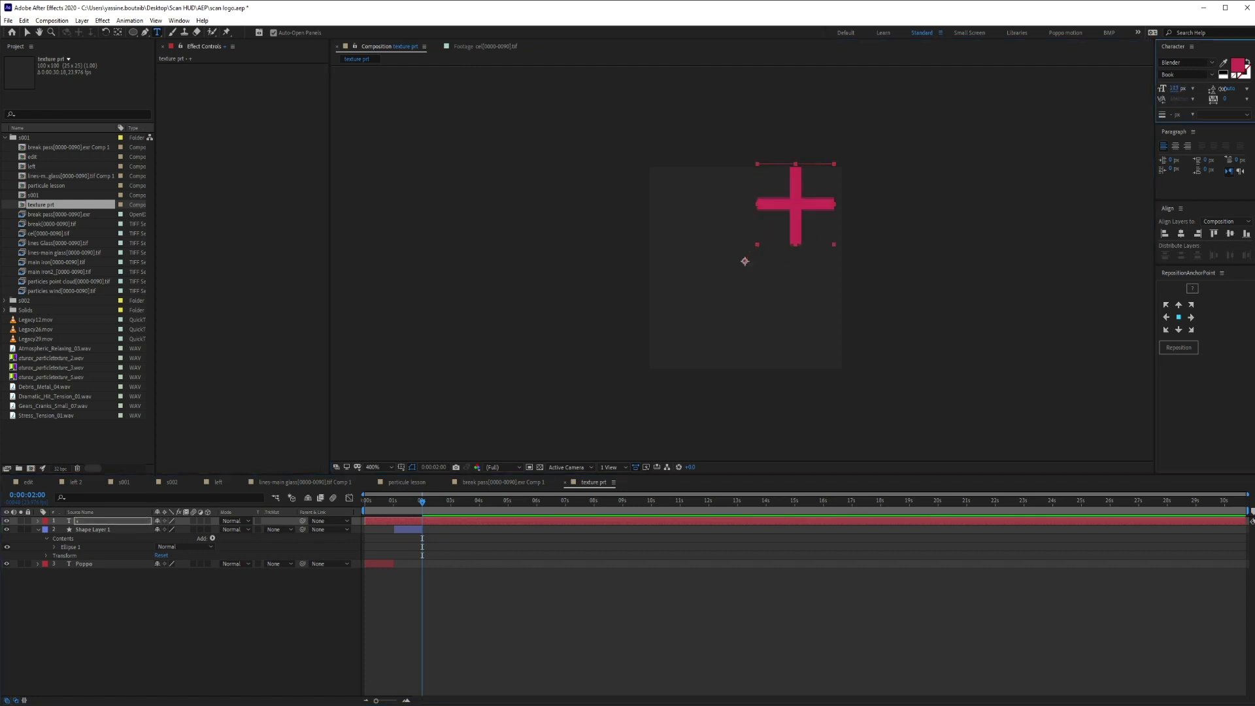
pyautogui.press('v')
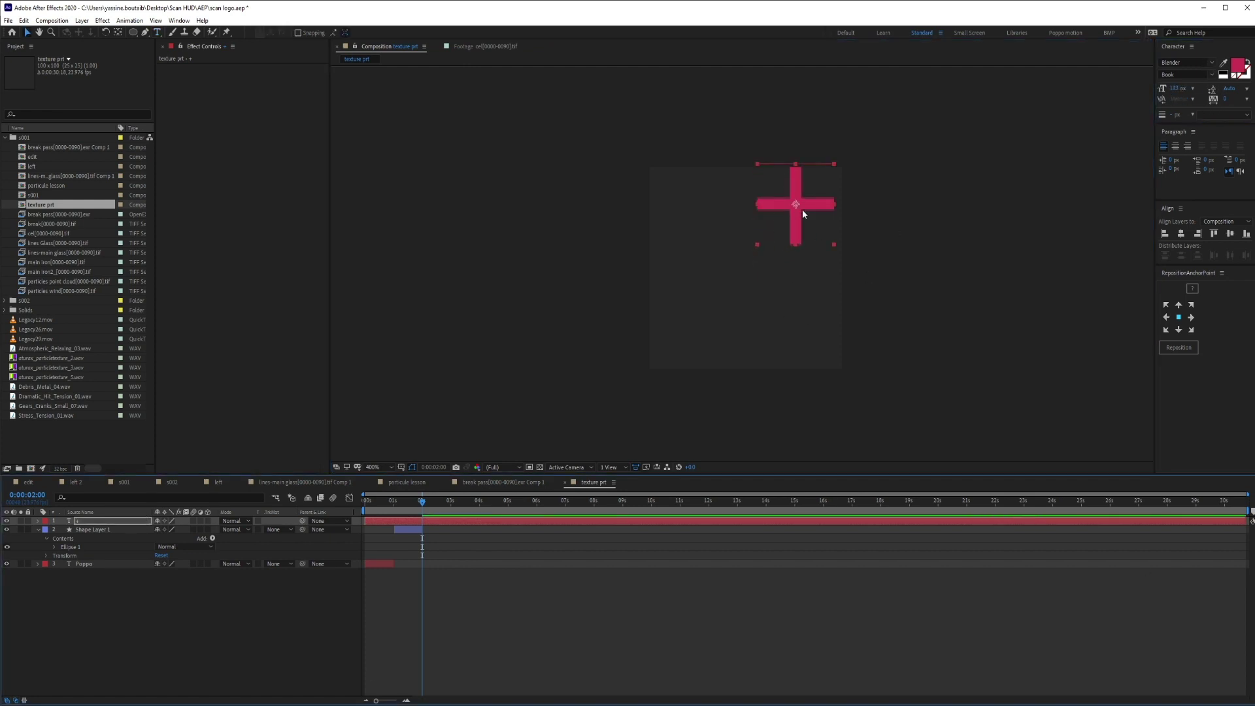
pyautogui.moveTo(799, 207); pyautogui.dragTo(757, 273)
pyautogui.click(698, 659)
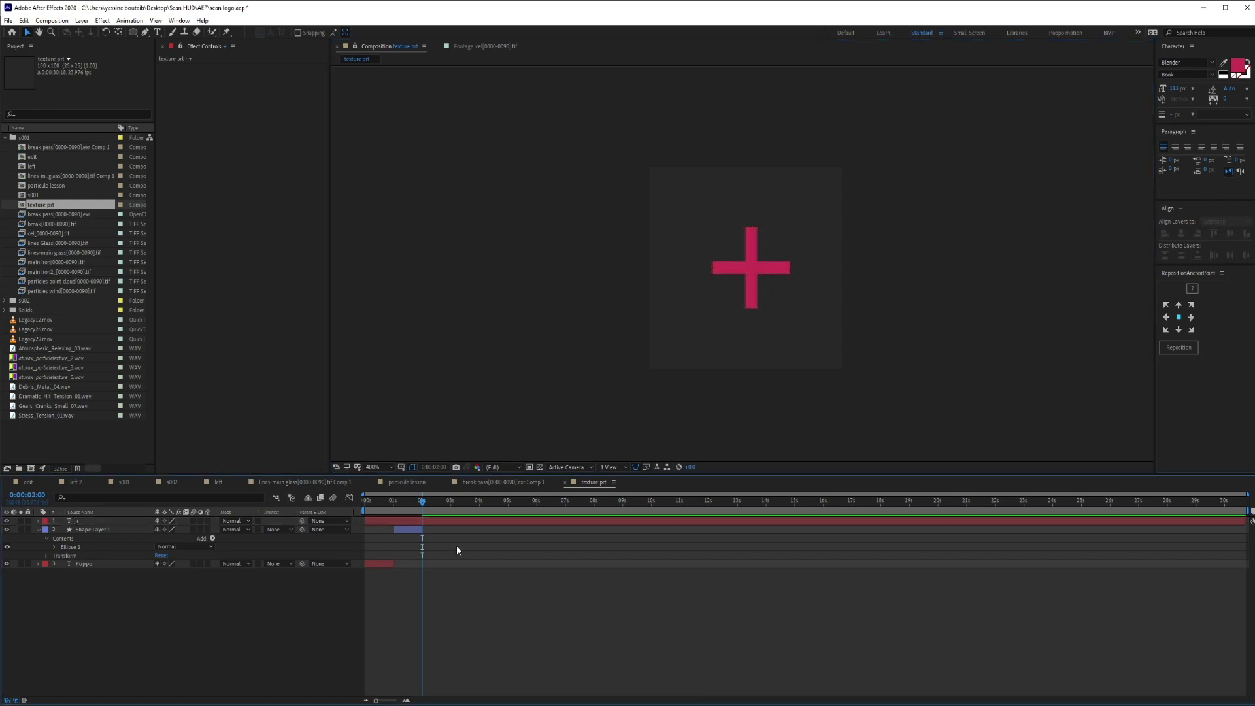
# Trim the "+" layer to run from 0:00:02:00 to 0:00:04:00 and trim the composition to a work area ending there
pyautogui.click(463, 522)
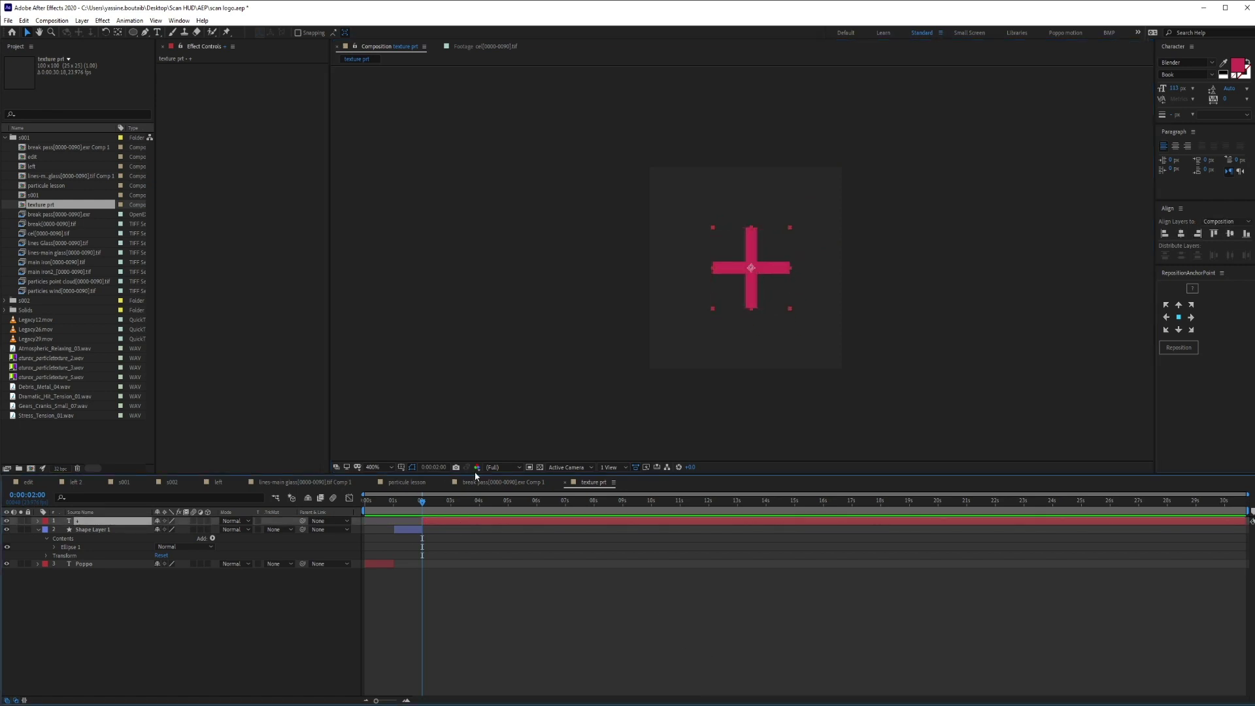
pyautogui.moveTo(451, 501); pyautogui.dragTo(479, 501)
pyautogui.hotkey('alt', ']')
pyautogui.press('n')
pyautogui.rightClick(478, 511)
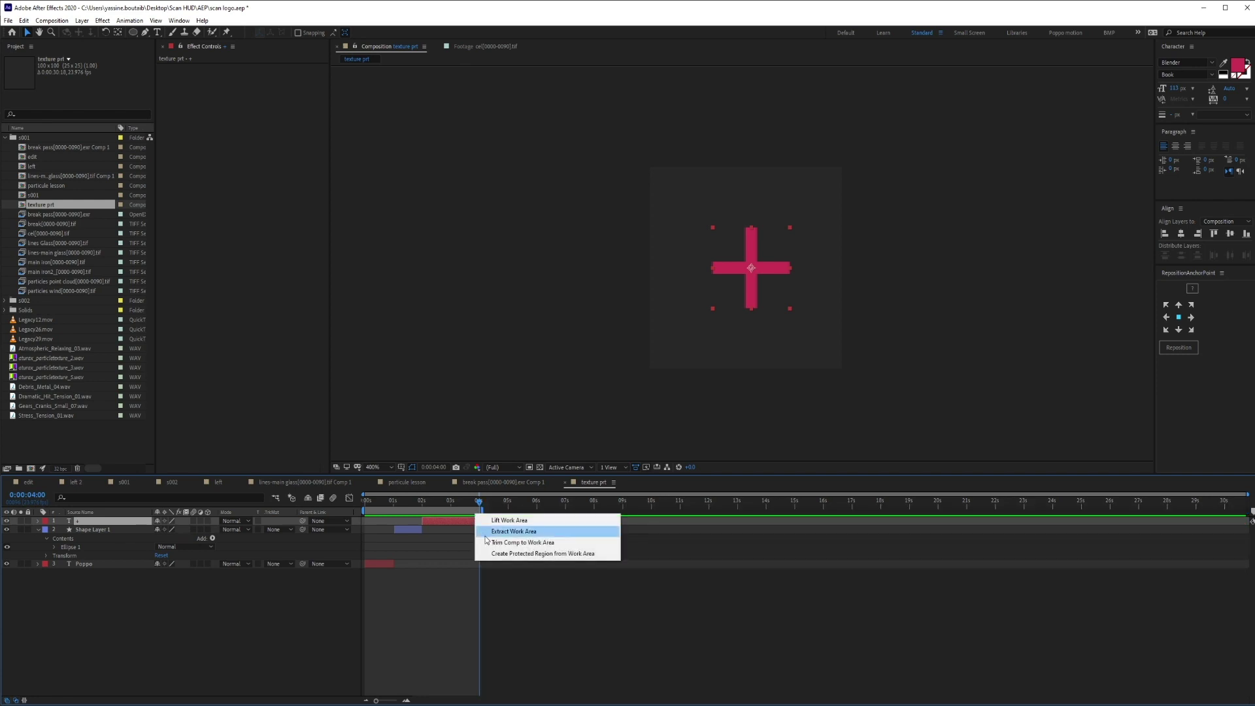
pyautogui.click(494, 542)
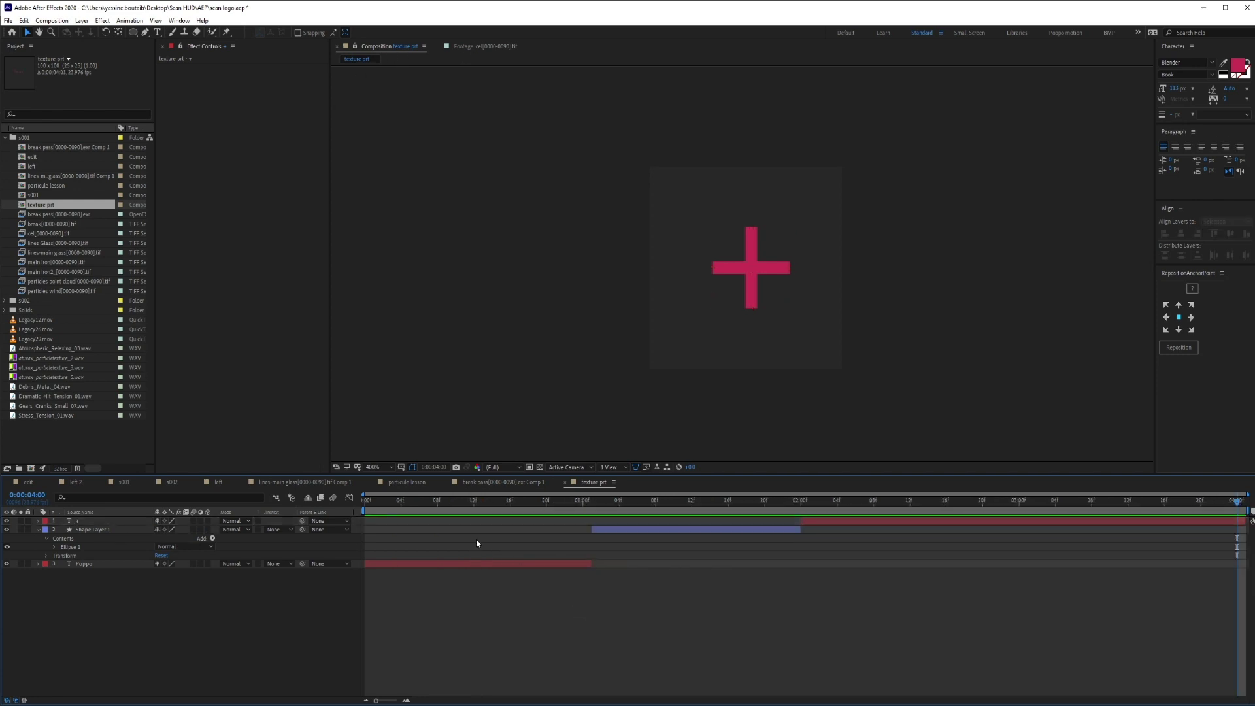
# Add the texture prt composition as the lowest layer of the particule lesson composition and hide it
pyautogui.click(512, 481)
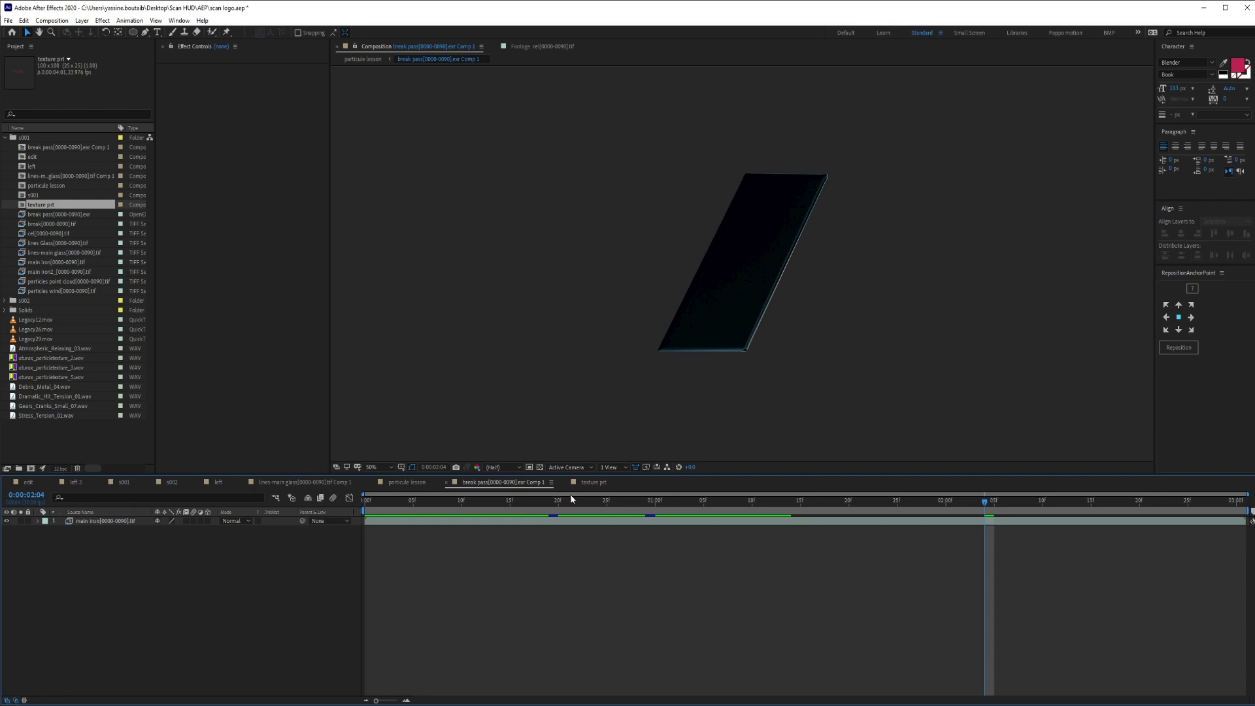
pyautogui.click(446, 482)
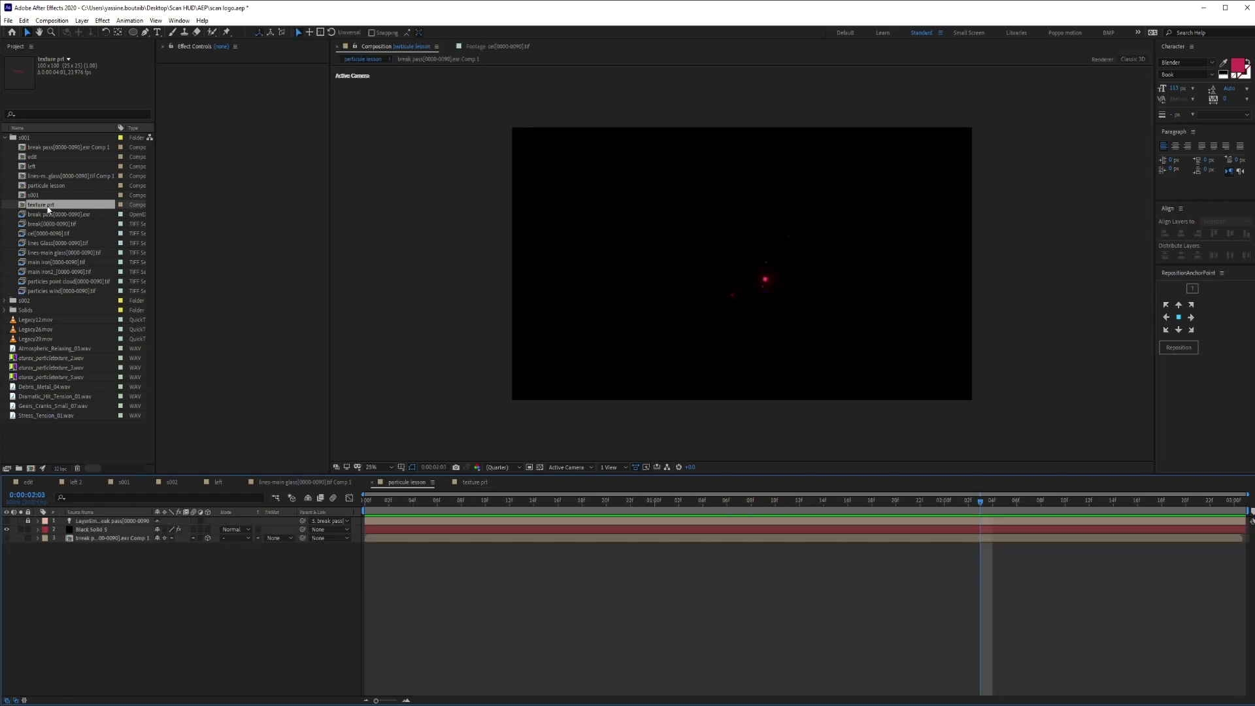
pyautogui.moveTo(47, 205); pyautogui.dragTo(26, 552)
pyautogui.click(6, 547)
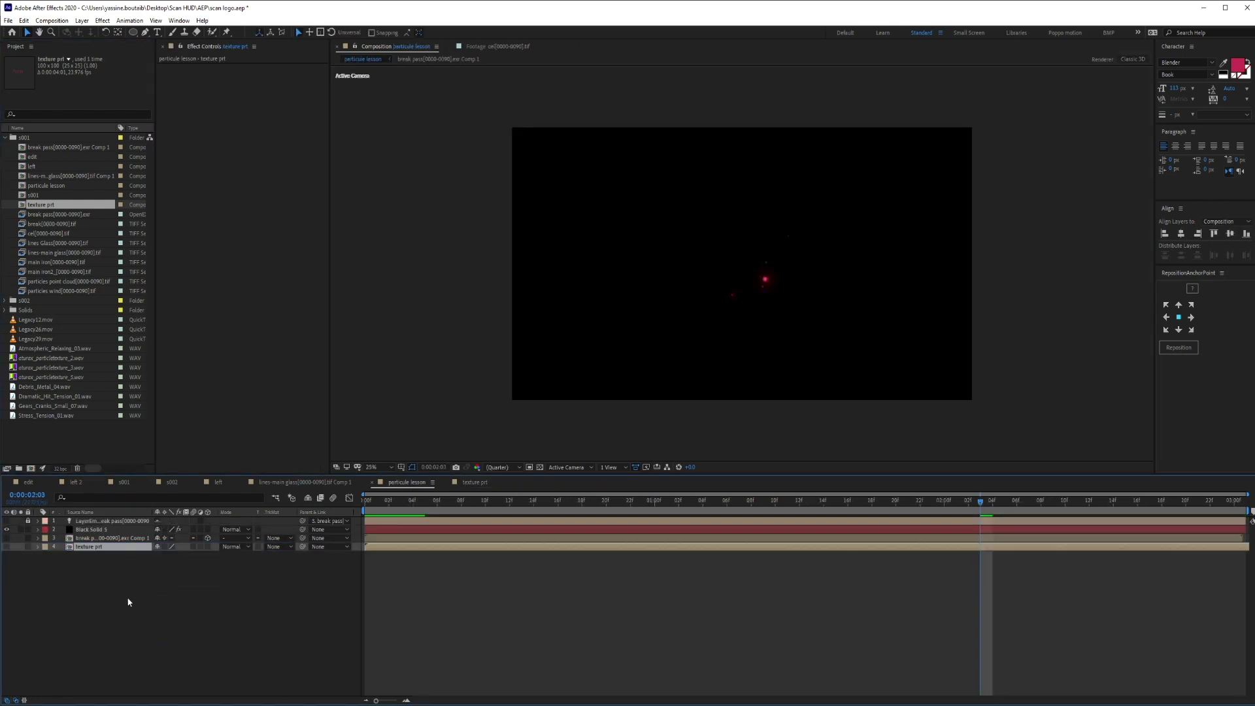
# Set the Black Solid 5 layer's particle type to Sprite and use the texture prt layer as its texture
pyautogui.click(89, 530)
pyautogui.click(171, 131)
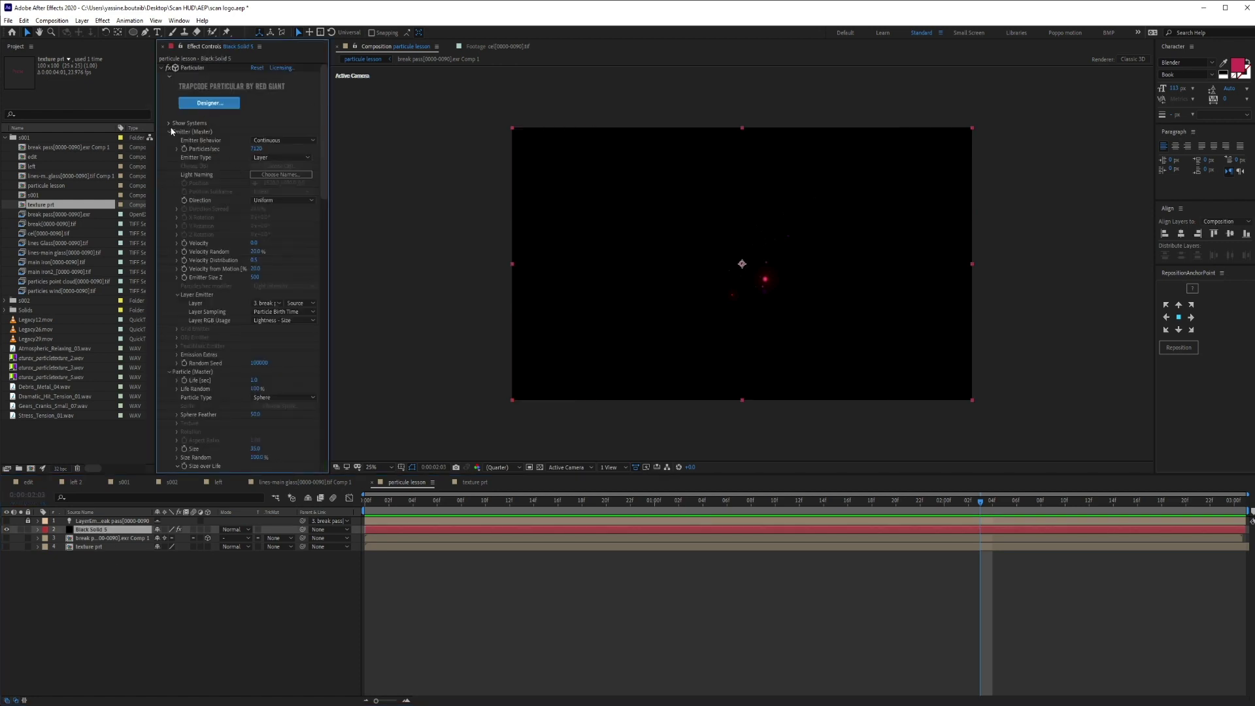
pyautogui.click(170, 132)
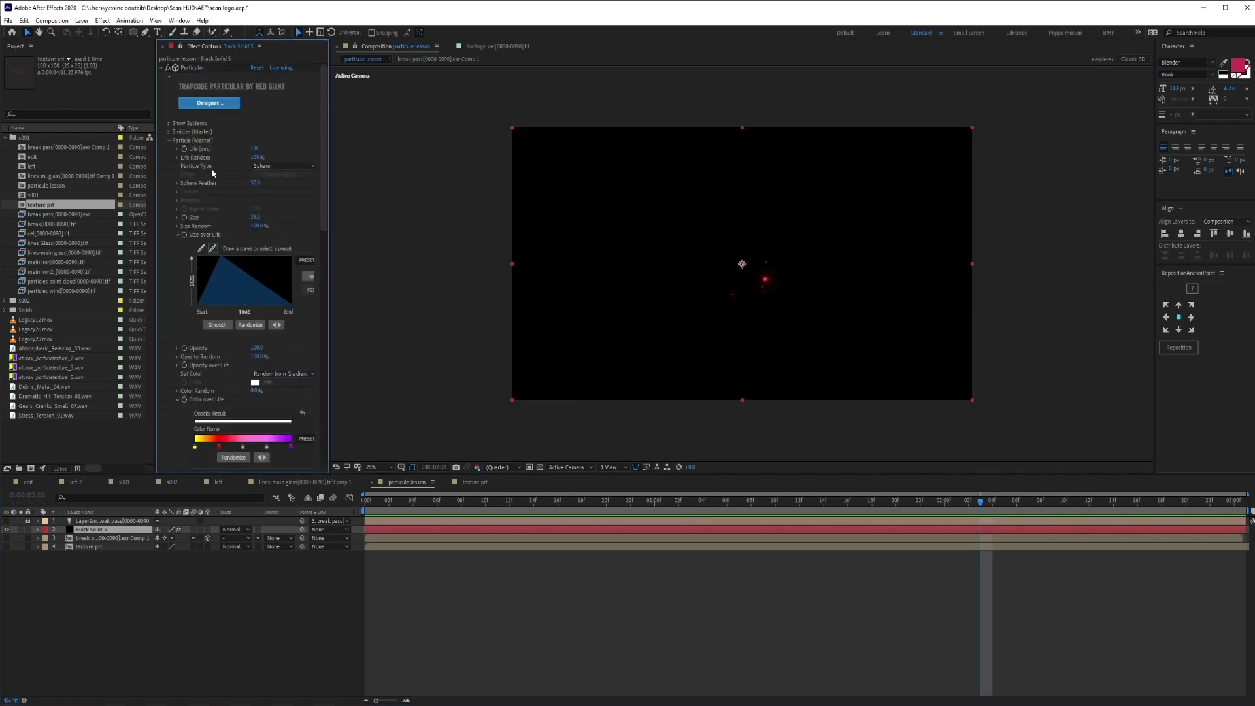
pyautogui.click(264, 166)
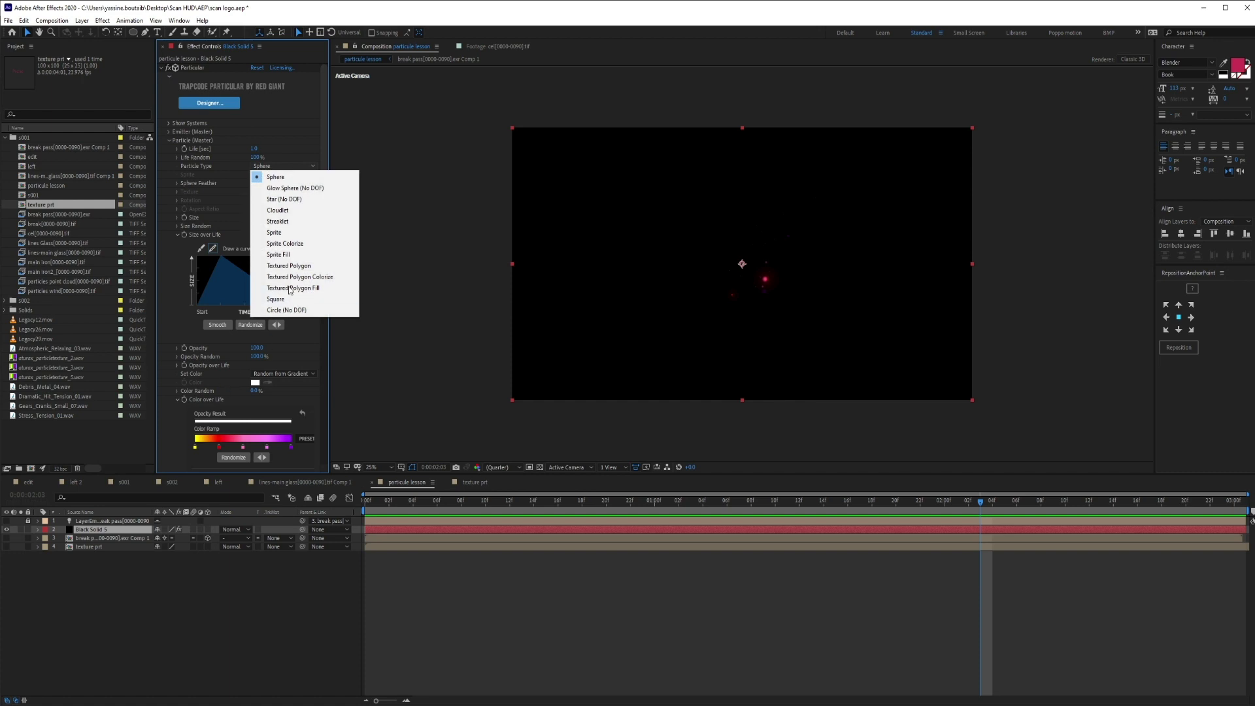
pyautogui.click(294, 233)
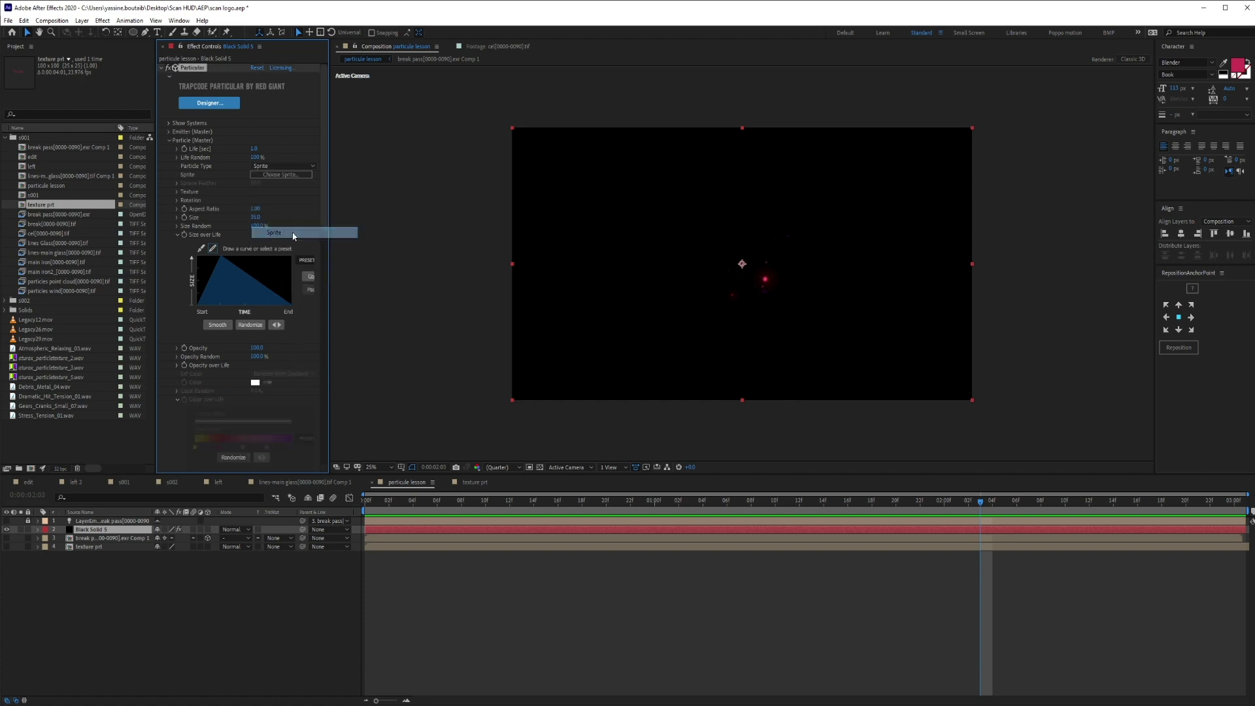
pyautogui.click(177, 192)
pyautogui.click(268, 200)
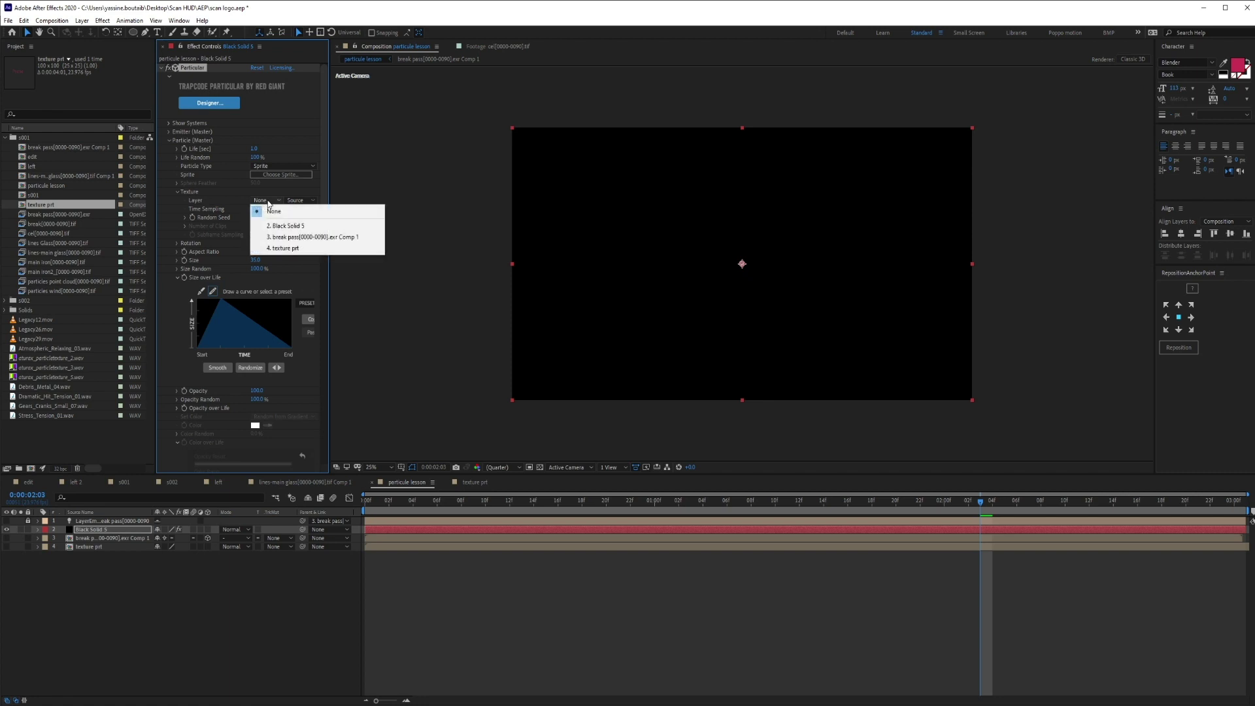
pyautogui.click(281, 251)
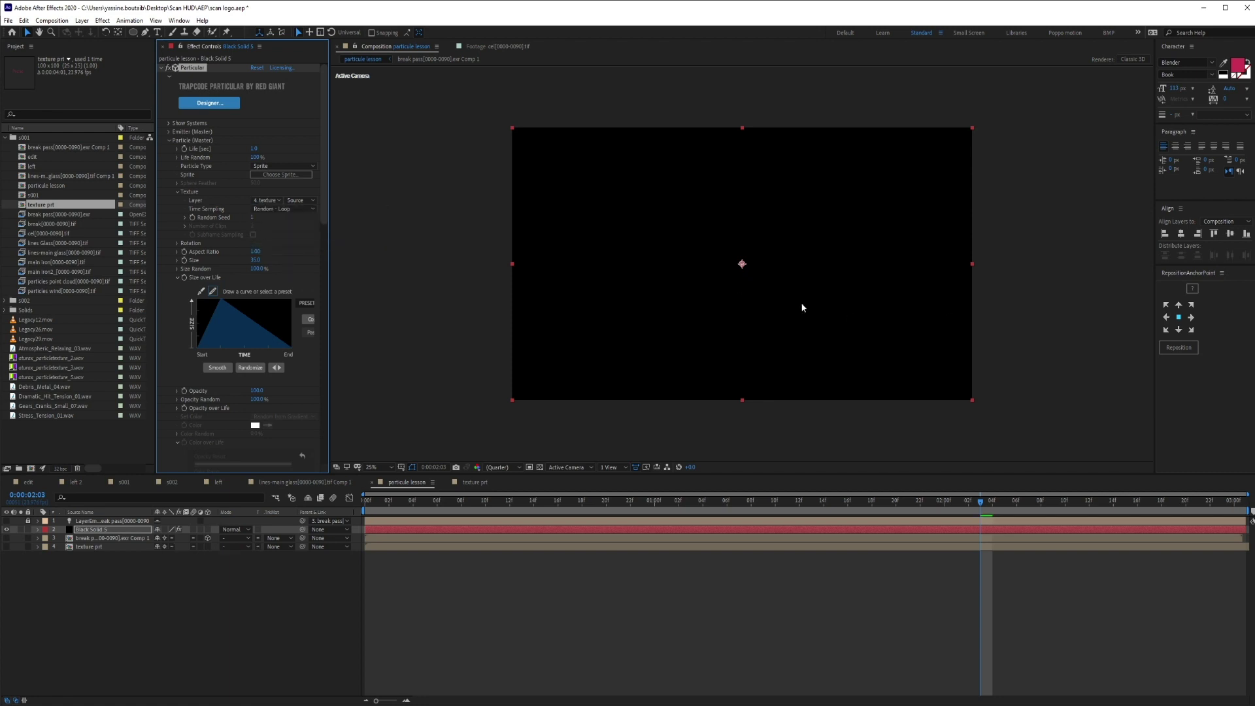
pyautogui.click(523, 570)
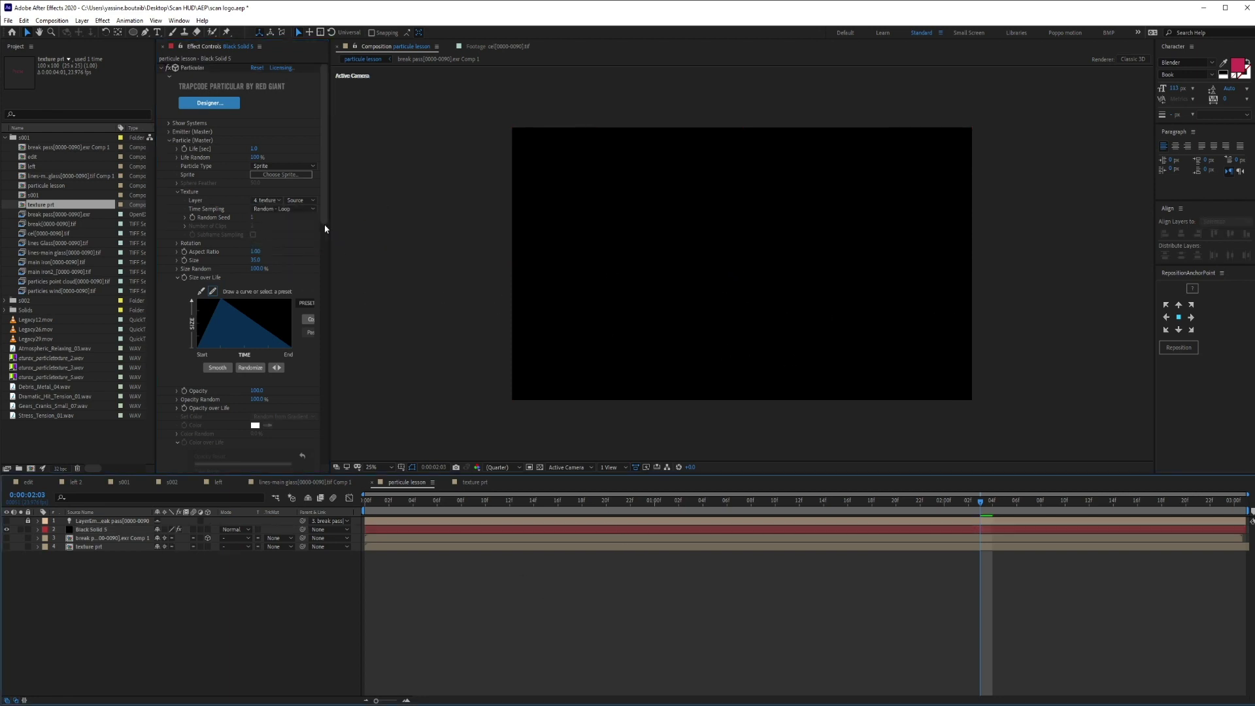
# Set the particle texture's time sampling to Random - Still Frame and preview the animation
pyautogui.click(302, 209)
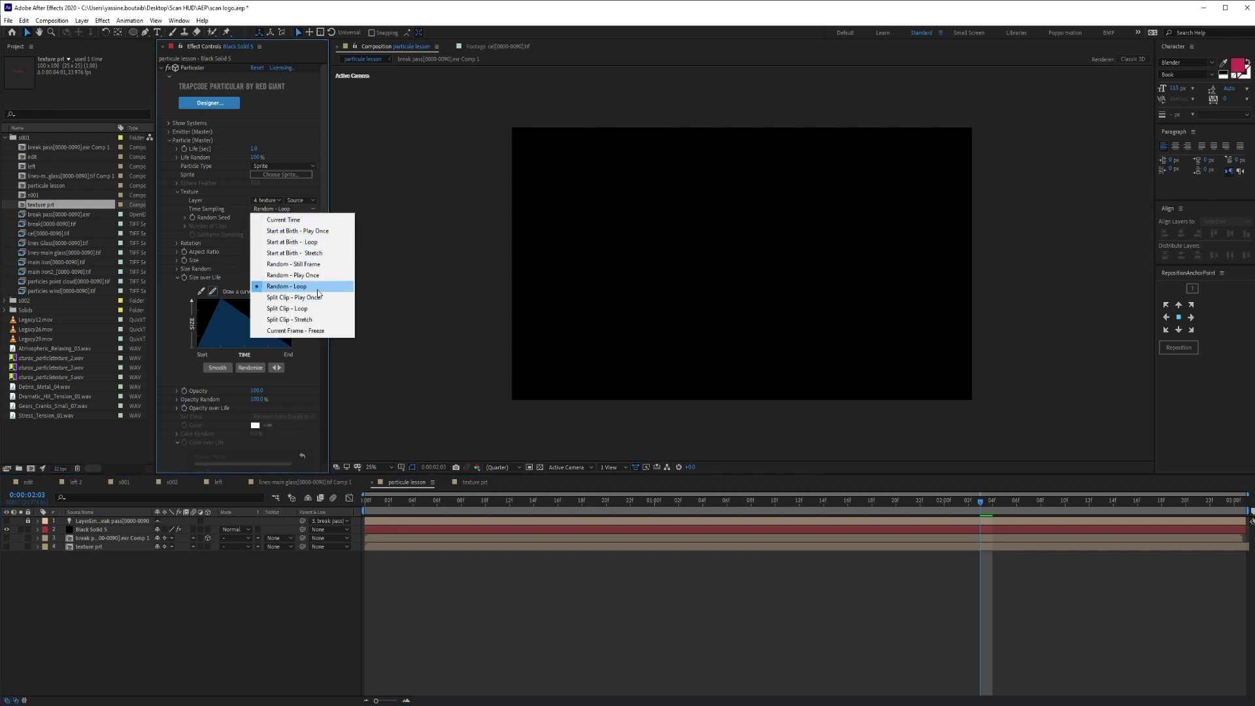
pyautogui.click(318, 264)
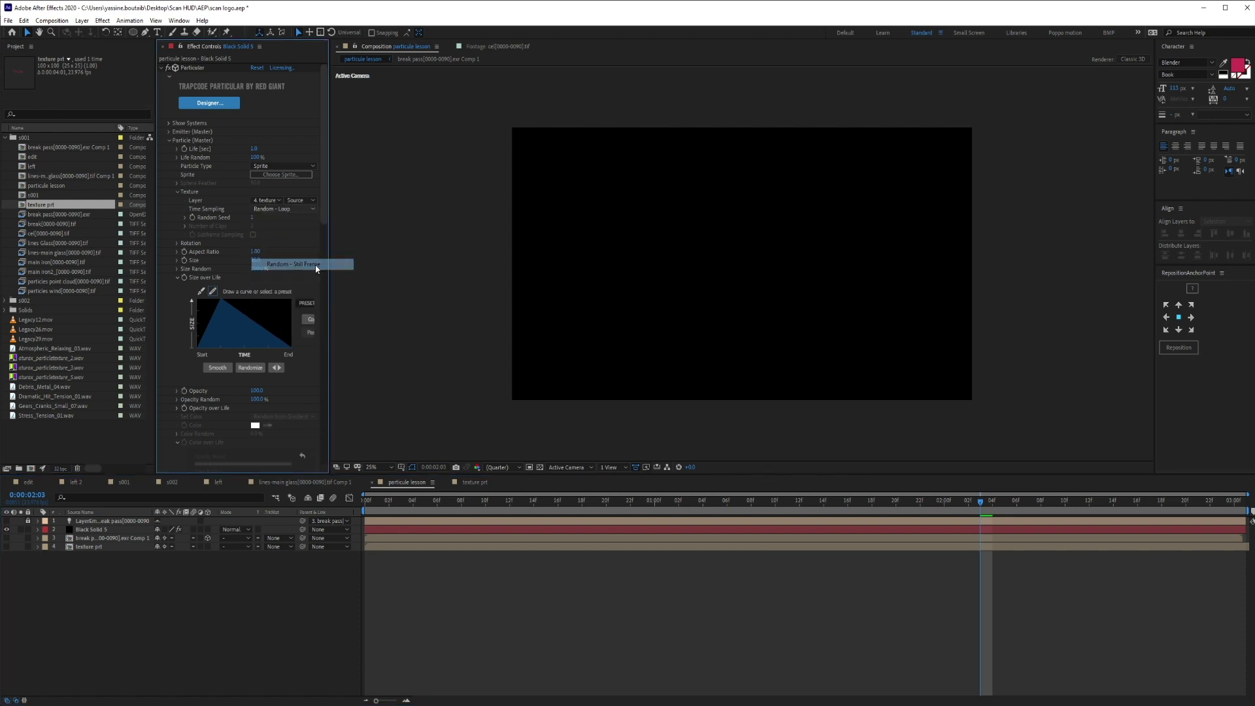
pyautogui.press('space')
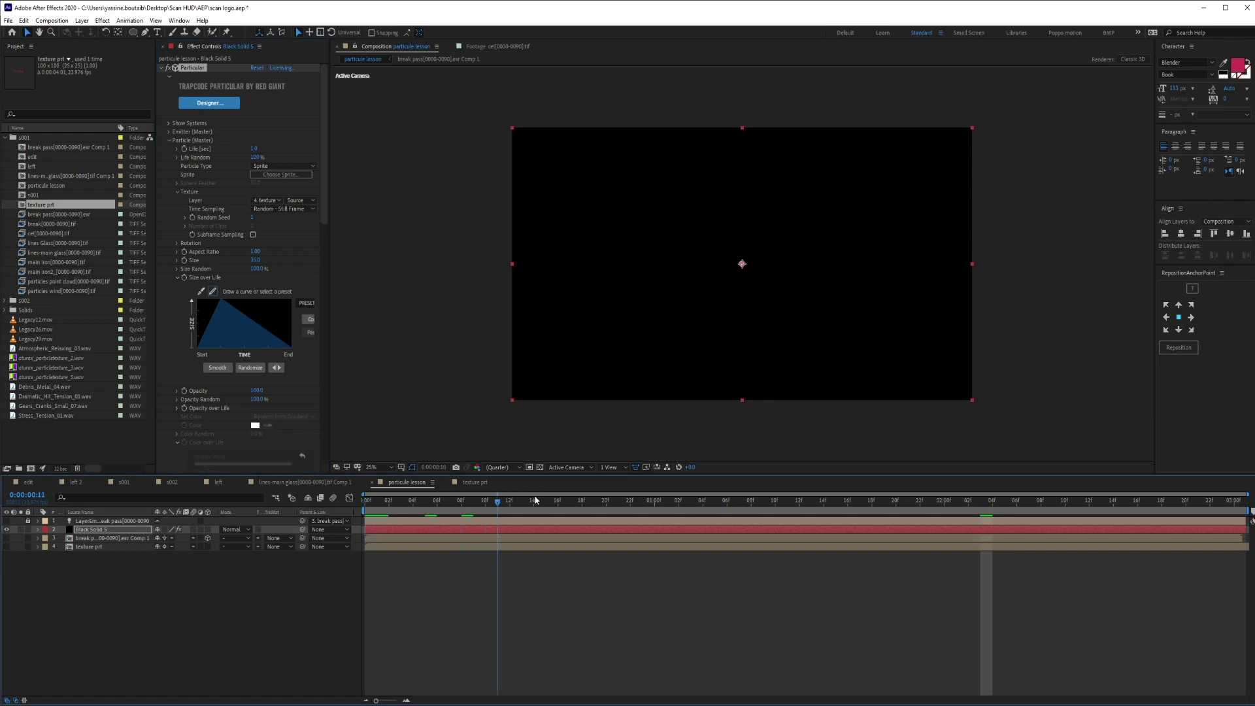
pyautogui.press('space')
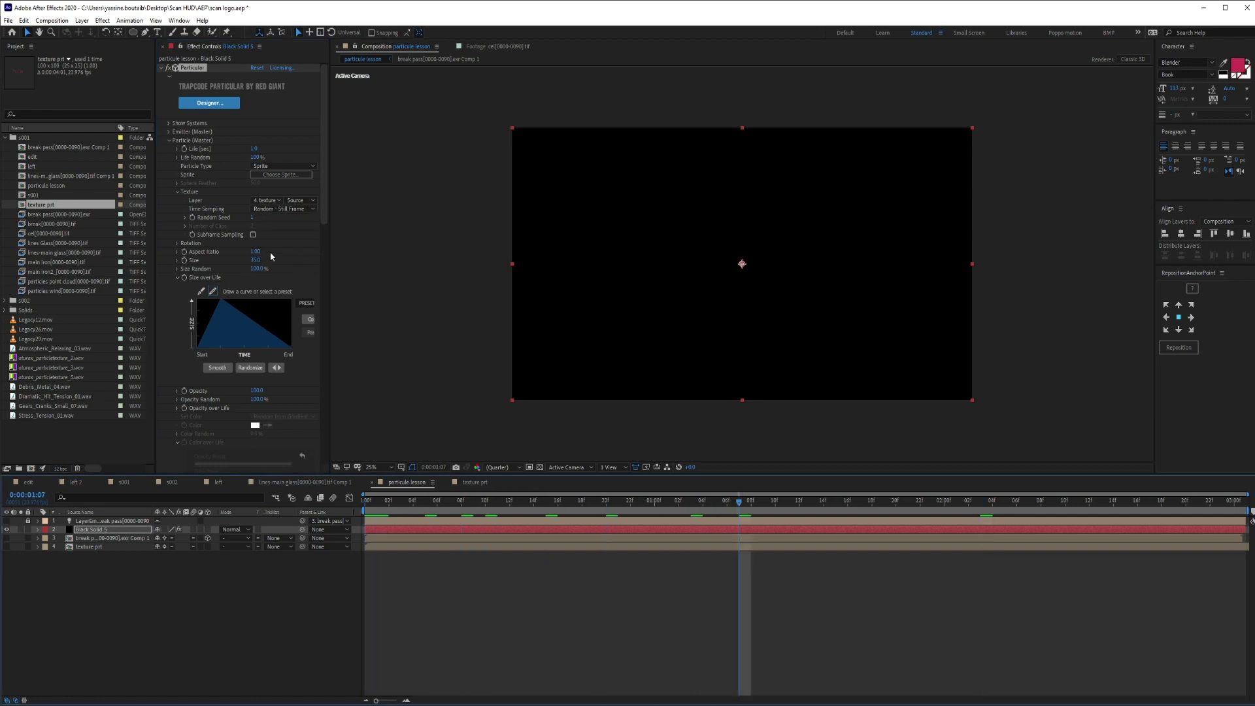
# Raise the particle size to 1000 and check the sprites on several frames up to 0:00:02:10
pyautogui.click(270, 252)
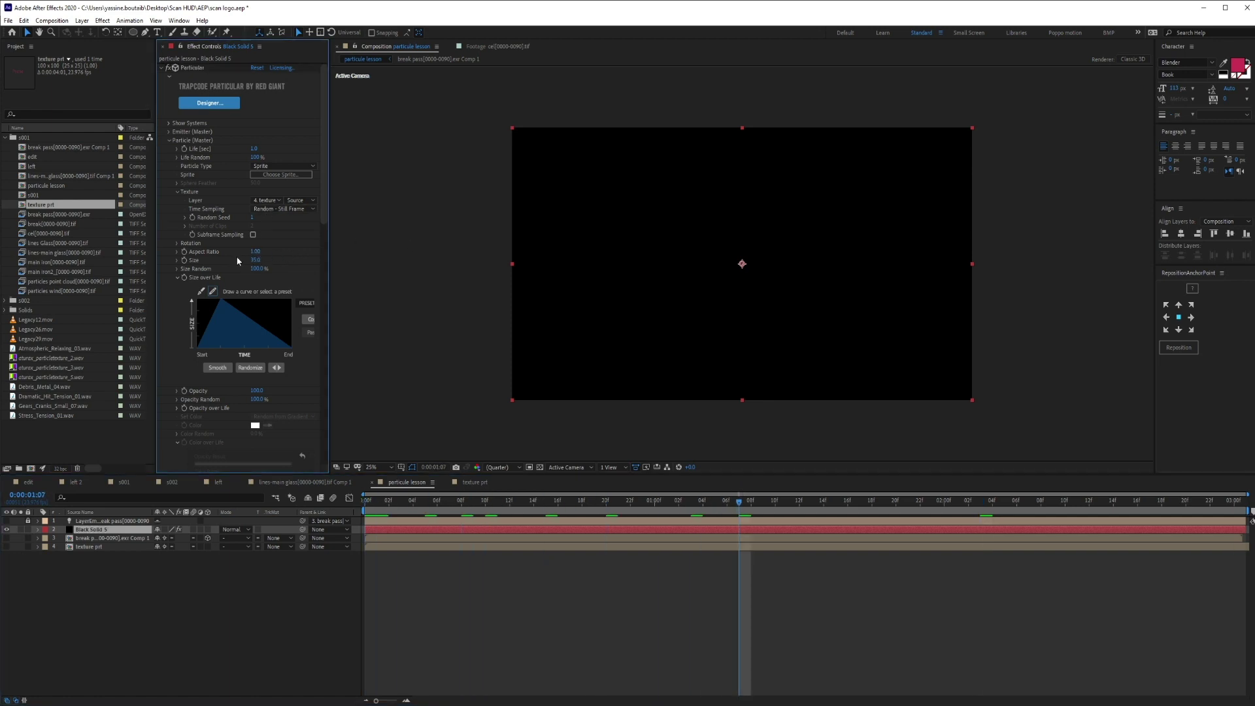
pyautogui.click(178, 191)
pyautogui.moveTo(256, 260); pyautogui.dragTo(421, 217)
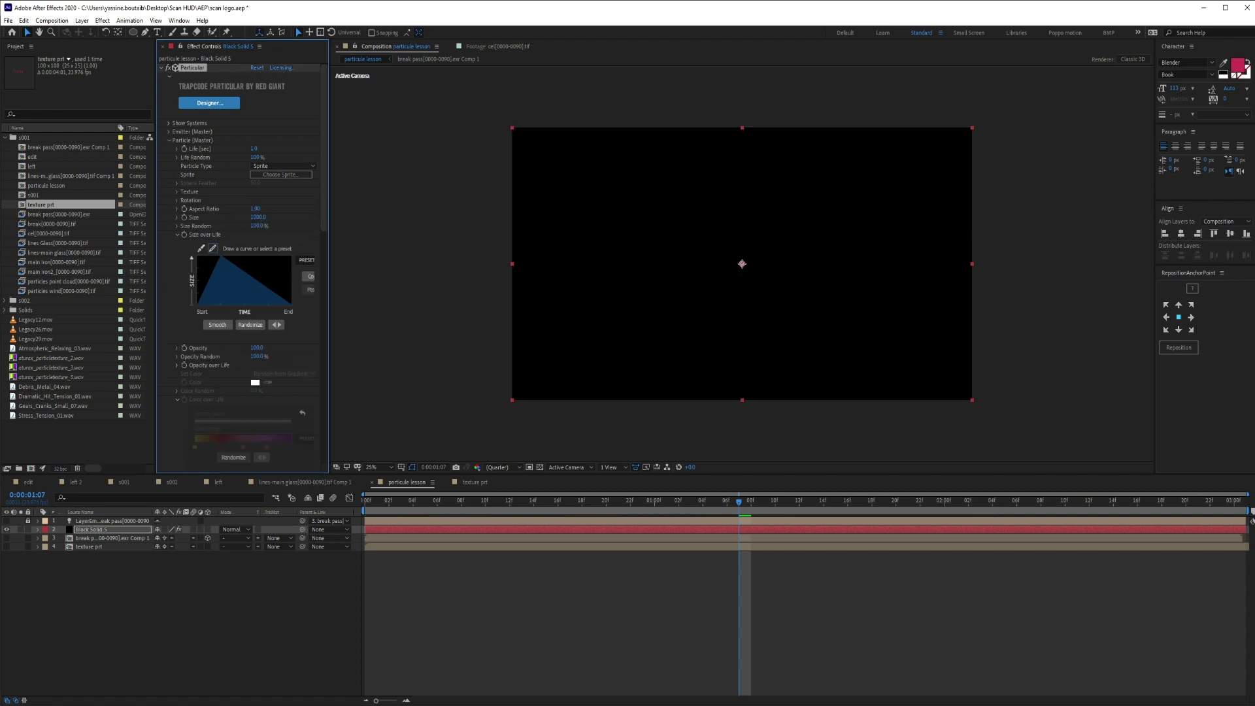
pyautogui.press('.')
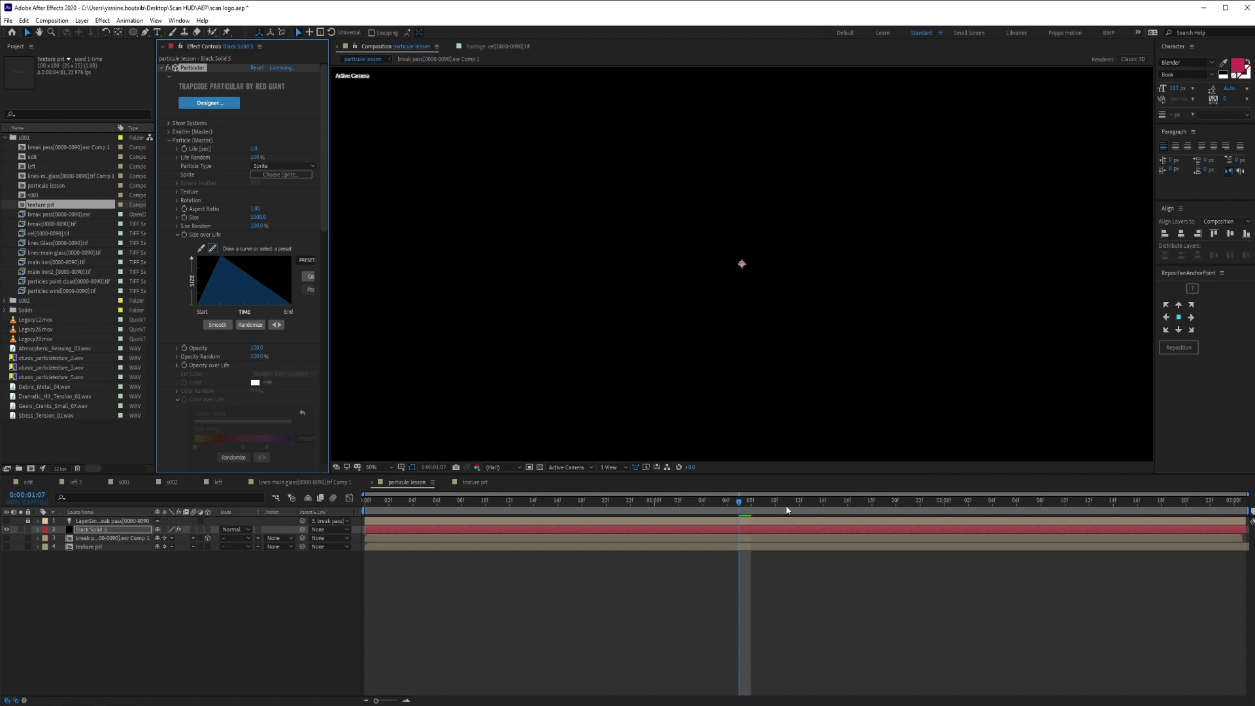
pyautogui.click(871, 501)
pyautogui.click(891, 502)
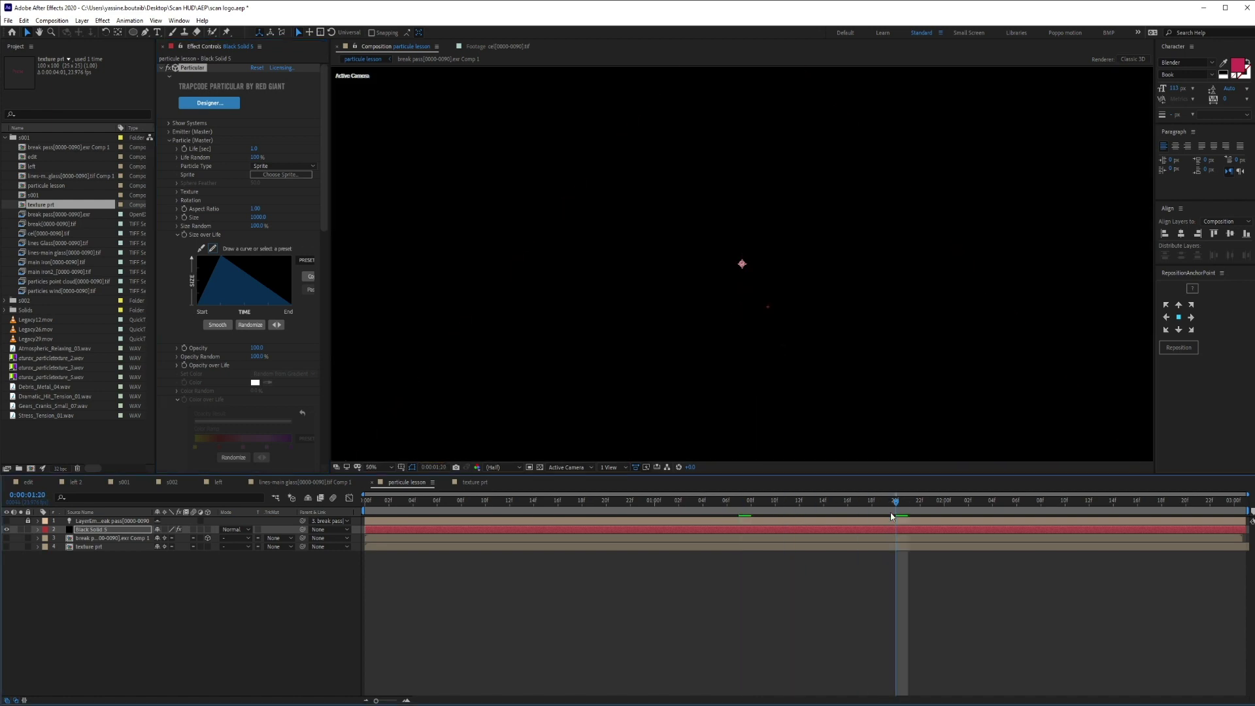
pyautogui.click(981, 503)
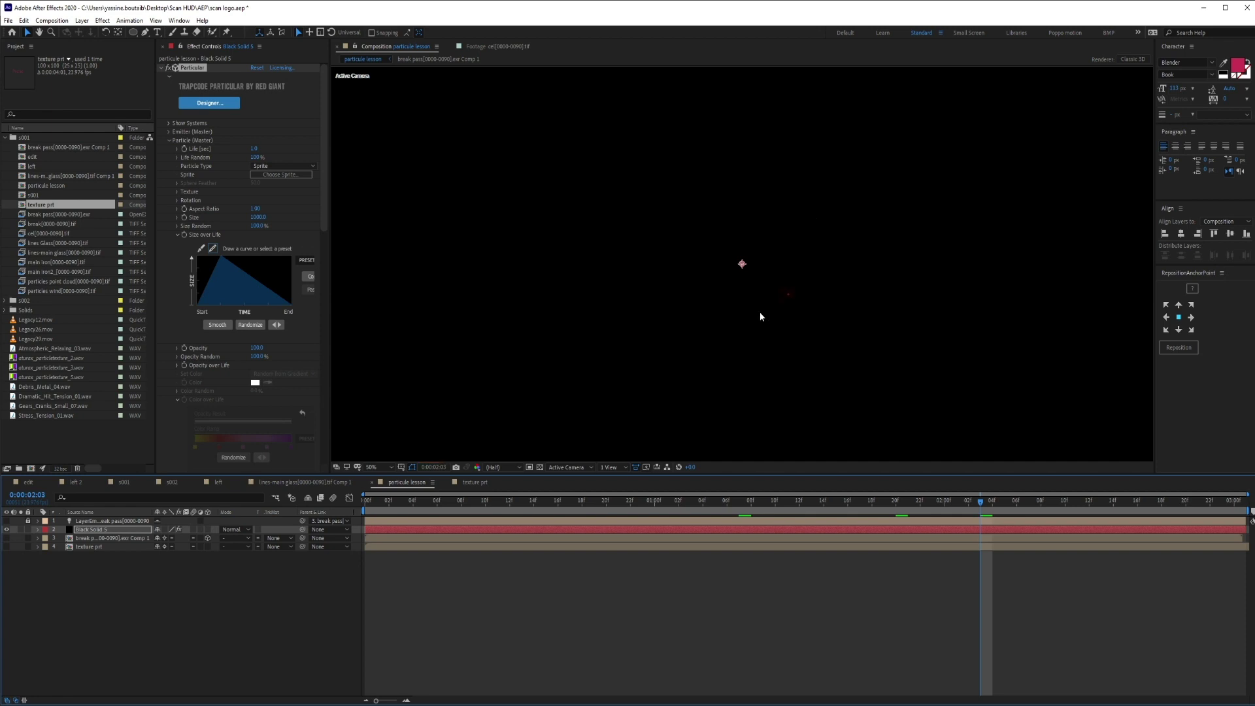
pyautogui.click(1065, 504)
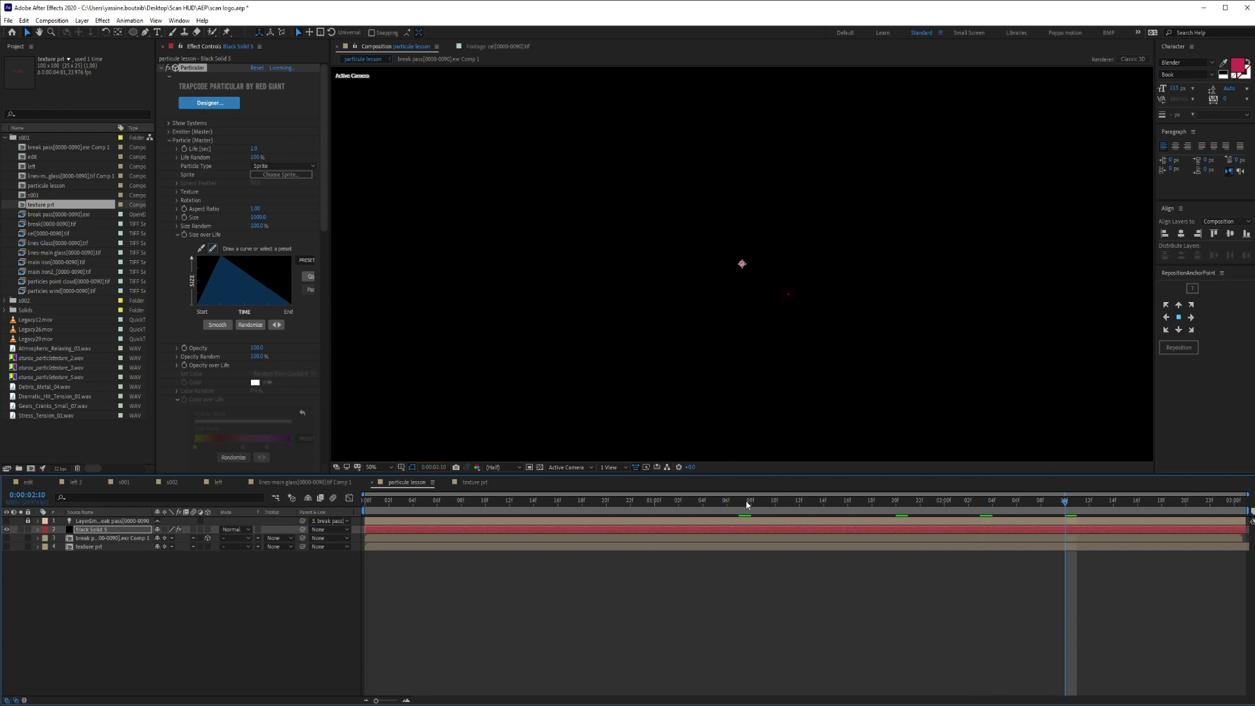
pyautogui.press(',')
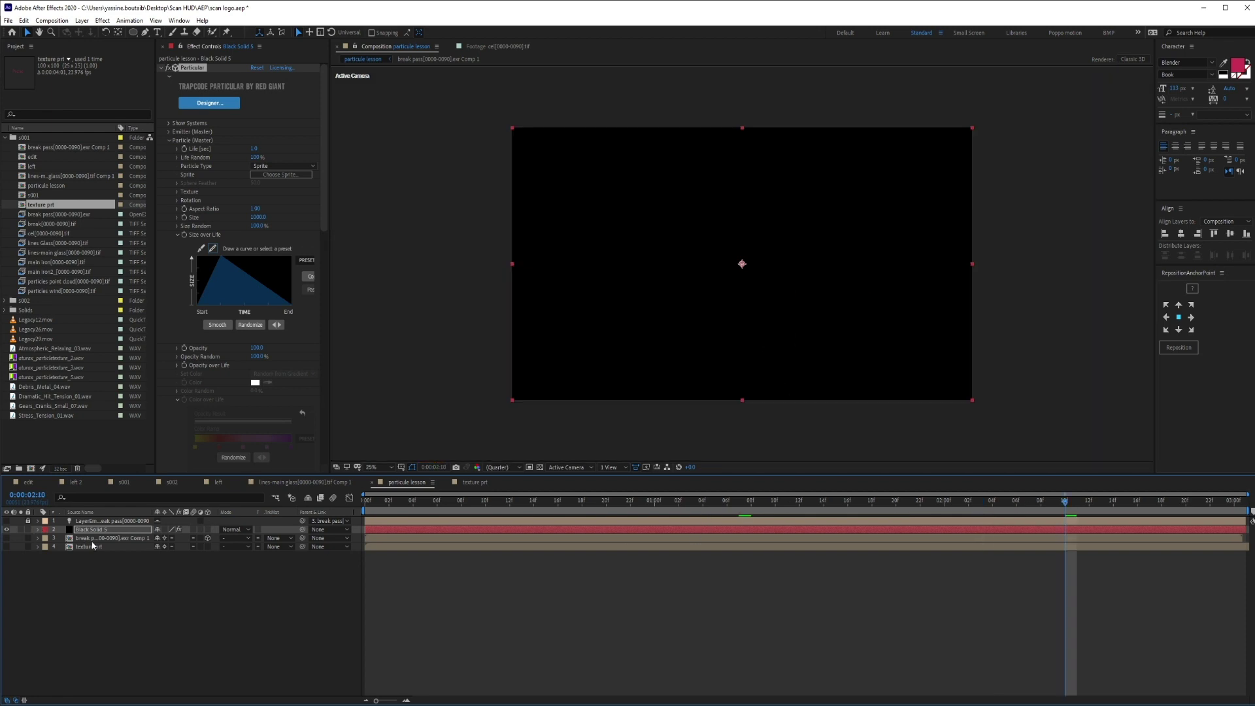
# Resize the texture prt composition to 200 px wide and 200 px high
pyautogui.doubleClick(93, 546)
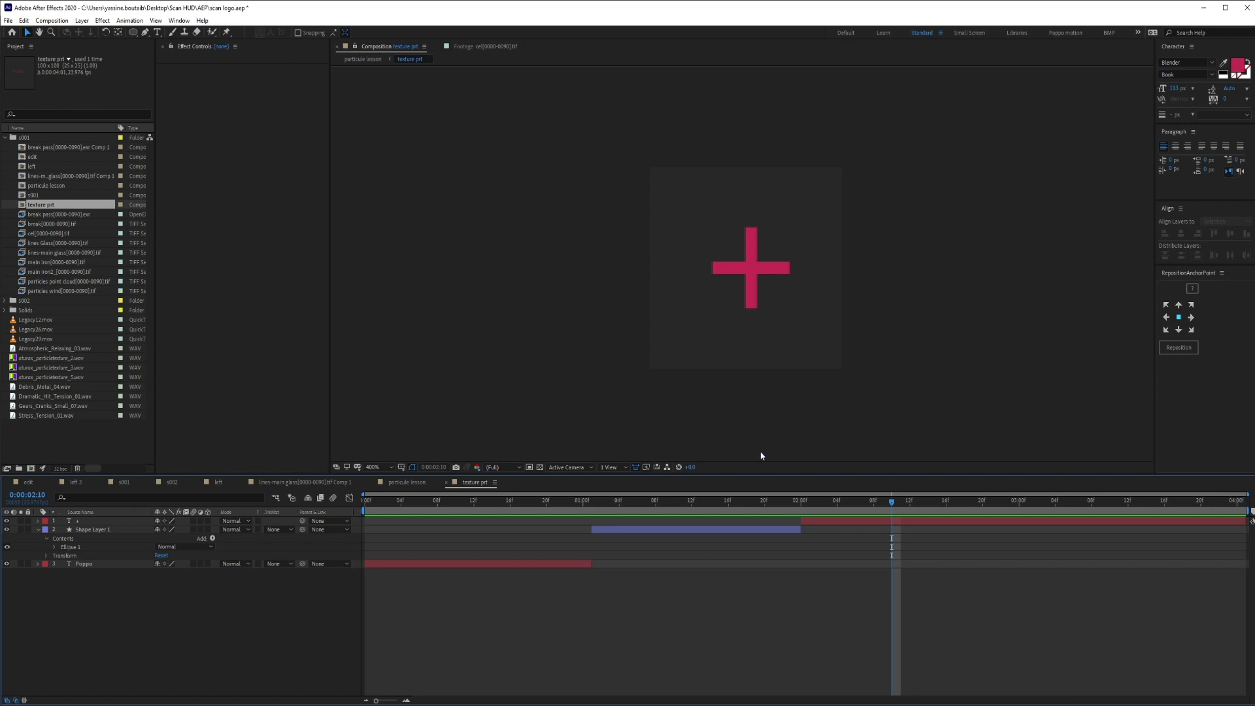
pyautogui.hotkey('ctrl', 'k')
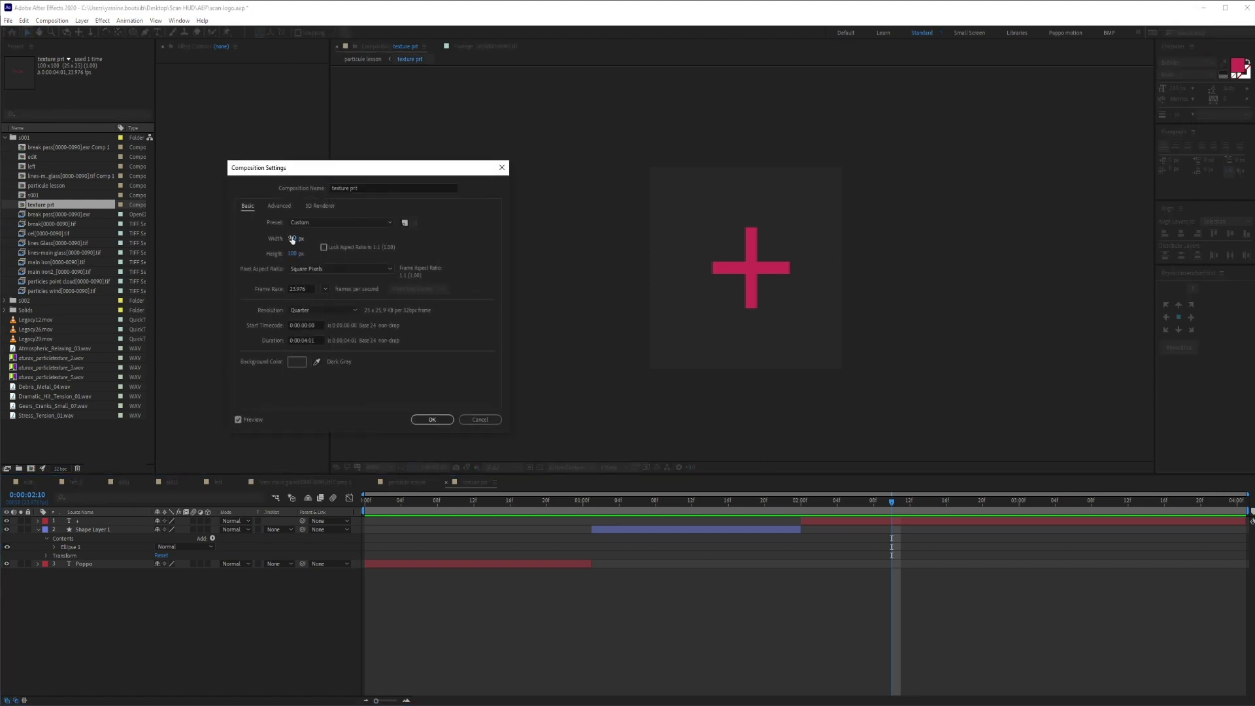
pyautogui.click(292, 240)
pyautogui.write('200')
pyautogui.press('Tab')
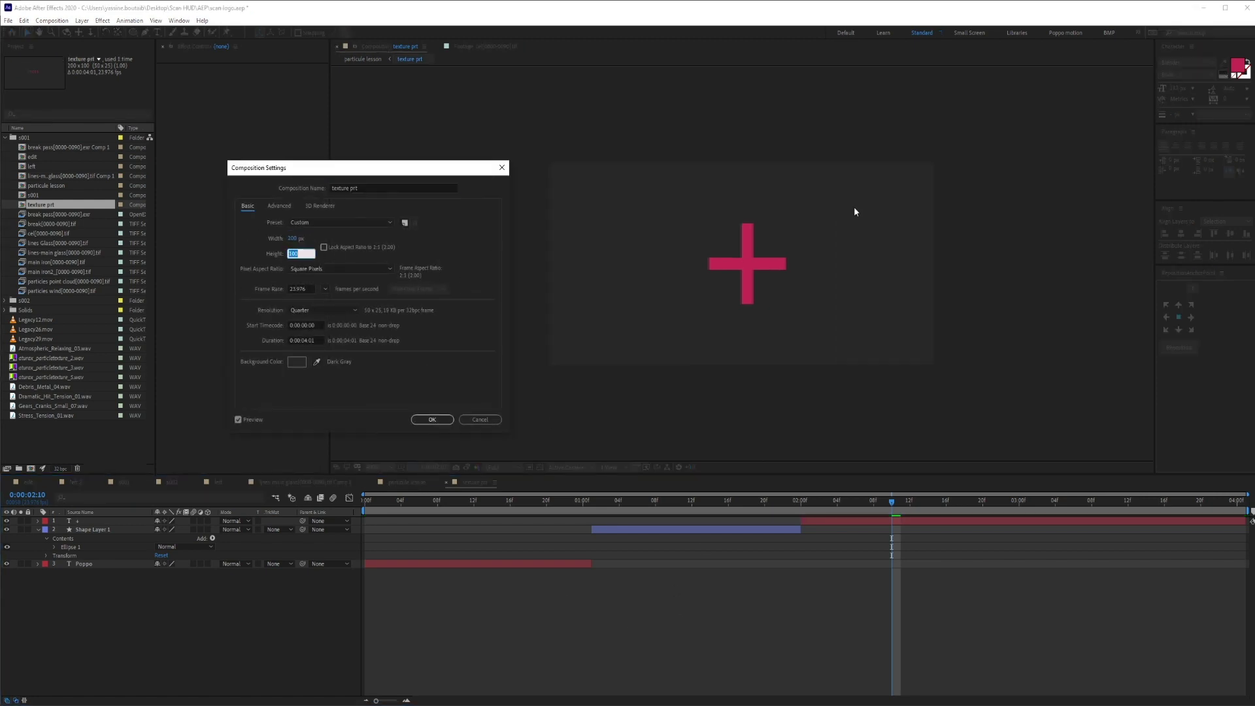
pyautogui.write('200')
pyautogui.press('Return')
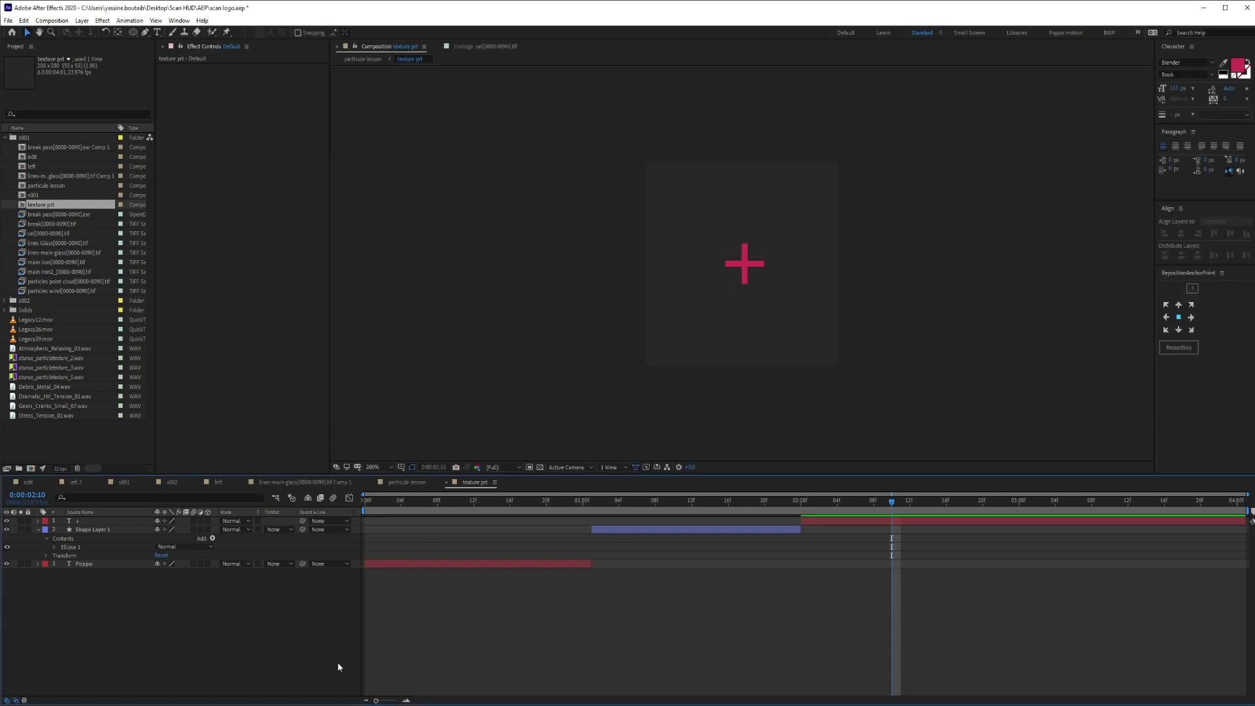
# Scale up all three texture layers together so they fill more of the enlarged composition
pyautogui.hotkey('ctrl', 'a')
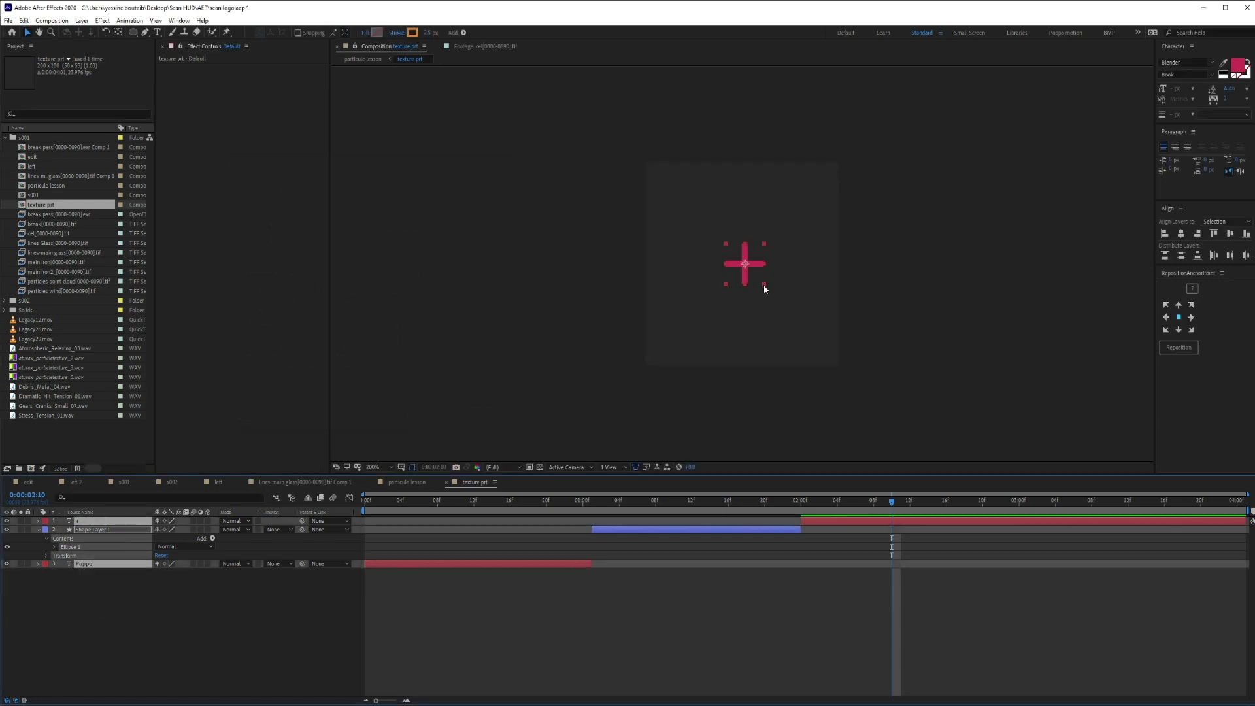
pyautogui.moveTo(765, 286); pyautogui.dragTo(806, 370)
pyautogui.click(734, 511)
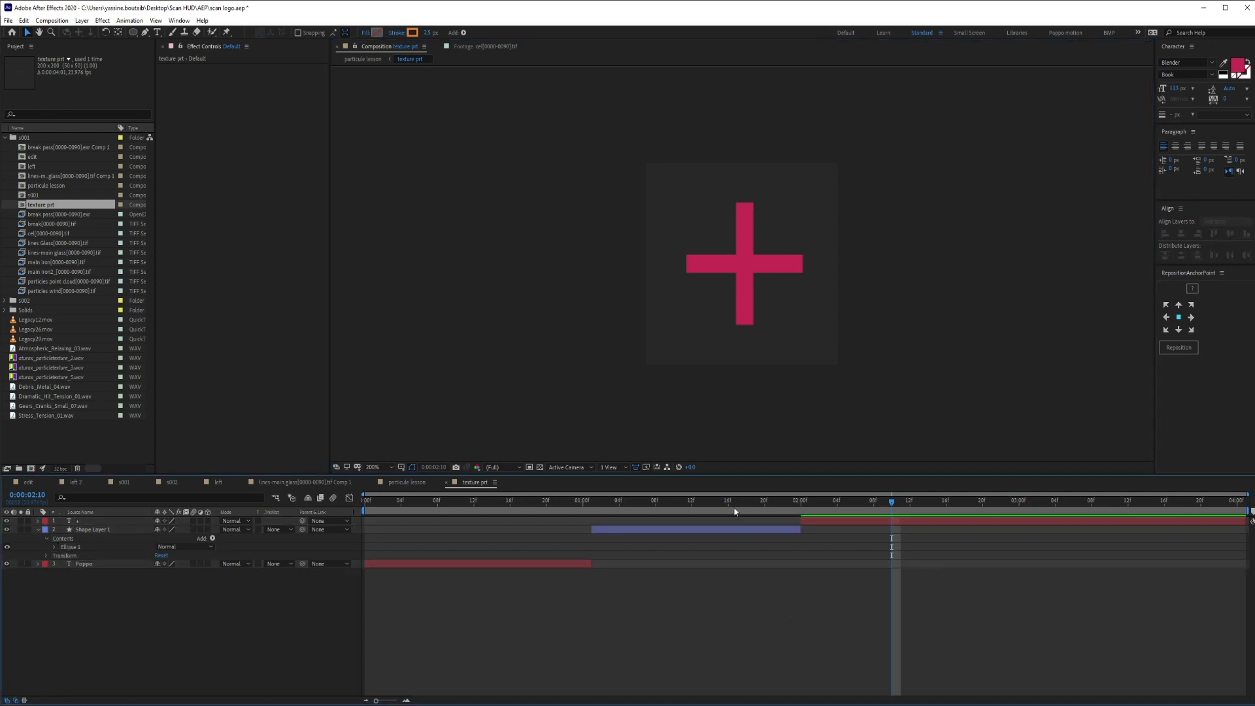
# Move the Poppo text closer to the composition's centre at 0:00:00:19 and centre its anchor point
pyautogui.moveTo(734, 510); pyautogui.dragTo(720, 508)
pyautogui.click(537, 505)
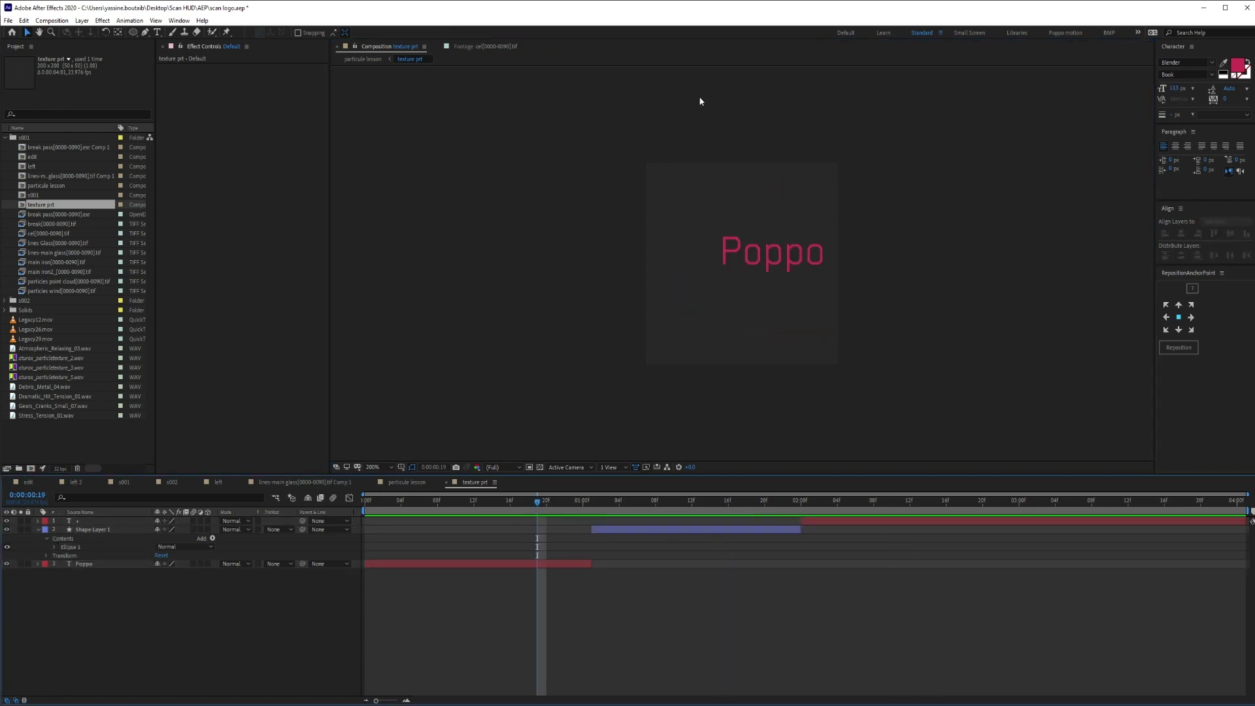
pyautogui.moveTo(800, 259)
pyautogui.mouseDown()
pyautogui.moveTo(794, 301)
pyautogui.moveTo(818, 344)
pyautogui.moveTo(795, 269)
pyautogui.mouseUp()
pyautogui.hotkey('ctrl', 'alt', 'Home')
# Return to the particule lesson composition and examine the textured particles up close between 0:00:02:03 and 0:00:02:07
pyautogui.click(358, 60)
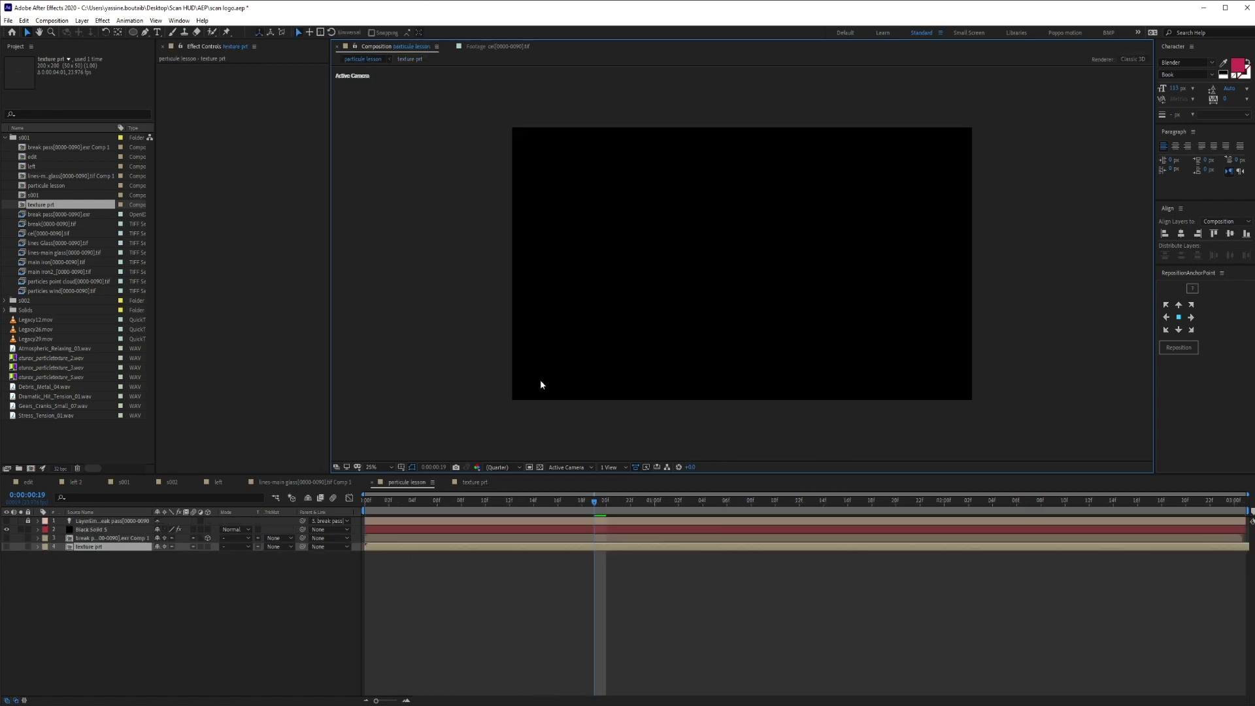
pyautogui.moveTo(597, 503); pyautogui.dragTo(1030, 503)
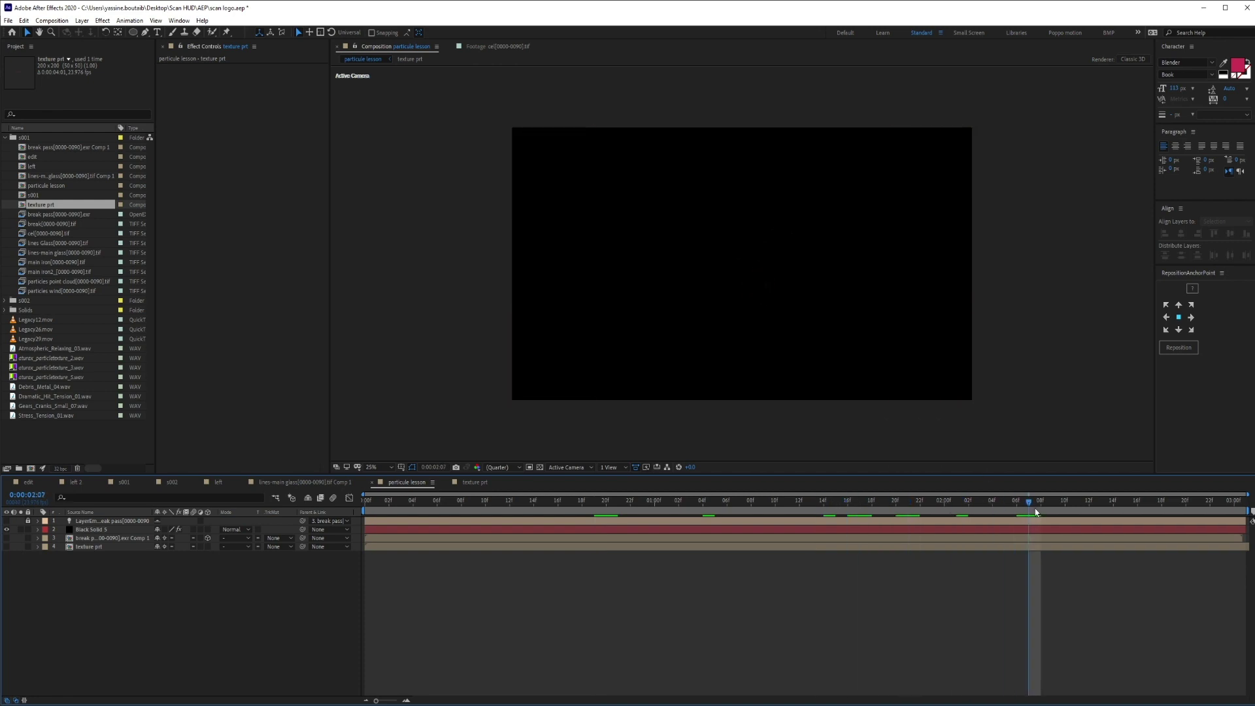
pyautogui.scroll(4, 758, 314)
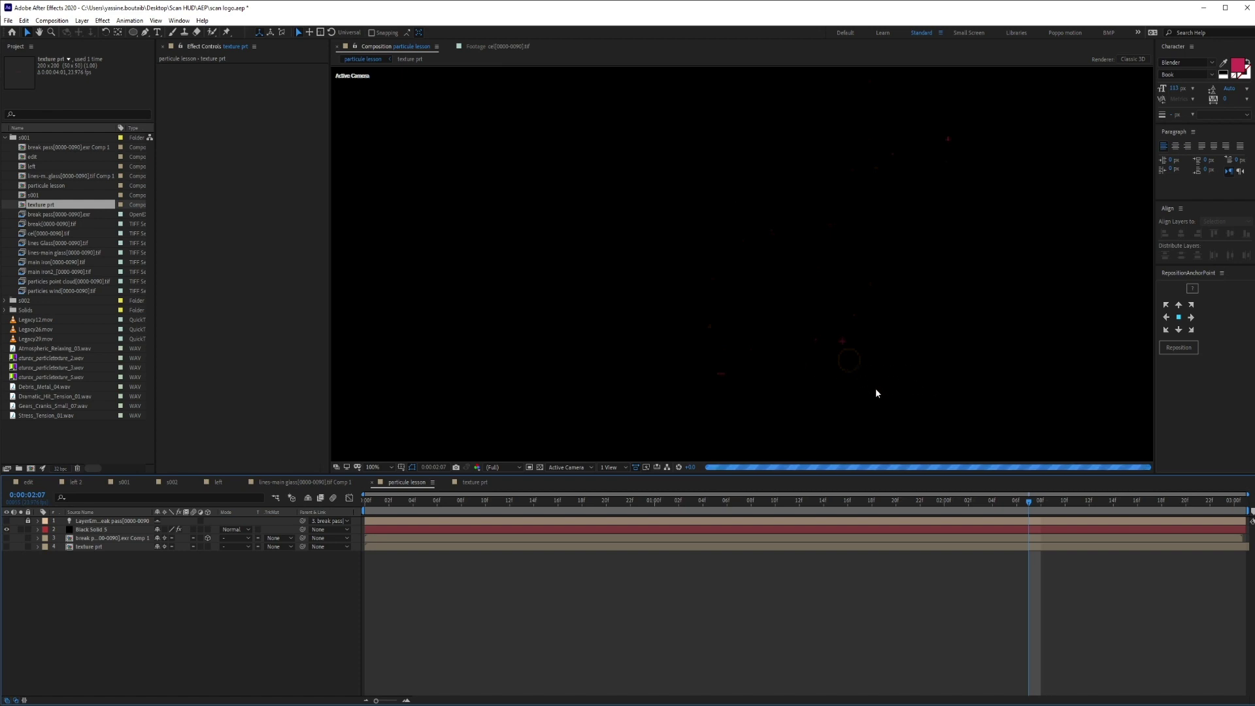
pyautogui.press('pageup')
pyautogui.press('pageup')
pyautogui.press('pageup')
pyautogui.press('pageup')
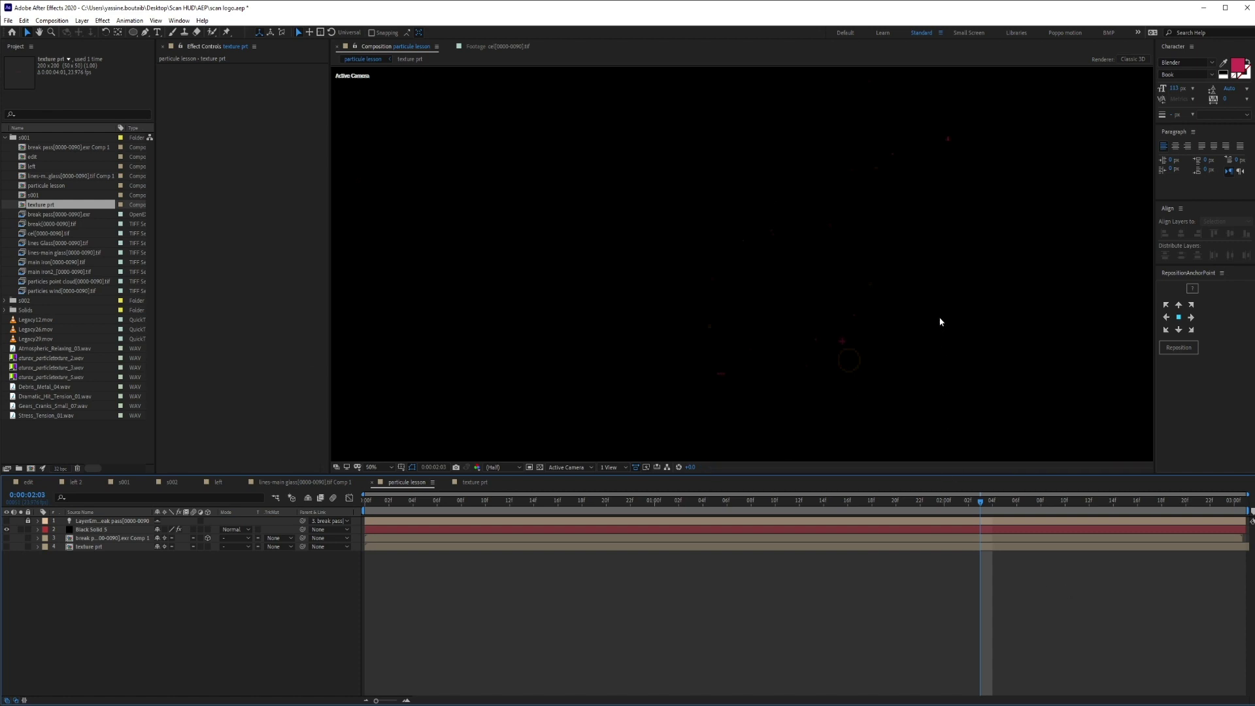
pyautogui.scroll(-2, 938, 322)
# Examine the finished setup from the edit composition through s001 to the left composition's particle layer, then return to edit
pyautogui.click(28, 482)
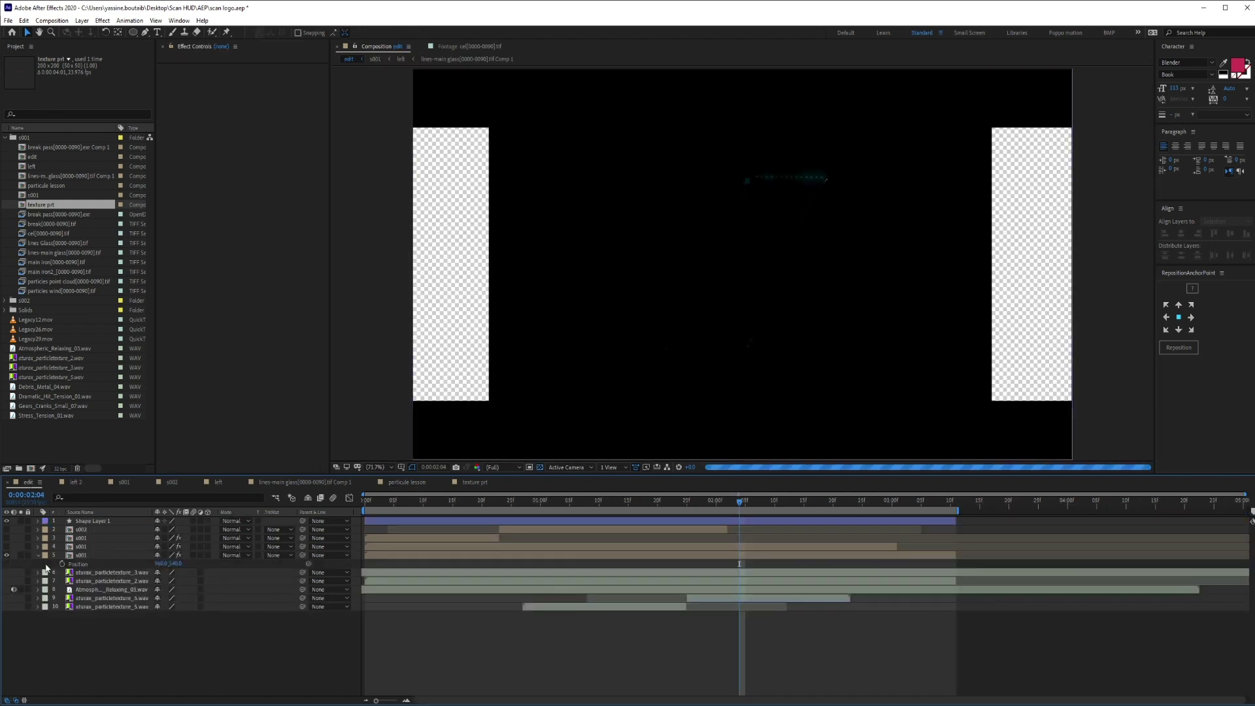
pyautogui.click(81, 547)
pyautogui.doubleClick(82, 556)
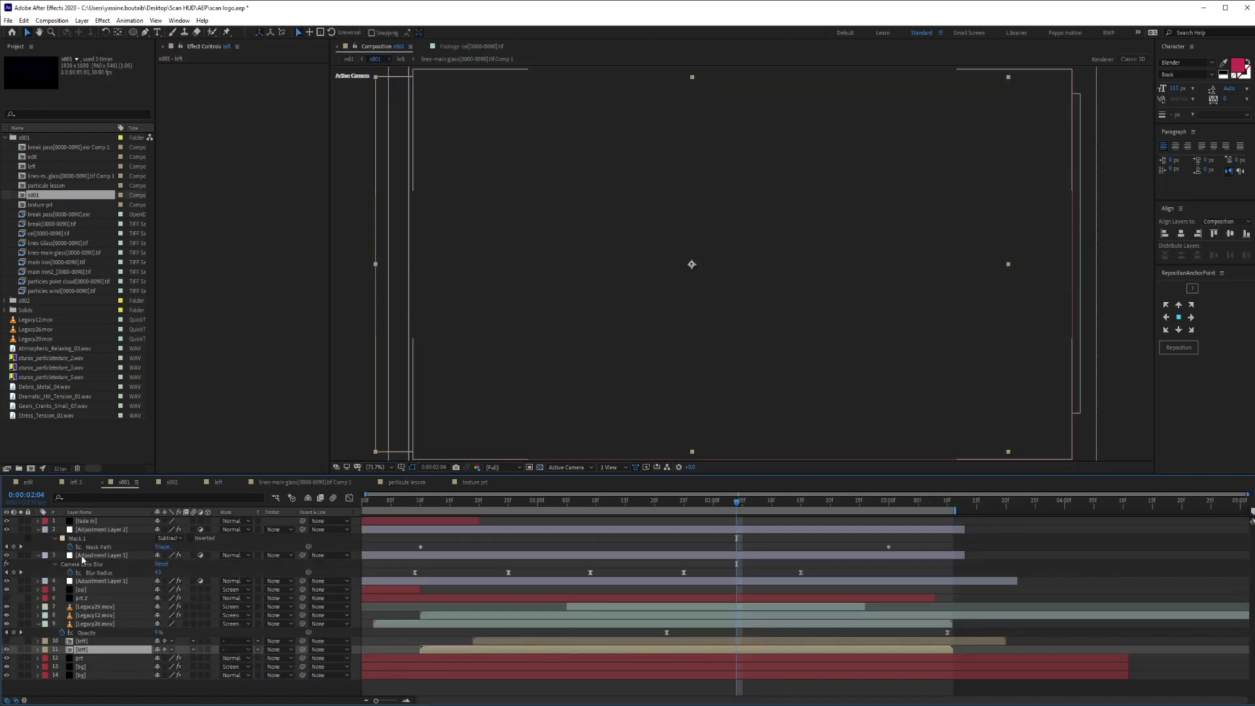
pyautogui.doubleClick(87, 646)
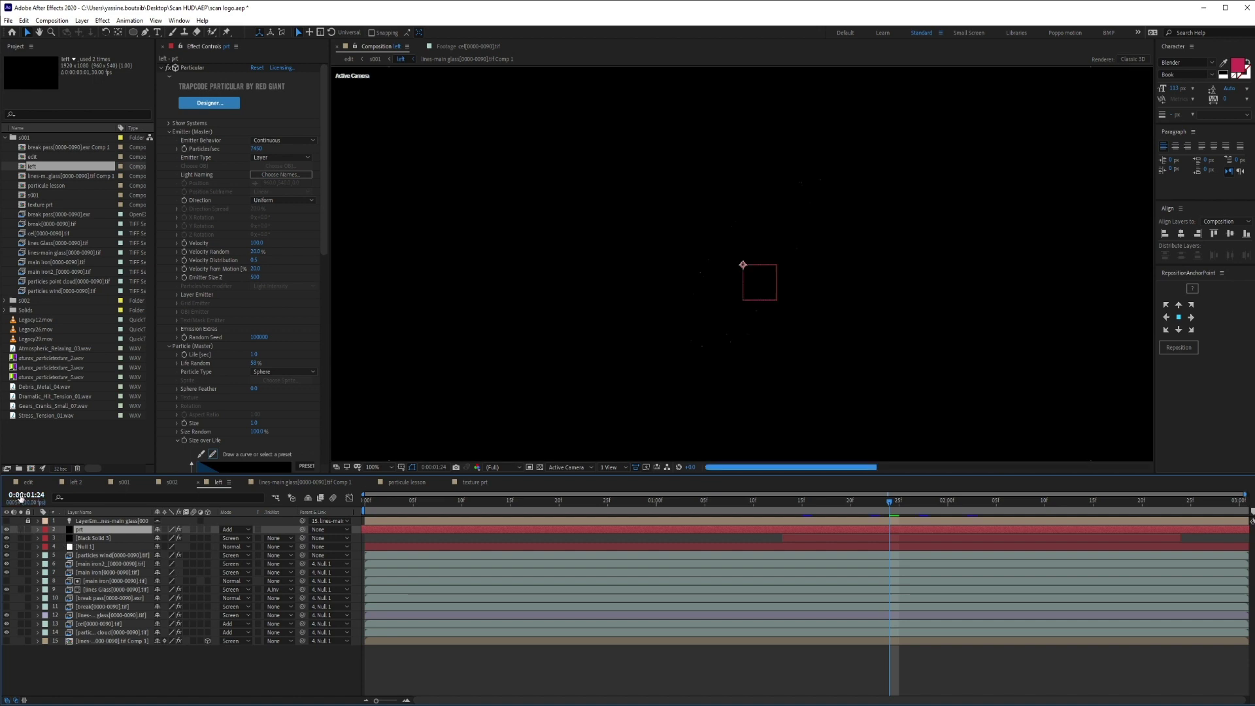
pyautogui.click(28, 482)
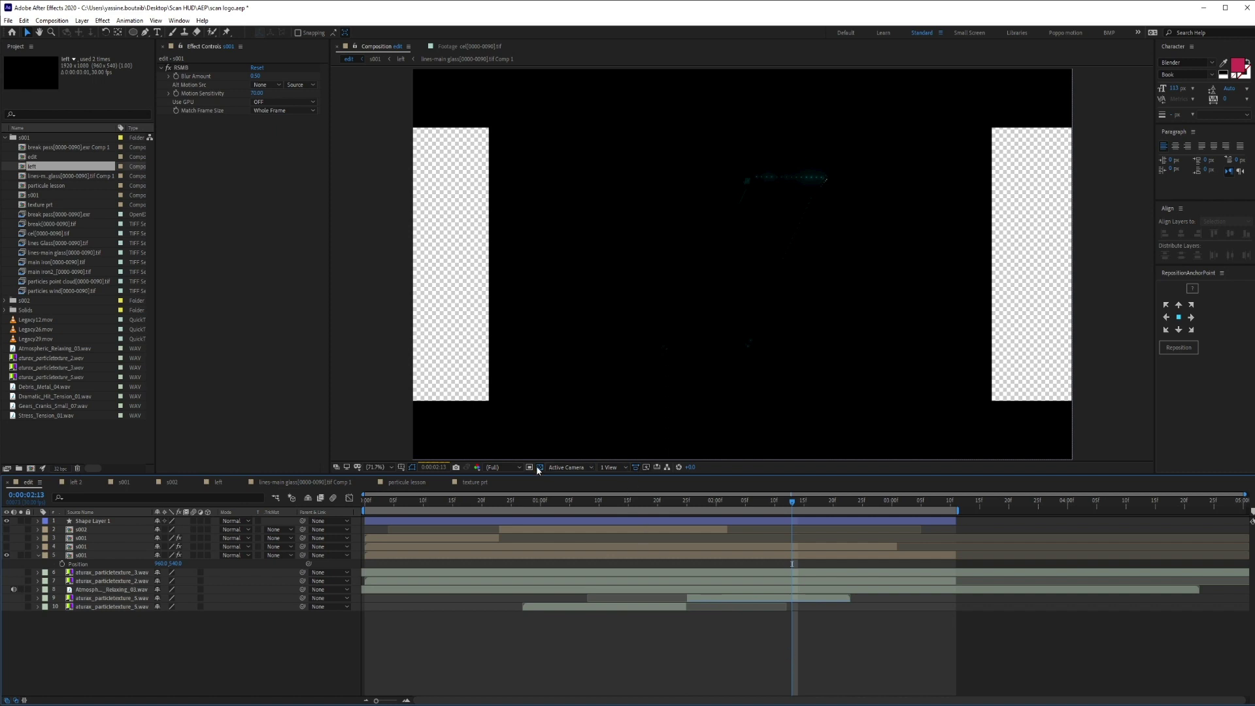
pyautogui.click(636, 466)
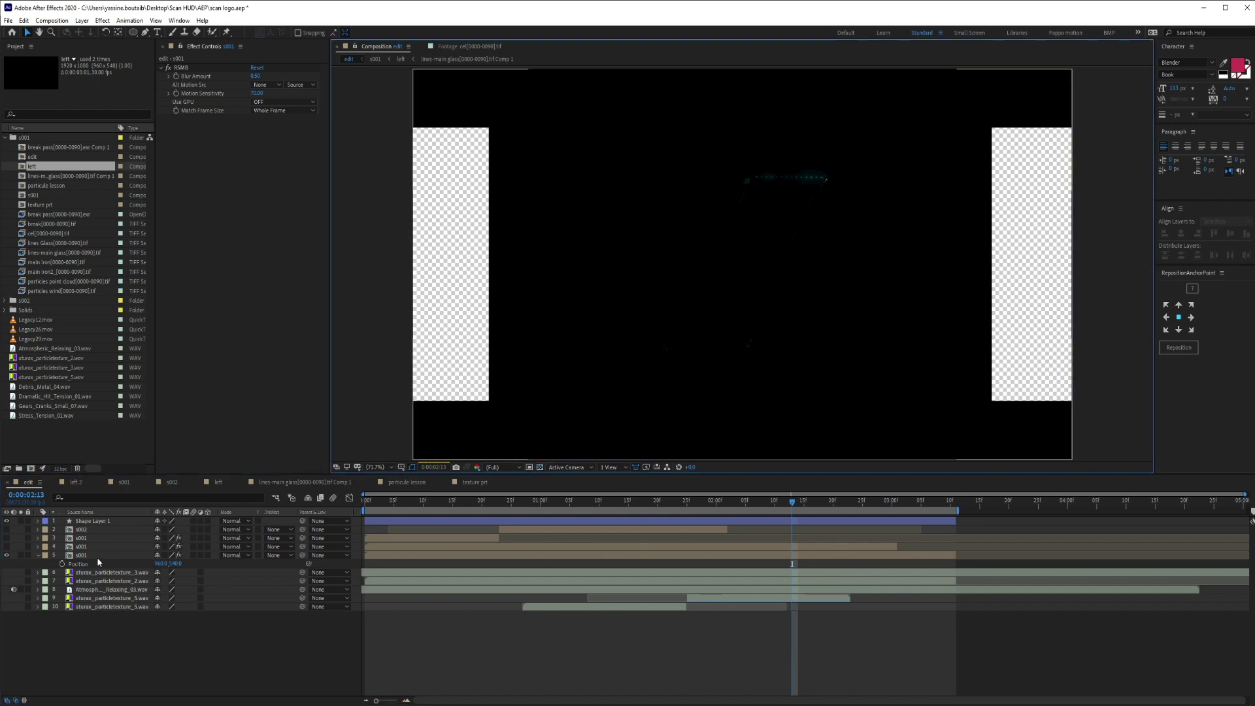